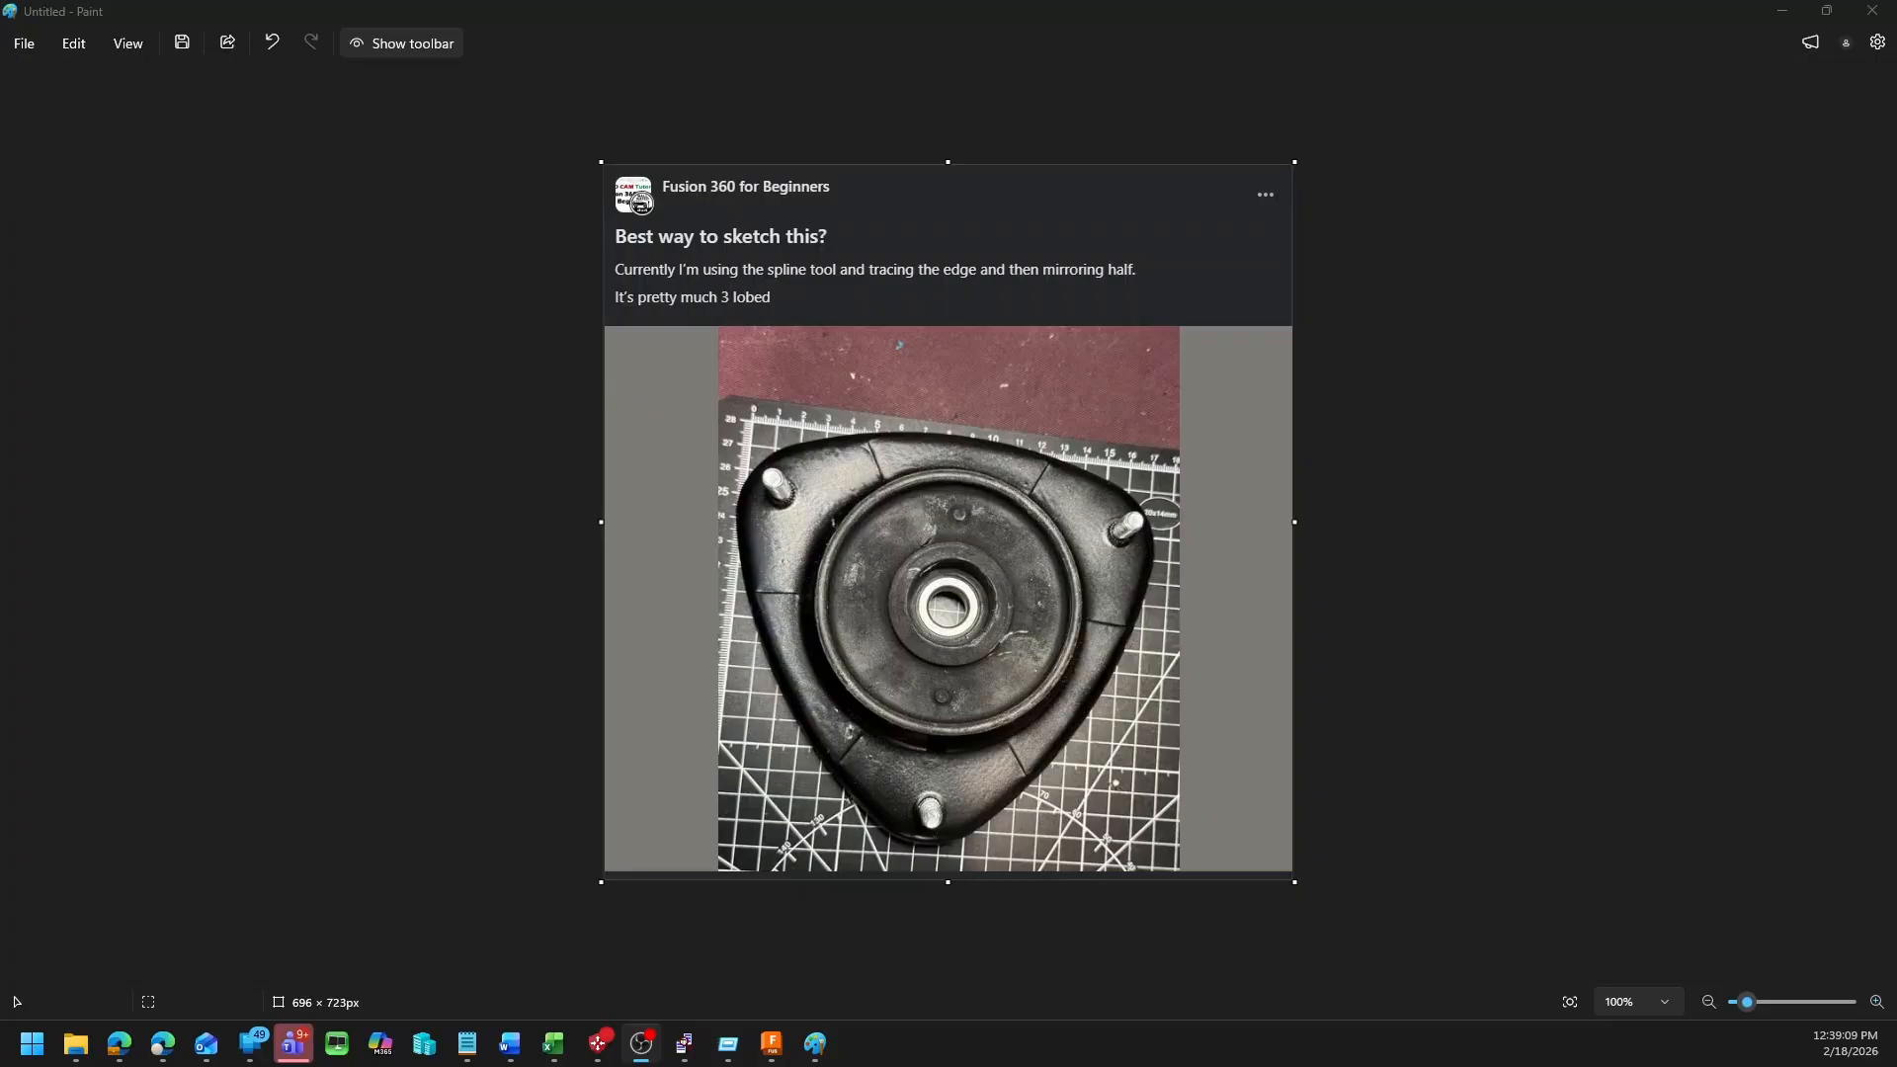
# Step: Switch to Autodesk Fusion and start a new sketch on the top plane over the canvas photo of the mount
pyautogui.hotkey('alt', 'Tab')
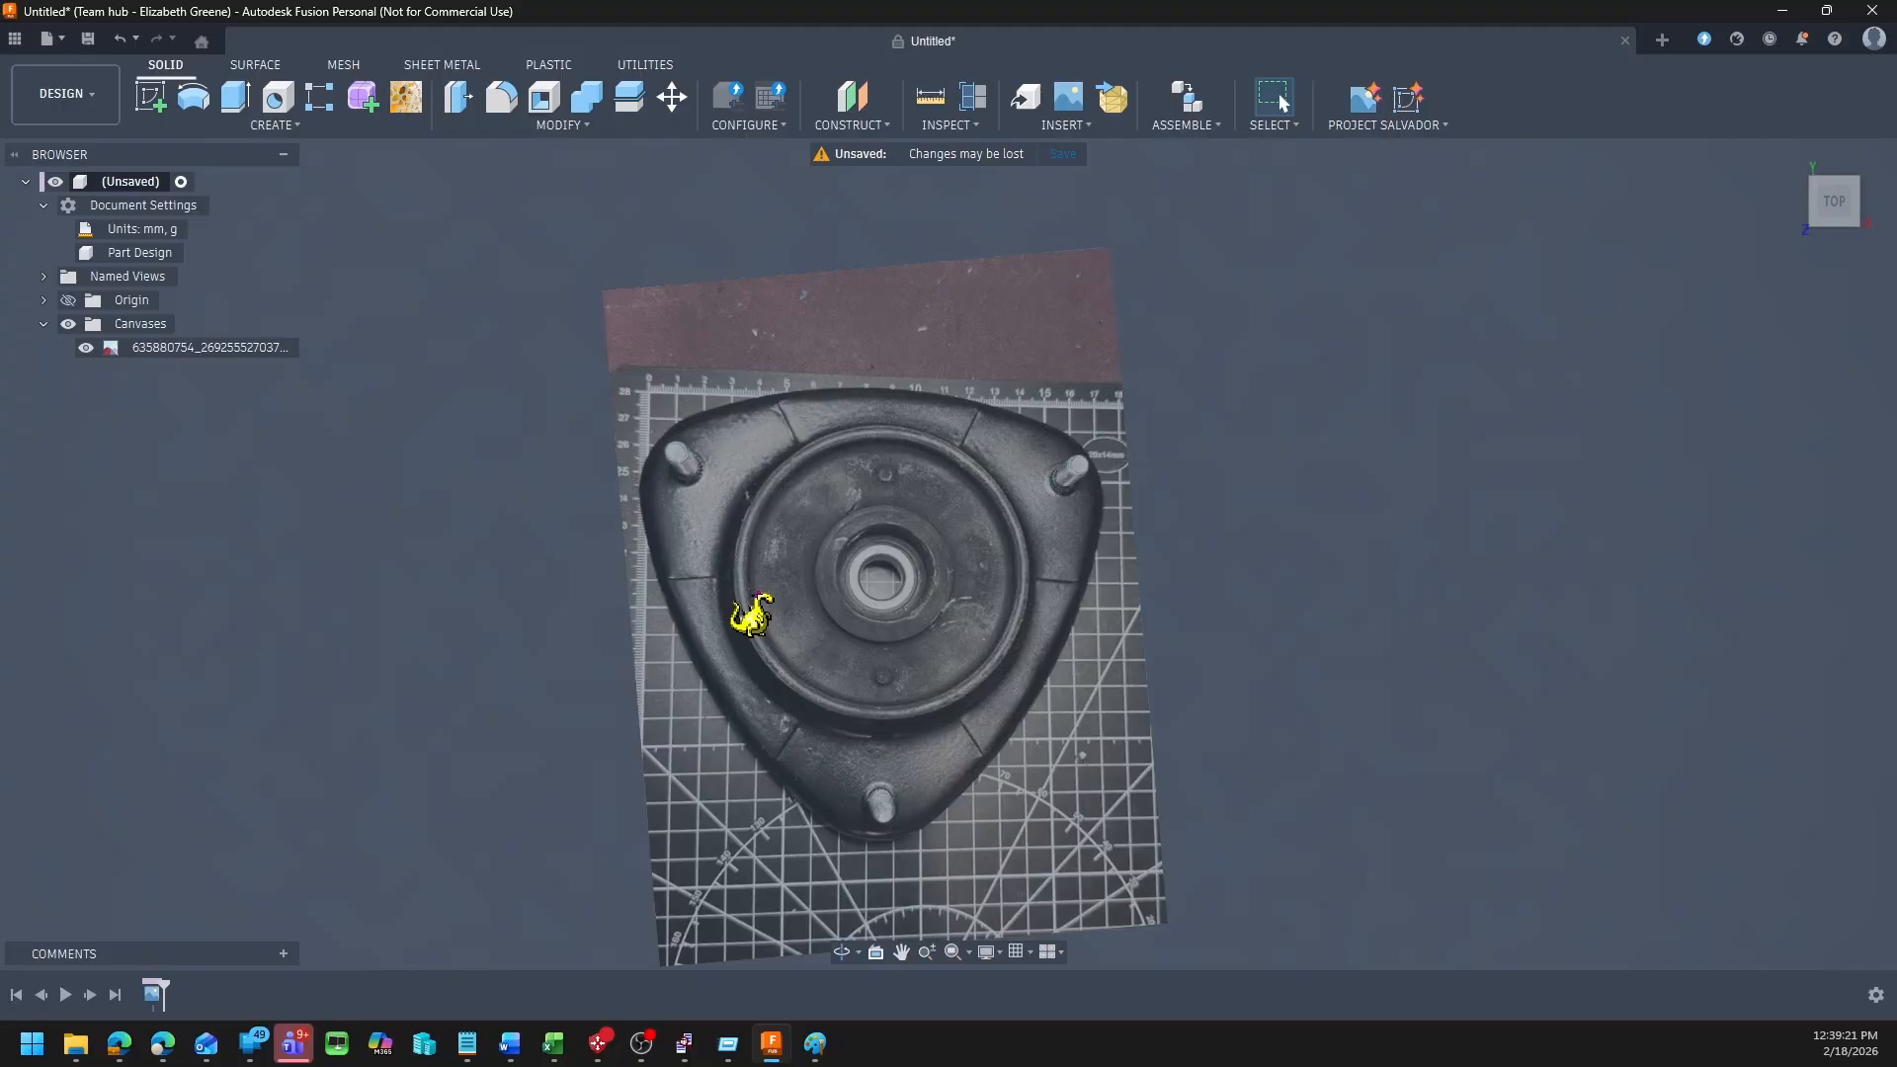
pyautogui.click(153, 97)
pyautogui.click(964, 534)
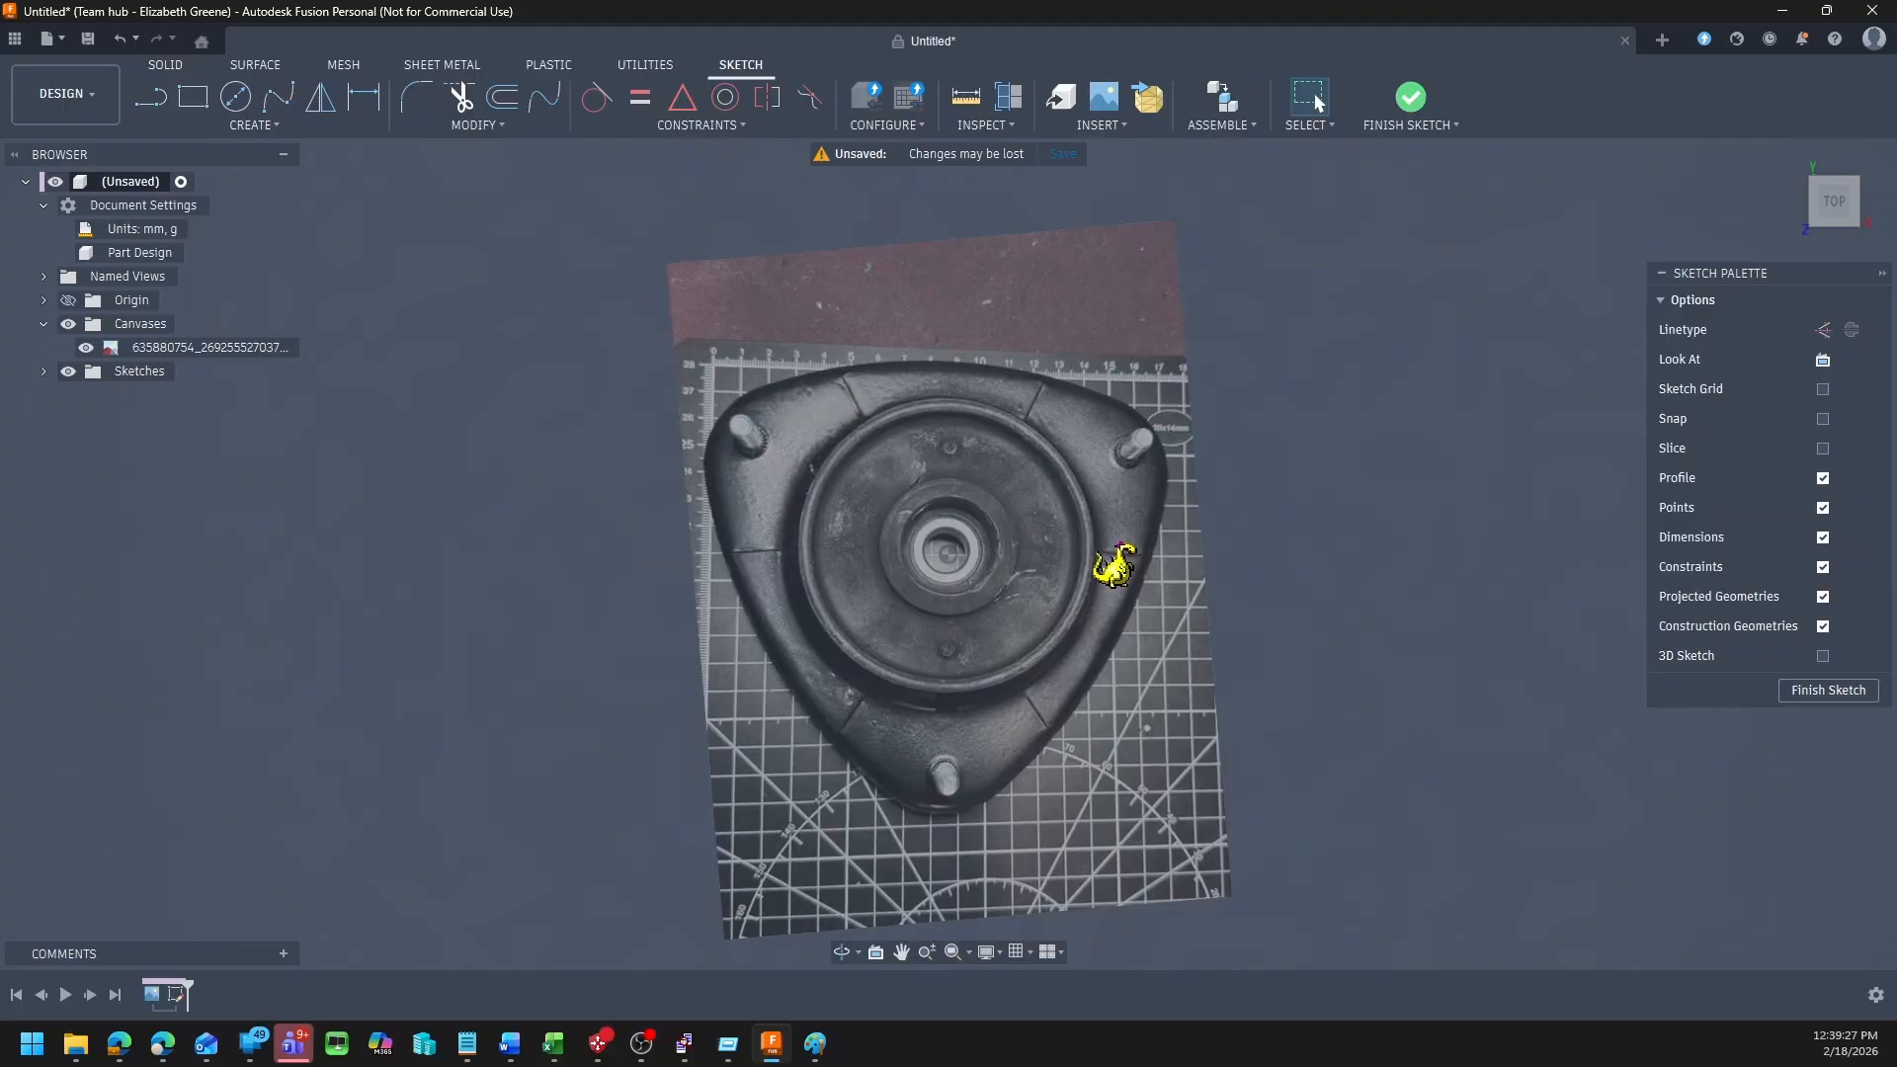
# Step: Draw two lines from the origin: about 89 mm vertically down to the lower lobe's tip and about 82 mm toward the upper-right stud
pyautogui.press('l')
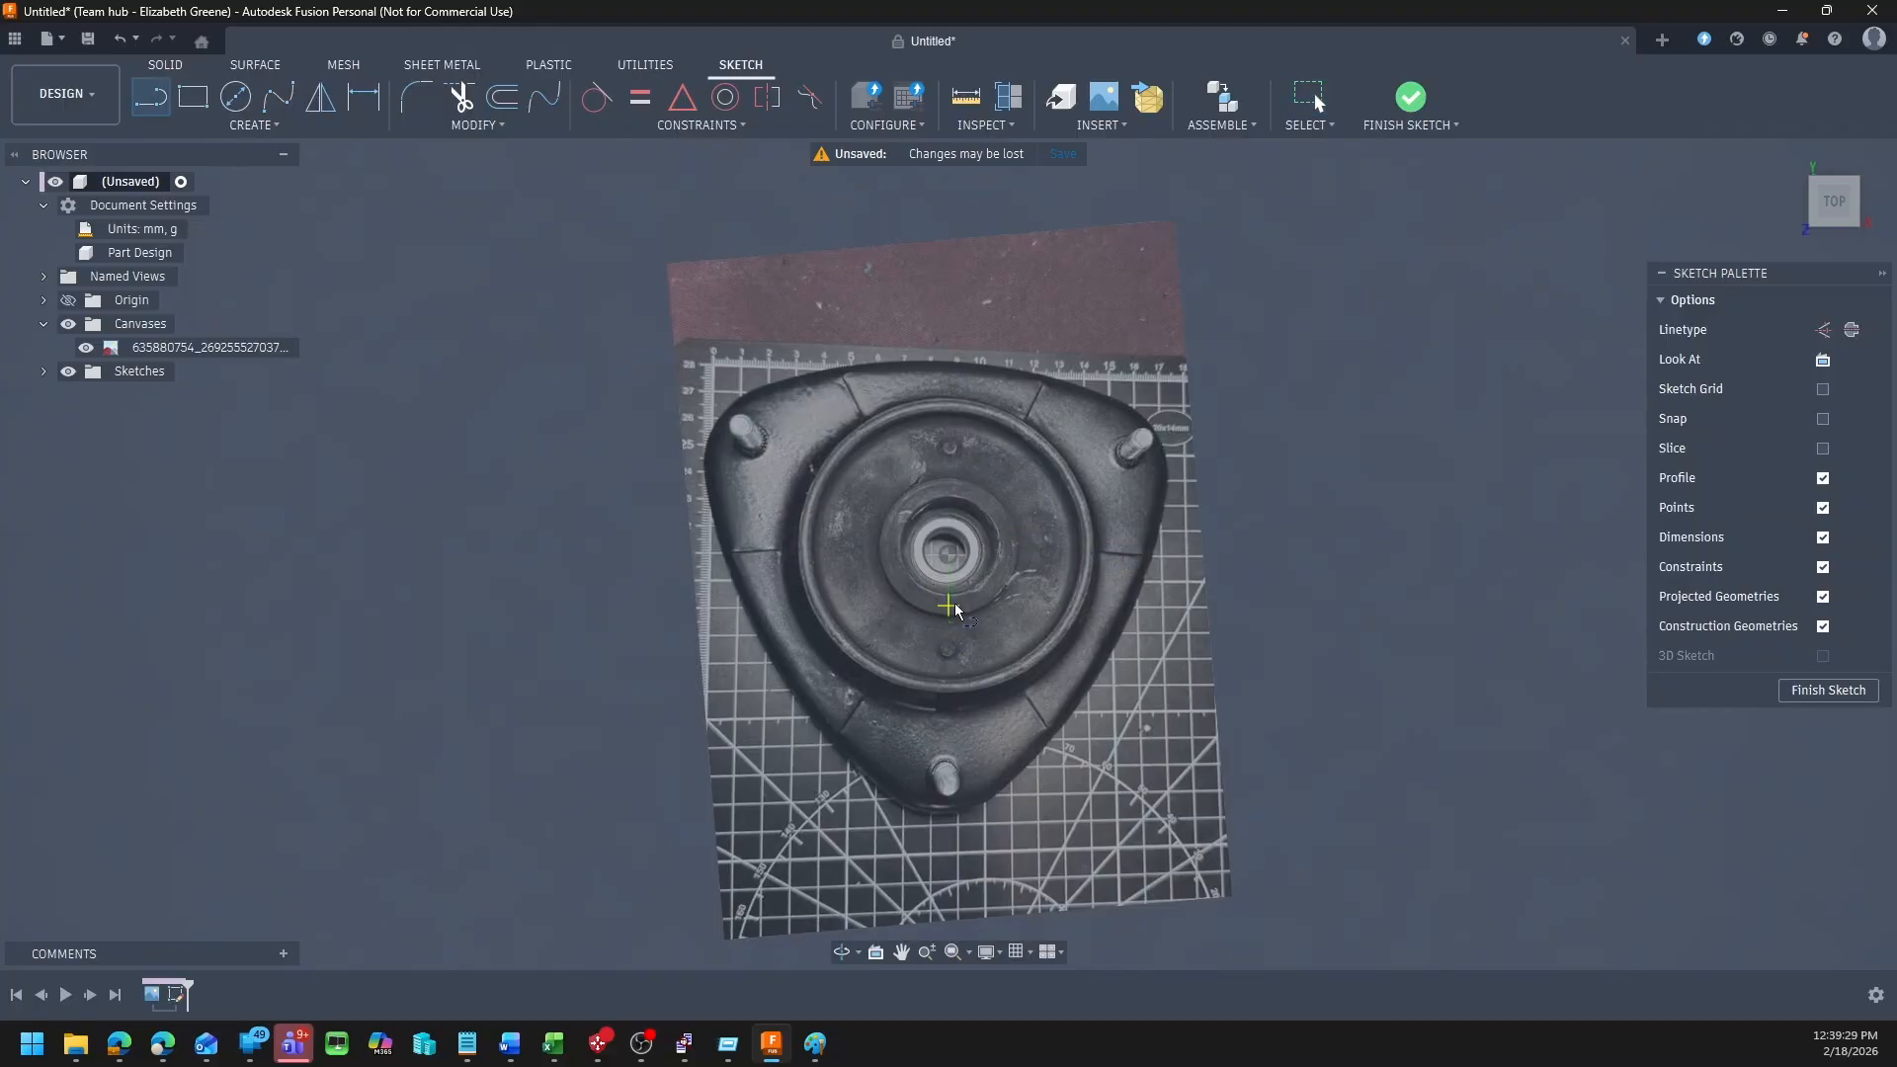
pyautogui.click(947, 553)
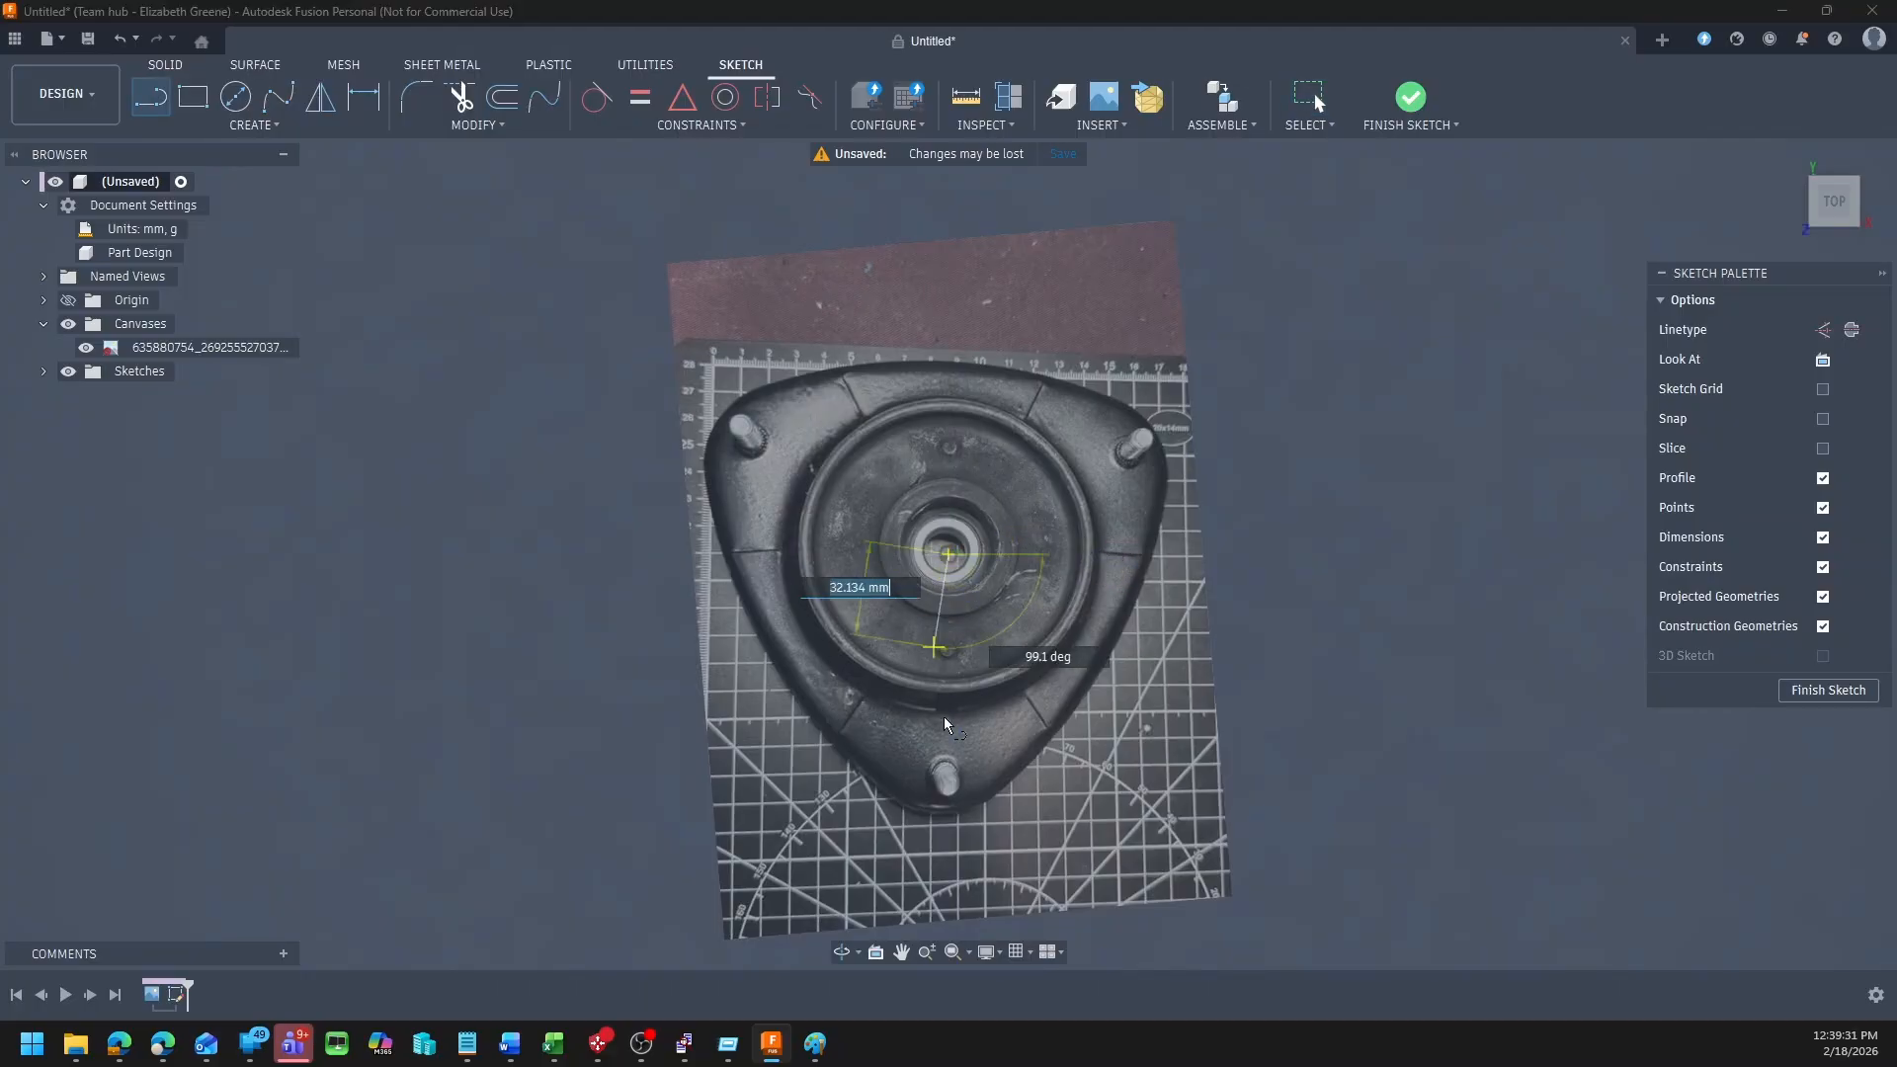
pyautogui.click(947, 814)
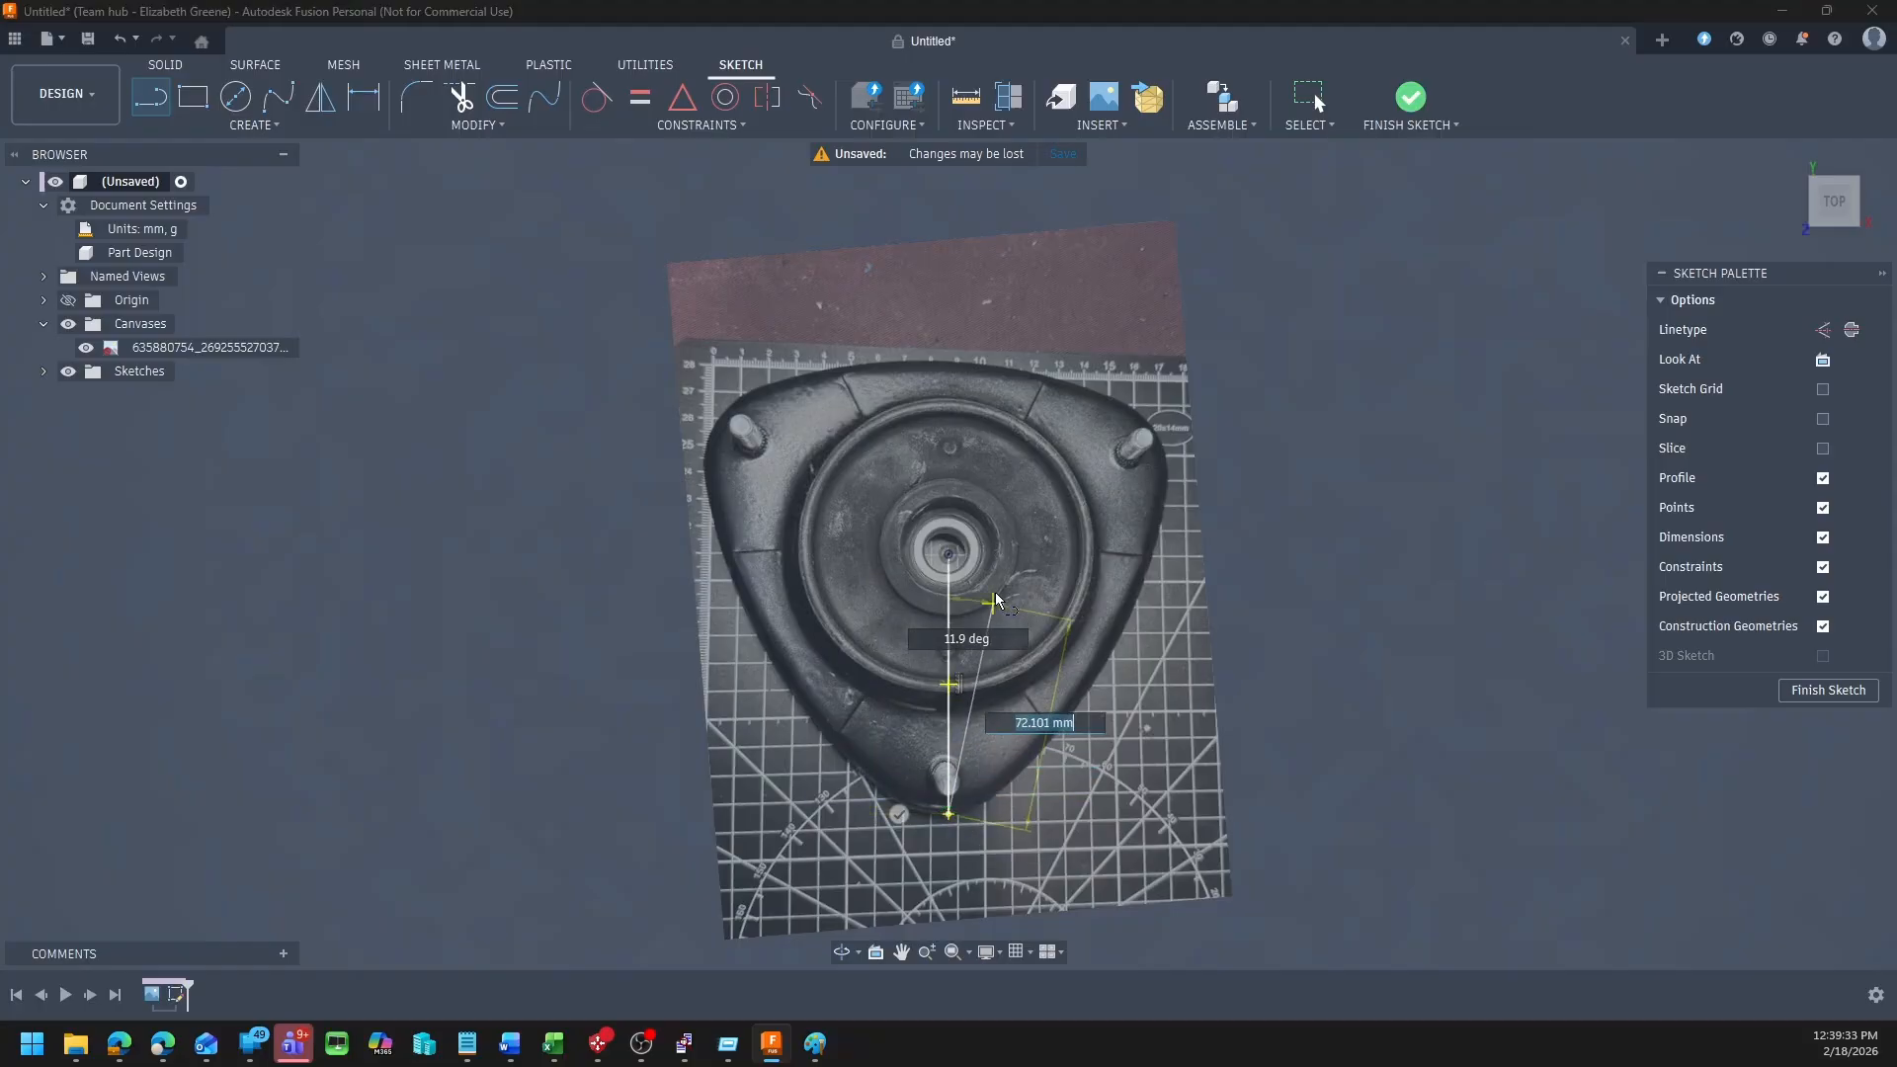
pyautogui.press('Escape')
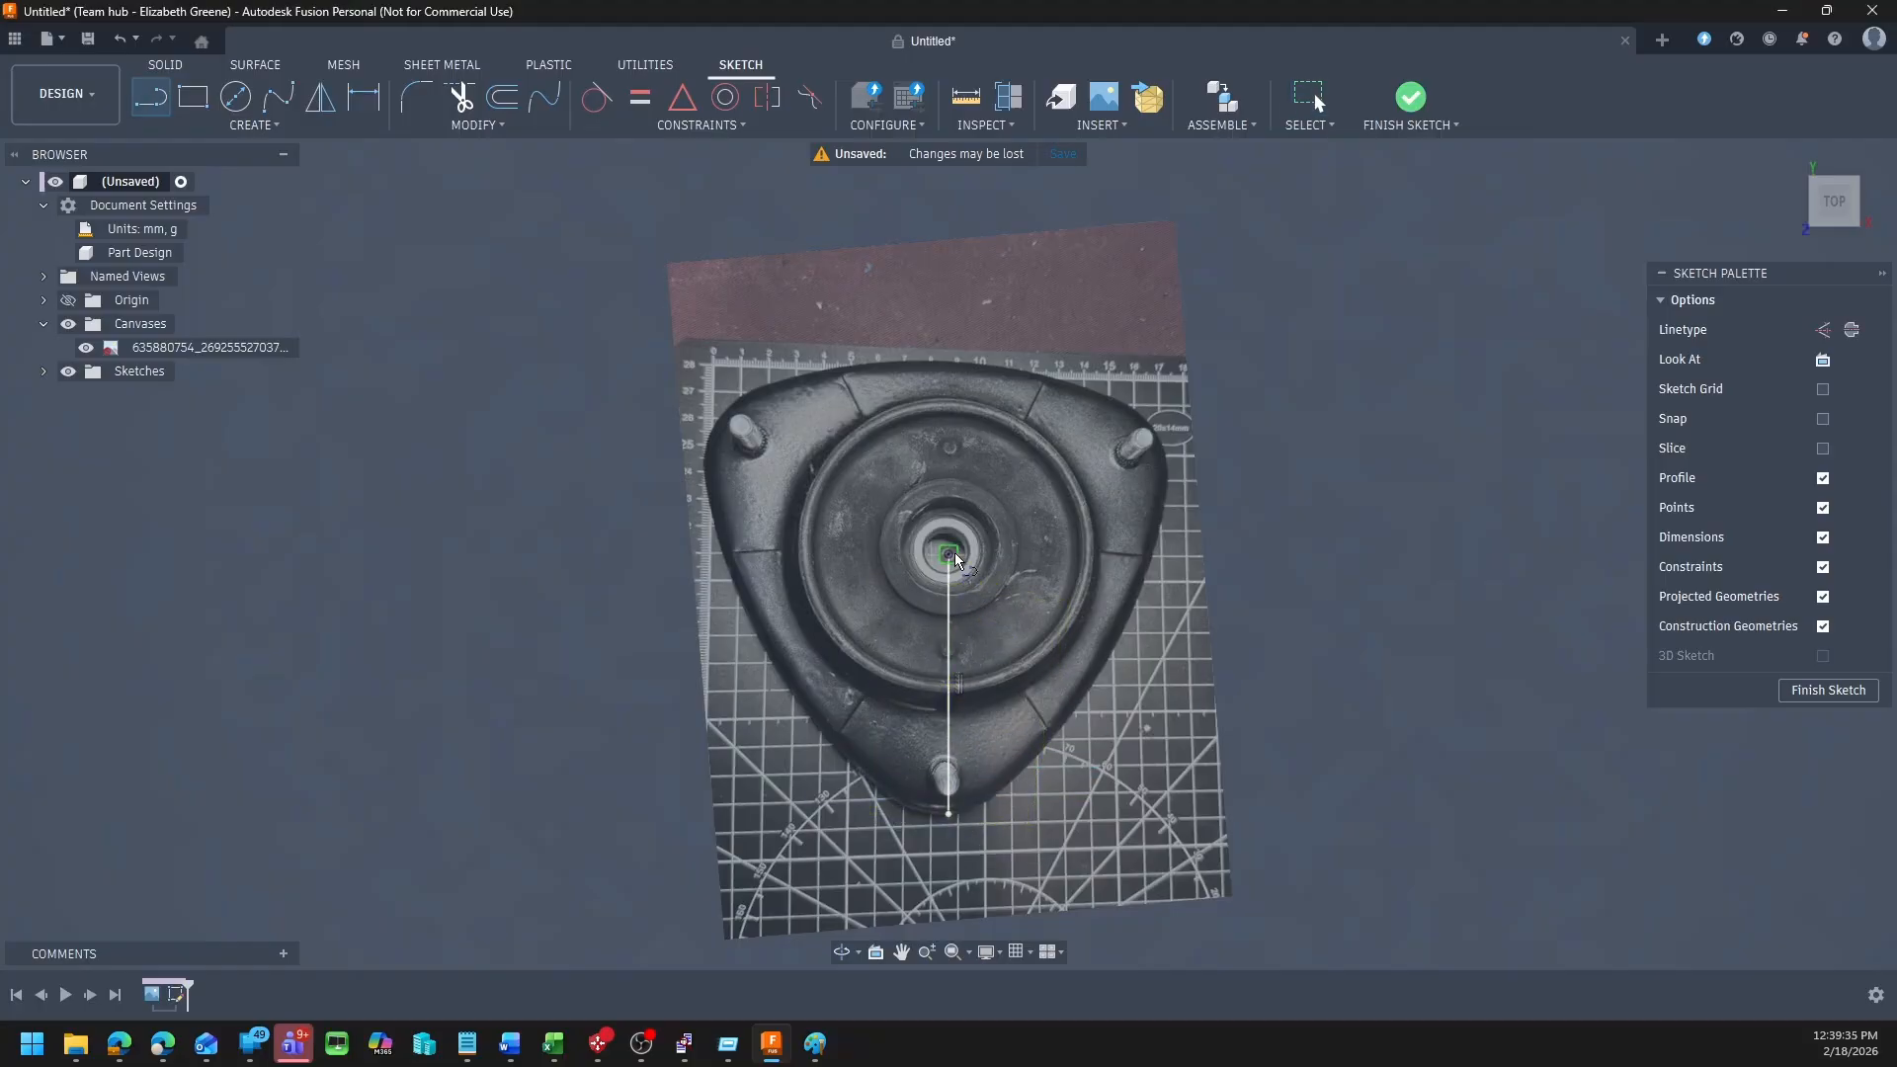
pyautogui.click(949, 553)
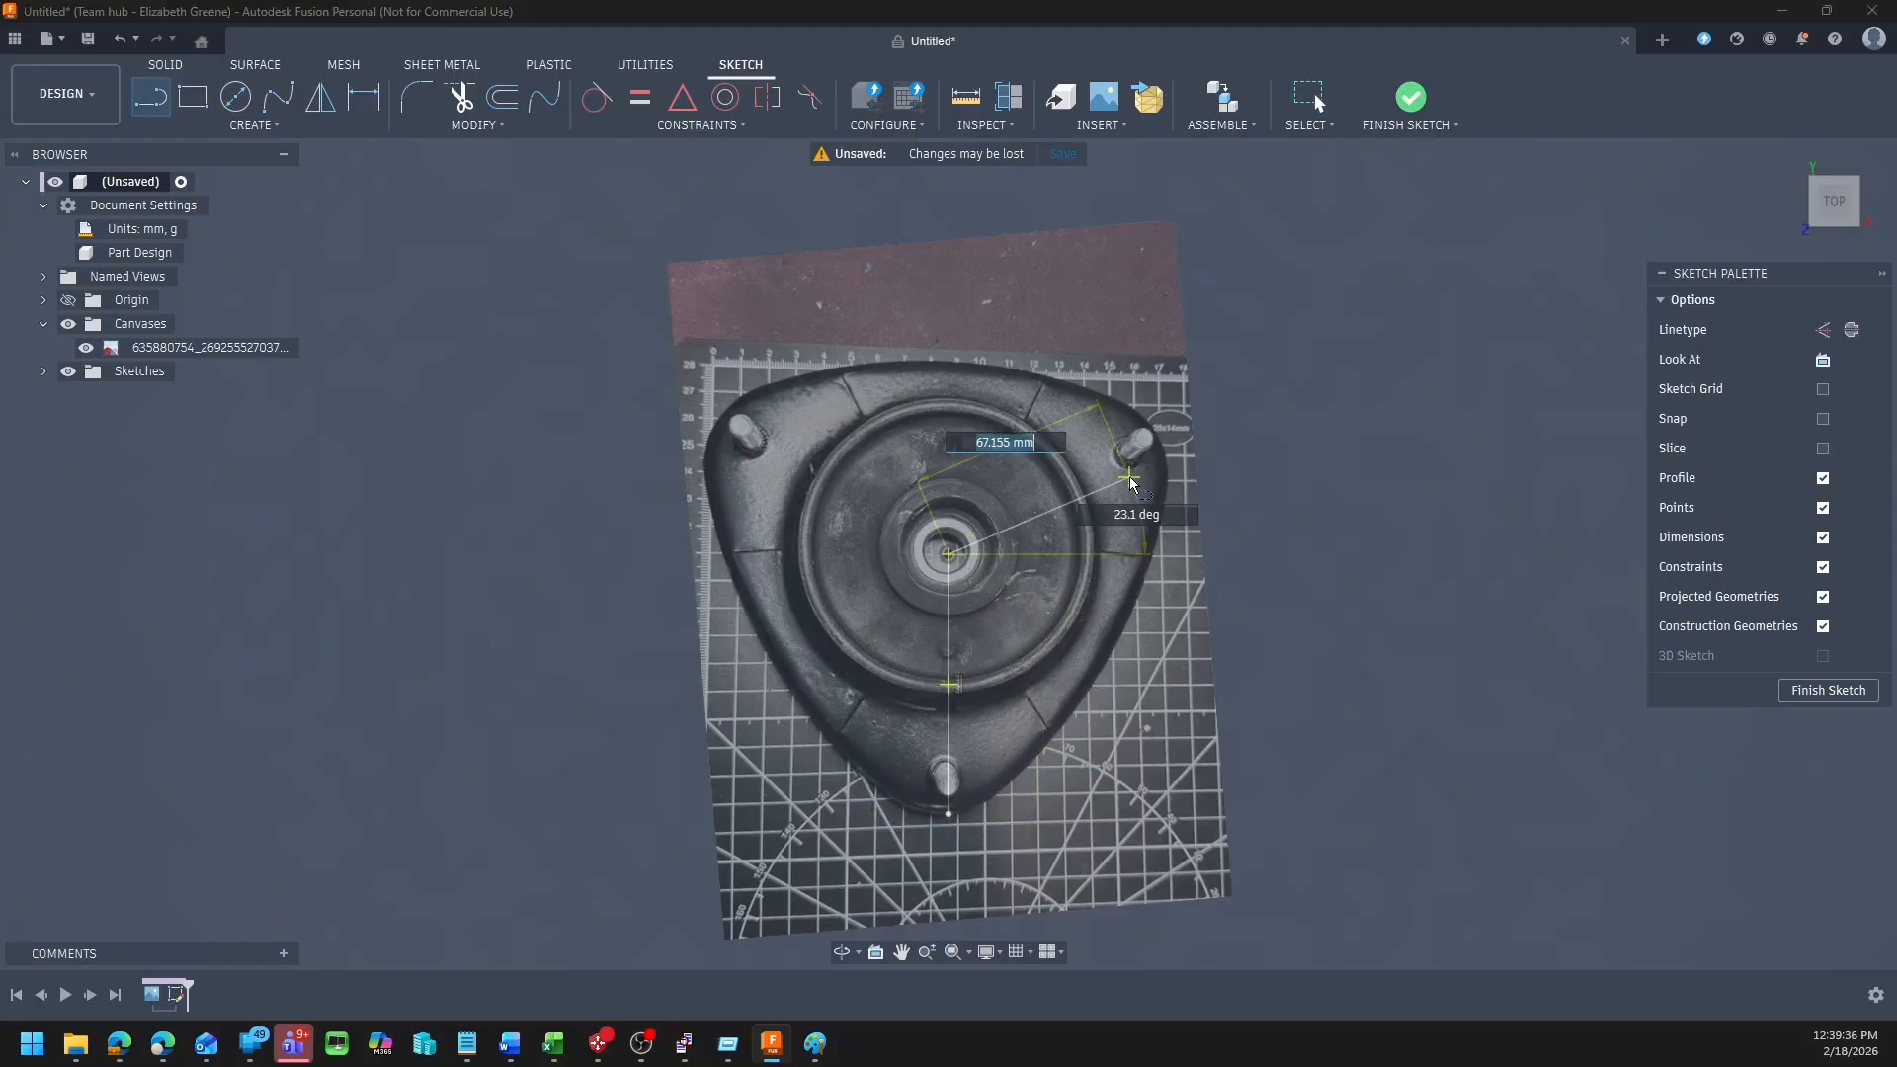
pyautogui.click(1156, 433)
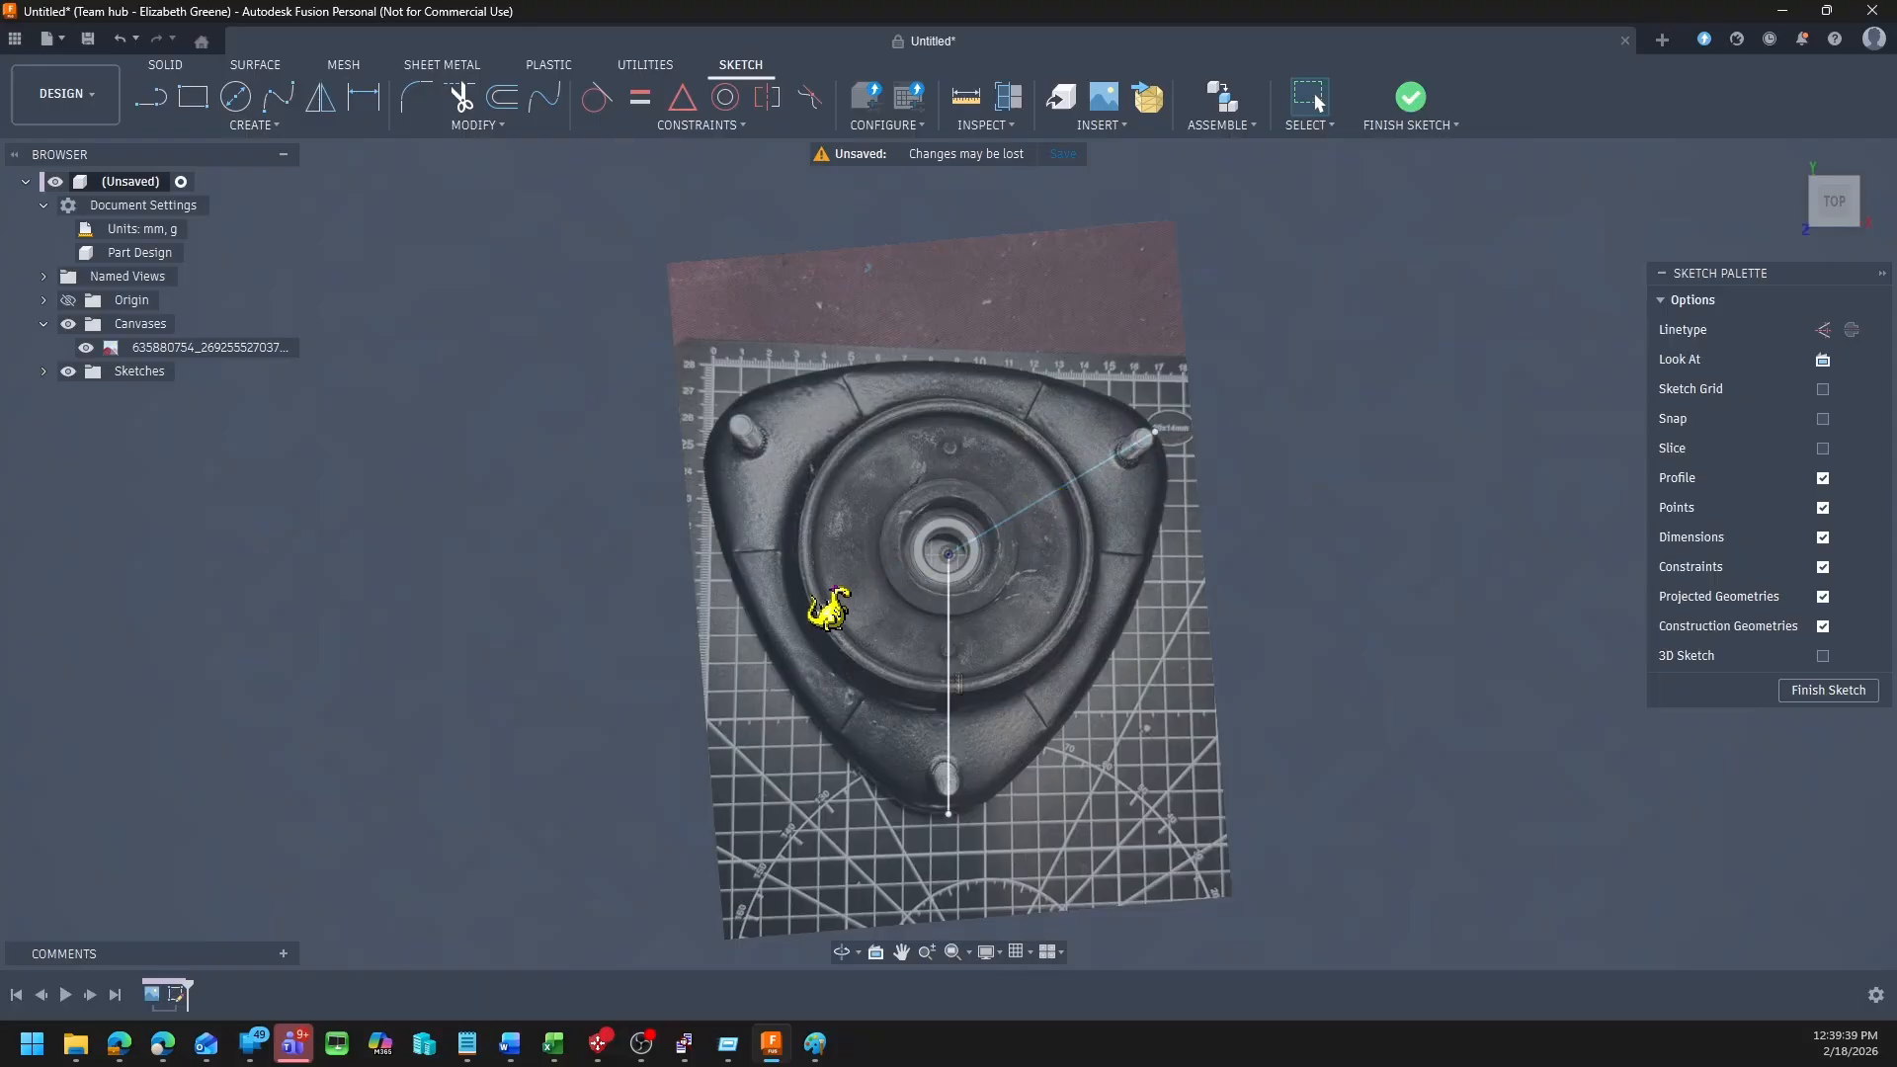
# Step: Dimension the angle between the two lines at 120 degrees
pyautogui.press('d')
pyautogui.click(1017, 515)
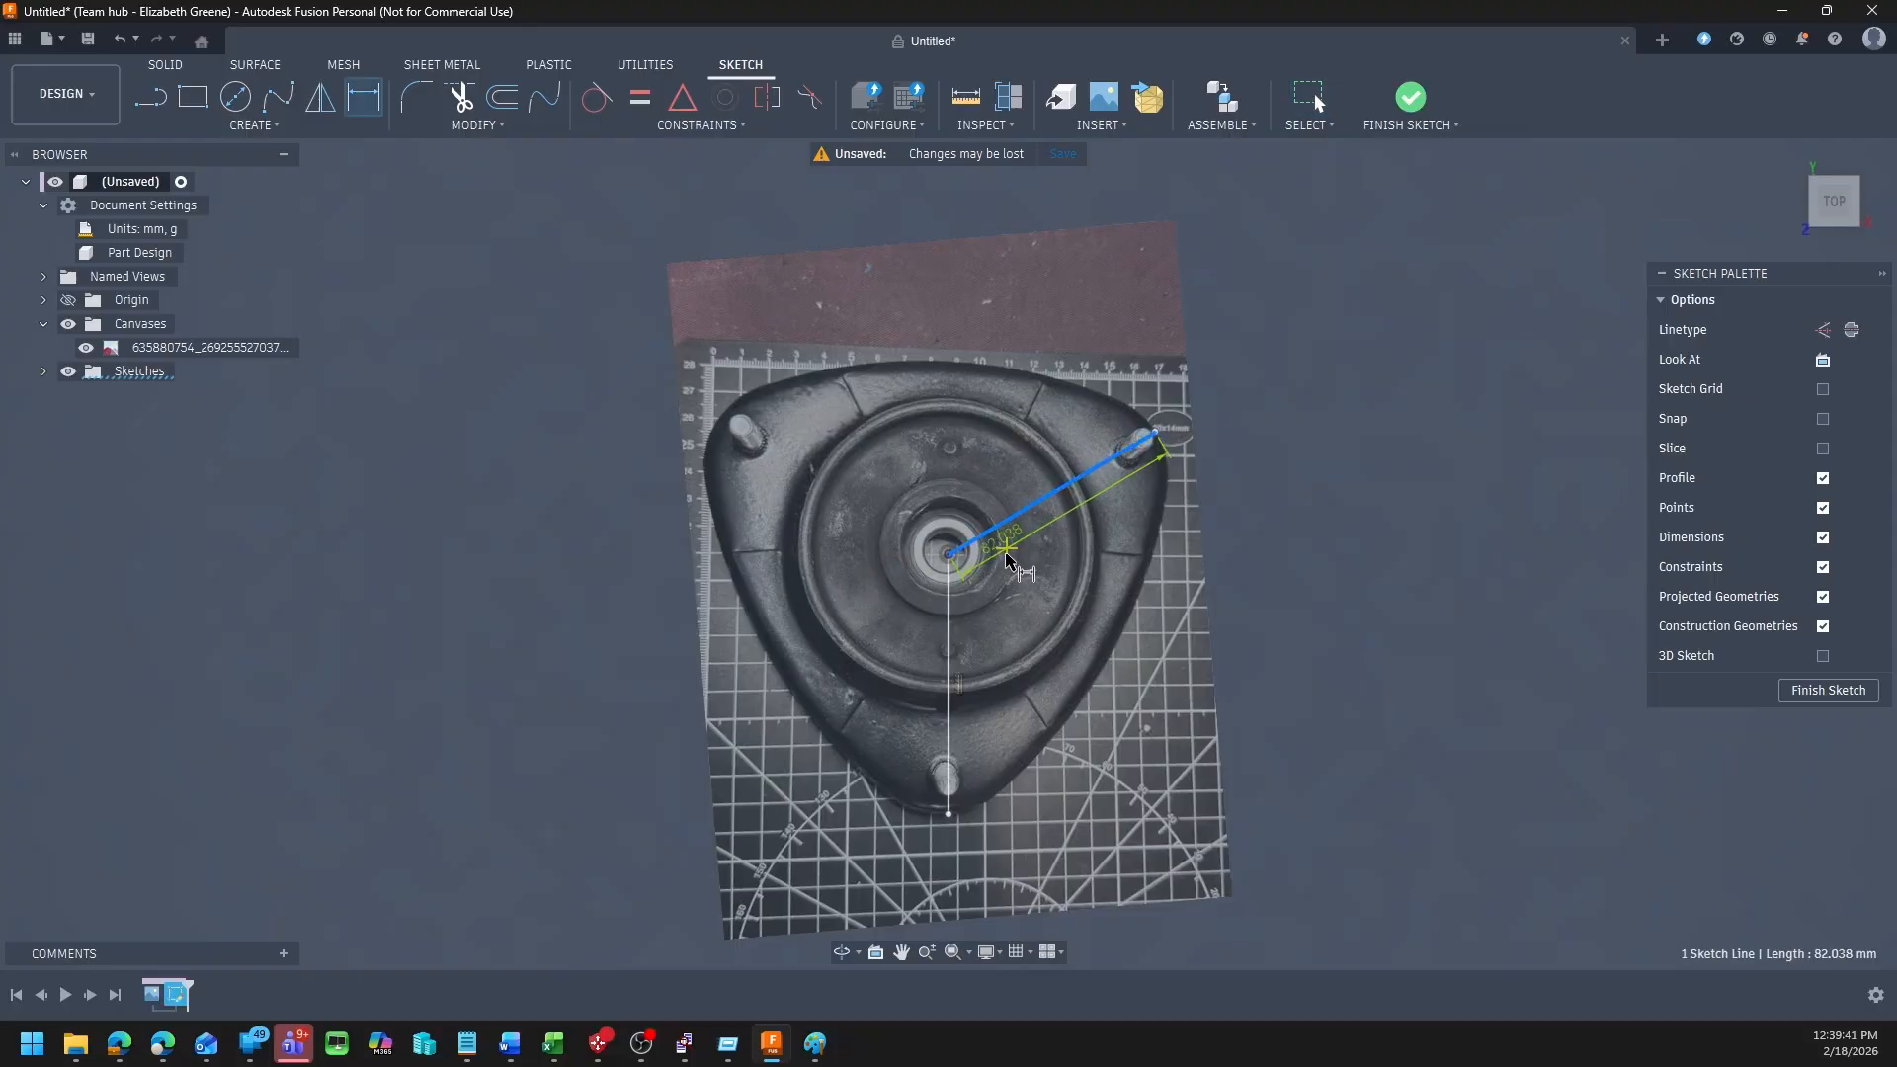
pyautogui.click(949, 603)
pyautogui.click(1008, 598)
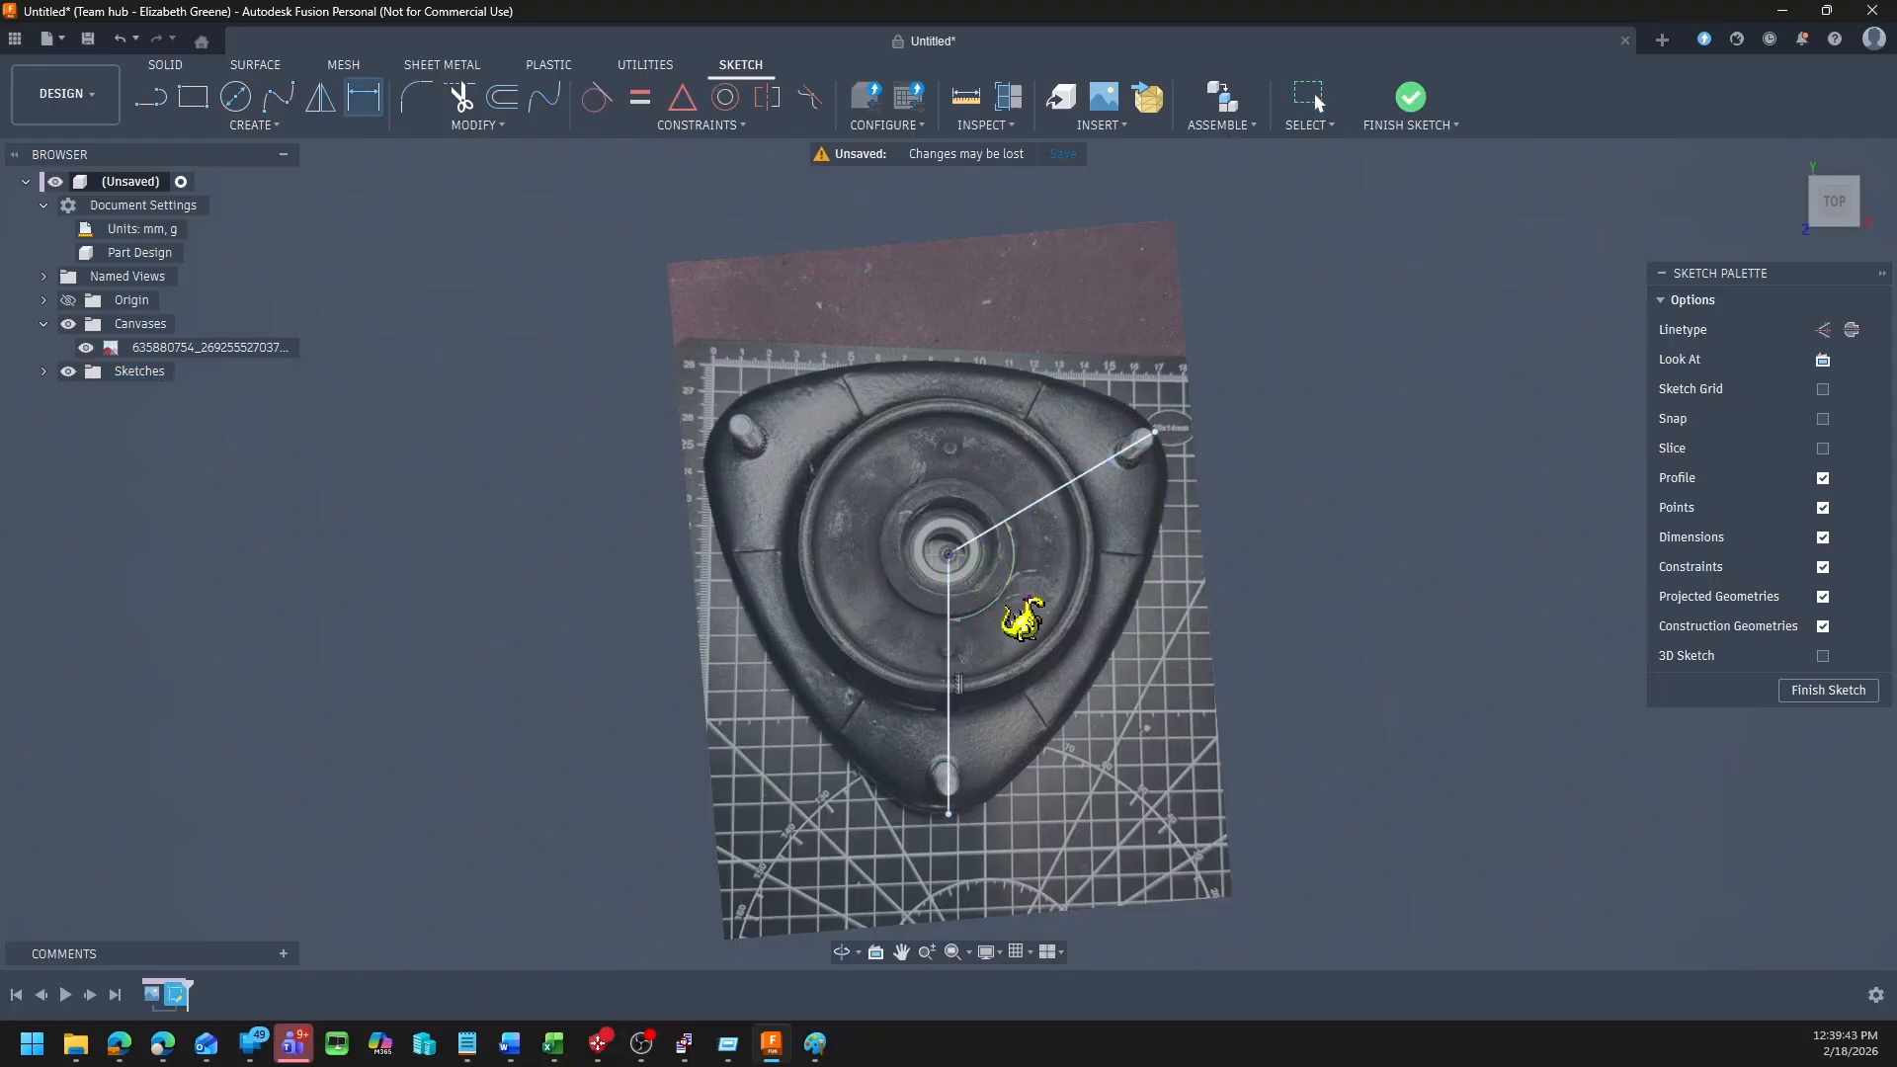
pyautogui.write('13')
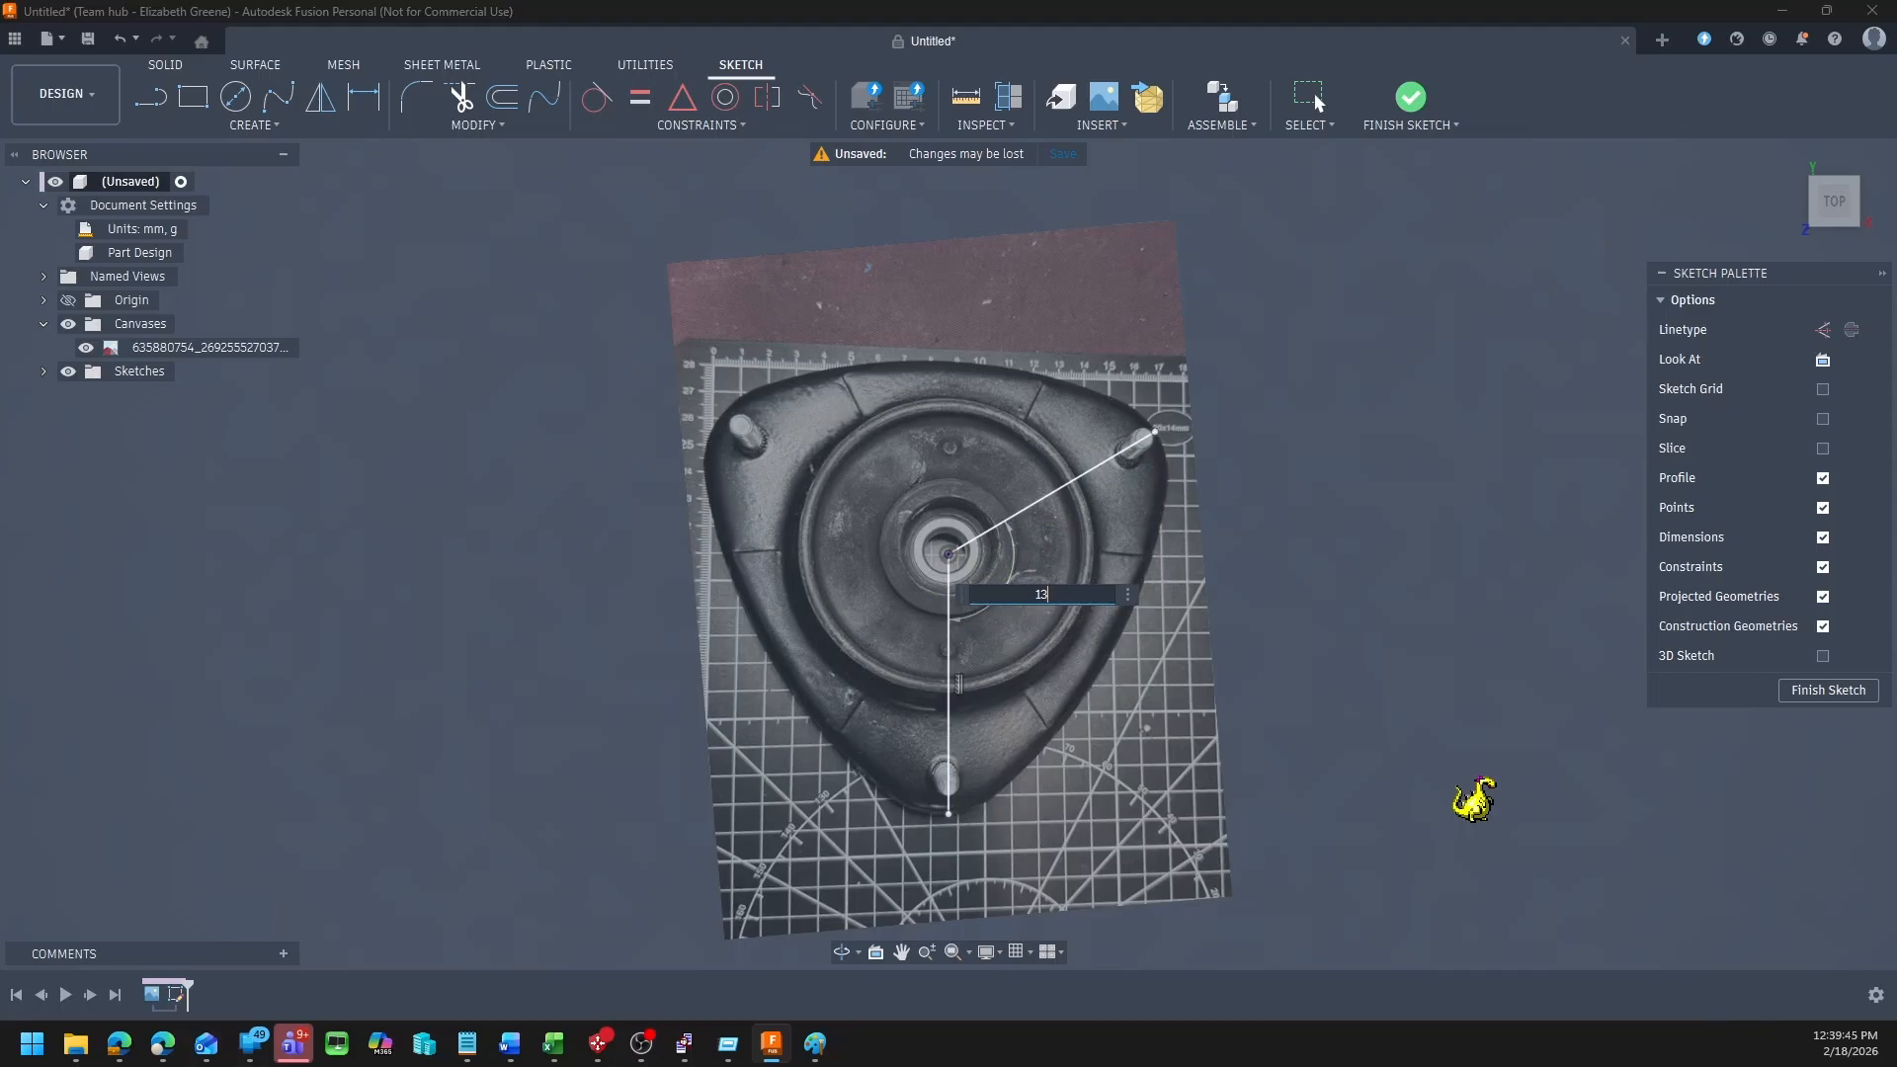
pyautogui.press('Return')
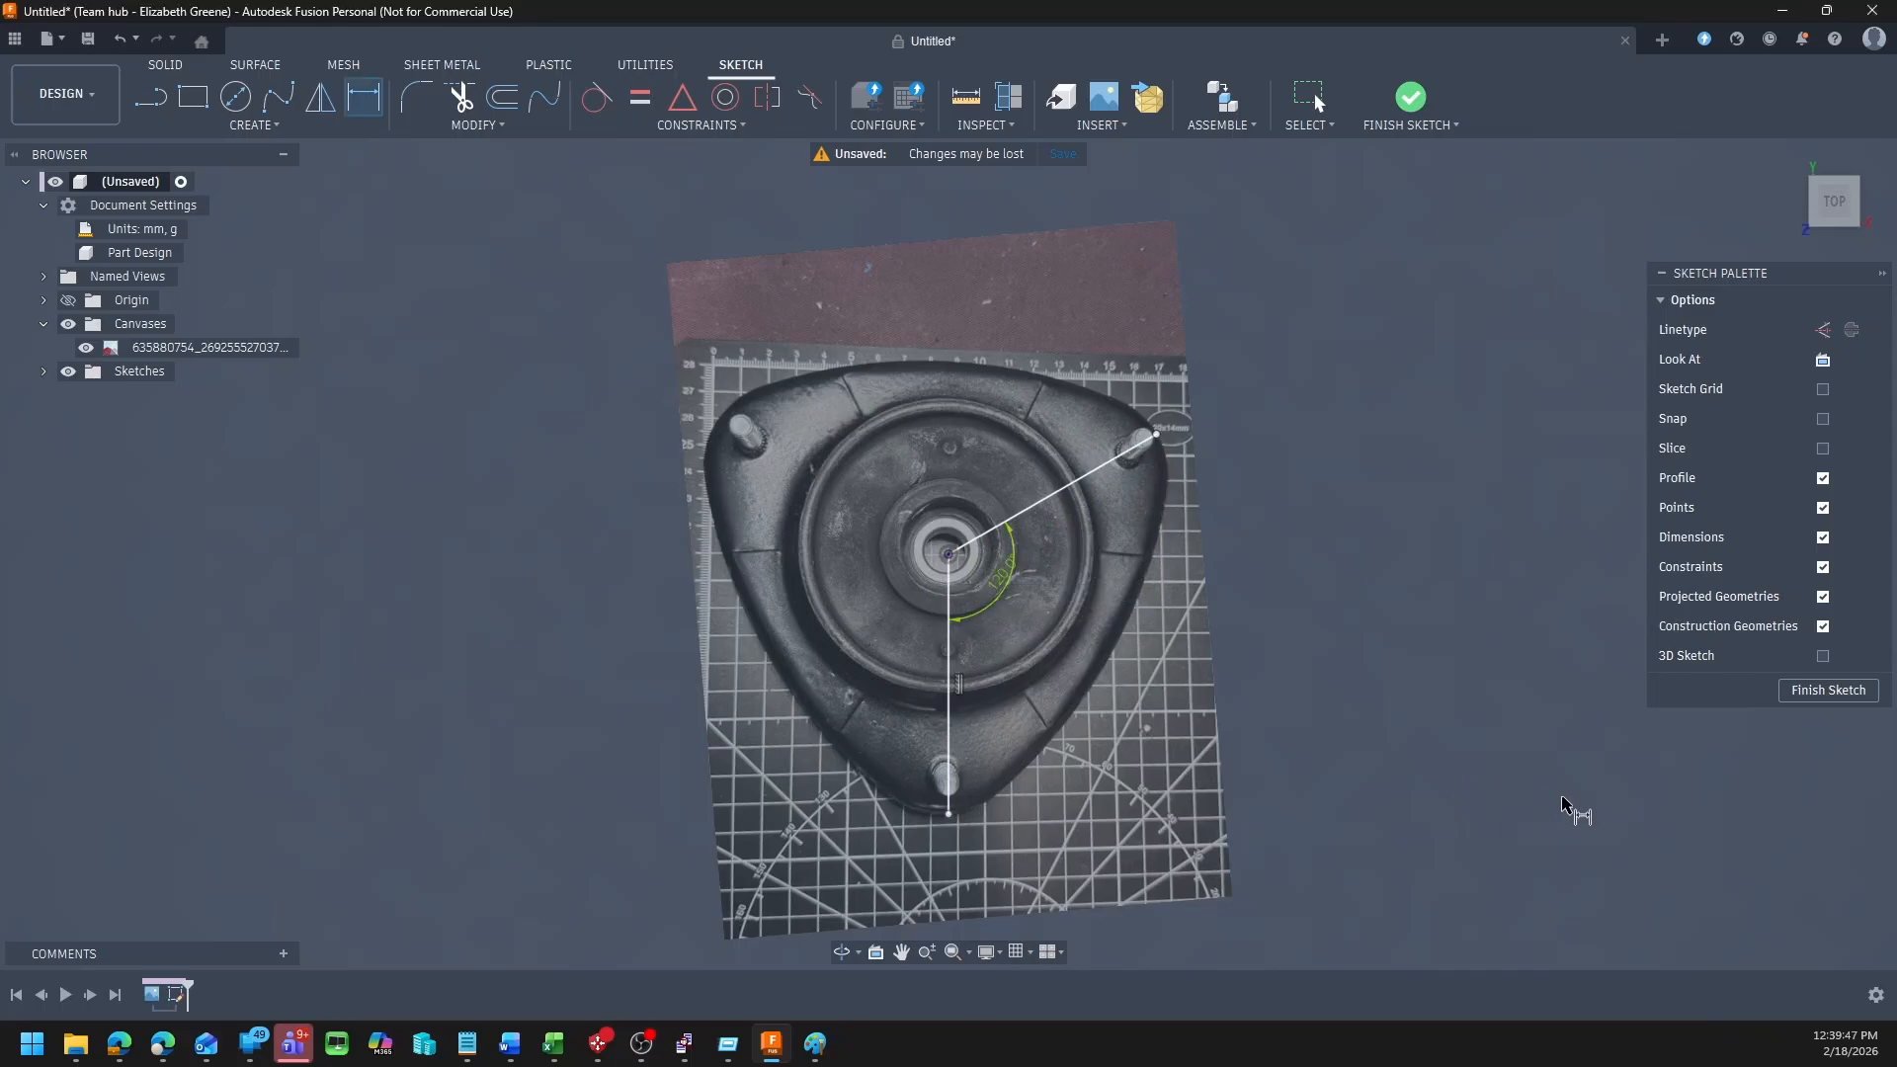
pyautogui.press('Escape')
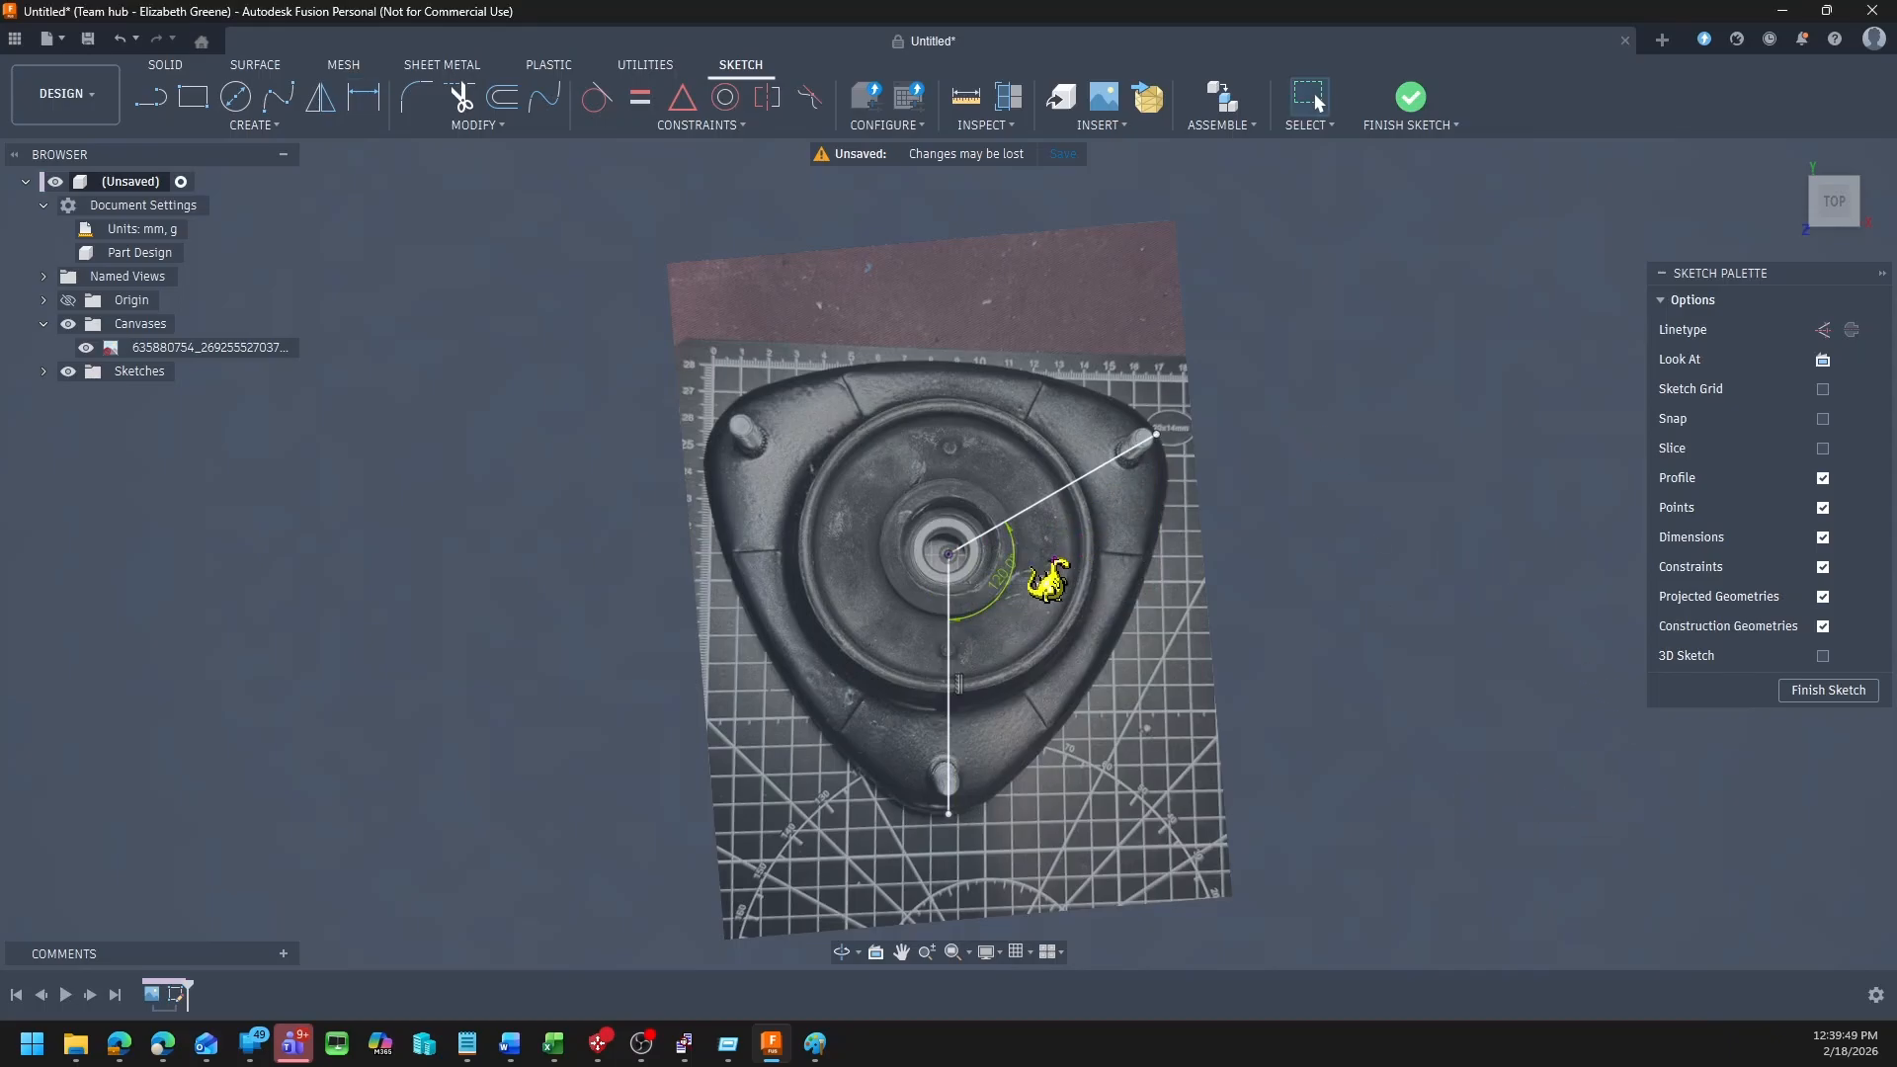
# Step: Constrain the two lines to equal length and convert both to construction lines
pyautogui.click(950, 672)
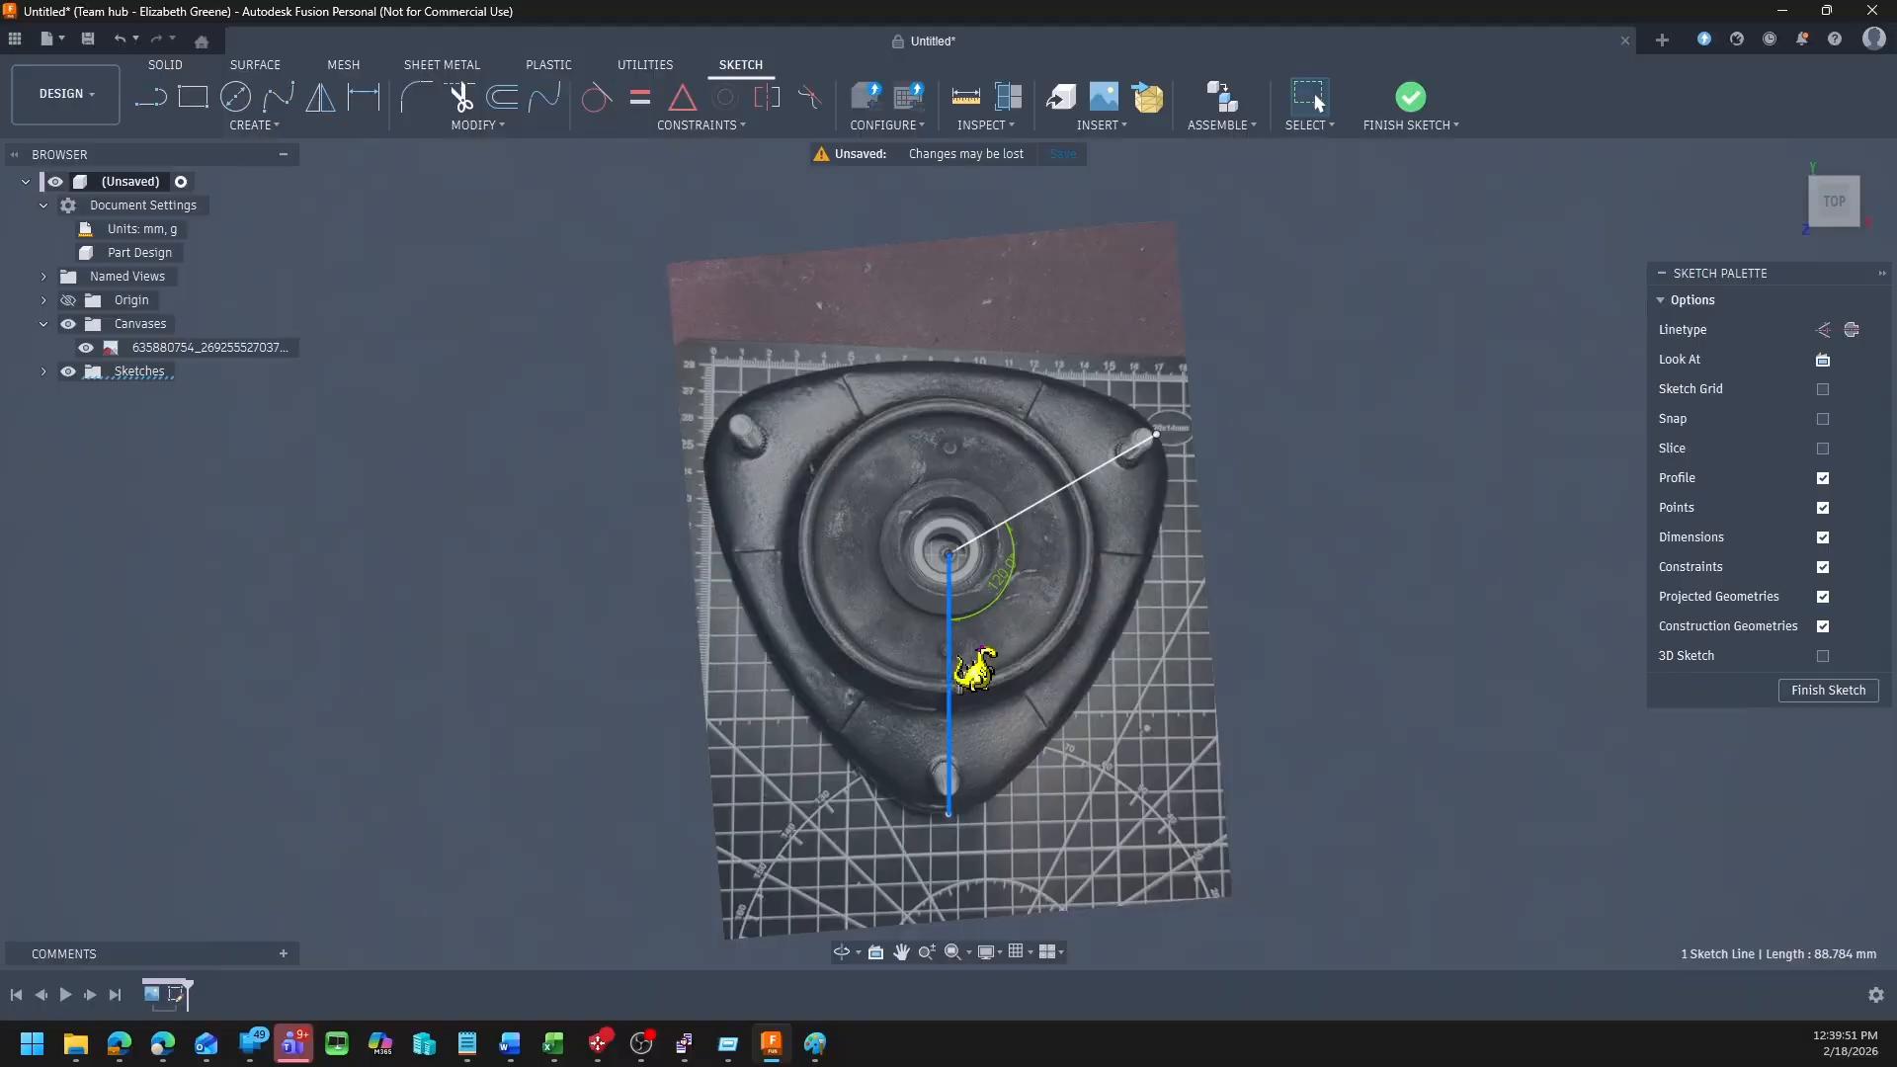
pyautogui.keyDown('shift'); pyautogui.click(1043, 501); pyautogui.keyUp('shift')
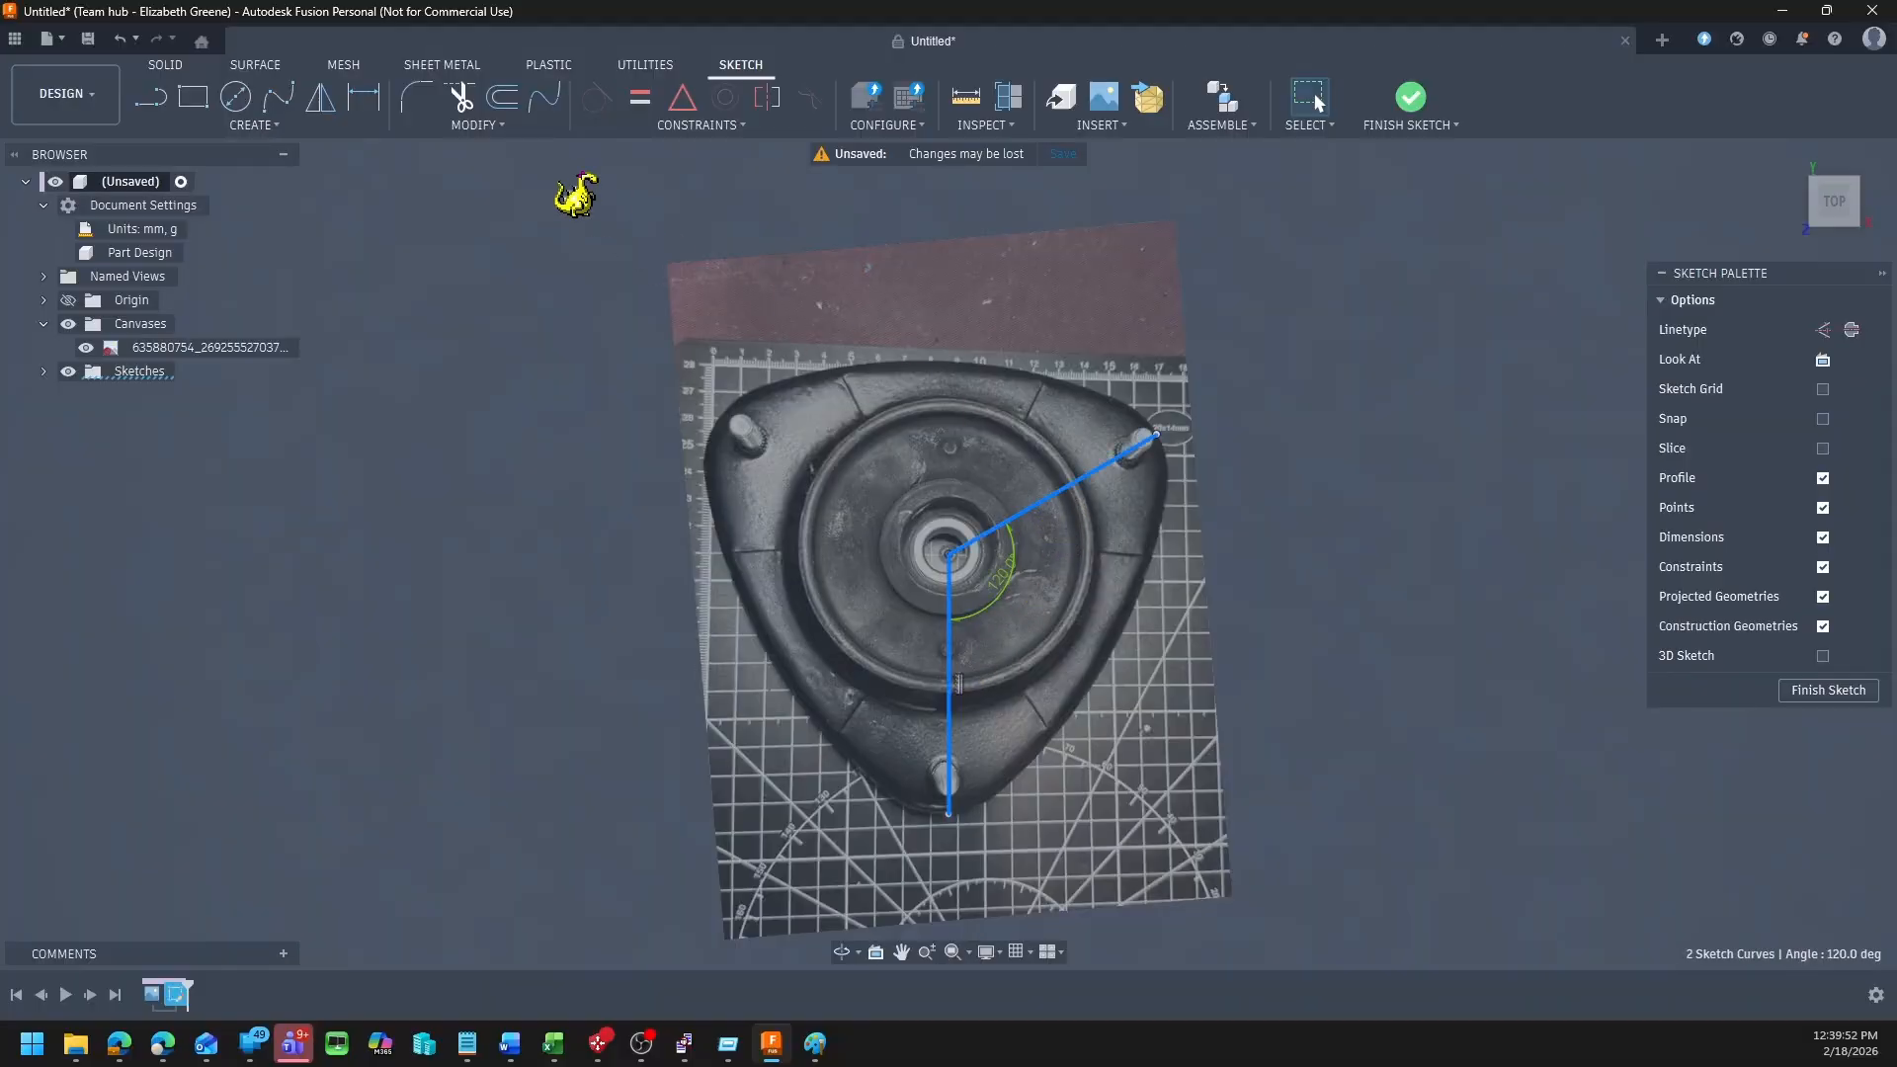
pyautogui.click(641, 96)
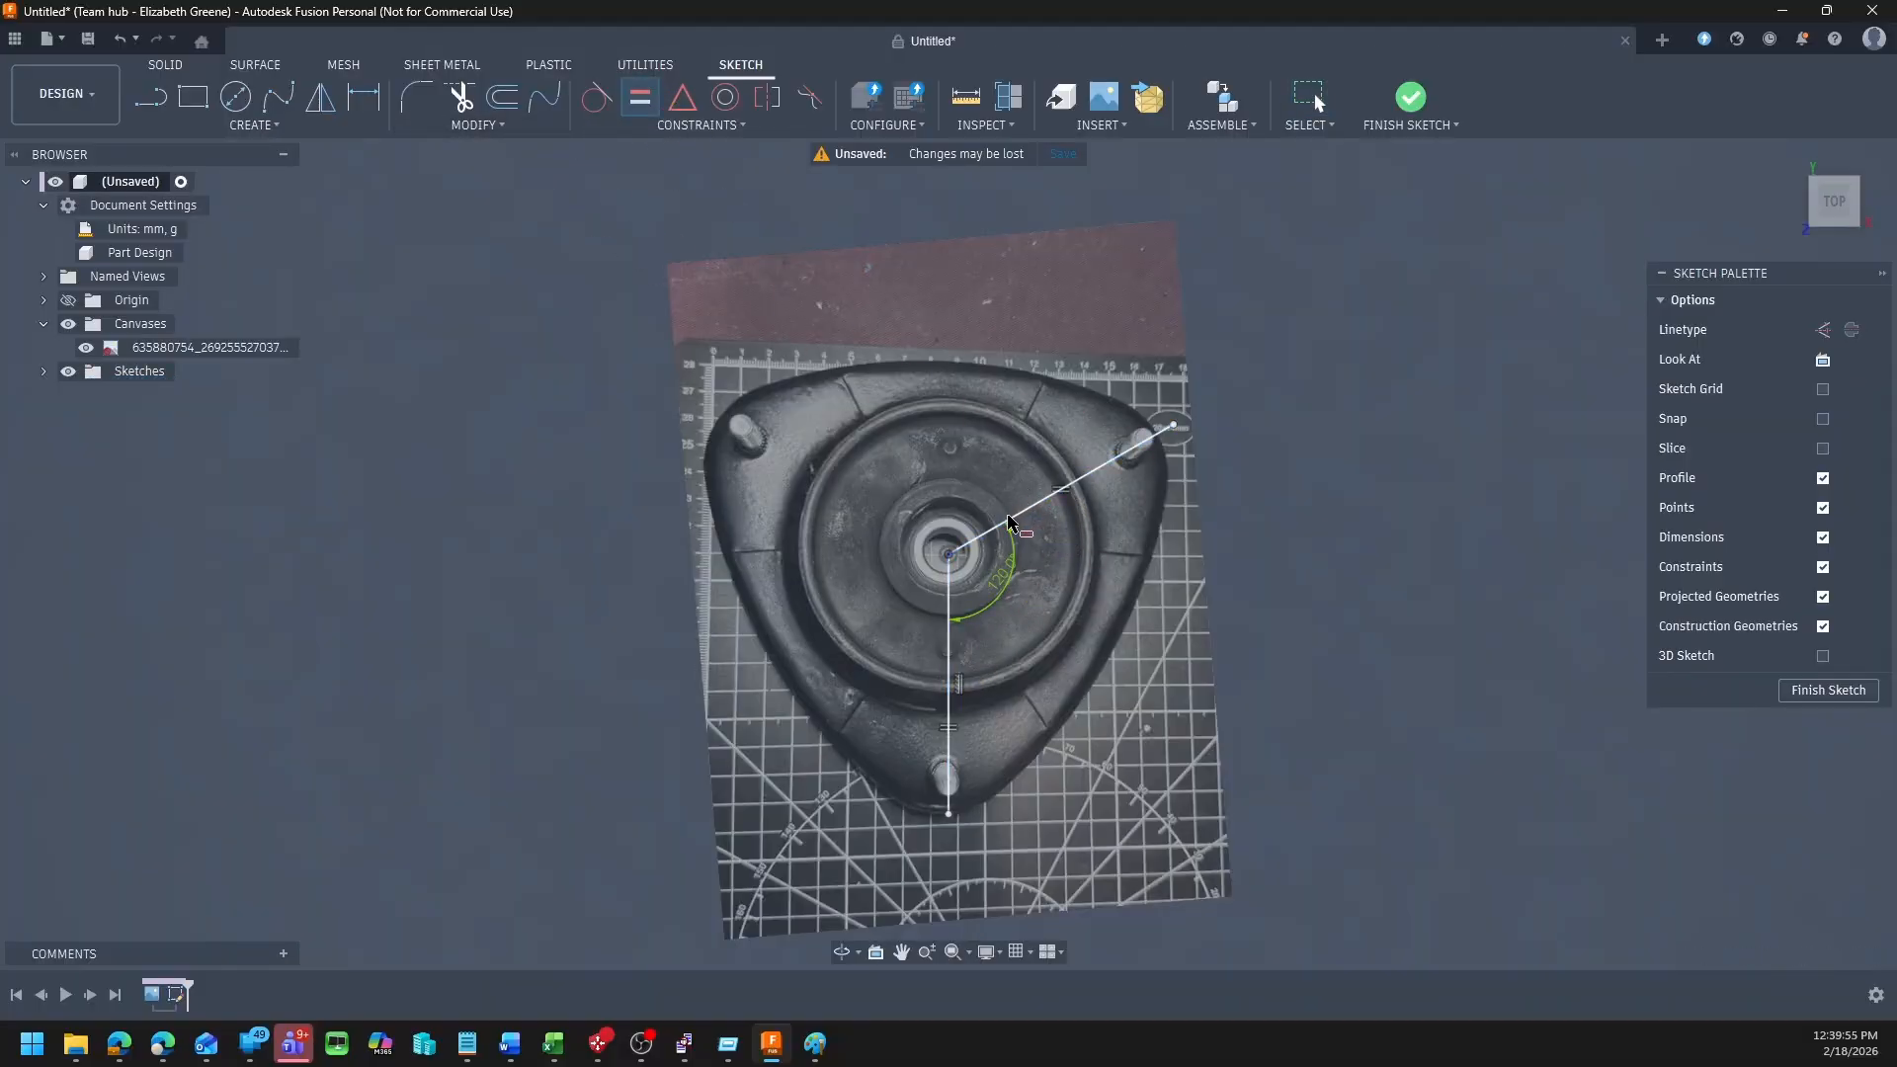
pyautogui.press('Escape')
pyautogui.click(951, 598)
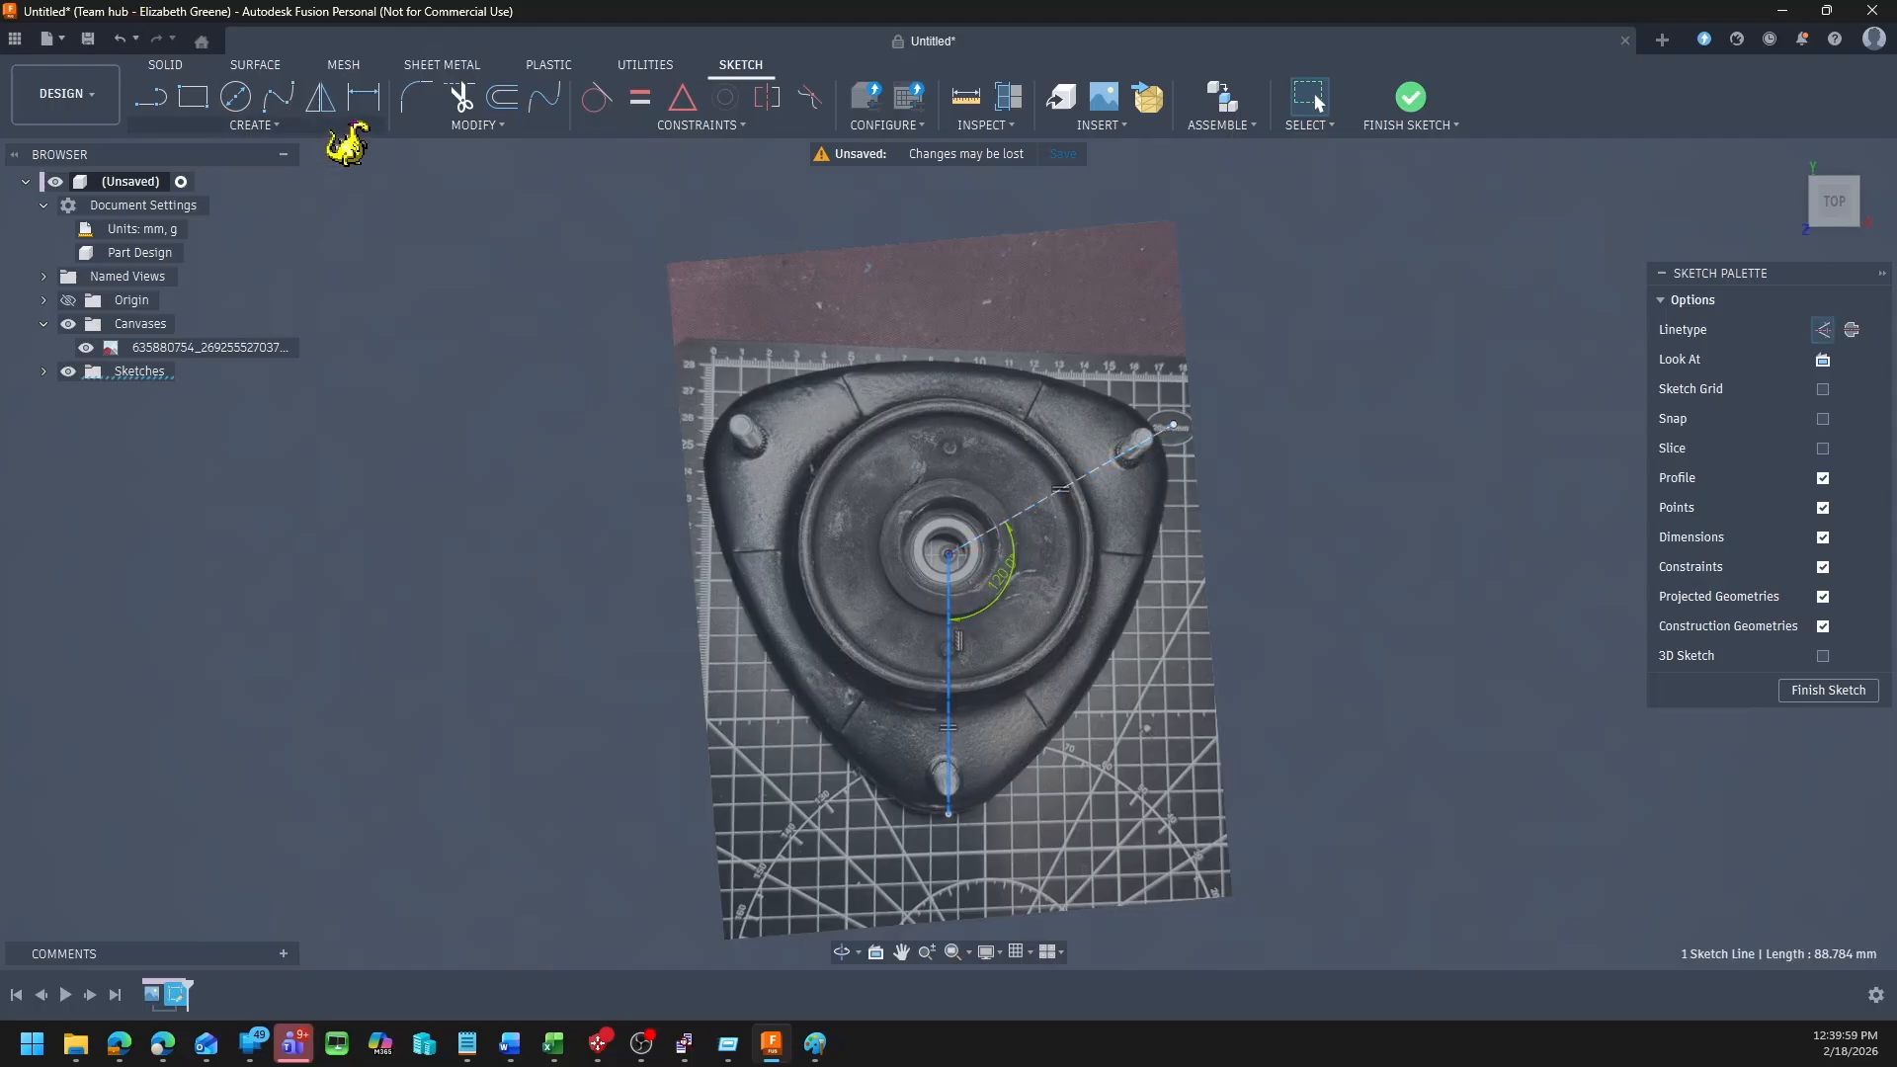
# Step: Draw a fit point spline between the outer ends of the construction lines and bend it outward to follow the part's edge
pyautogui.click(296, 125)
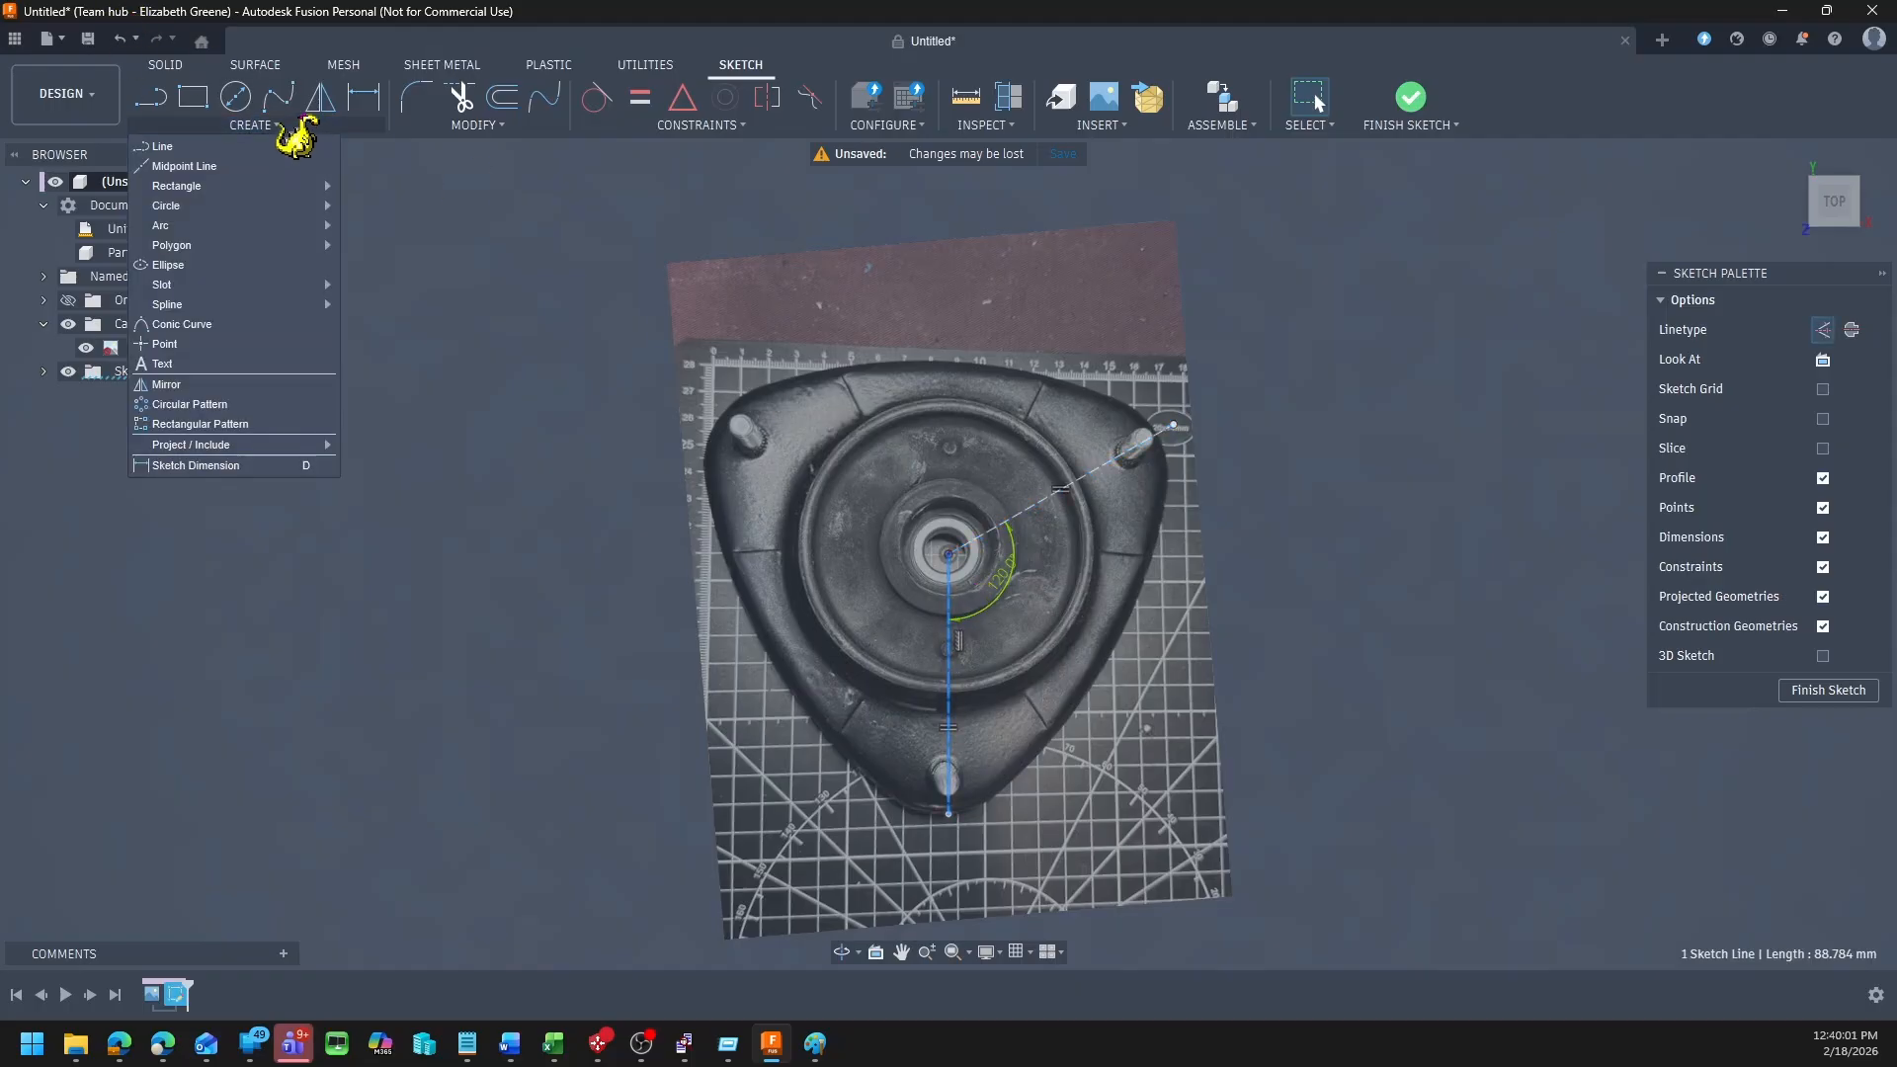
pyautogui.click(275, 98)
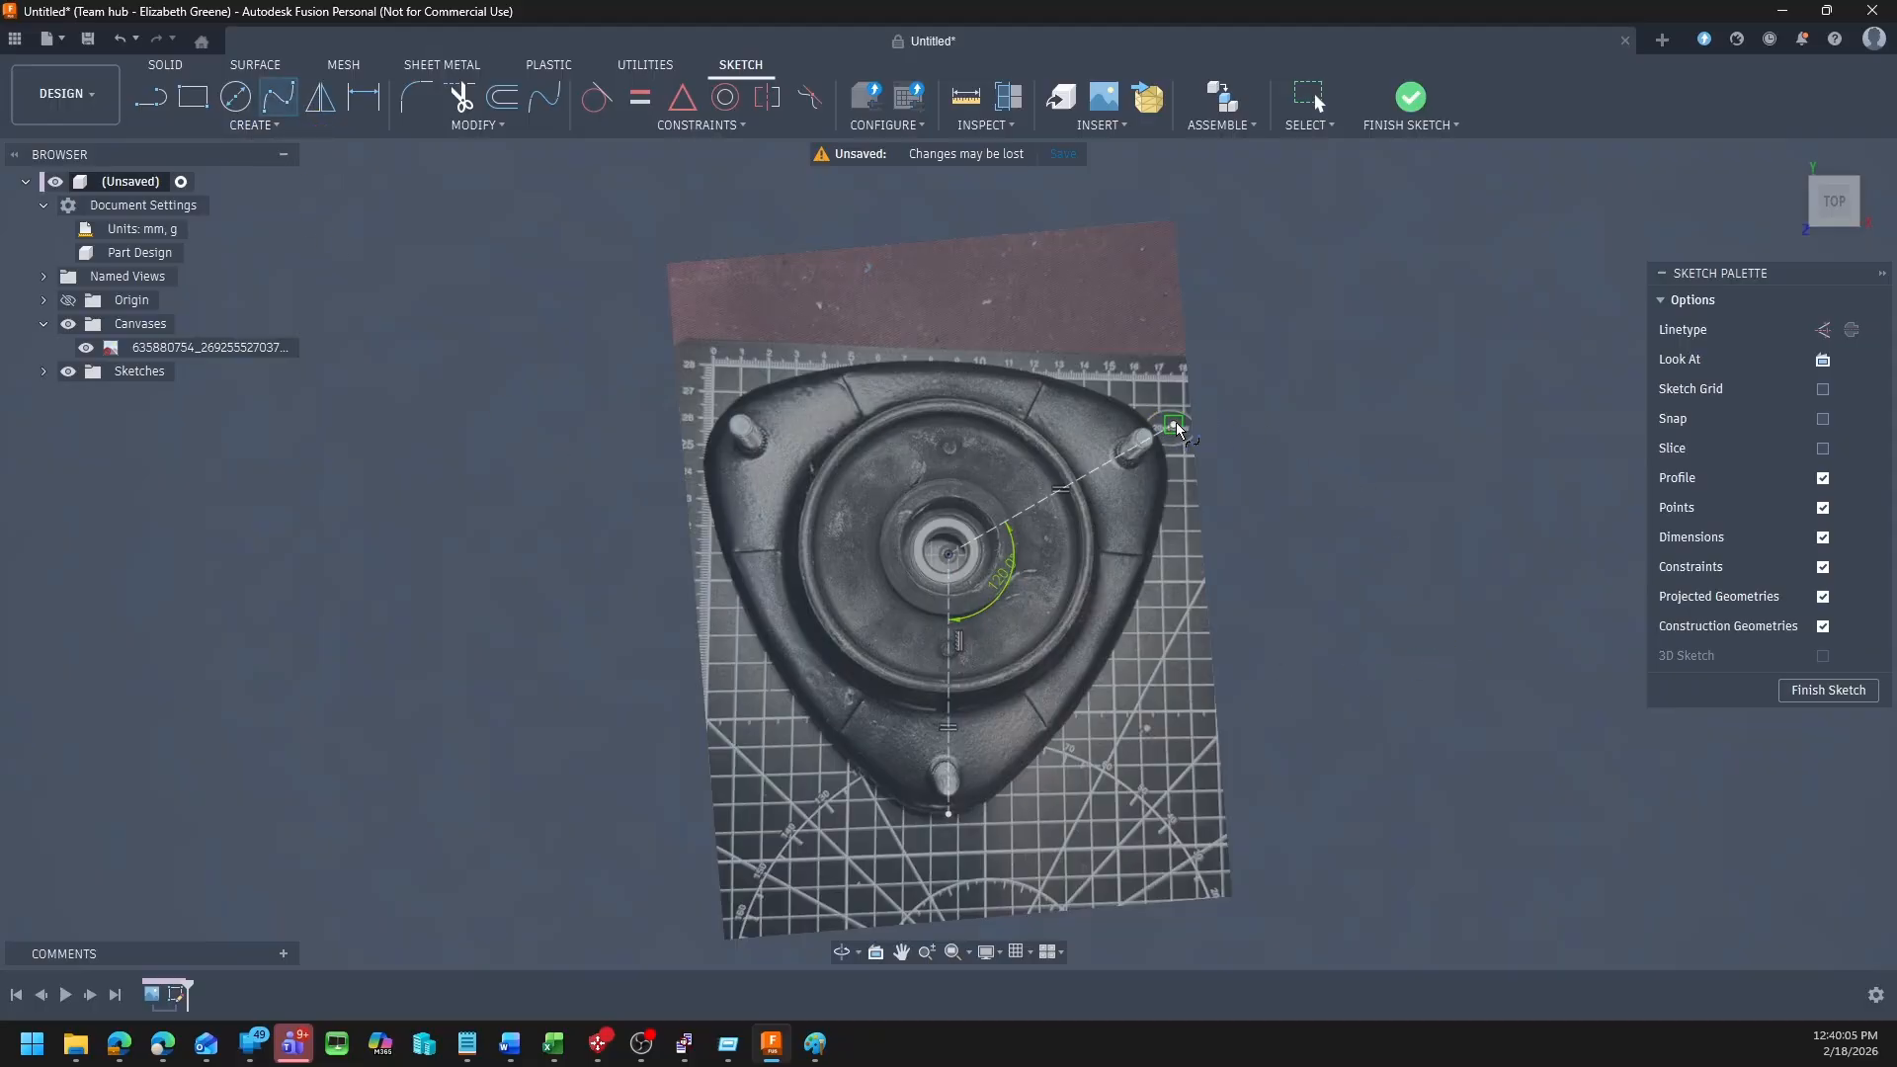
pyautogui.click(948, 814)
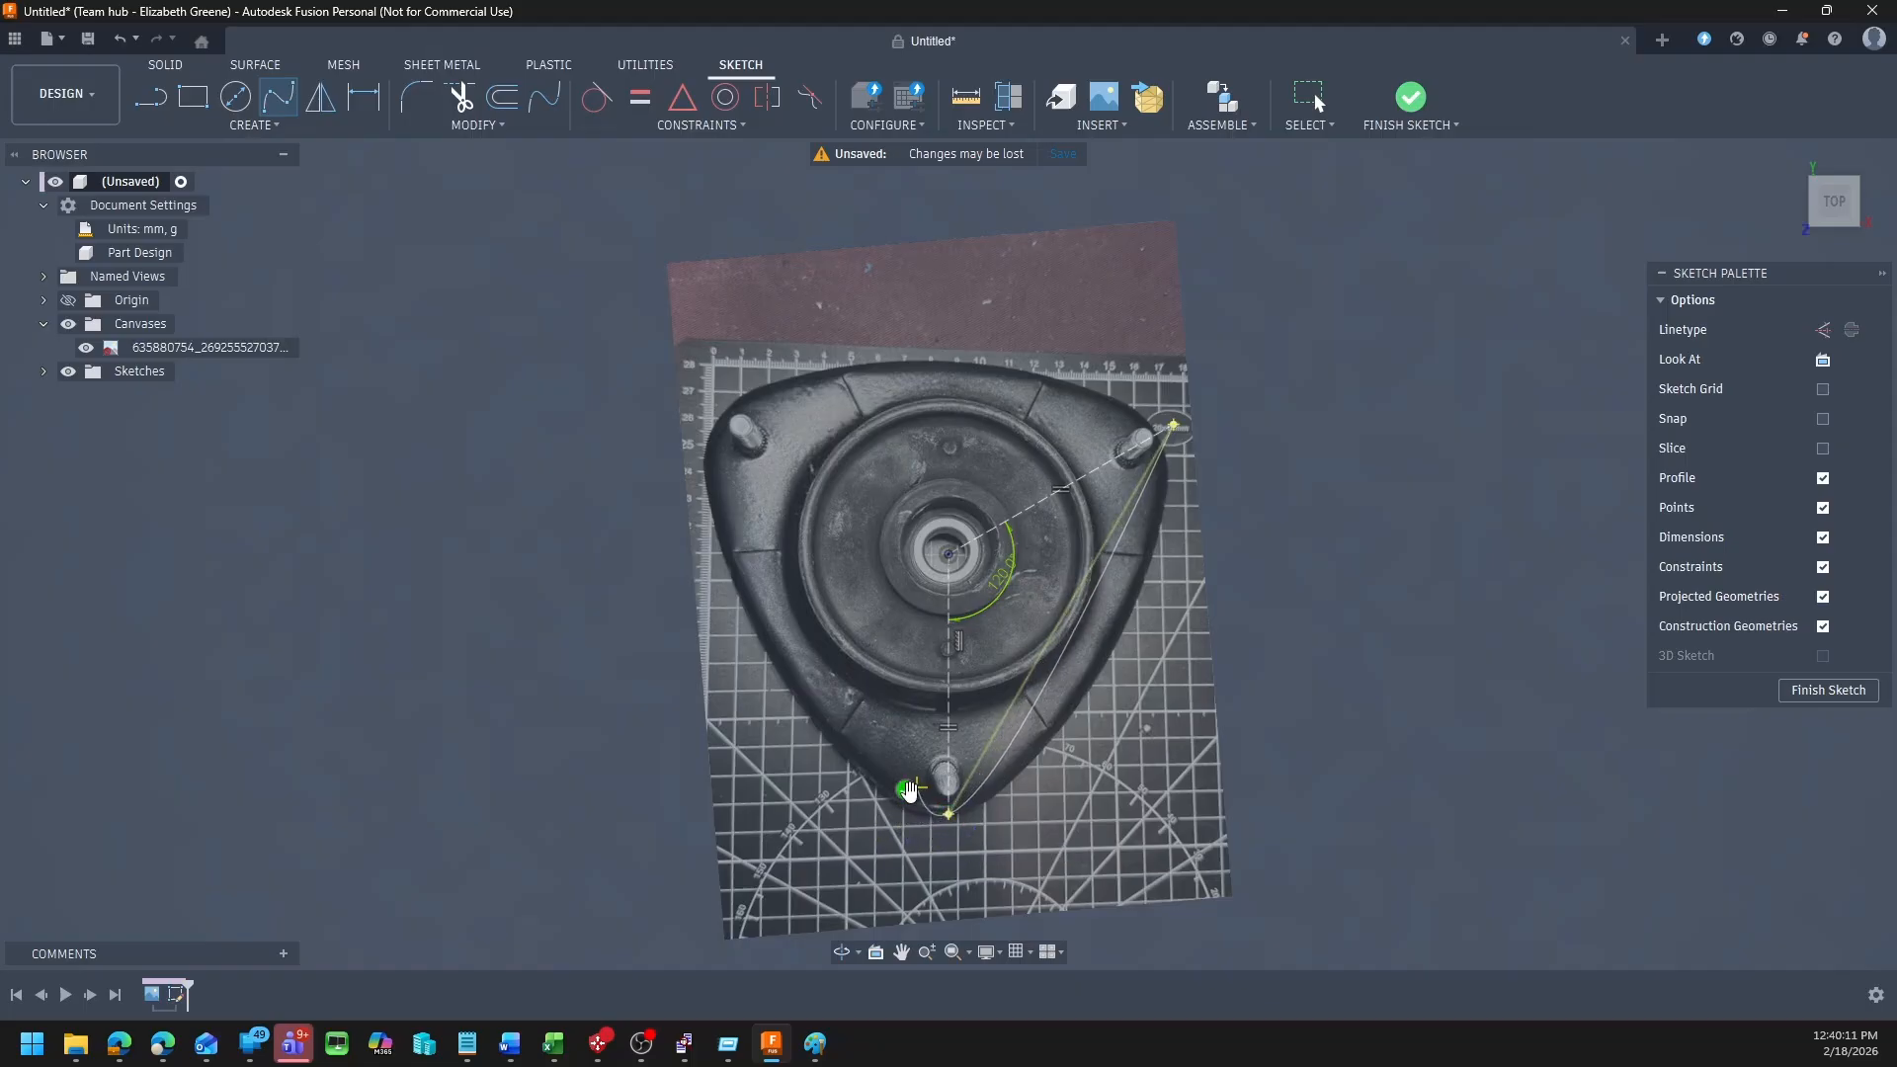
pyautogui.click(905, 789)
pyautogui.press('Escape')
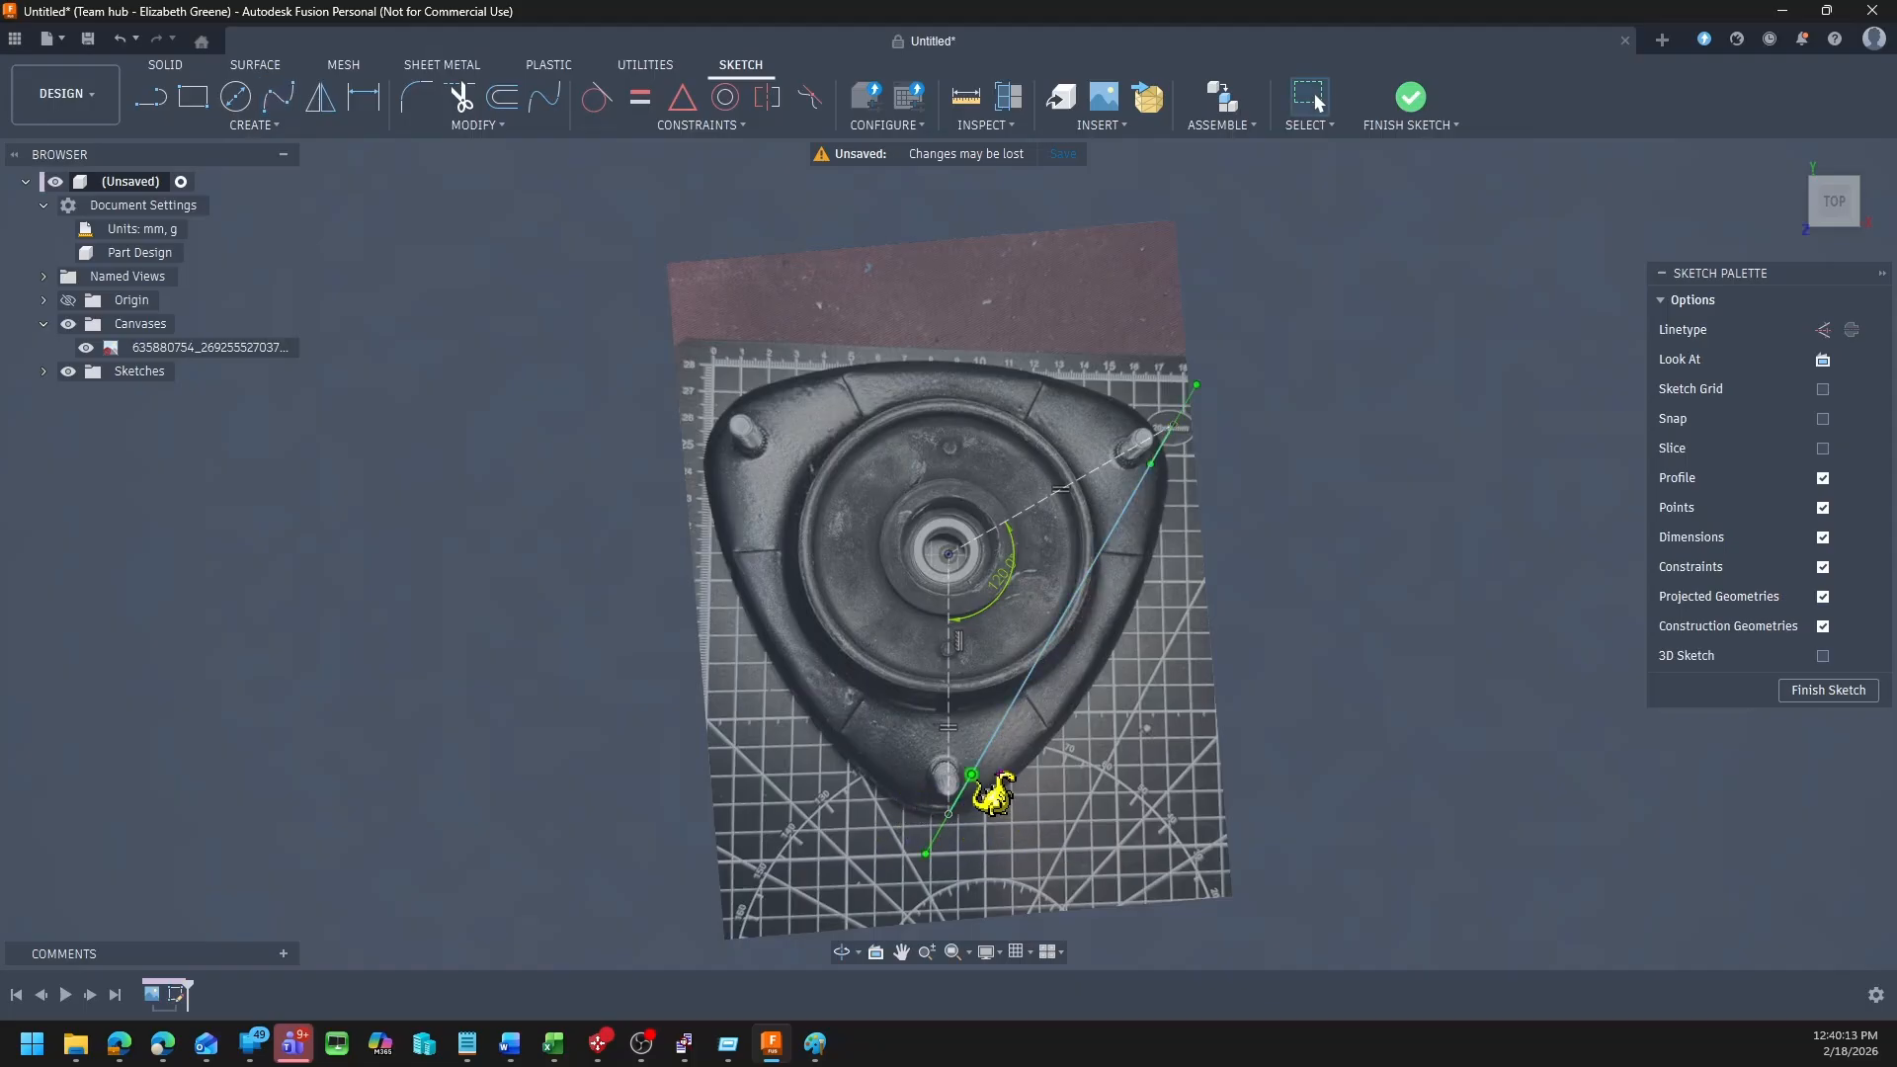
pyautogui.moveTo(972, 774); pyautogui.dragTo(994, 797)
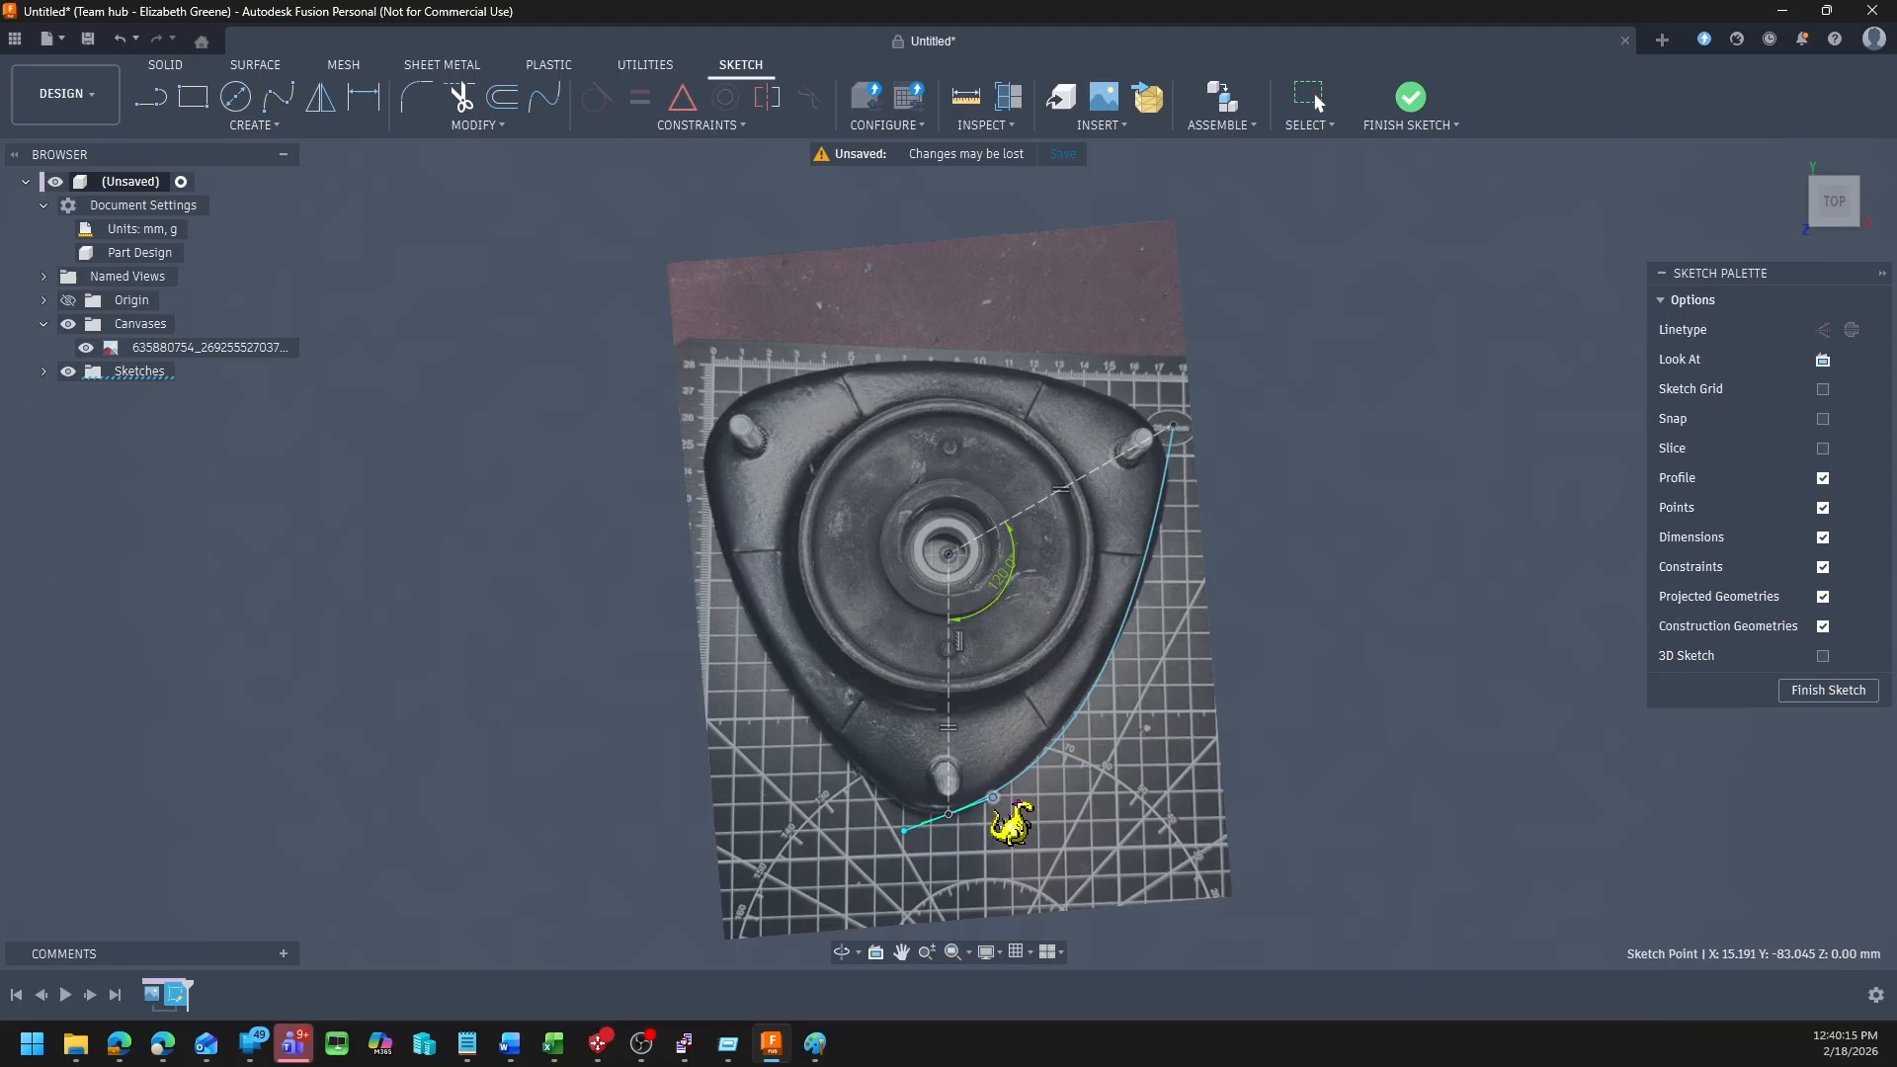
# Step: Constrain the spline's tangent handles at both ends perpendicular to their respective construction lines
pyautogui.scroll(2, 910, 830)
pyautogui.scroll(3, 911, 828)
pyautogui.click(929, 818)
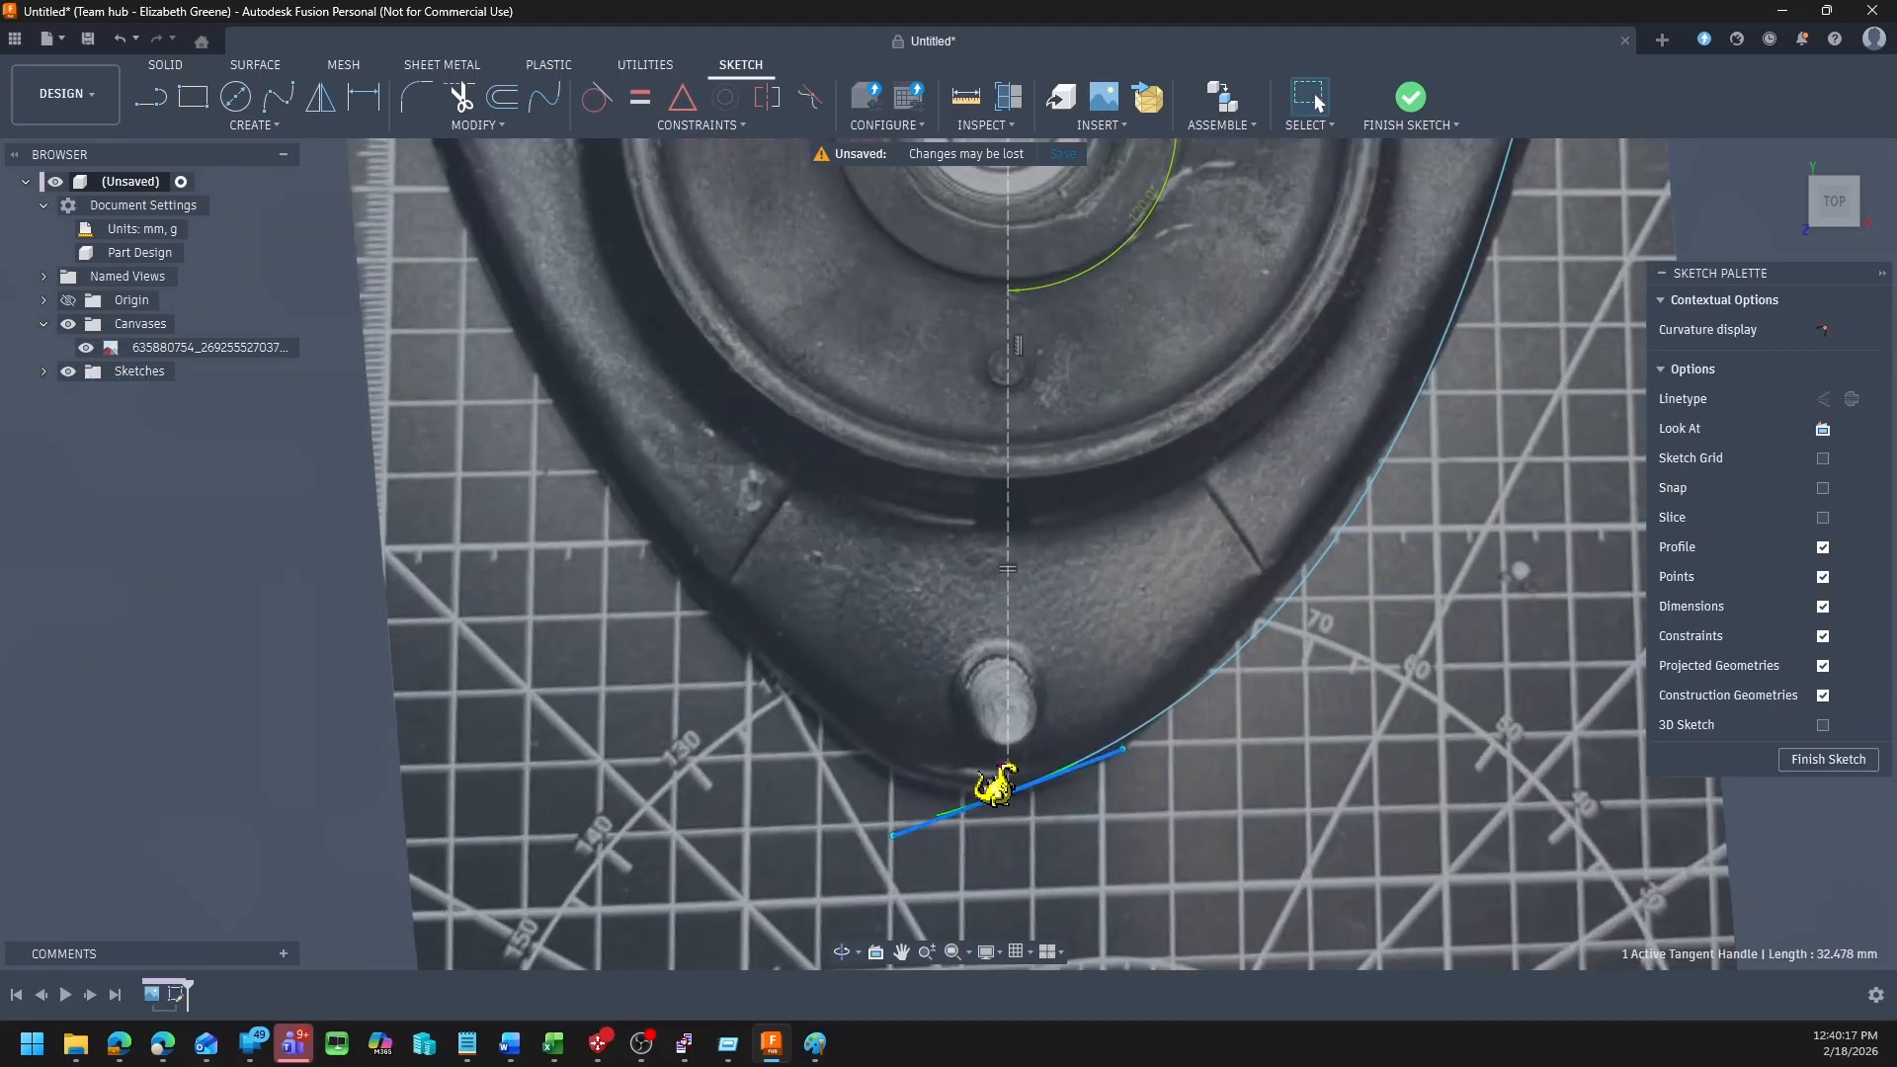
pyautogui.keyDown('shift'); pyautogui.click(1007, 739); pyautogui.keyUp('shift')
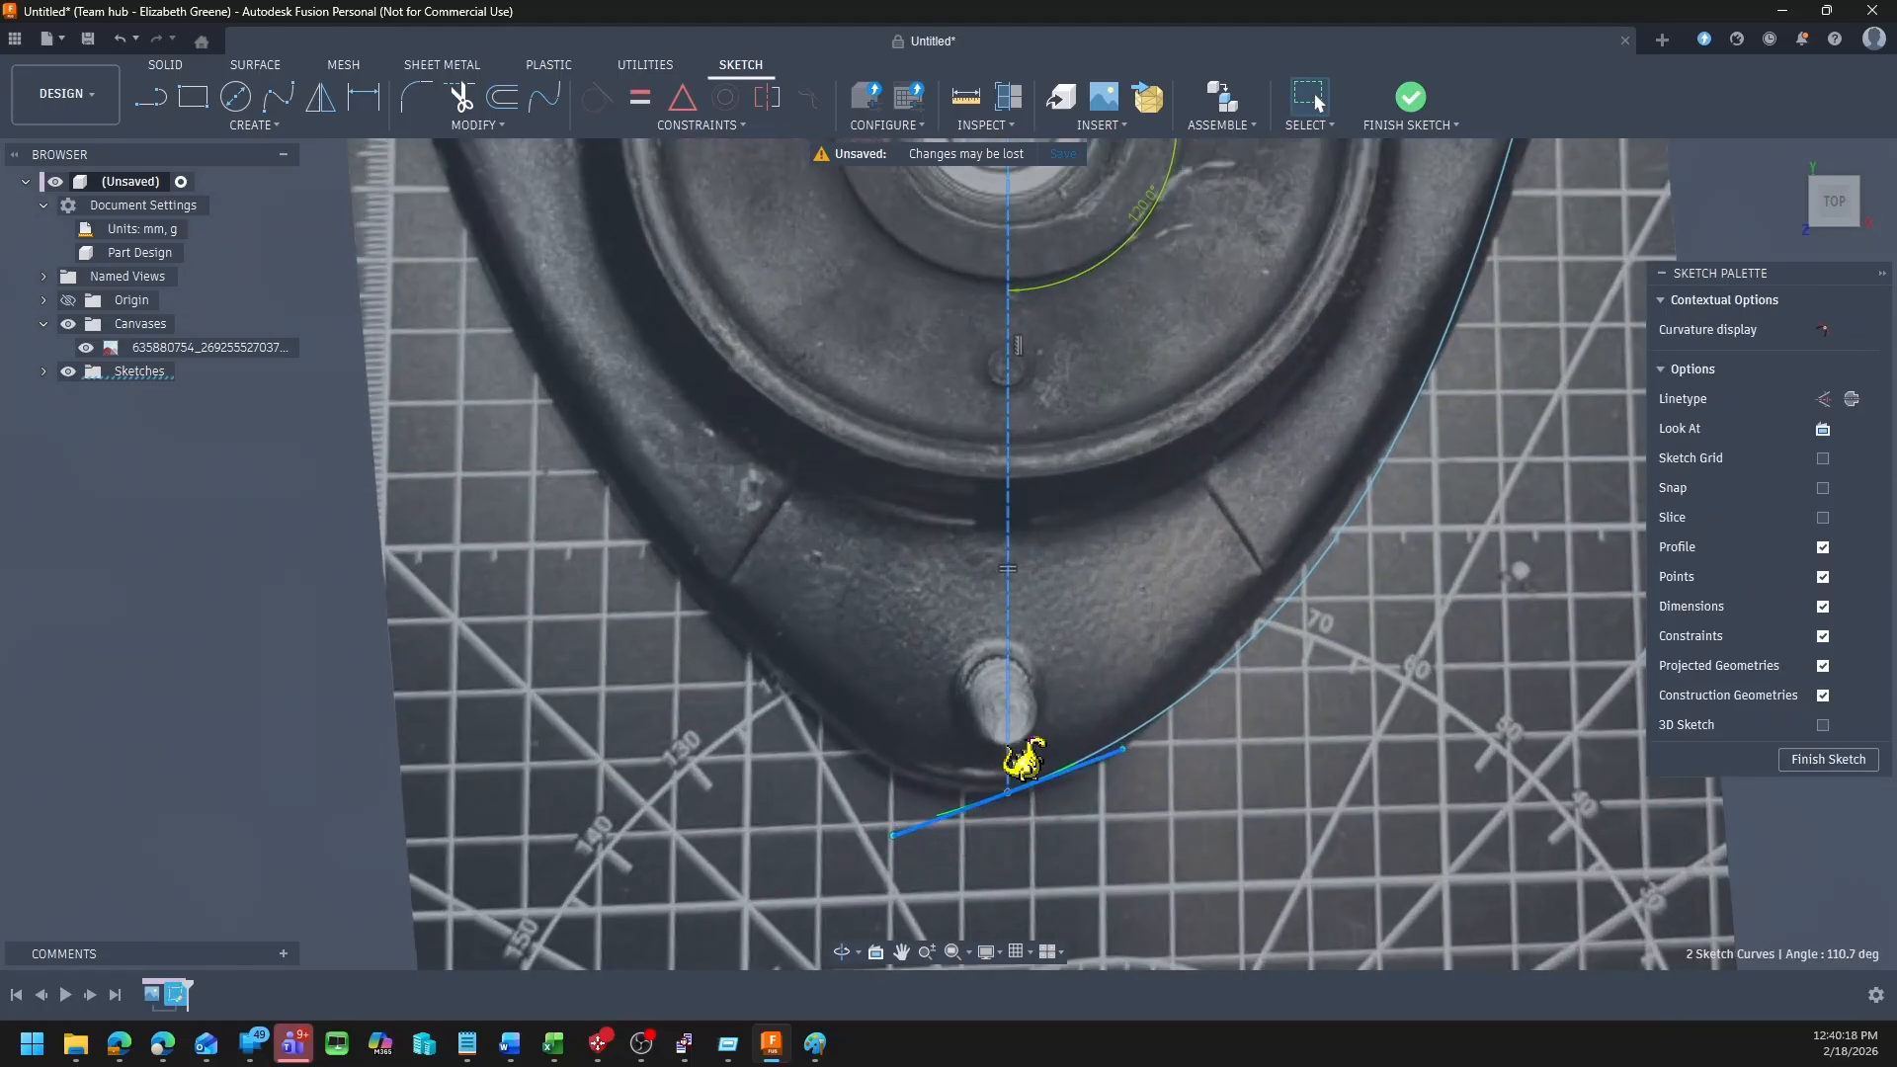
pyautogui.click(713, 127)
pyautogui.click(632, 245)
pyautogui.scroll(-5, 1228, 411)
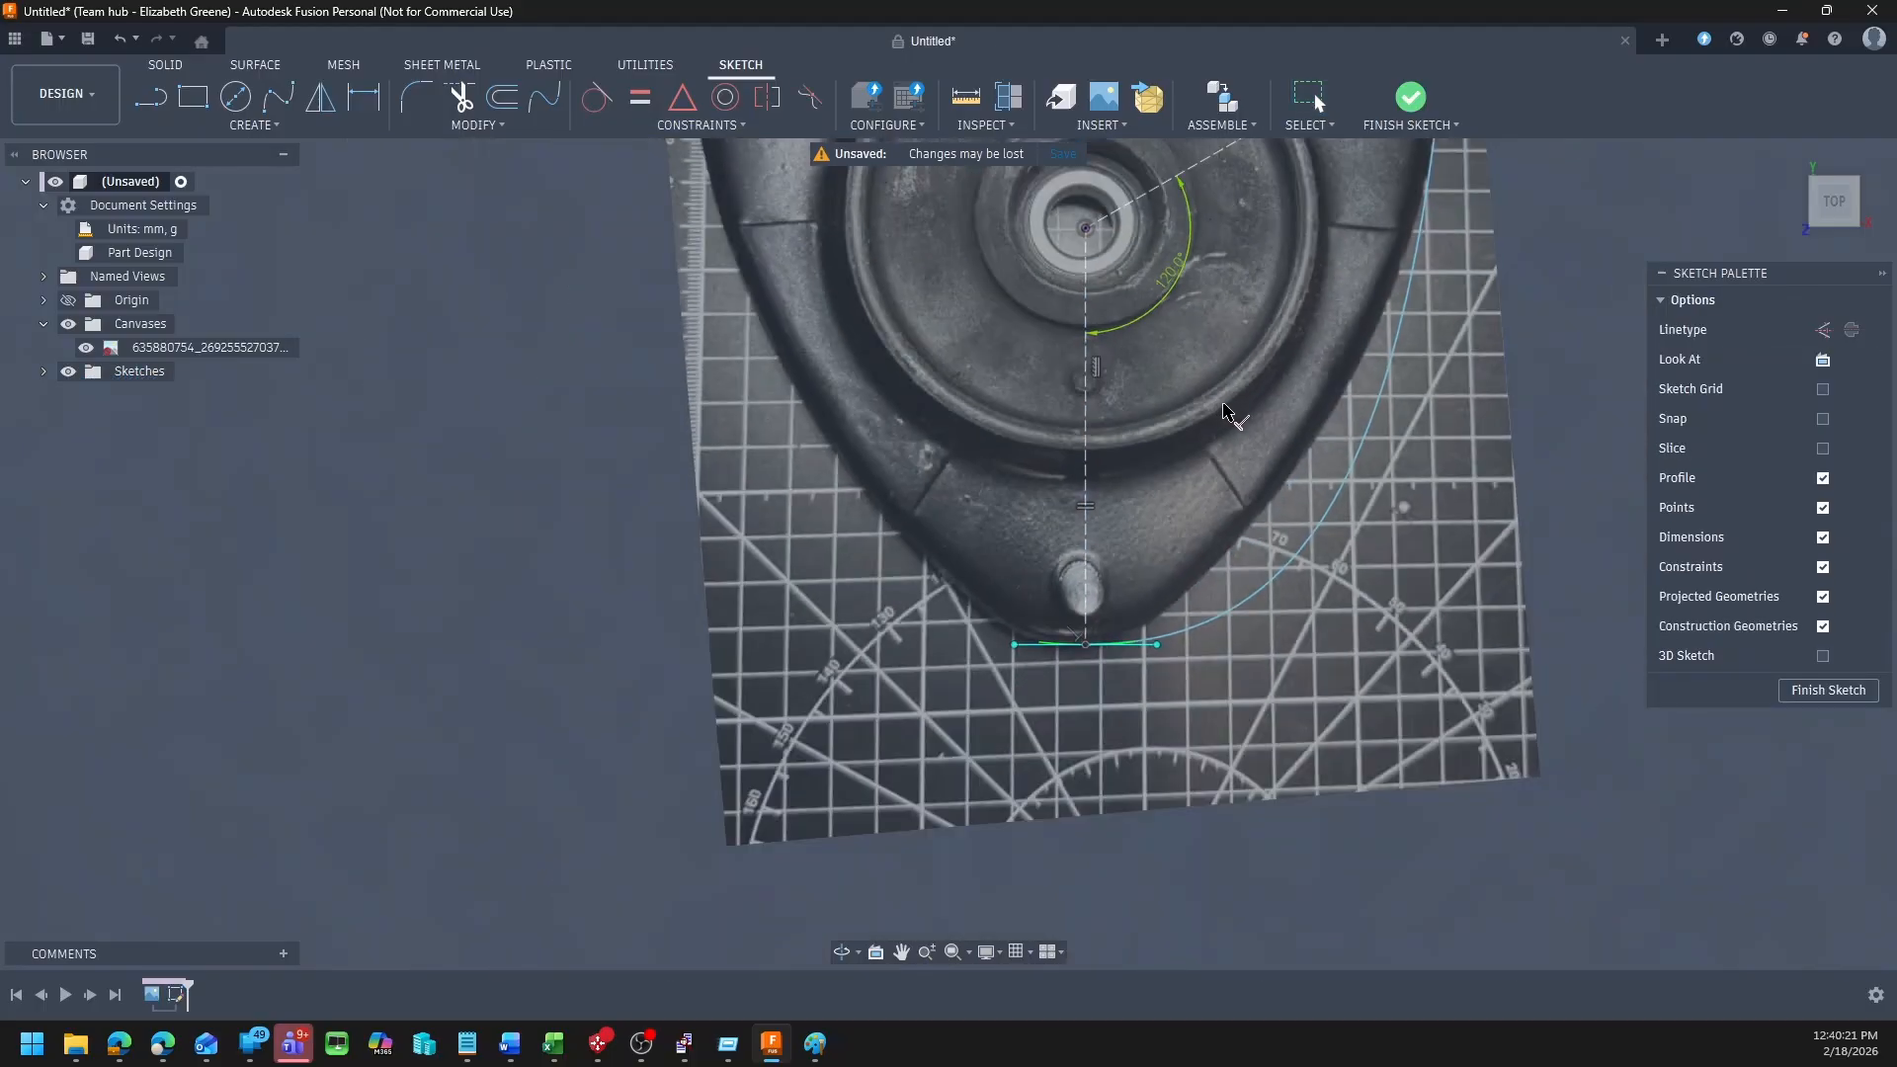
pyautogui.scroll(-3, 1352, 158)
pyautogui.scroll(8, 1347, 212)
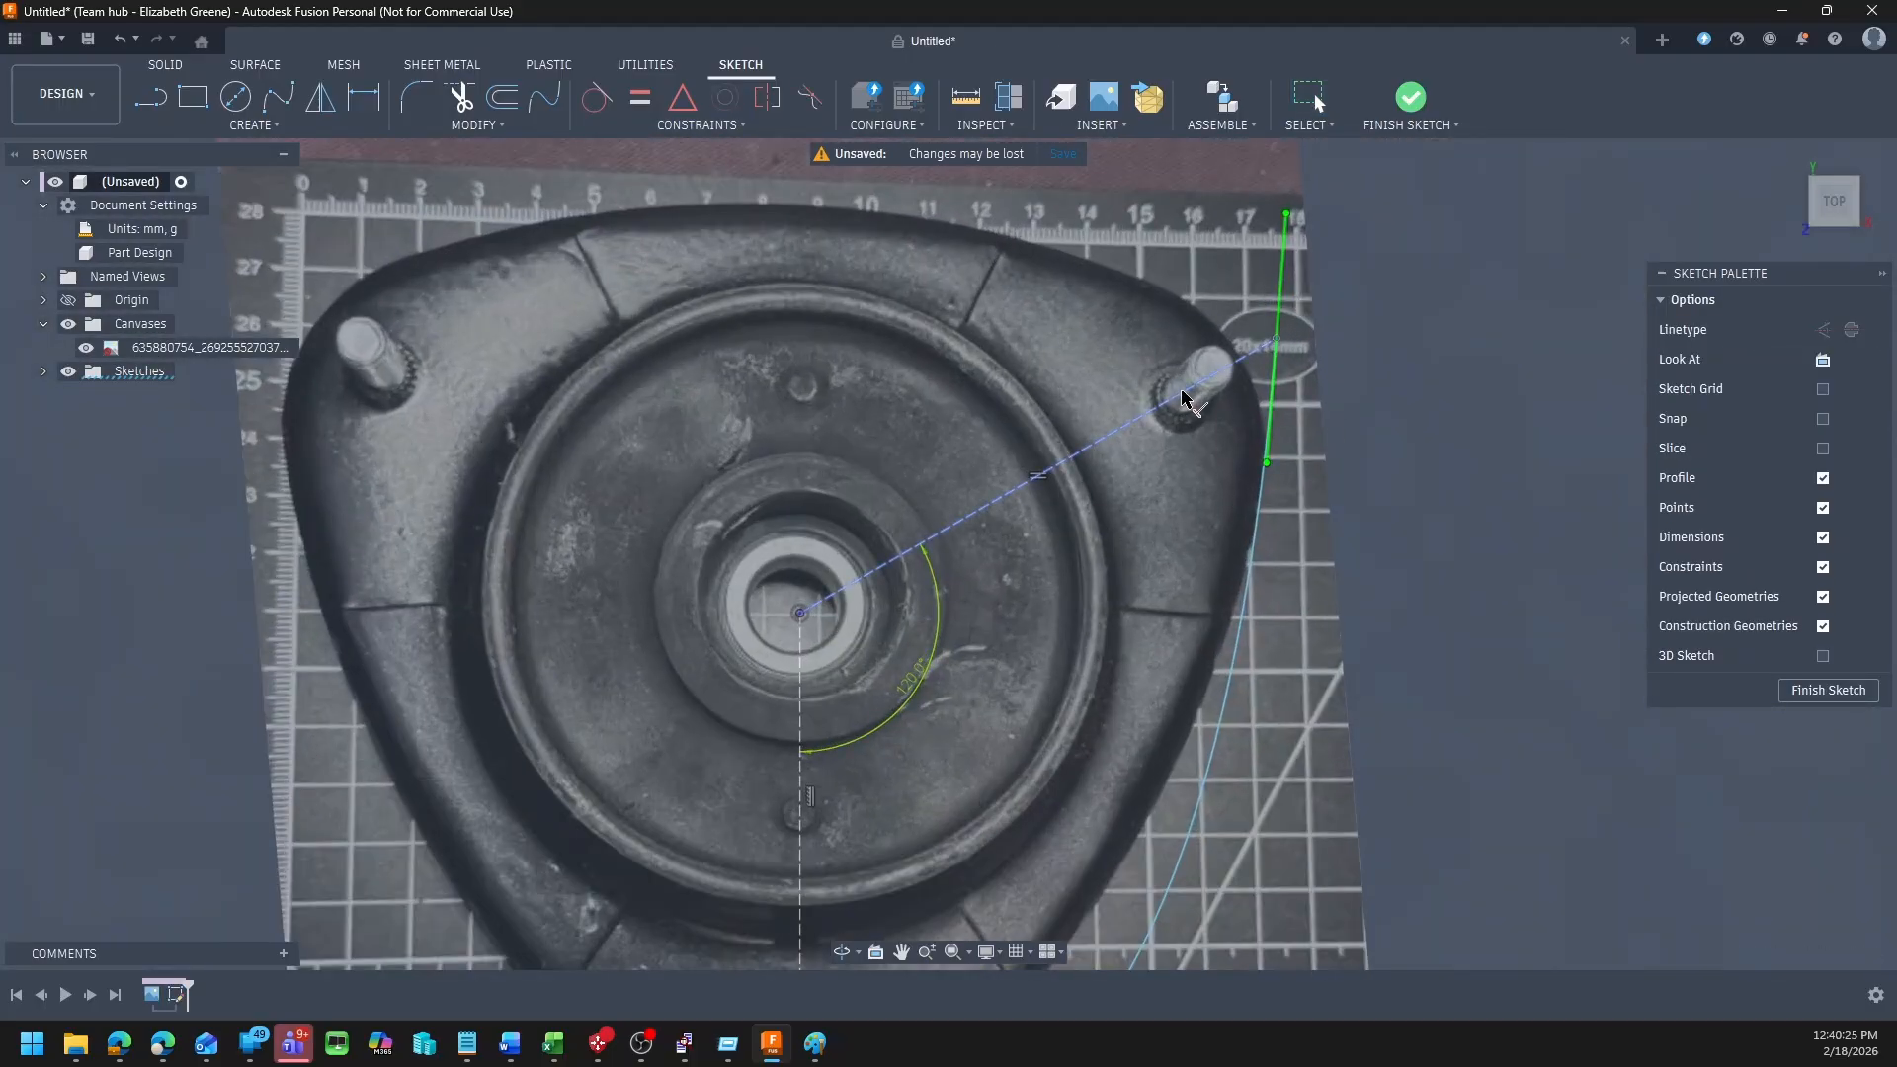
pyautogui.scroll(-5, 1191, 390)
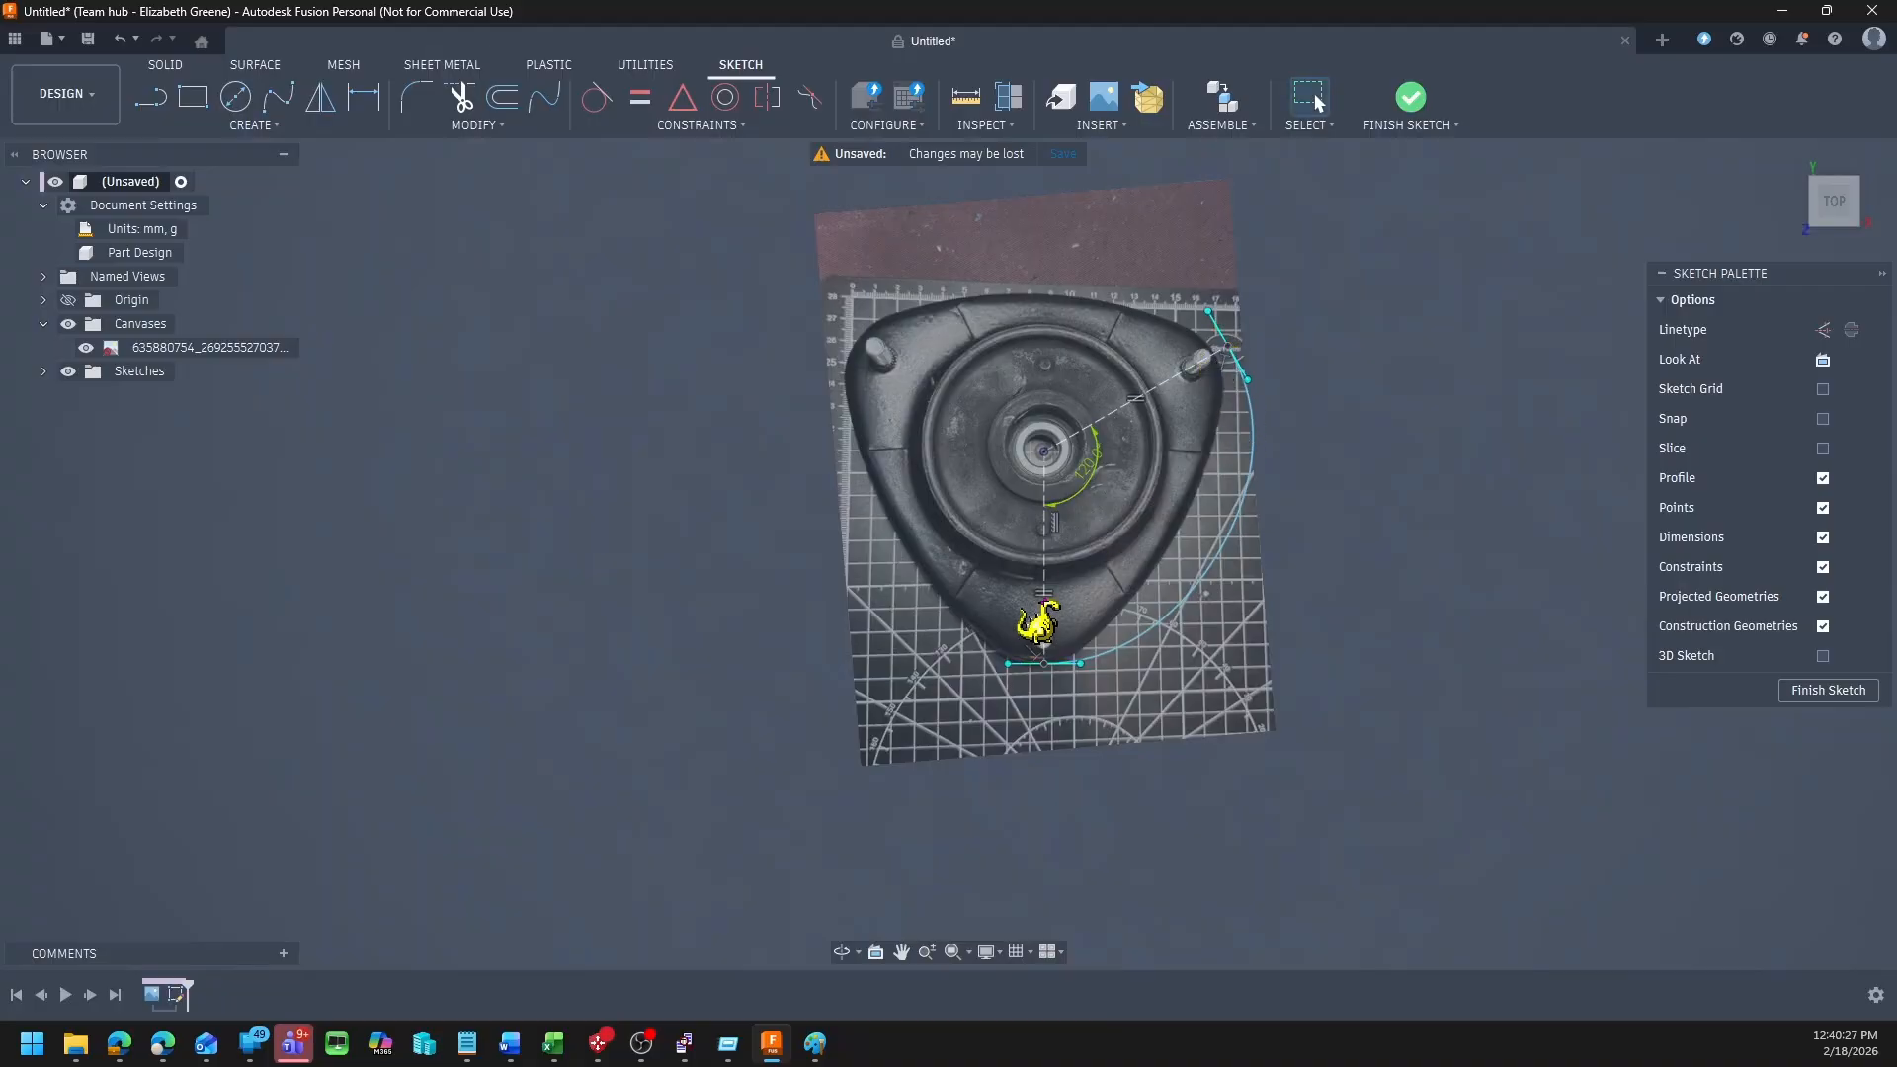
# Step: Constrain the spline's lower and upper-right tangent handles to equal length
pyautogui.click(1008, 663)
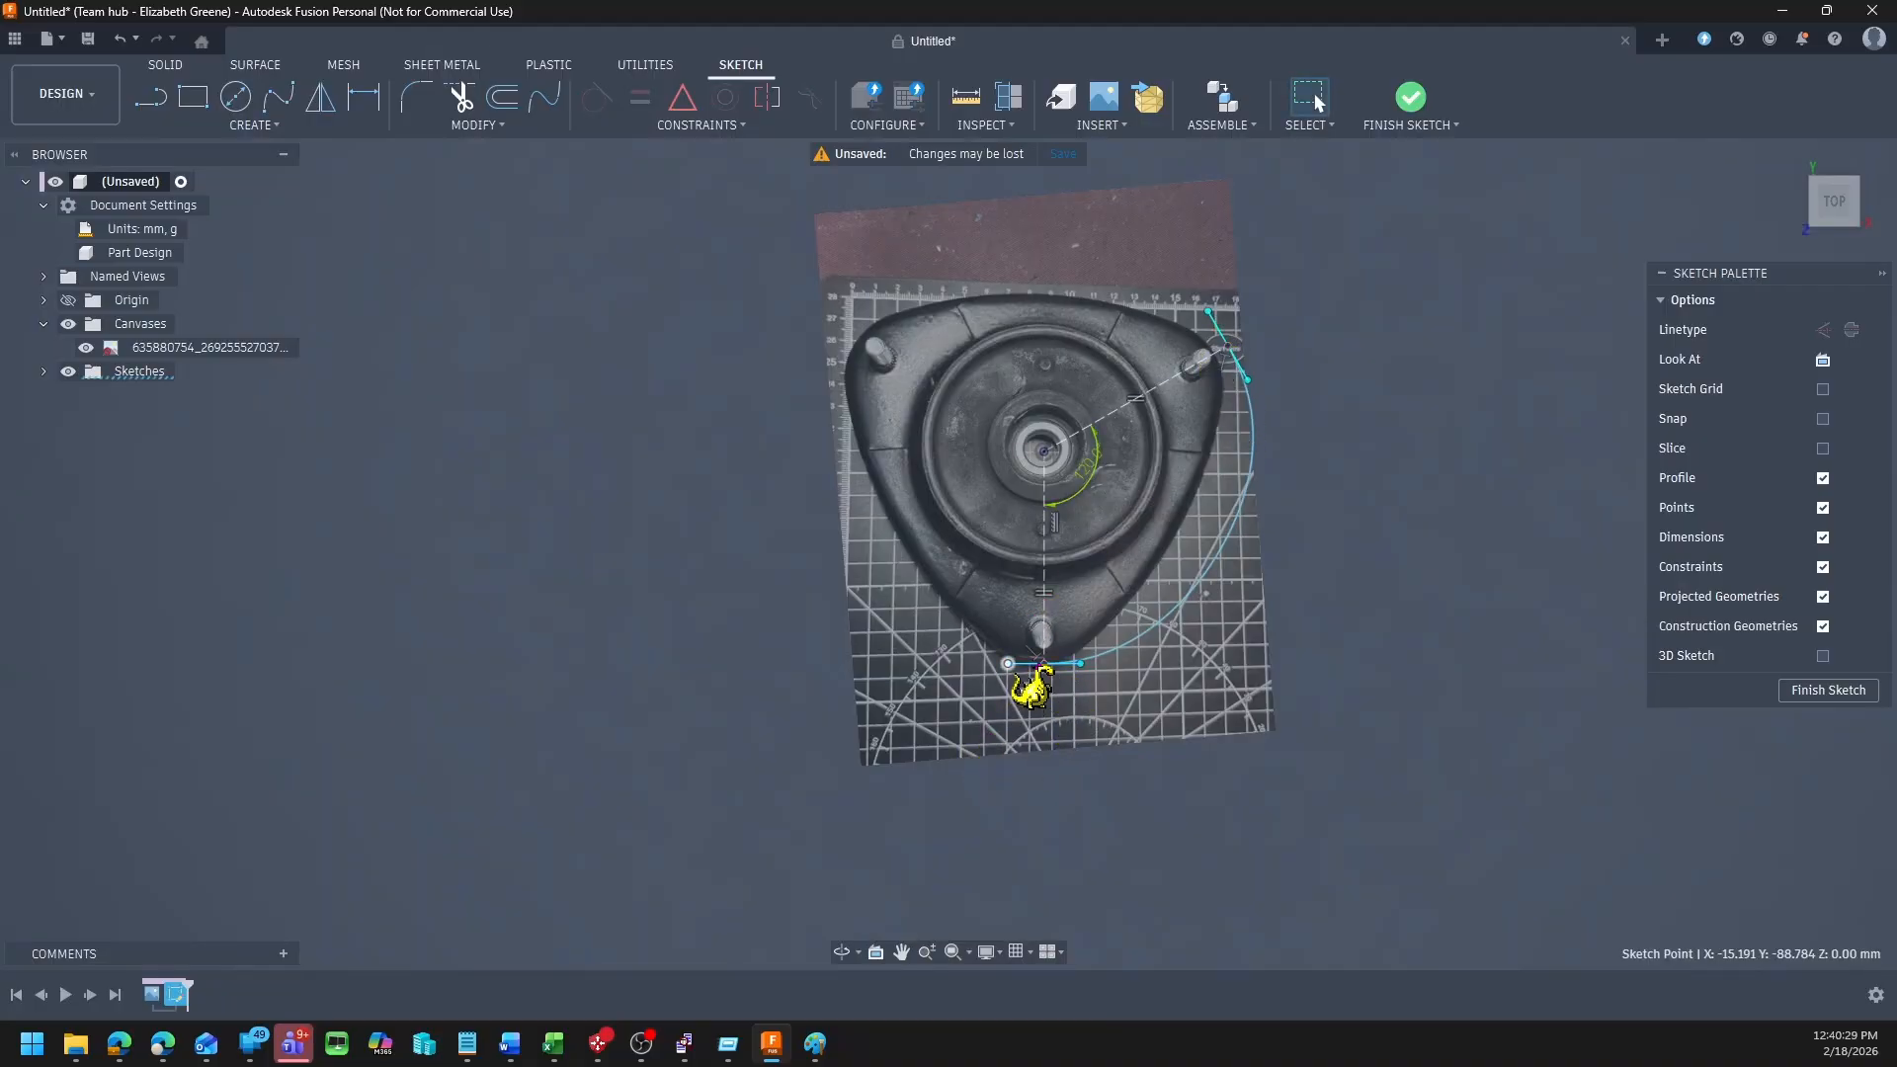
pyautogui.scroll(5, 1045, 678)
pyautogui.click(1058, 665)
pyautogui.scroll(-5, 1278, 508)
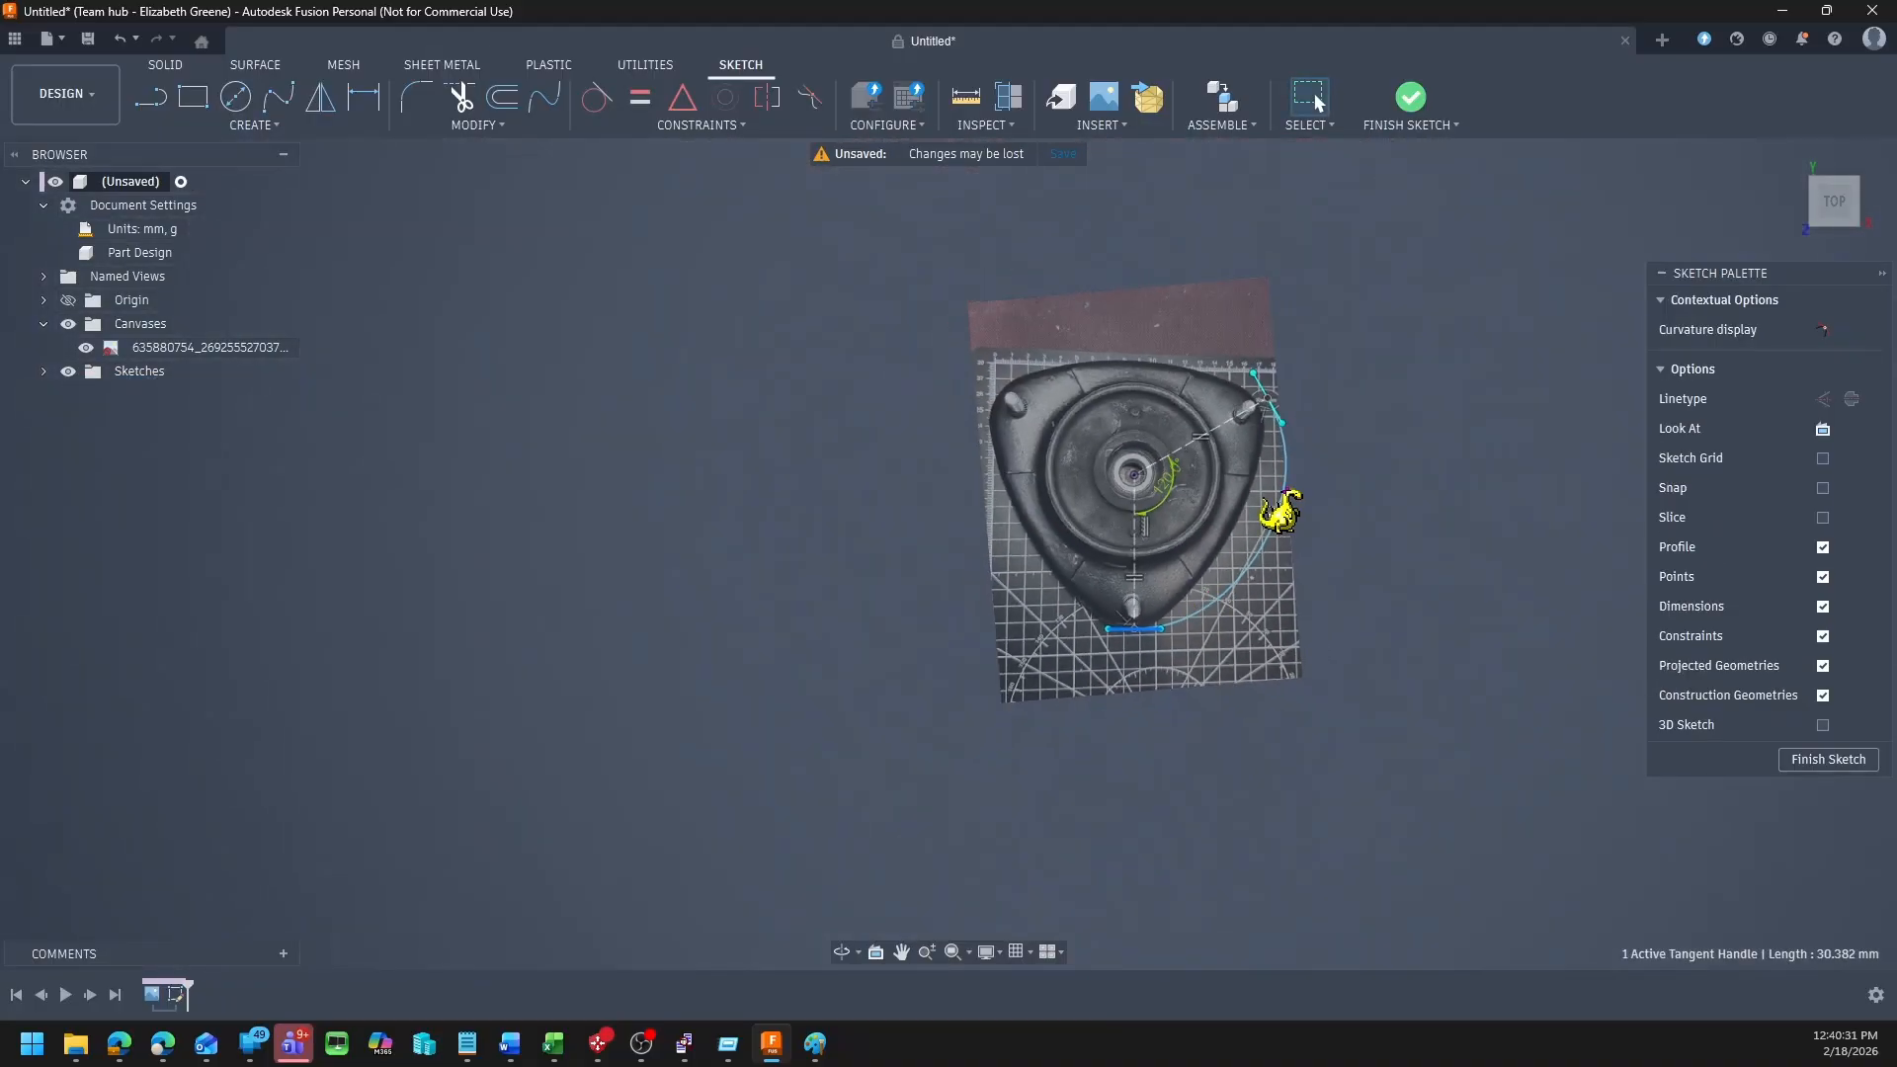
pyautogui.scroll(4, 1302, 390)
pyautogui.click(1308, 500)
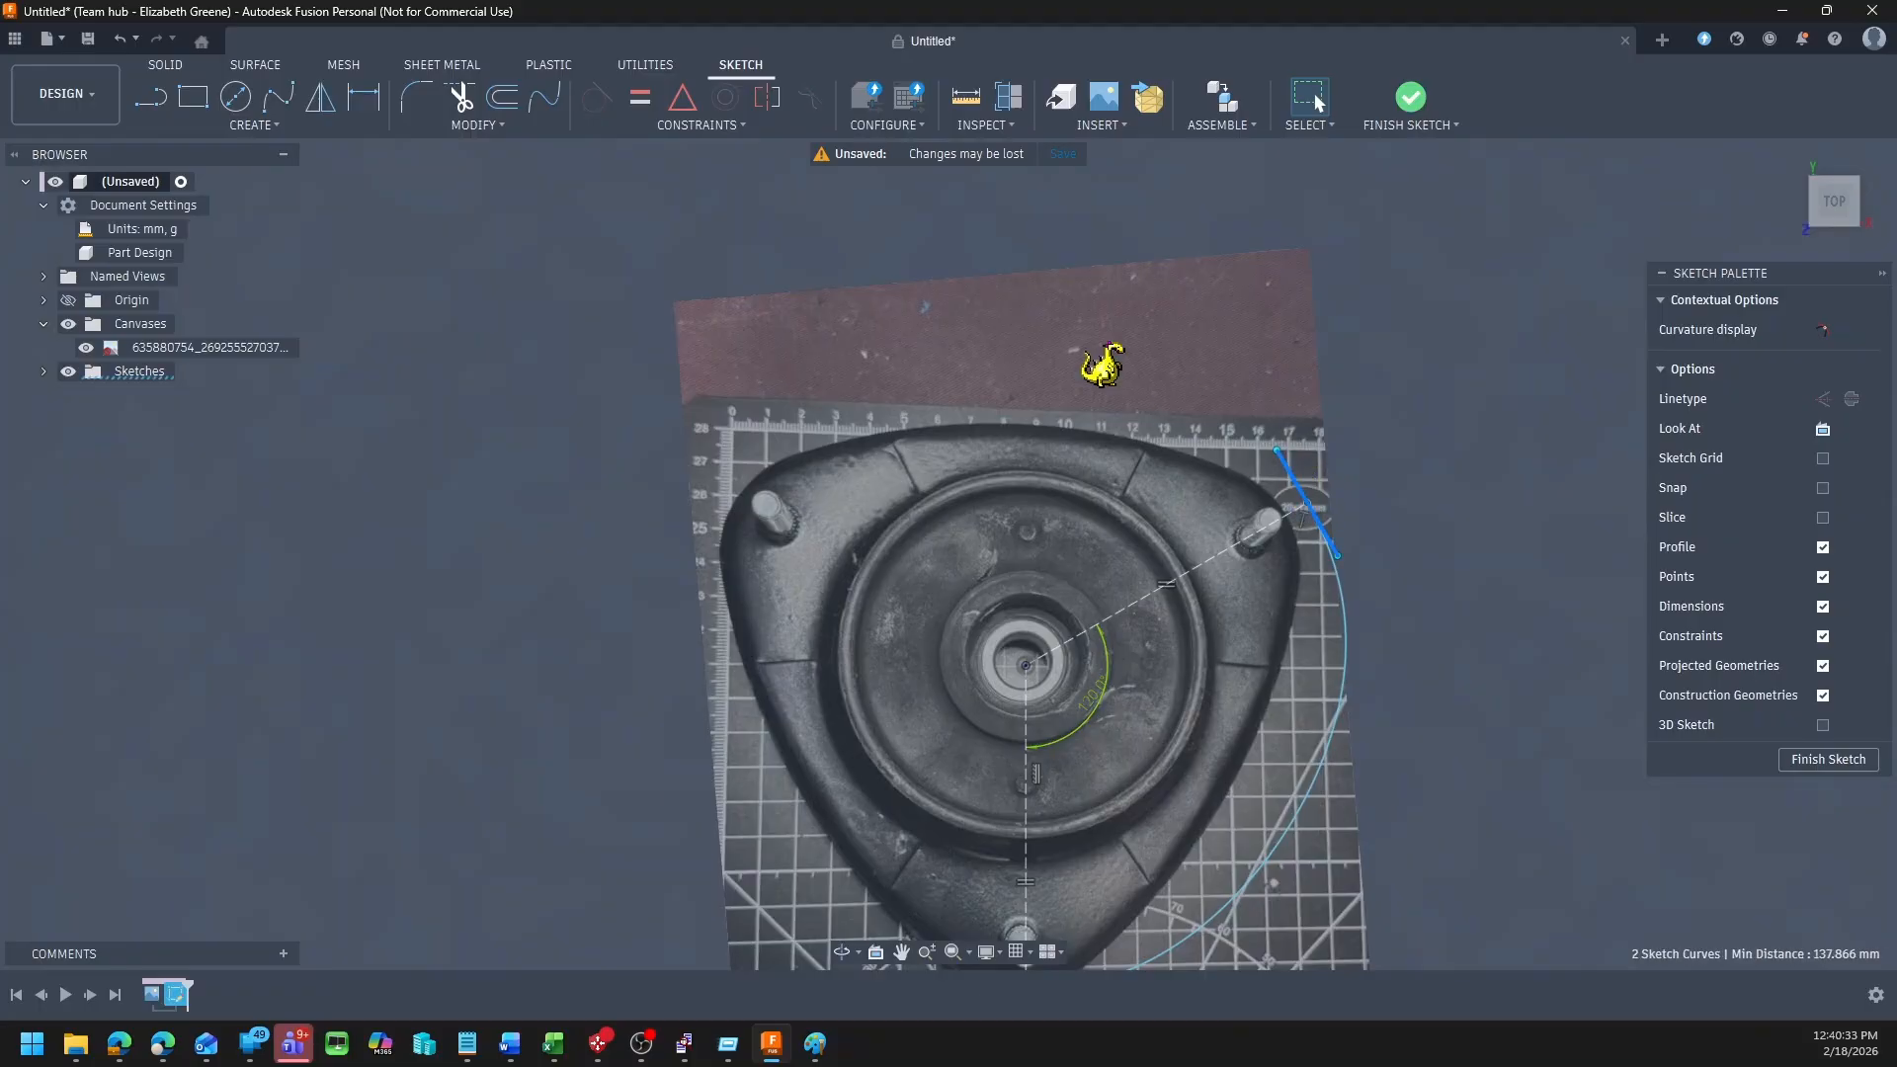
pyautogui.click(640, 96)
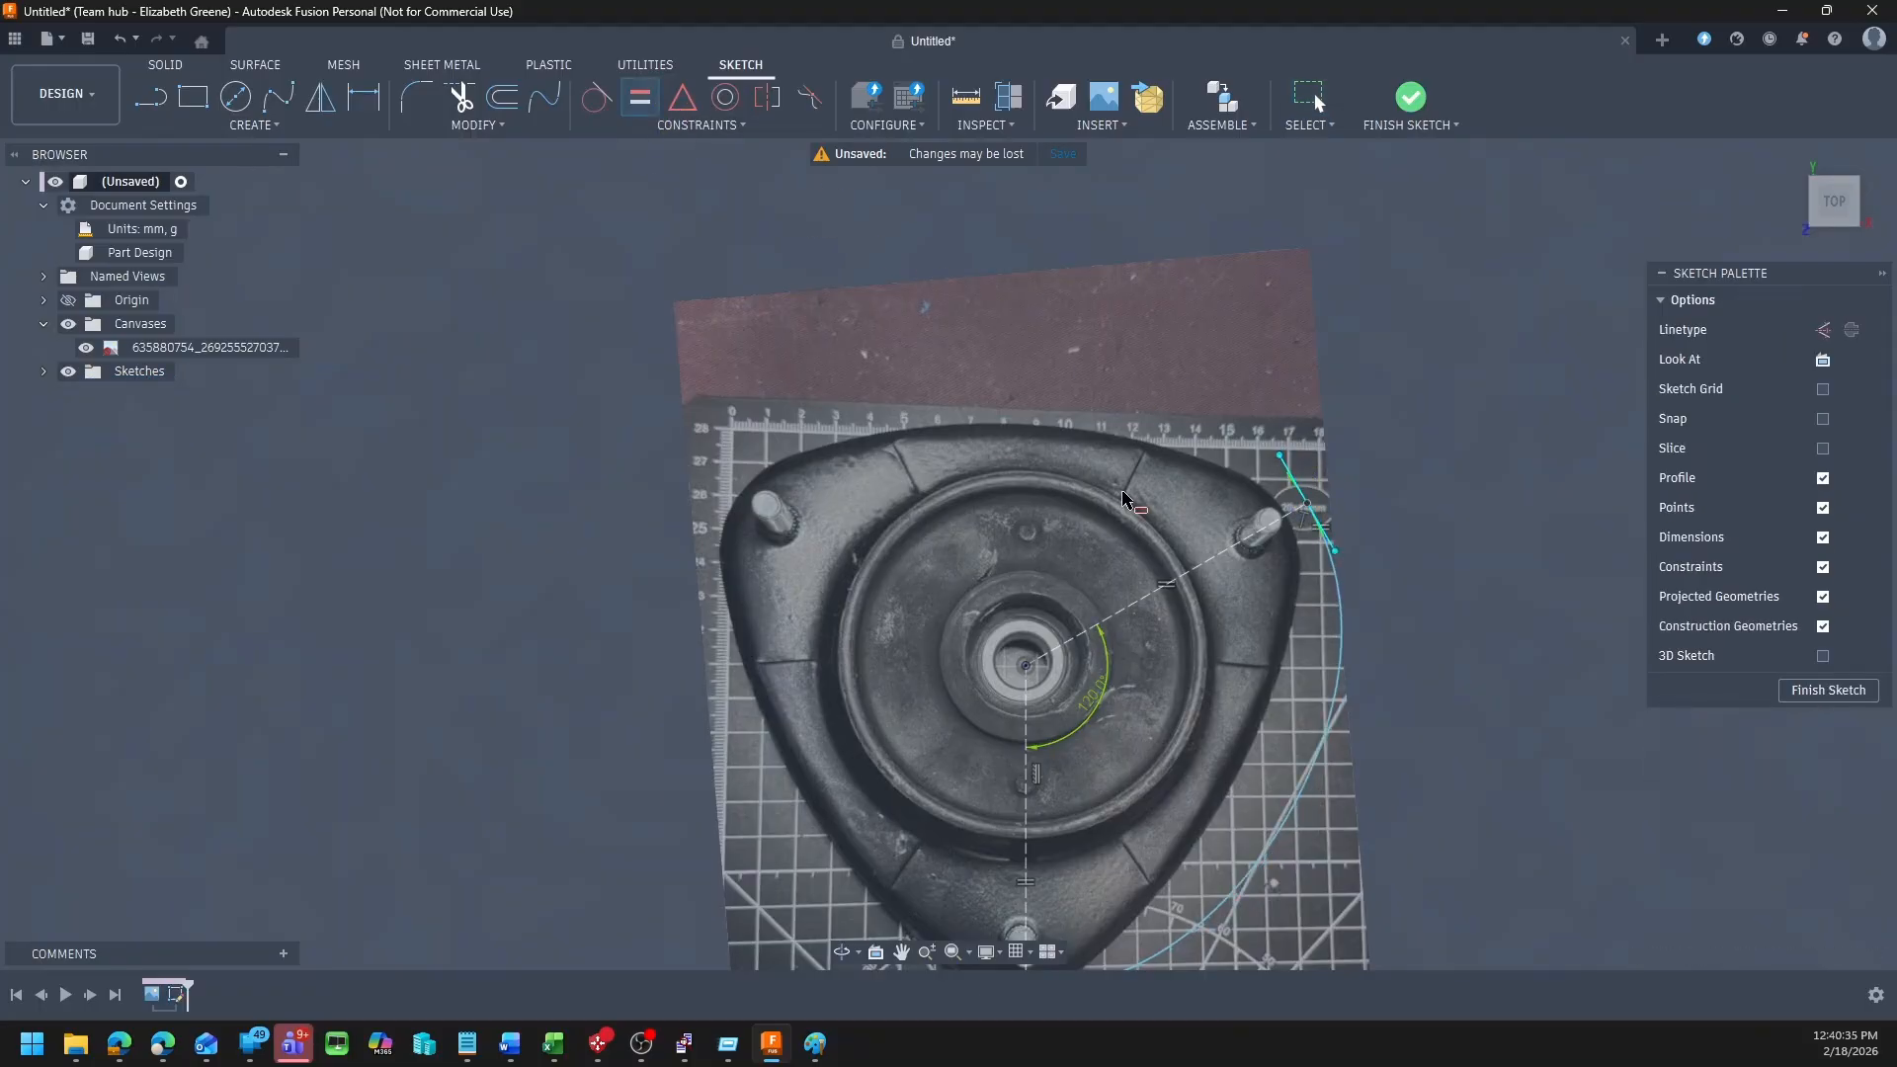
# Step: Shorten the spline's upper-right tangent handle so that the curve follows the mount's lower-right edge
pyautogui.click(1284, 447)
pyautogui.click(1282, 452)
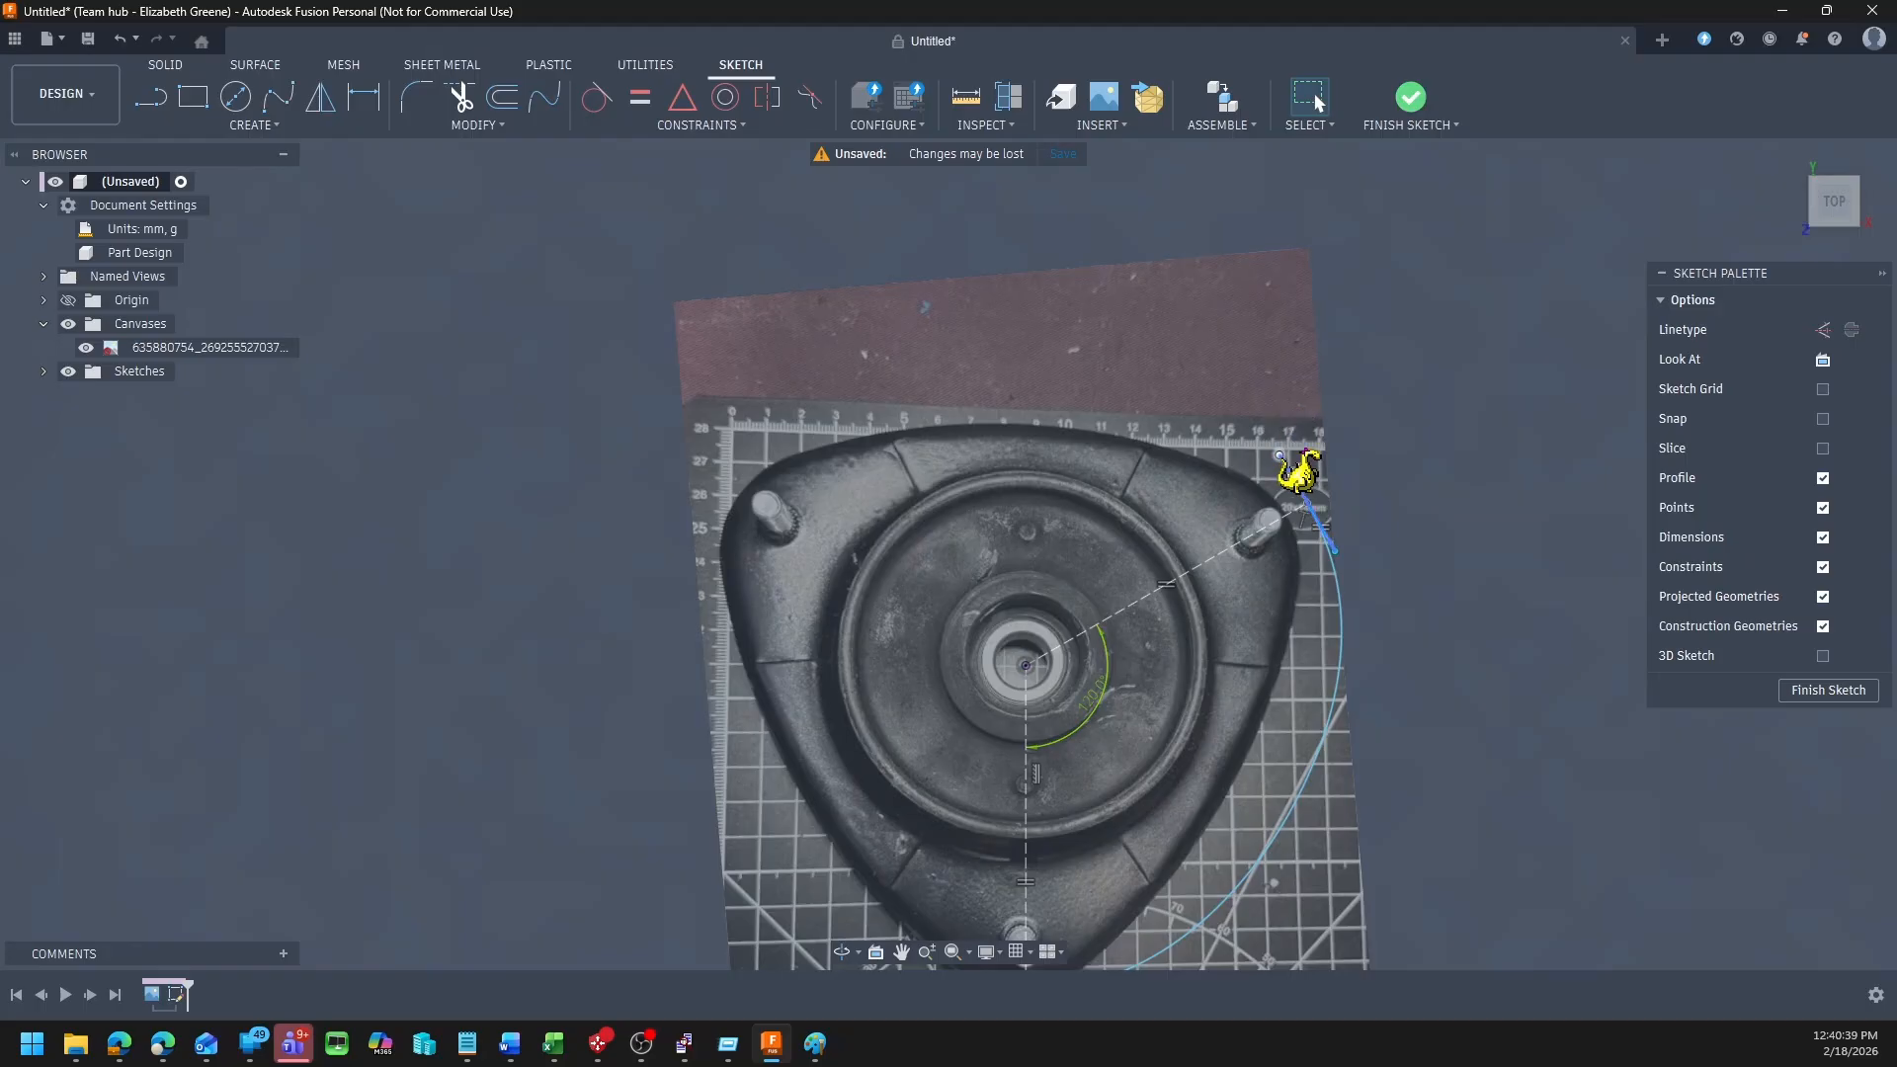
pyautogui.moveTo(1282, 451)
pyautogui.mouseDown()
pyautogui.moveTo(1279, 435)
pyautogui.moveTo(1290, 476)
pyautogui.mouseUp()
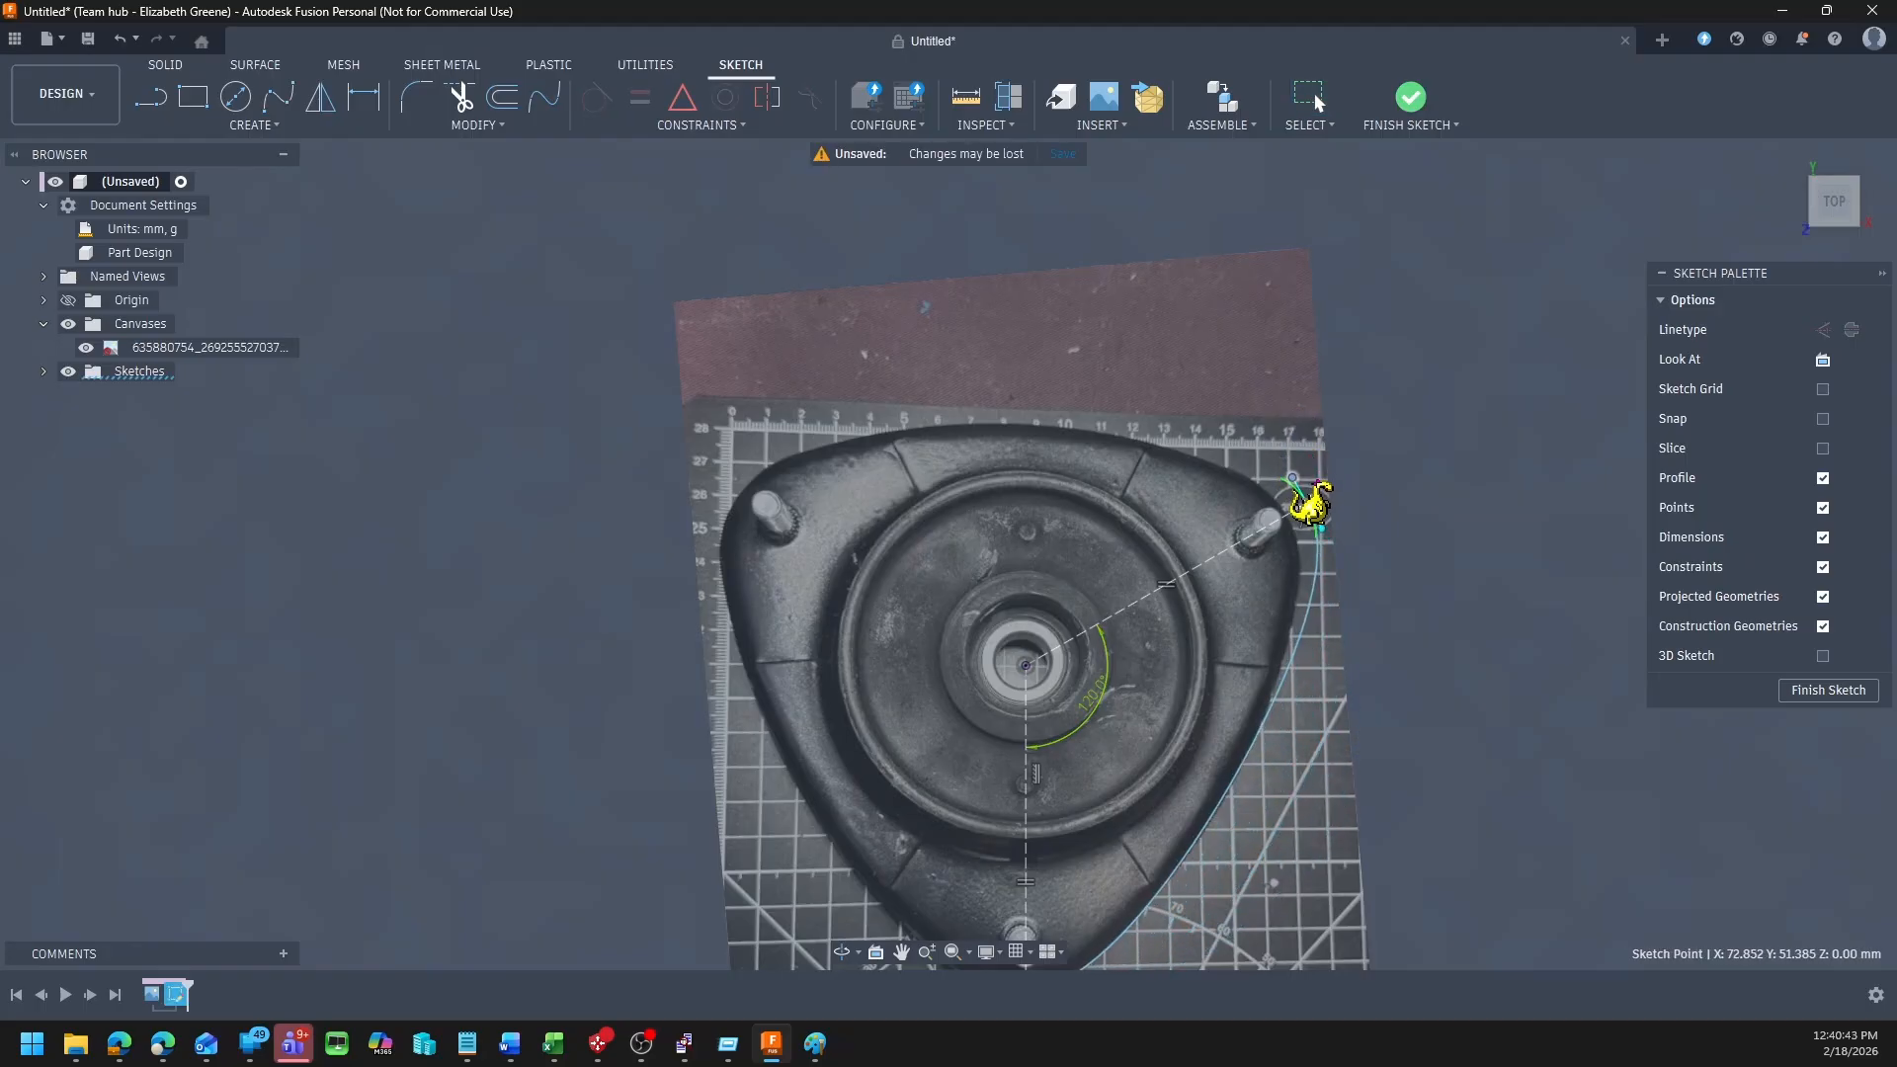
pyautogui.scroll(-3, 1082, 336)
pyautogui.scroll(2, 1118, 764)
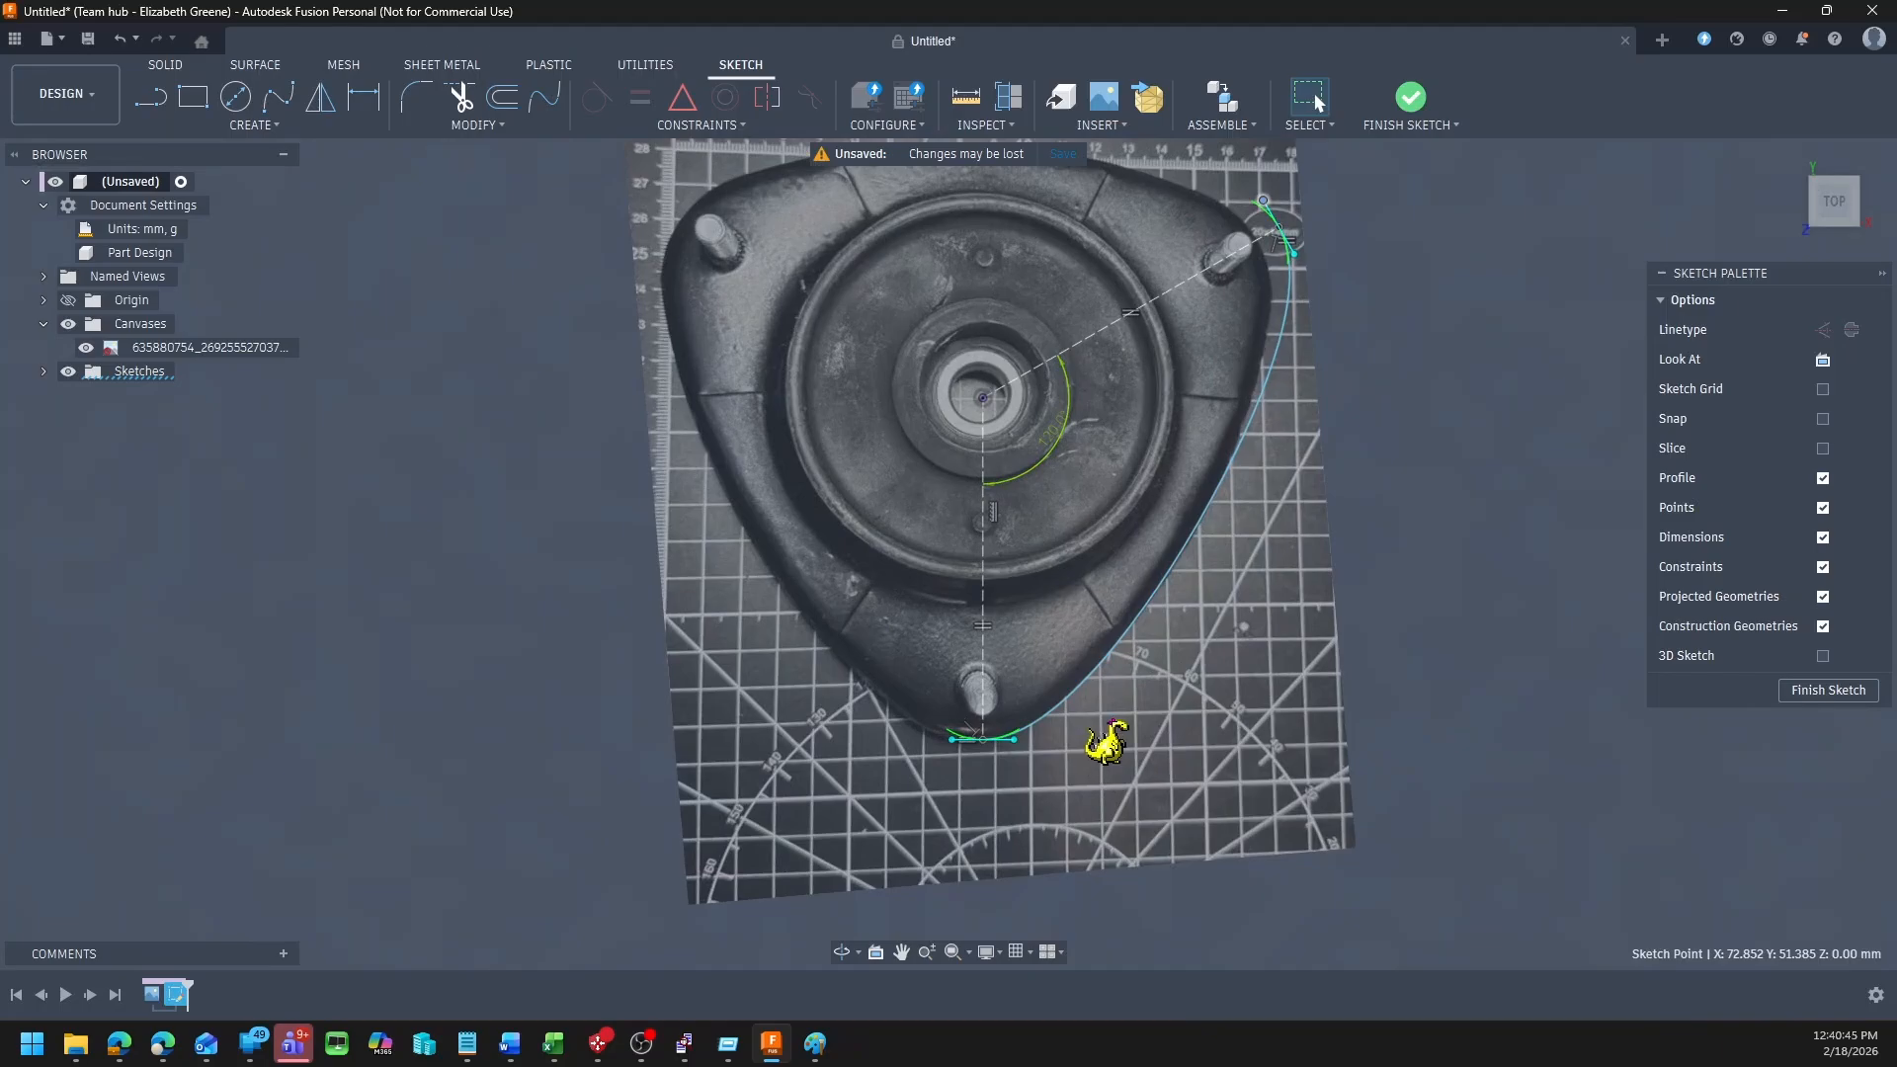
pyautogui.scroll(2, 1101, 754)
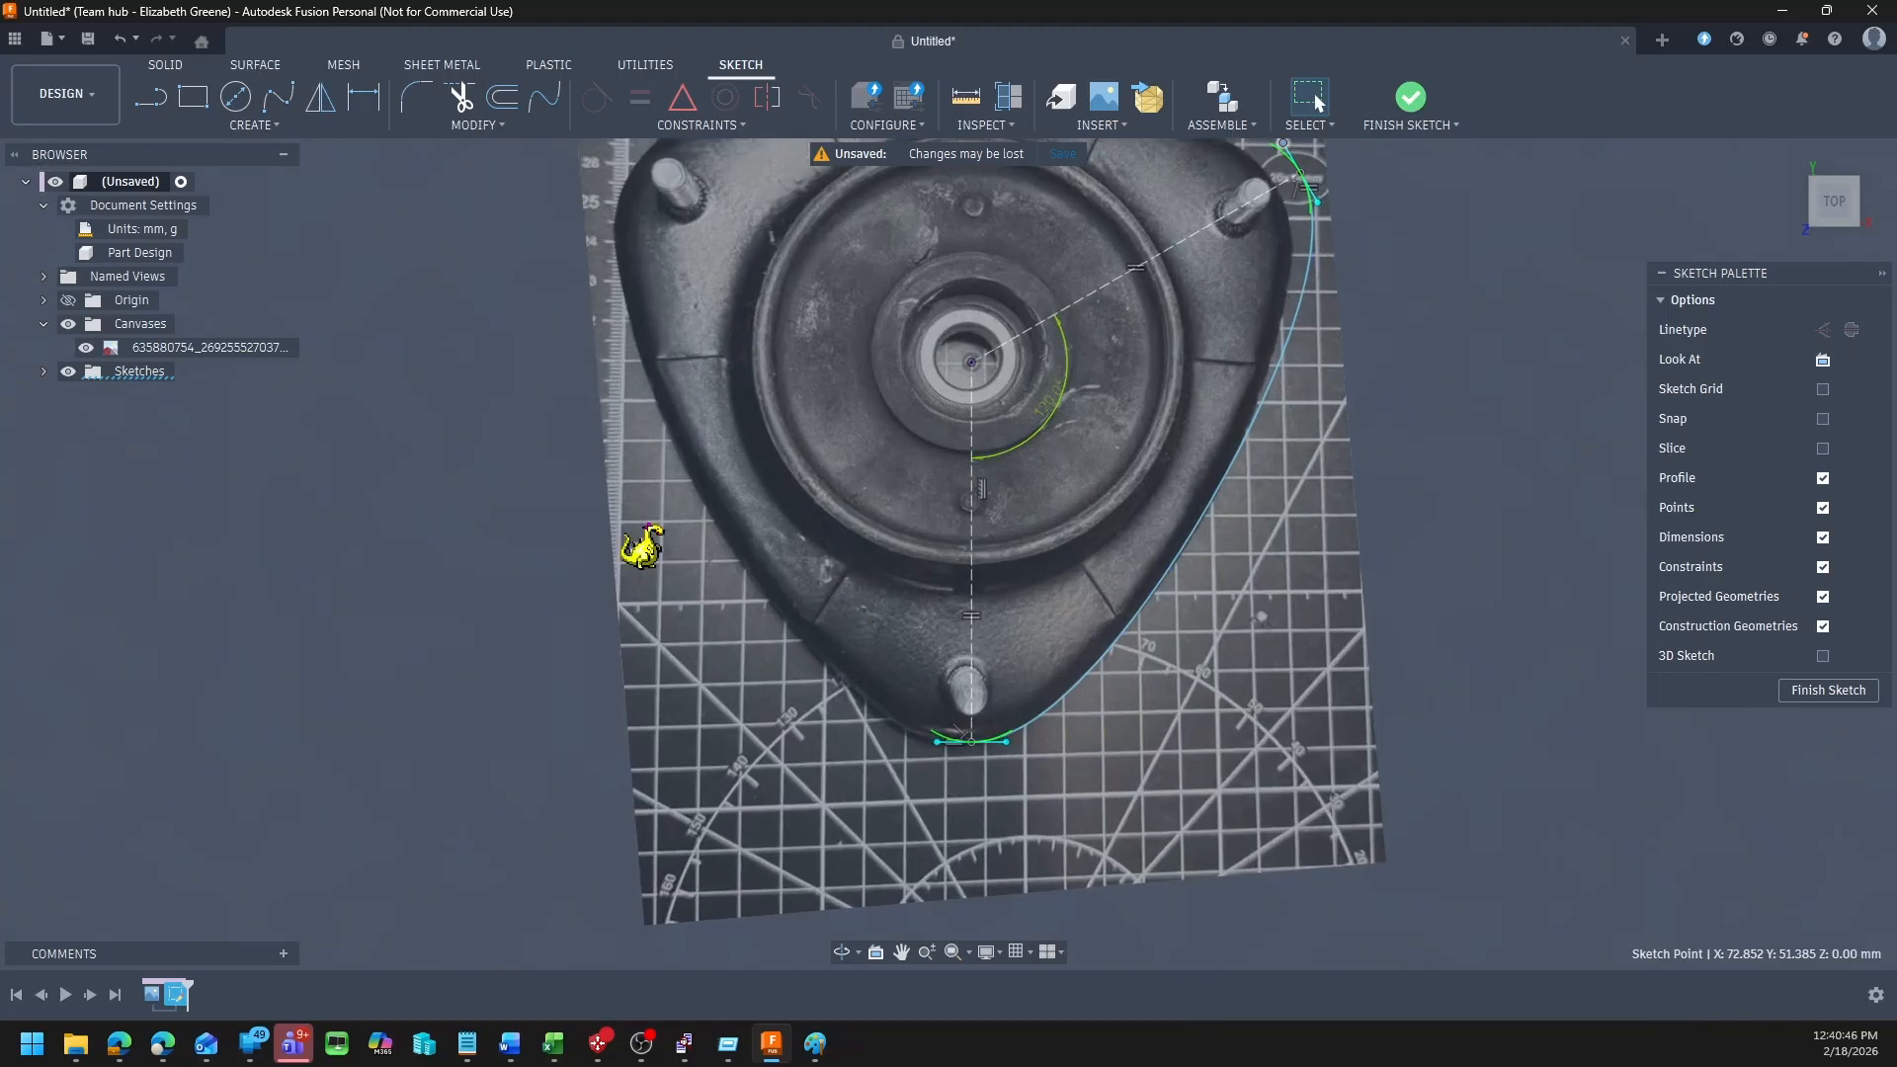
# Step: Move the canvas image 2.064 mm in X and 5.158 mm in Y to align the photographed mount with the sketch
pyautogui.rightClick(182, 351)
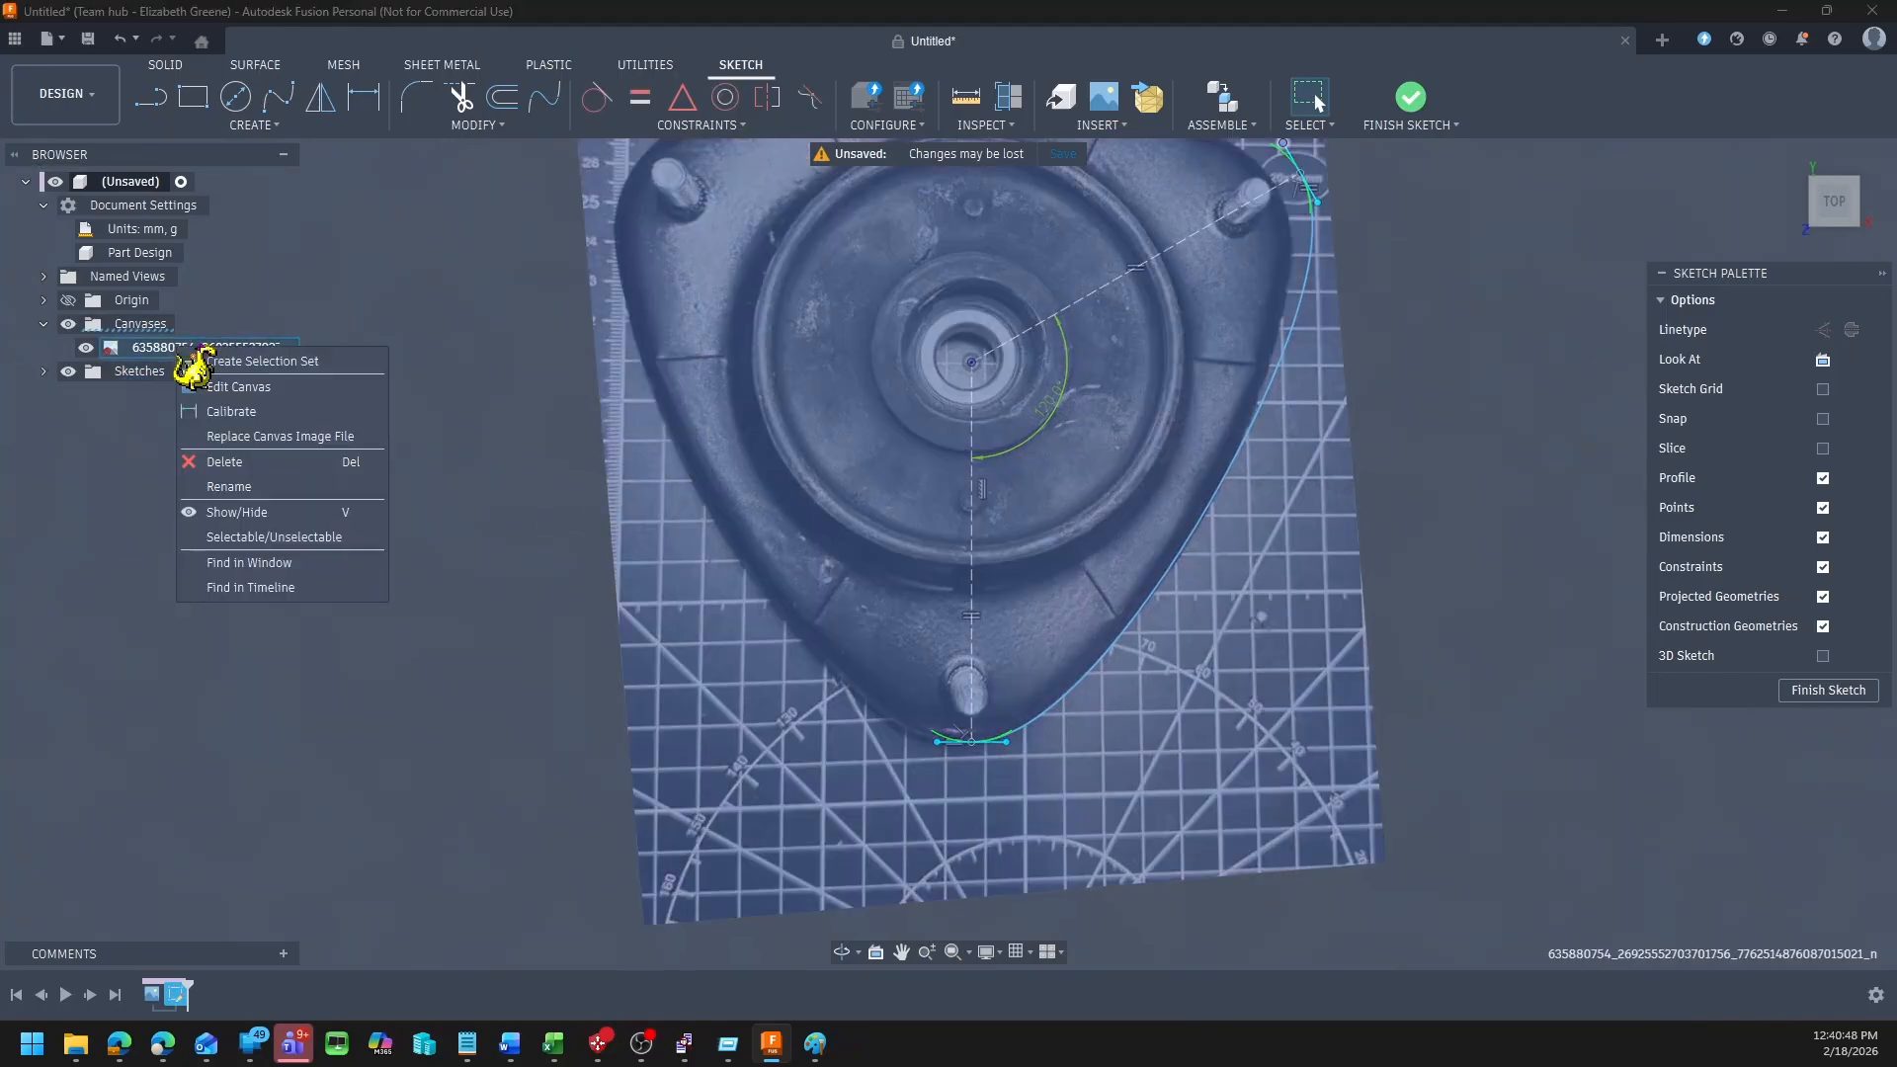
pyautogui.click(275, 388)
pyautogui.moveTo(996, 373); pyautogui.dragTo(1001, 351)
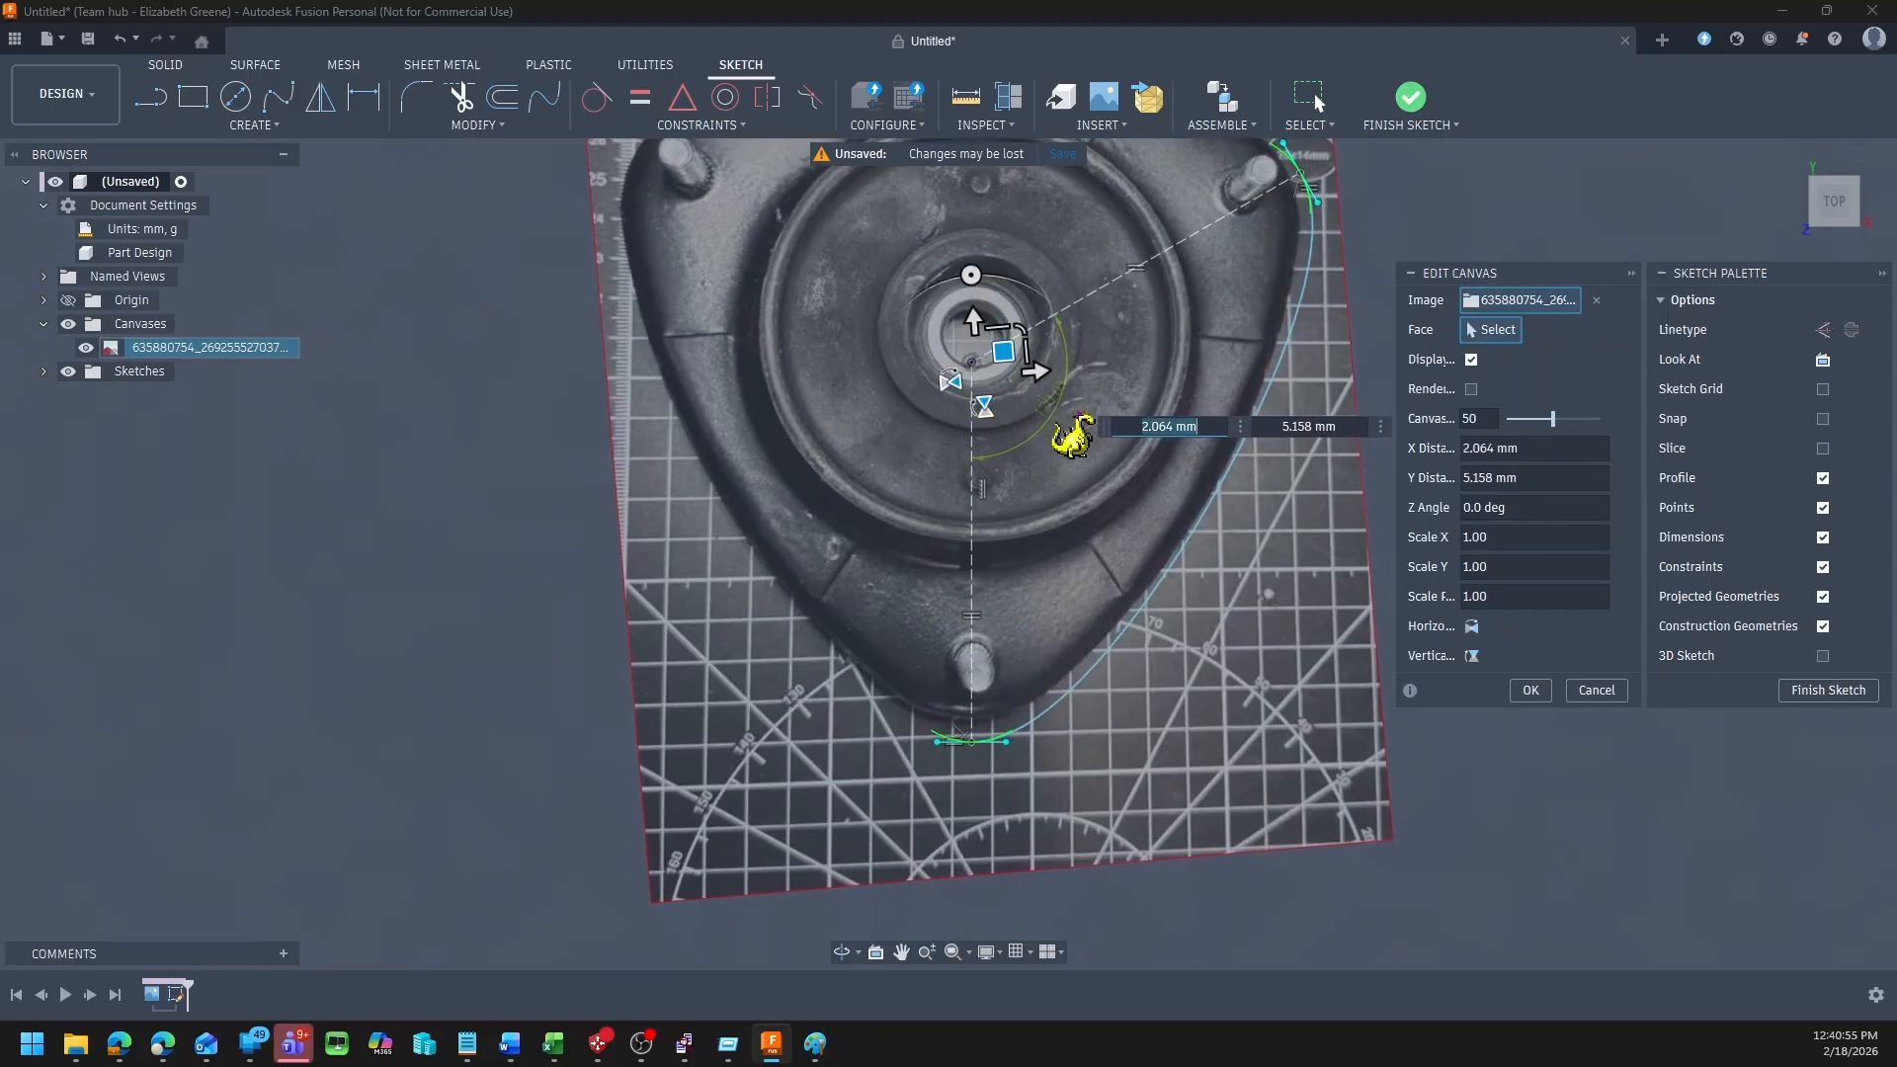
pyautogui.press('Return')
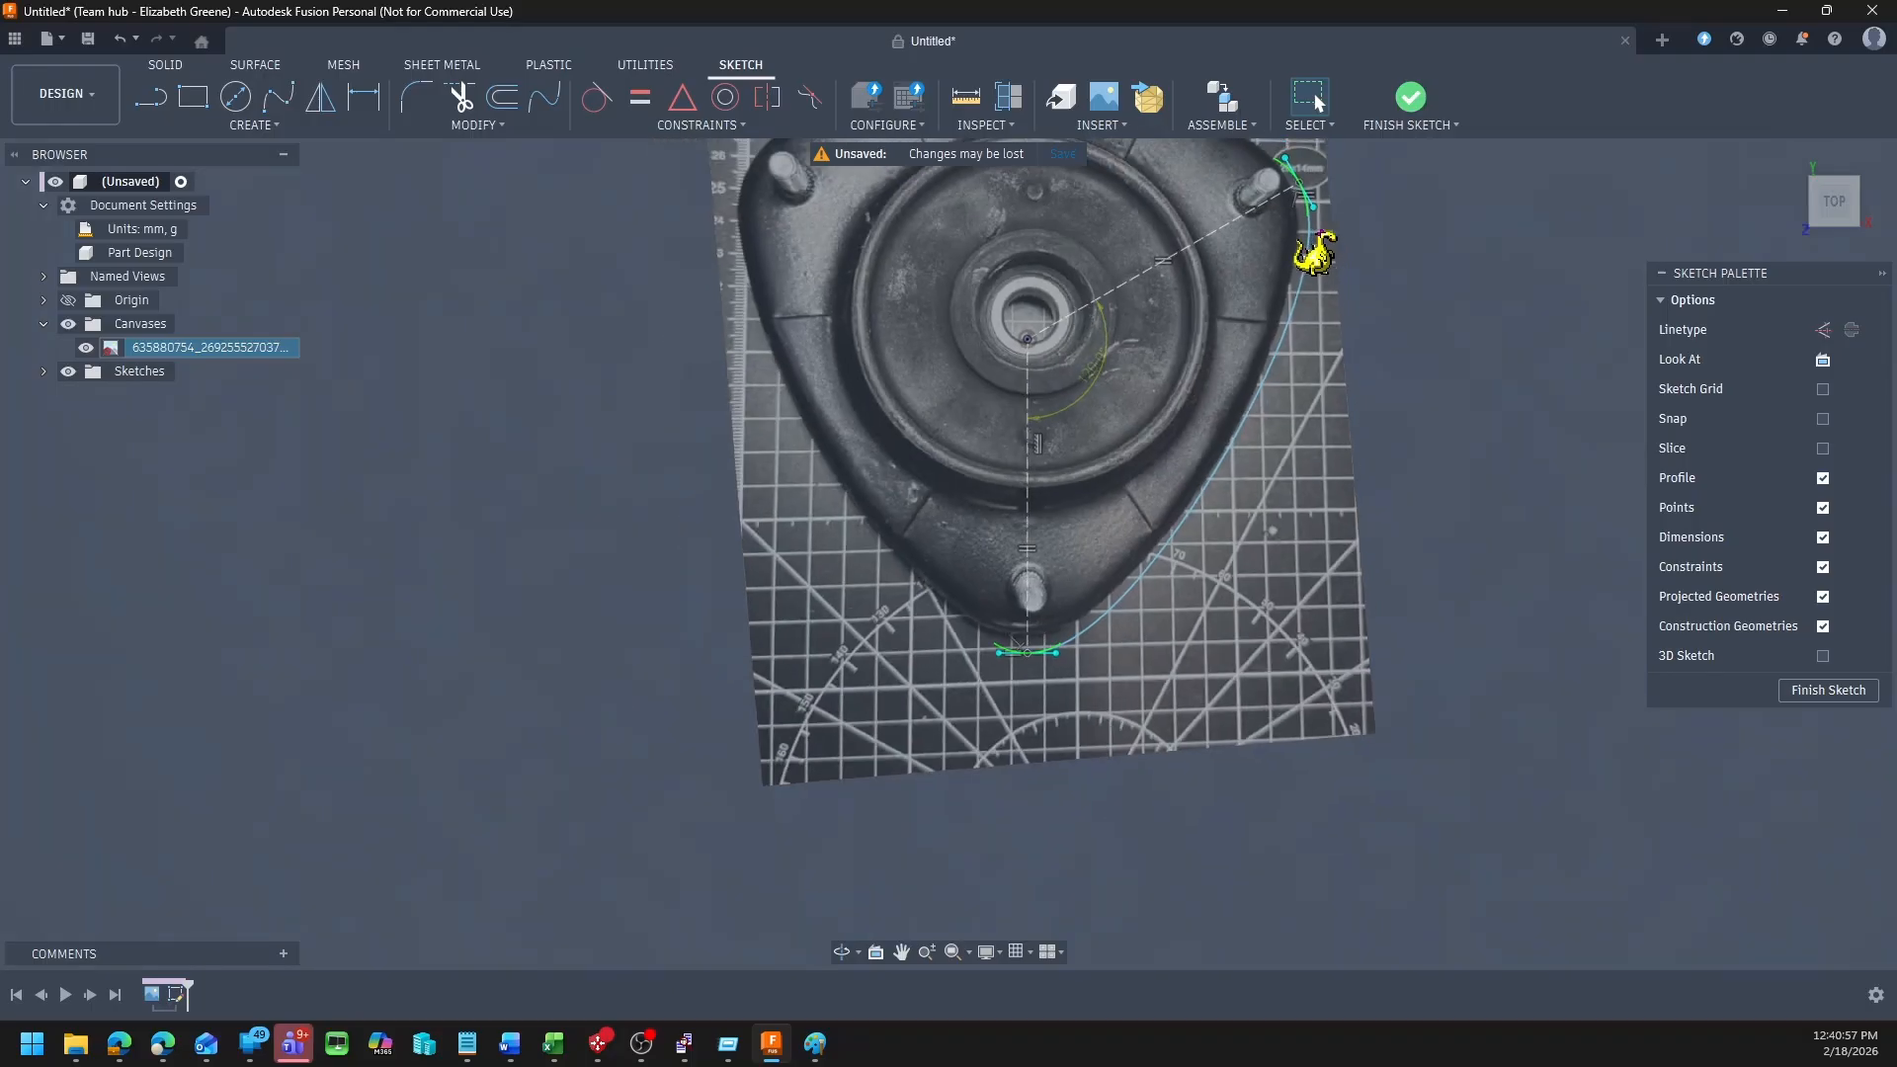
# Step: Move the spline's upper-right end point so that the curve matches the edge of the photographed mount
pyautogui.scroll(-3, 1313, 254)
pyautogui.click(1299, 190)
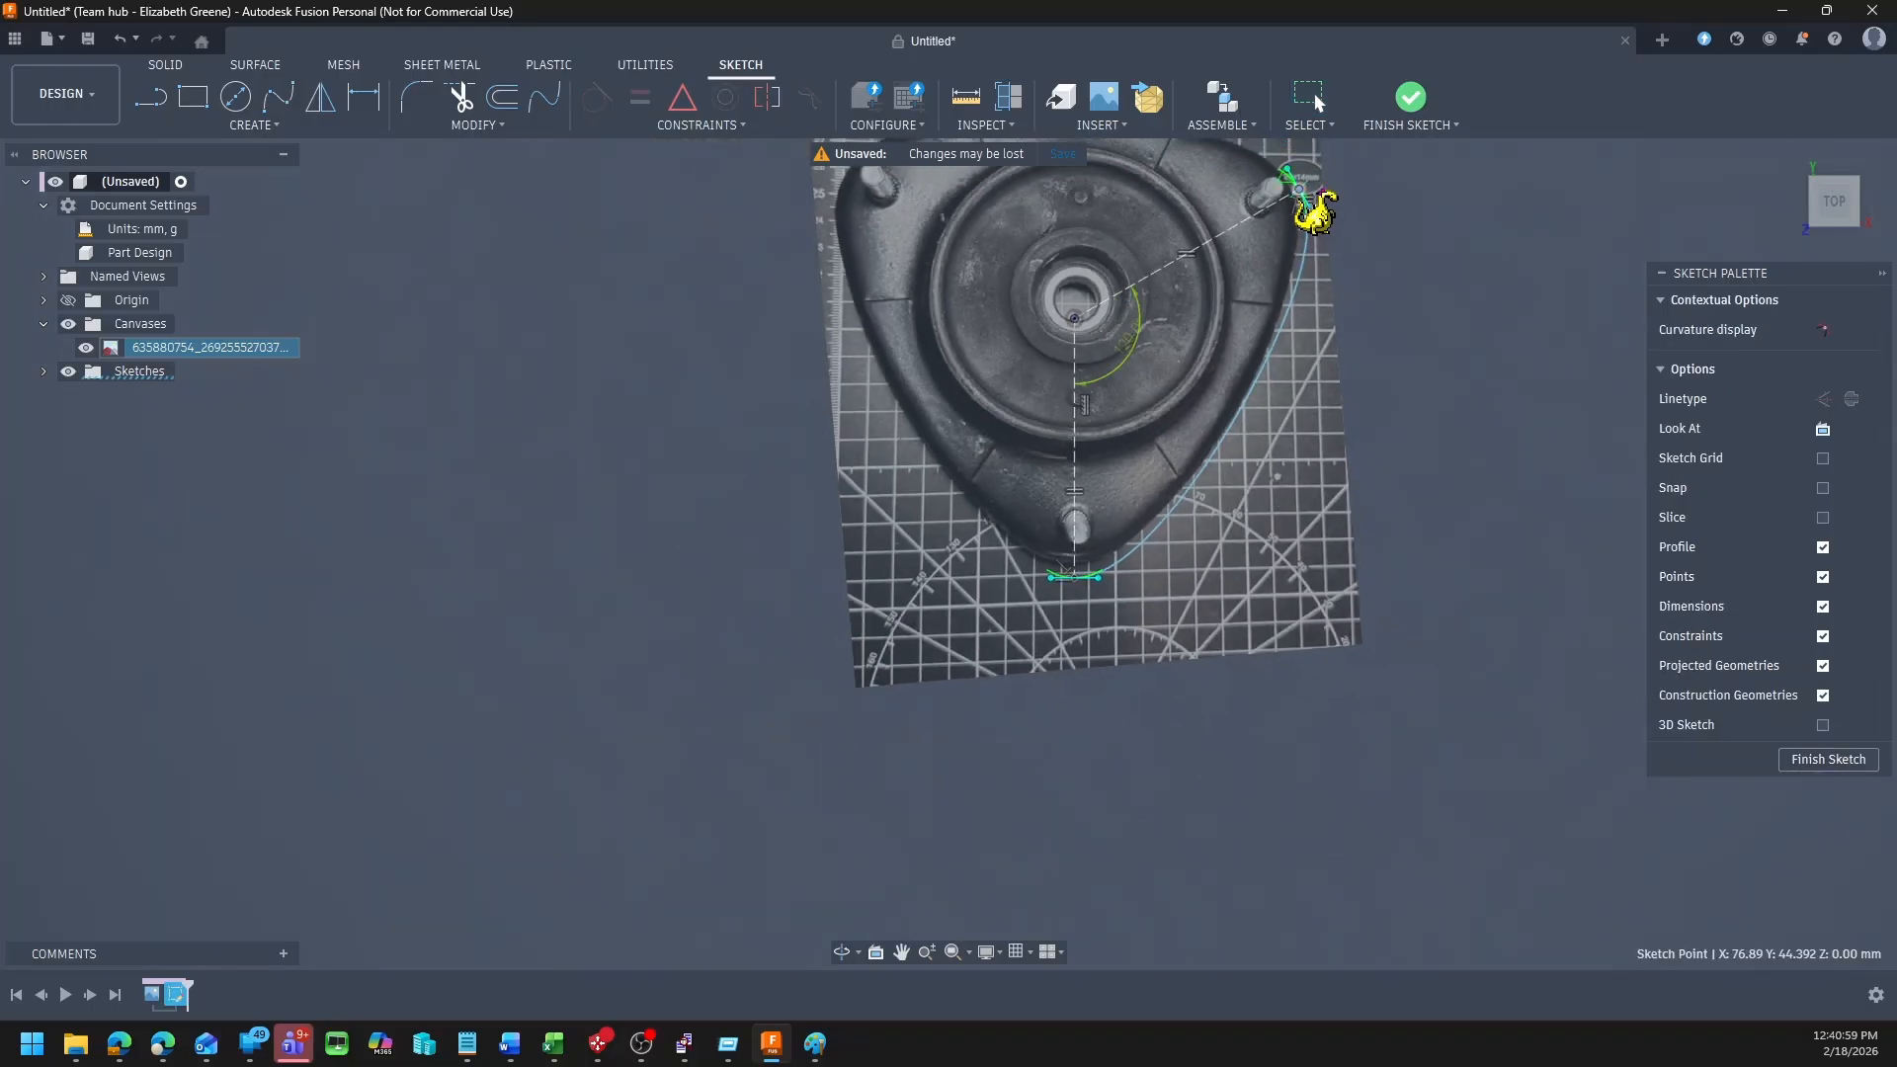
pyautogui.moveTo(1299, 190); pyautogui.dragTo(1301, 223)
pyautogui.scroll(2, 1298, 200)
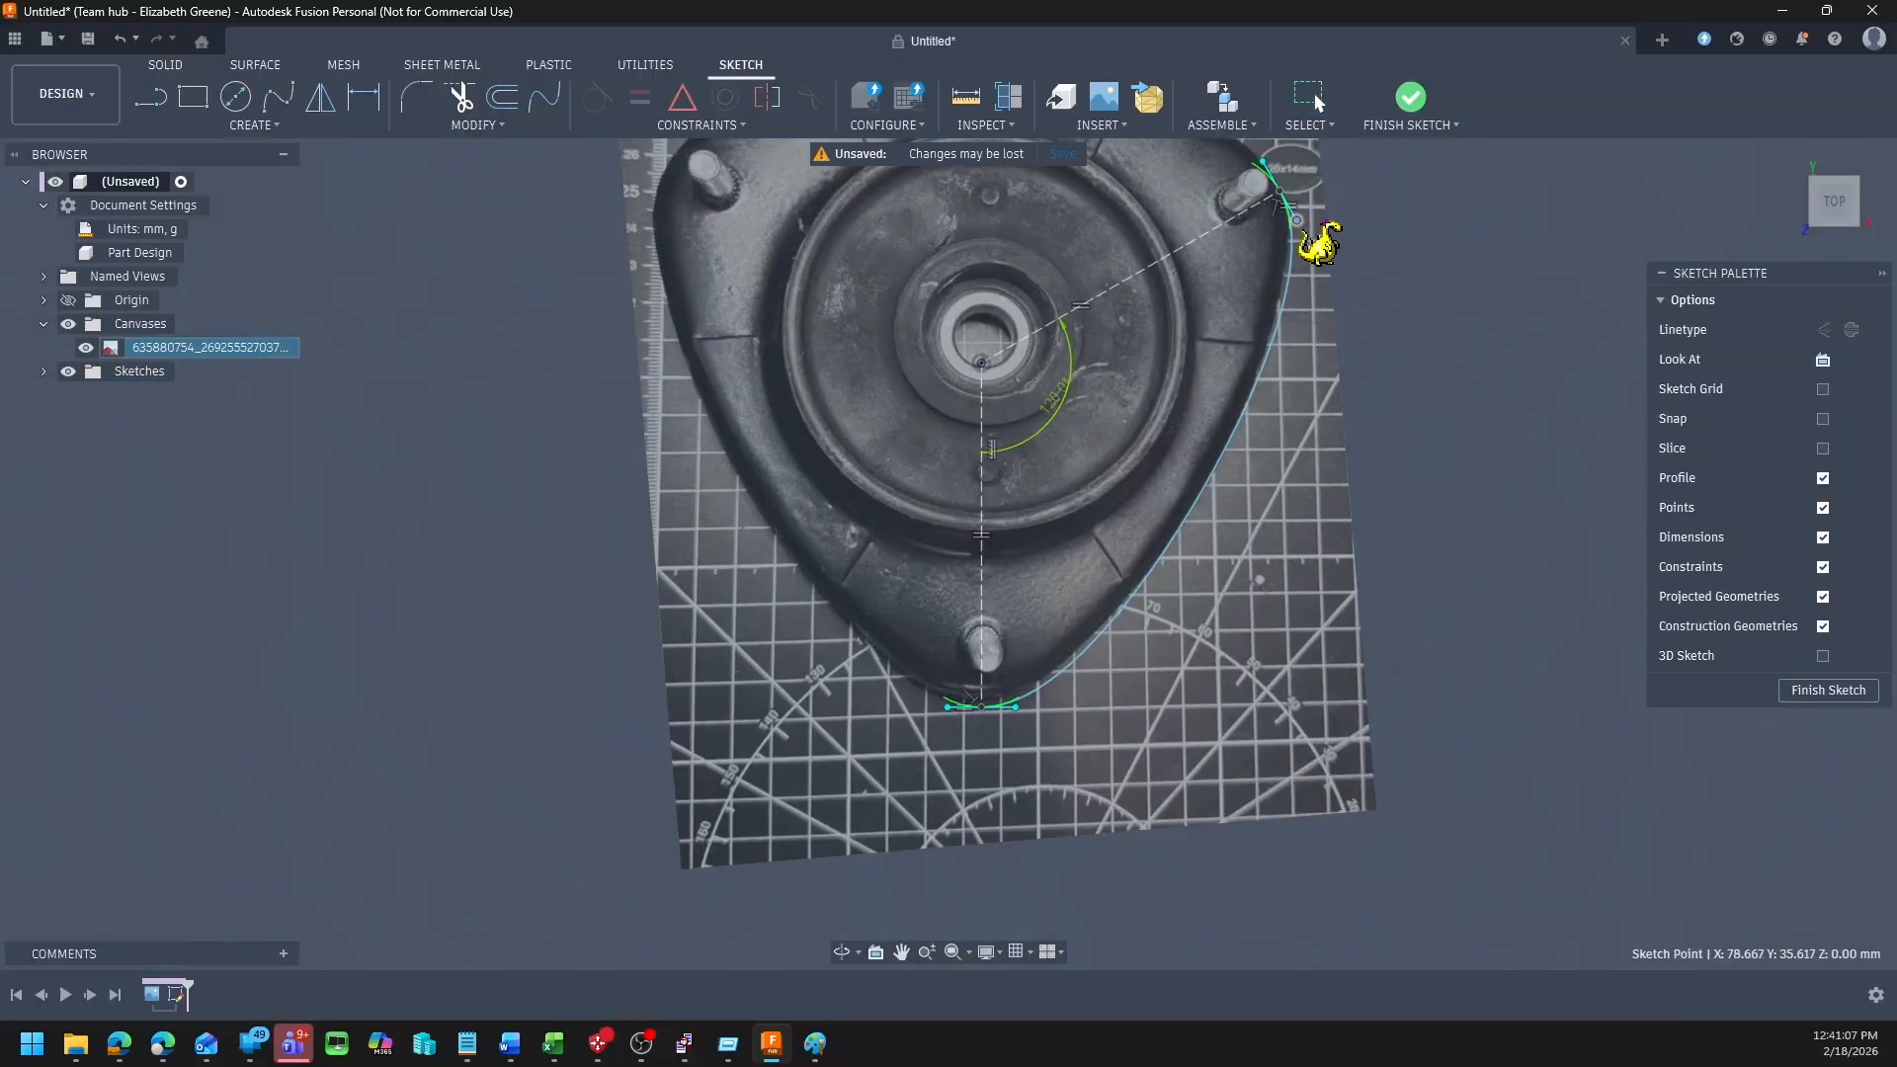
pyautogui.scroll(-2, 1307, 509)
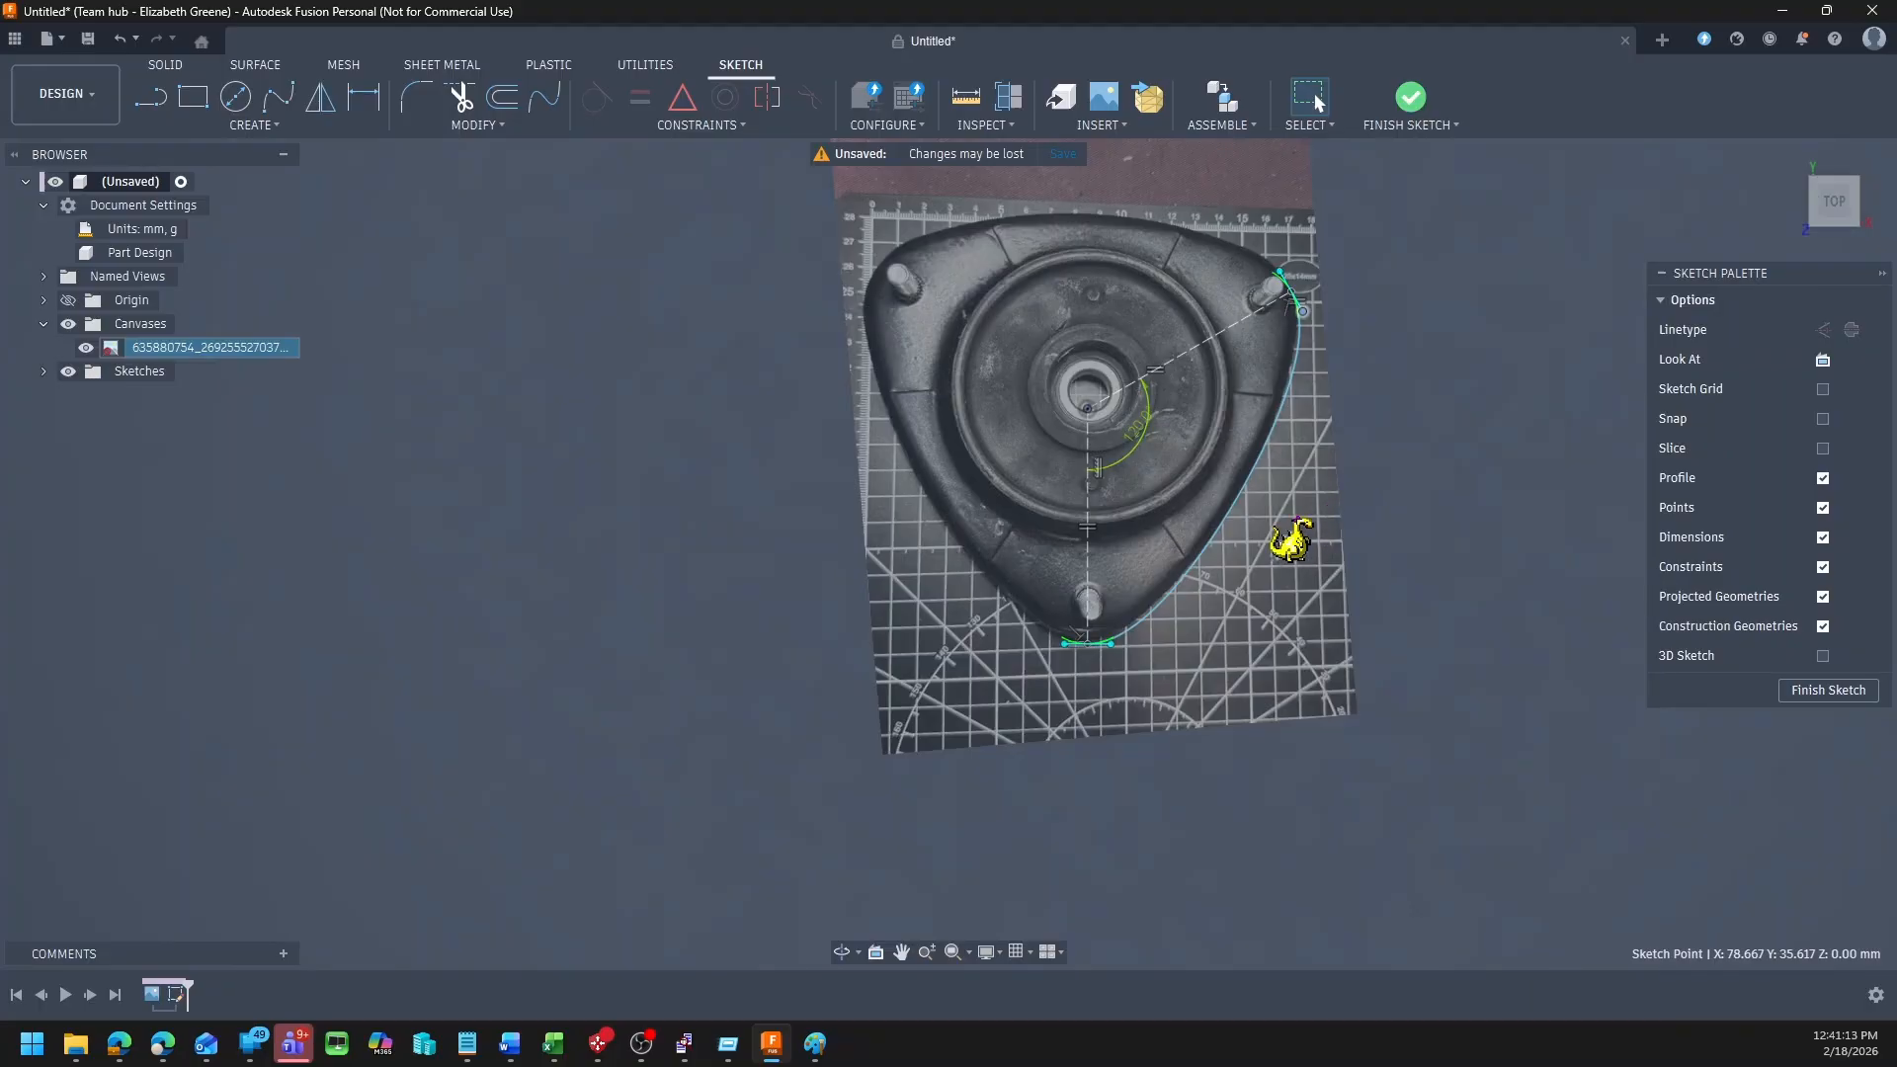
# Step: Create a full circular pattern of the spline around the sketch origin with a quantity of 3
pyautogui.click(249, 126)
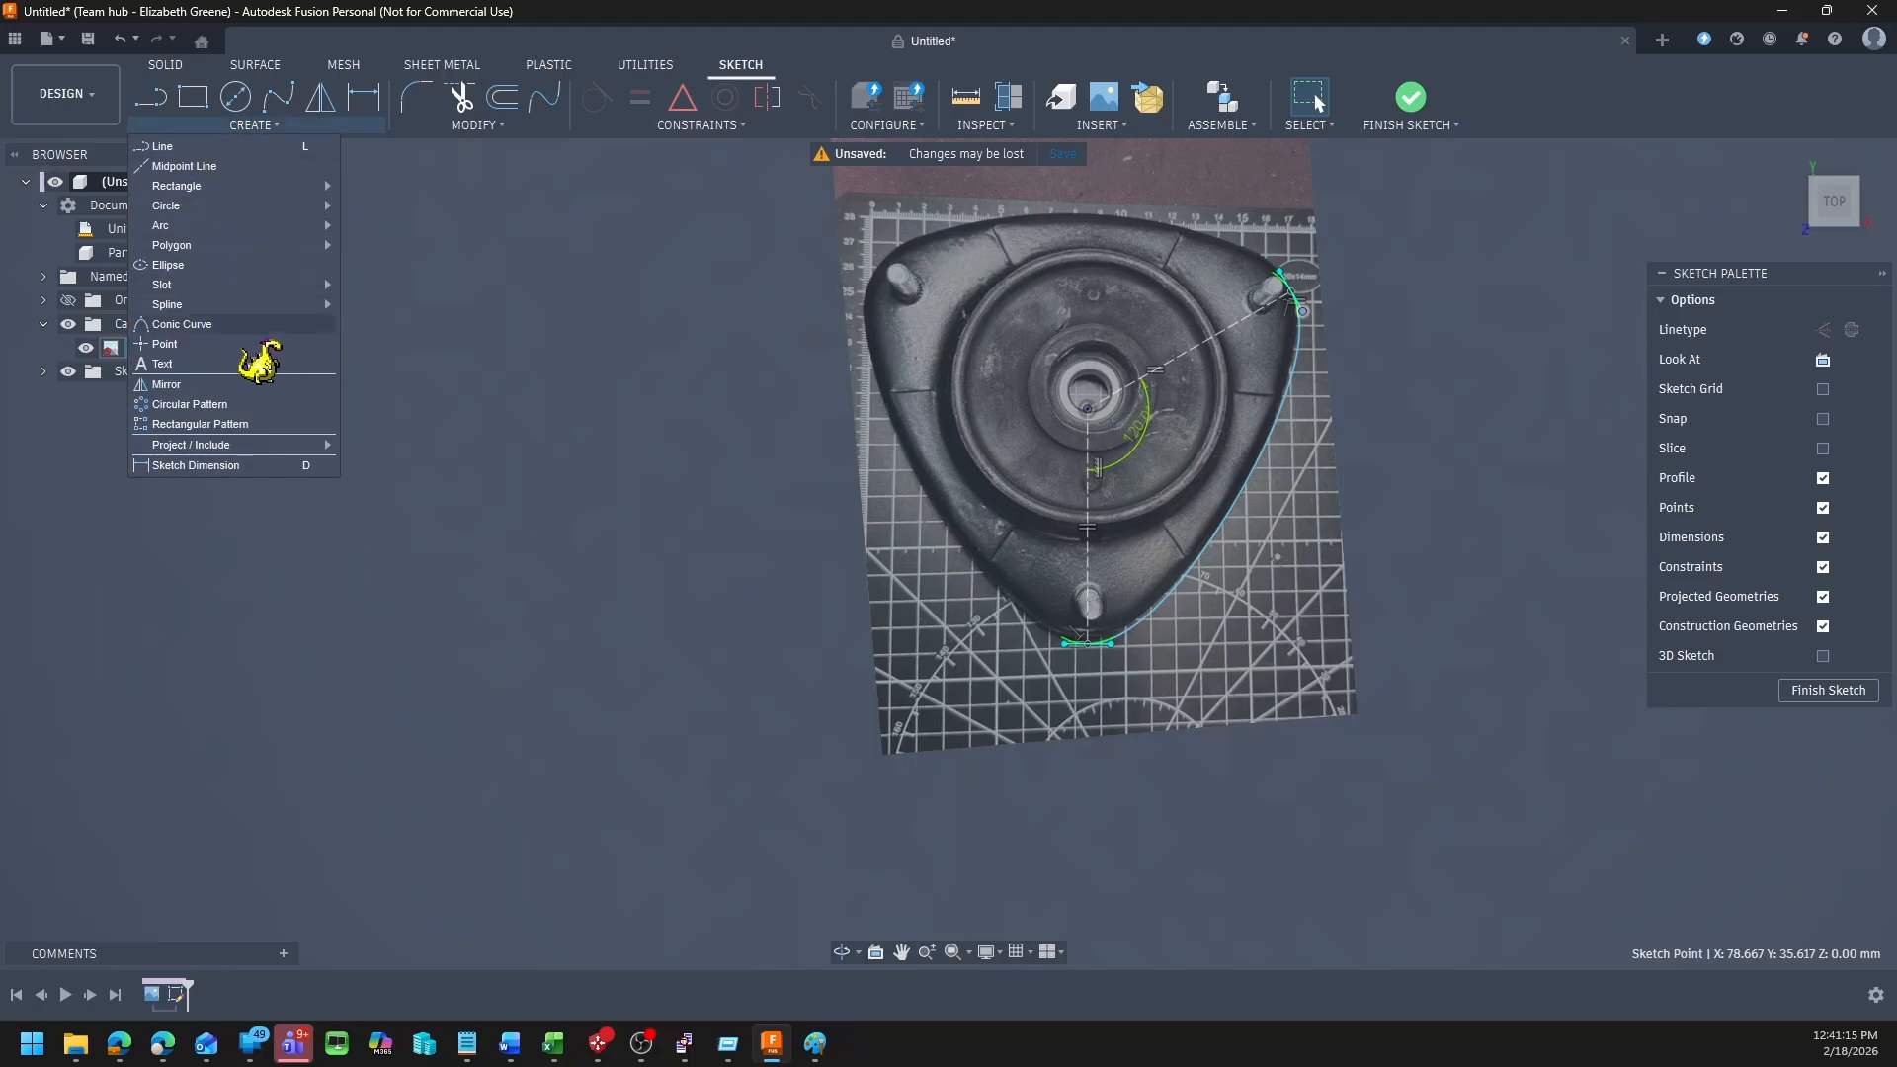
pyautogui.click(252, 405)
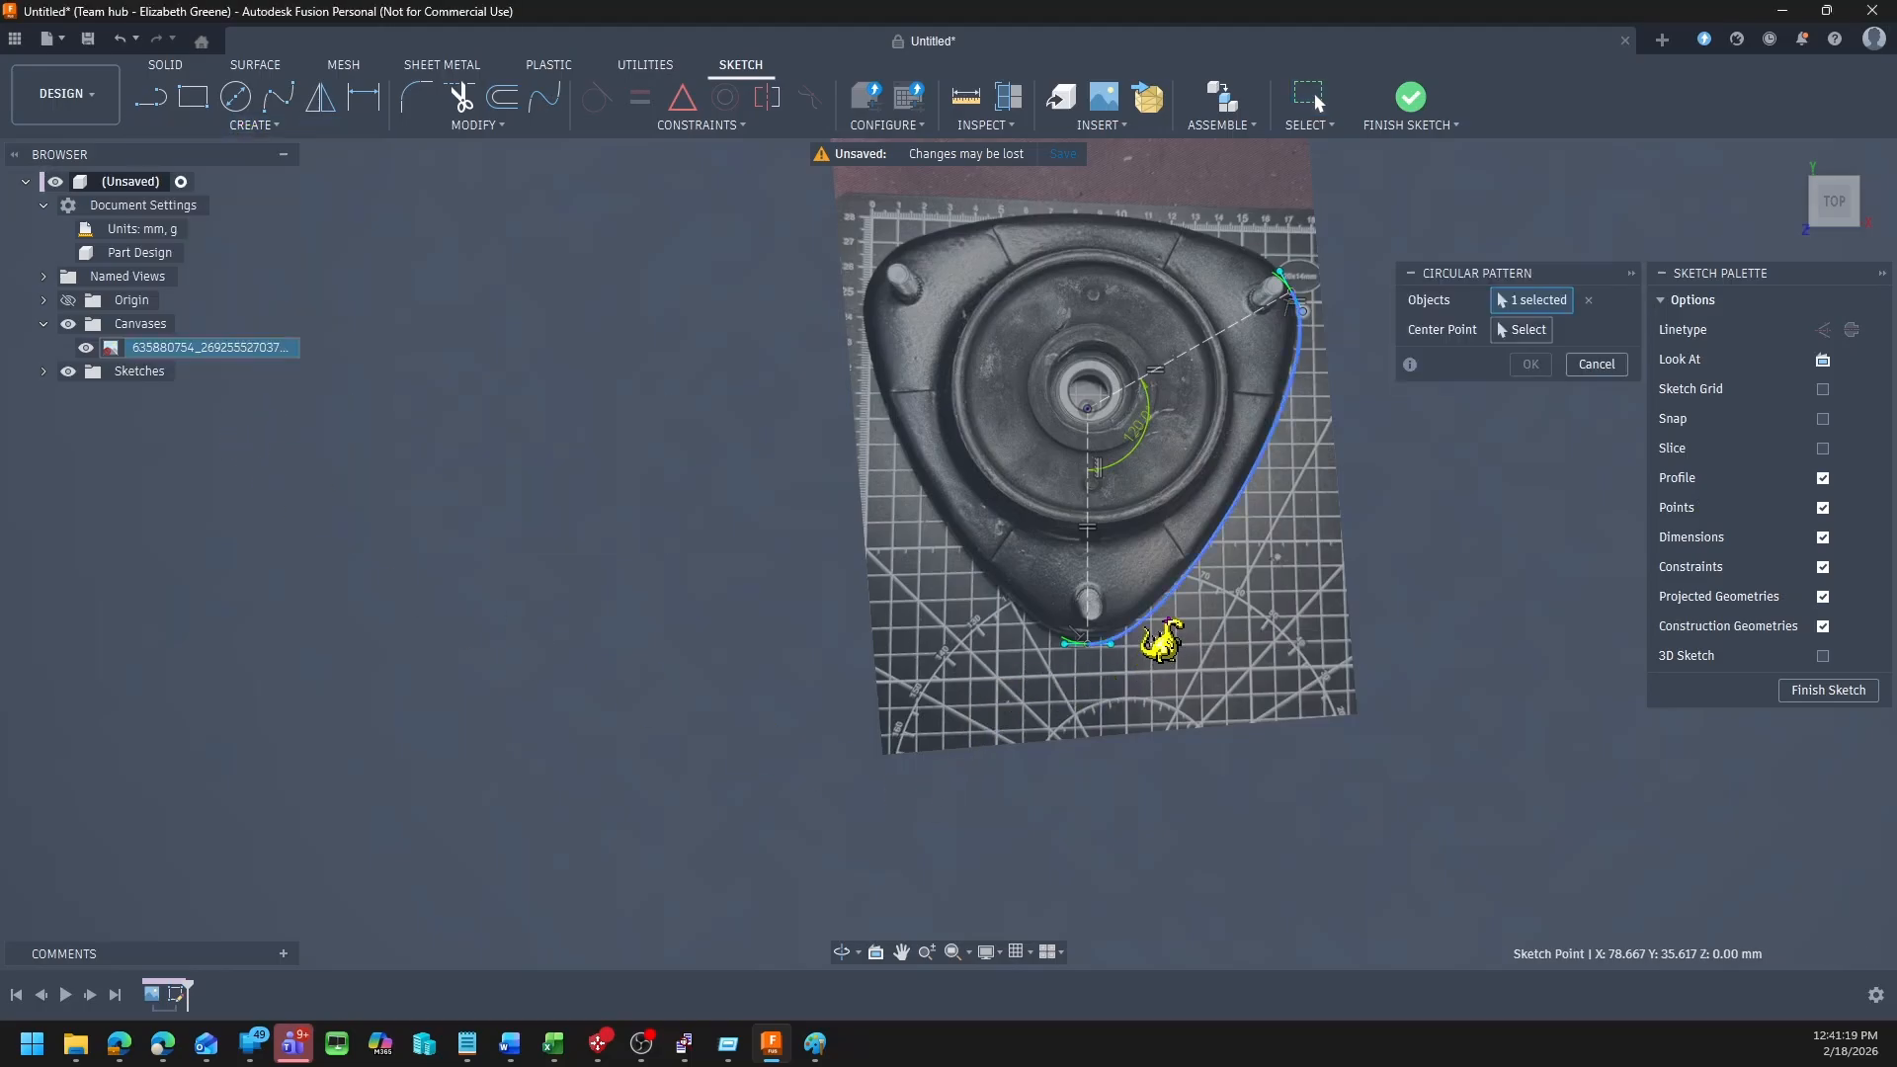
pyautogui.click(1154, 628)
pyautogui.click(1521, 330)
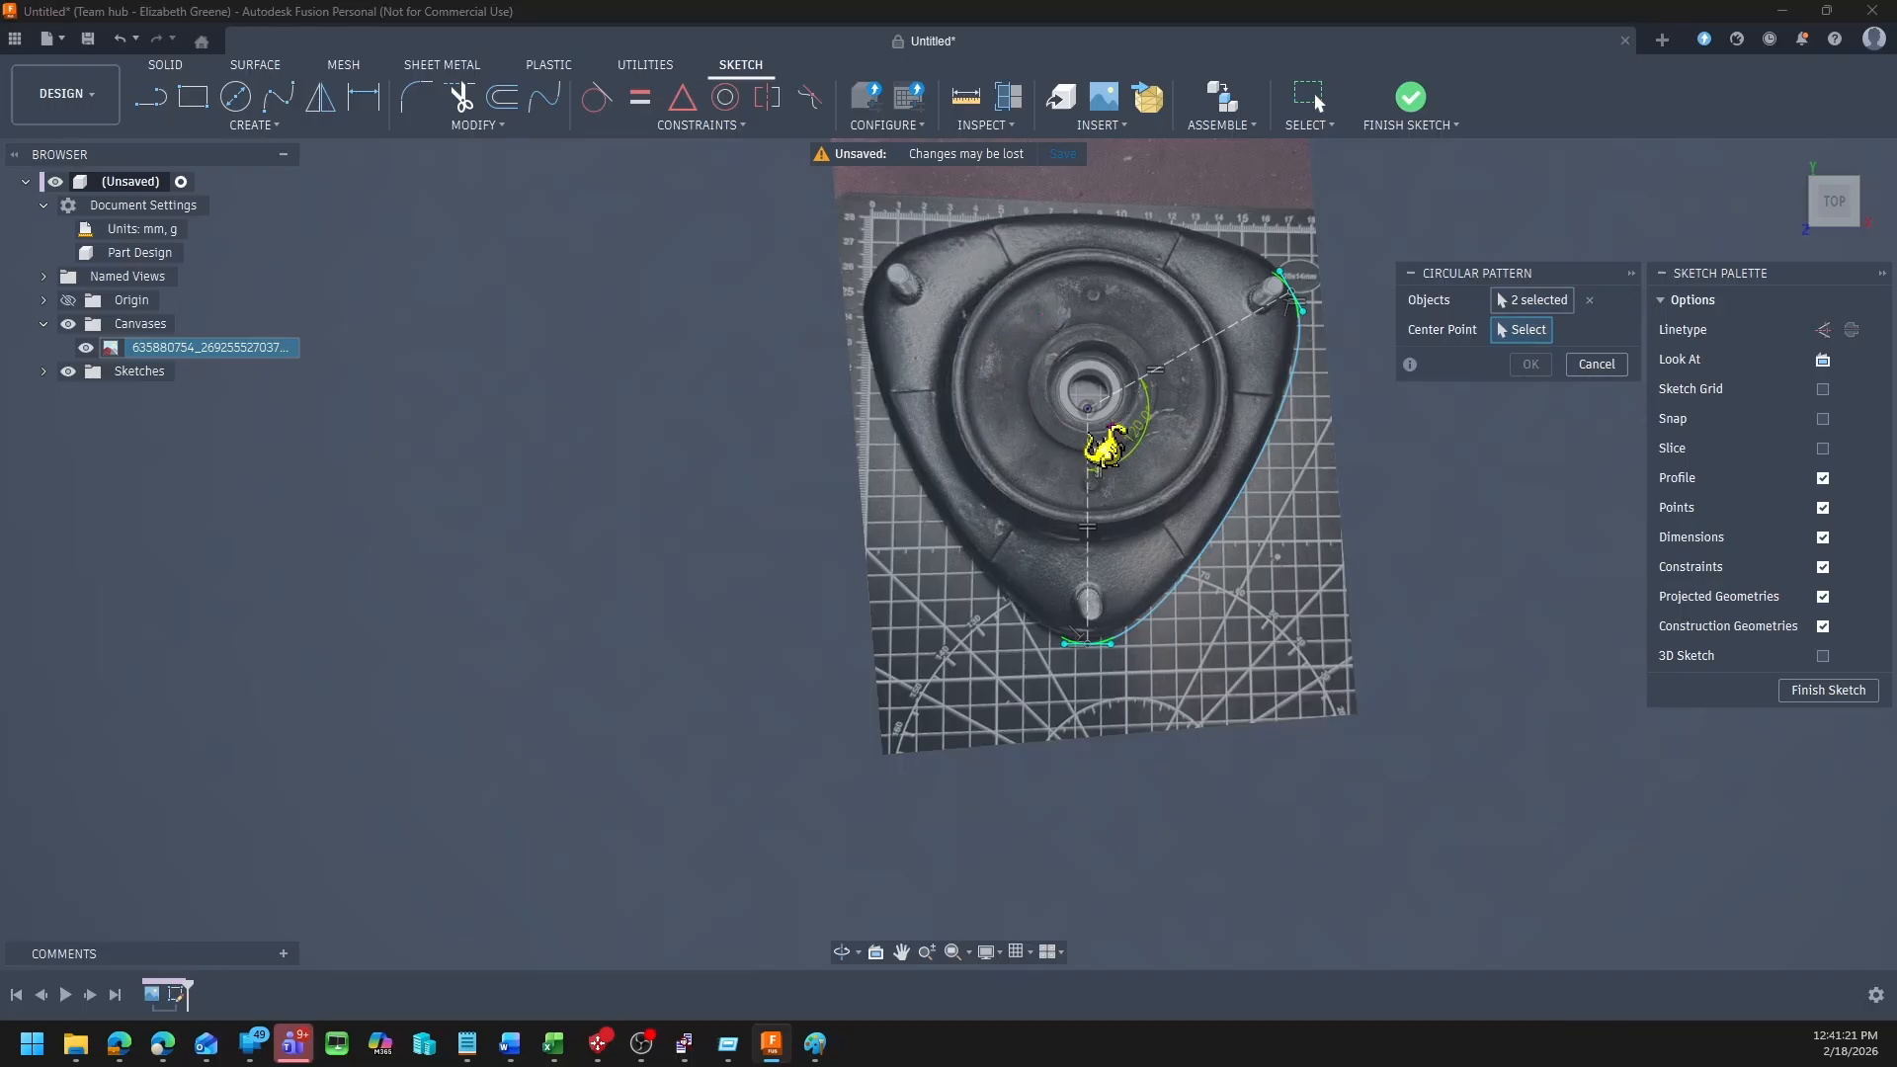
pyautogui.click(1087, 409)
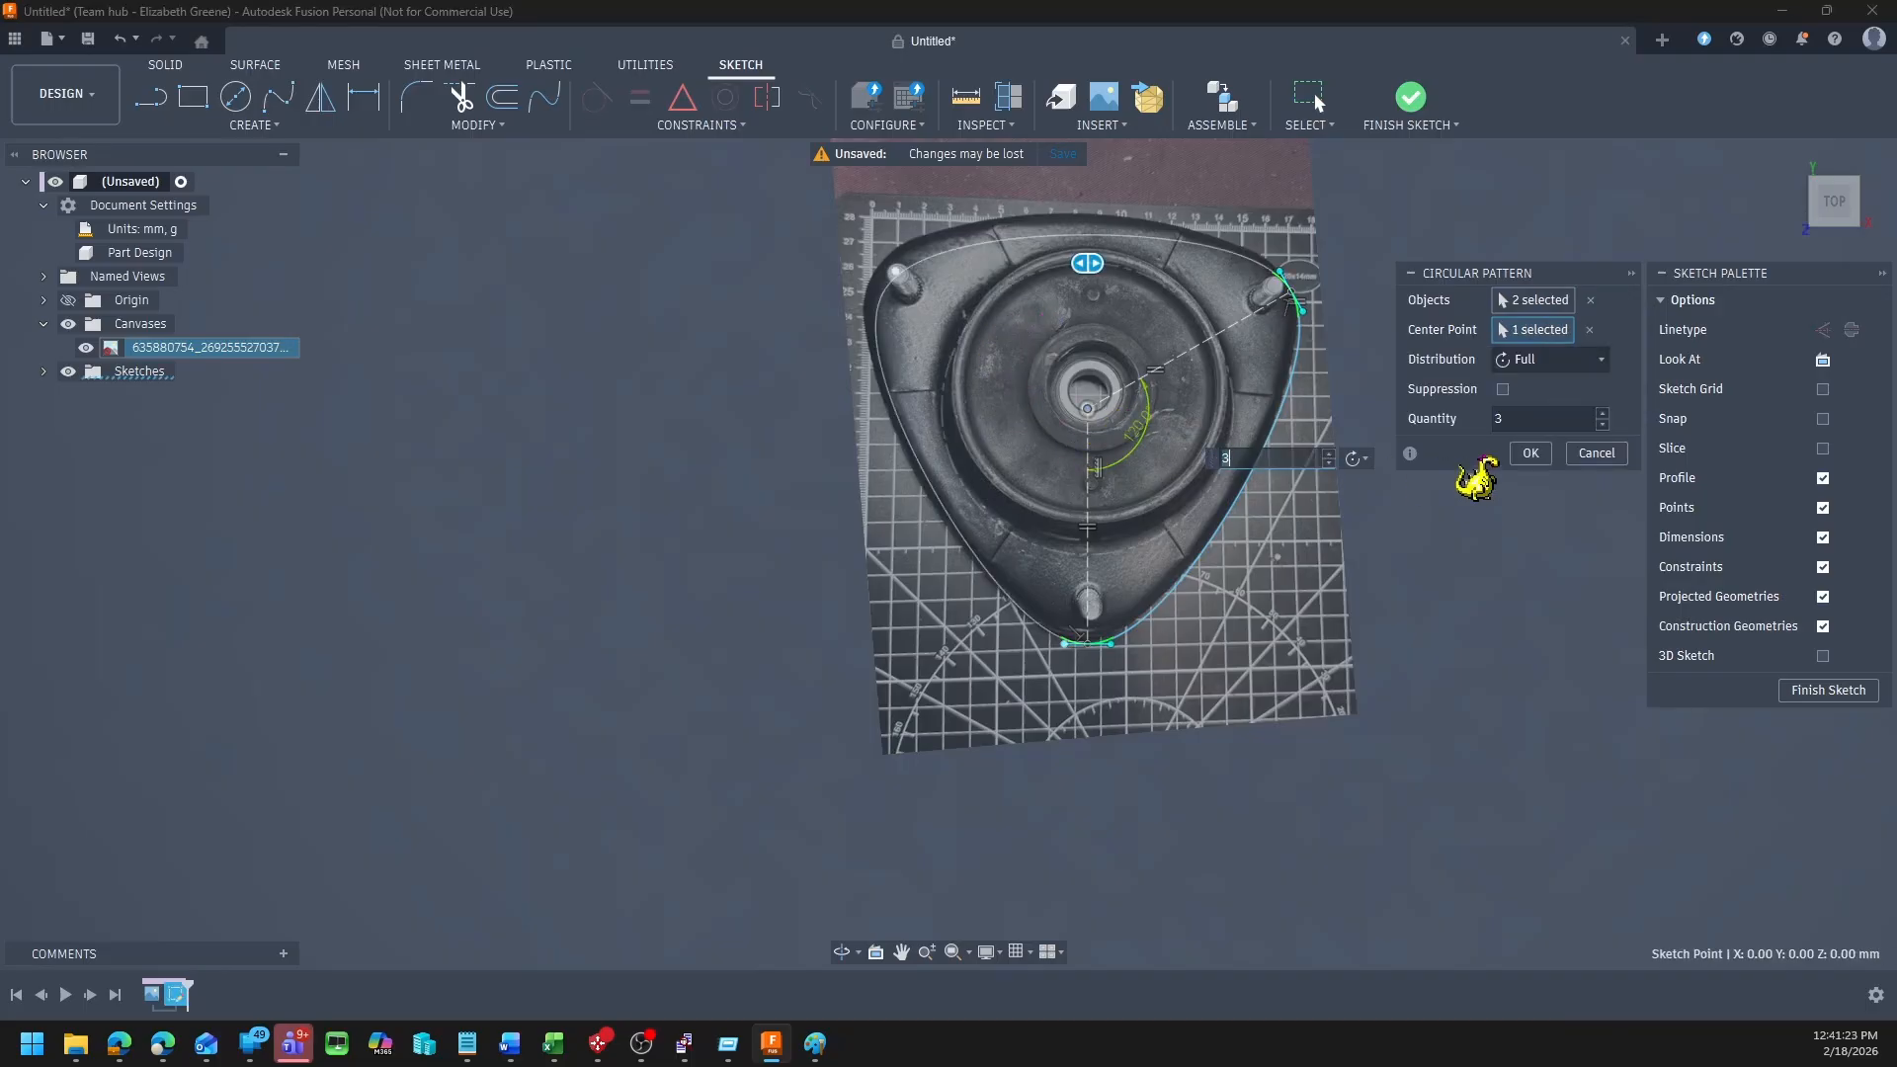
pyautogui.click(1530, 452)
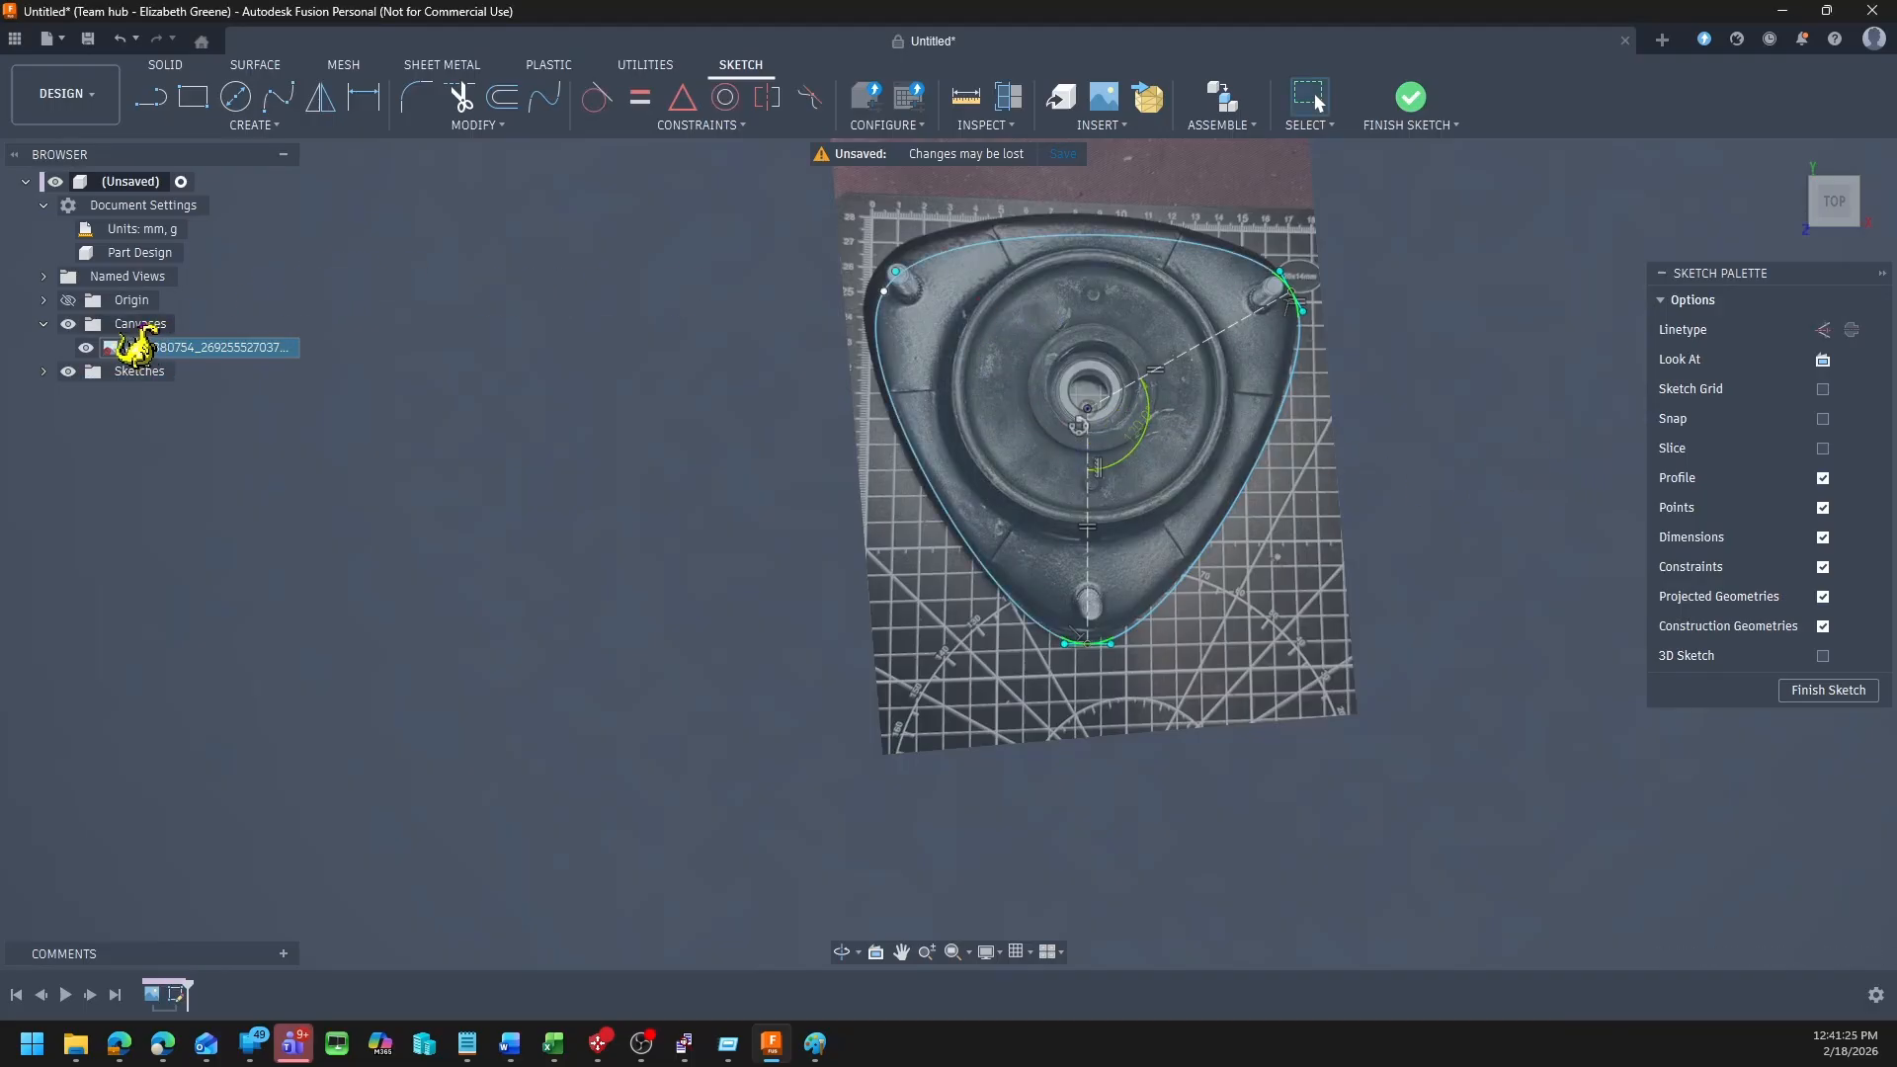
# Step: Hide the canvas and the sketch to check the patterned outline on its own, and make both visible again
pyautogui.click(69, 323)
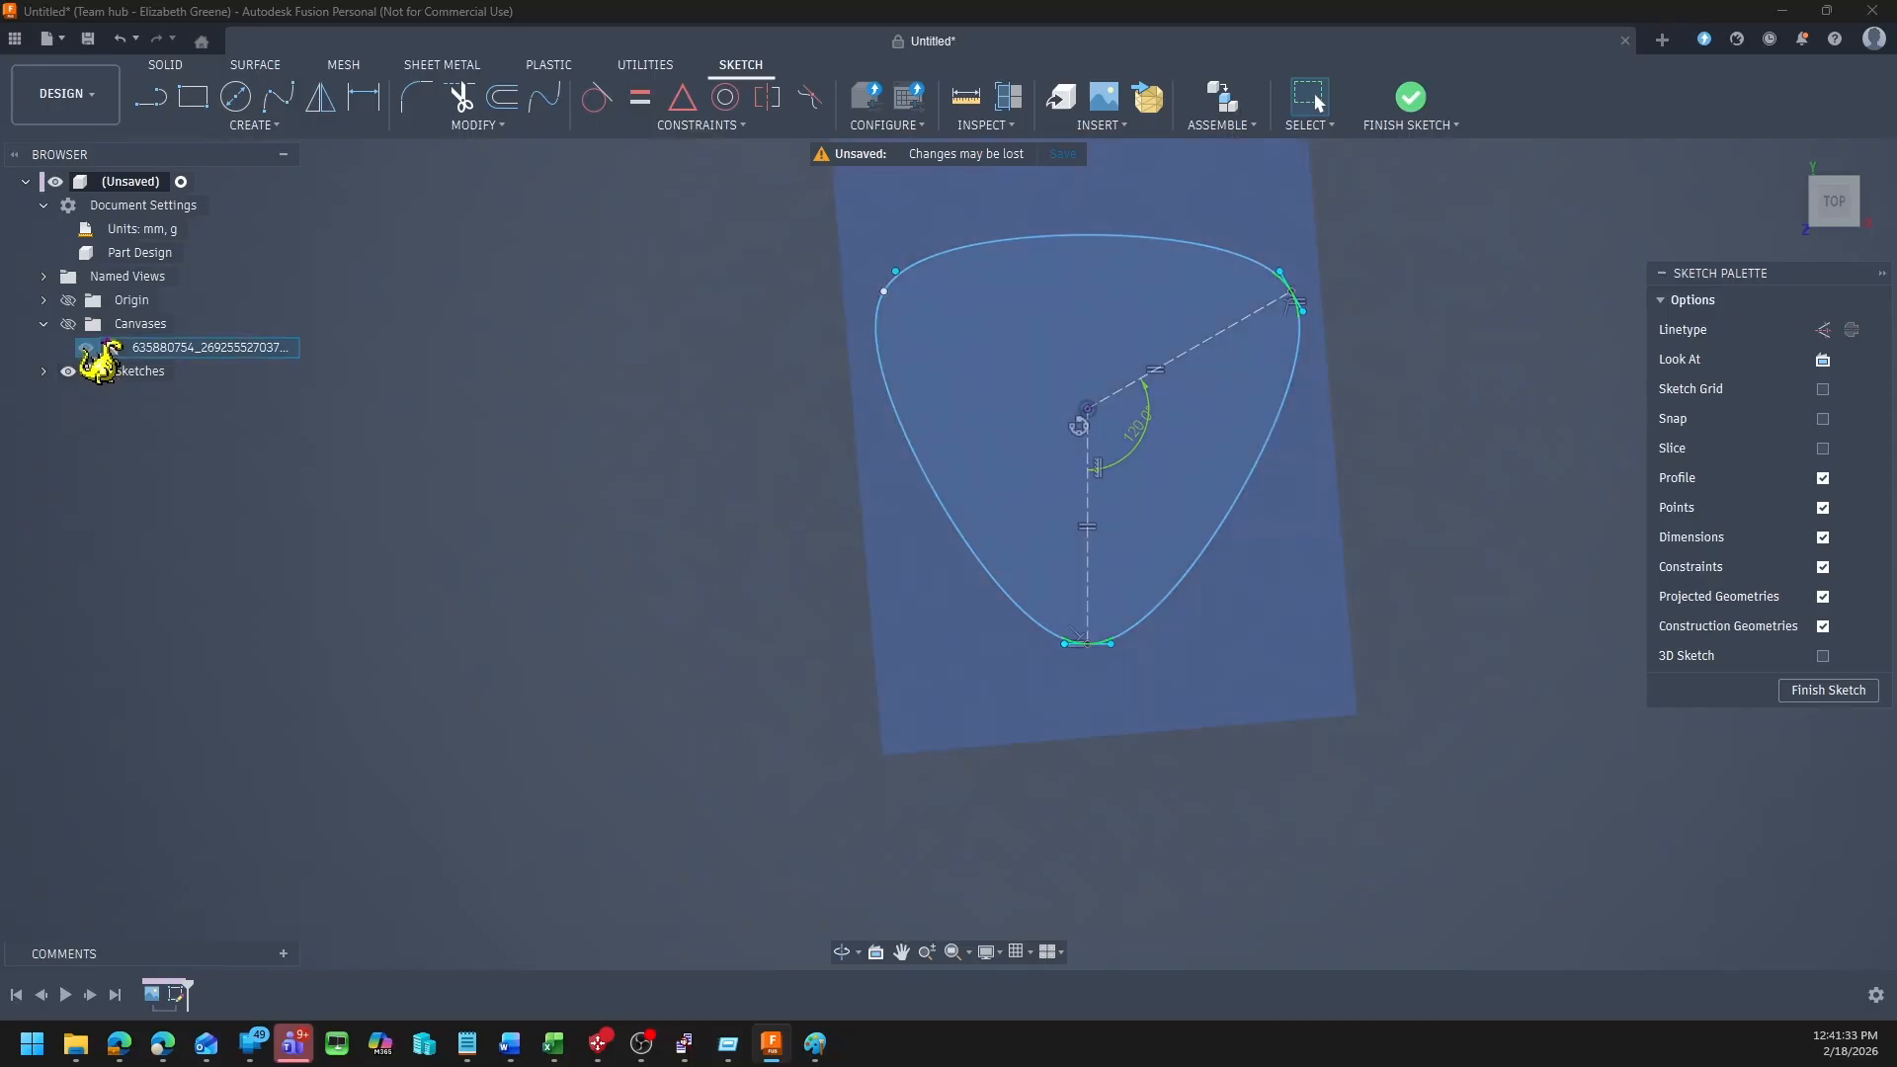
pyautogui.click(44, 323)
pyautogui.click(69, 347)
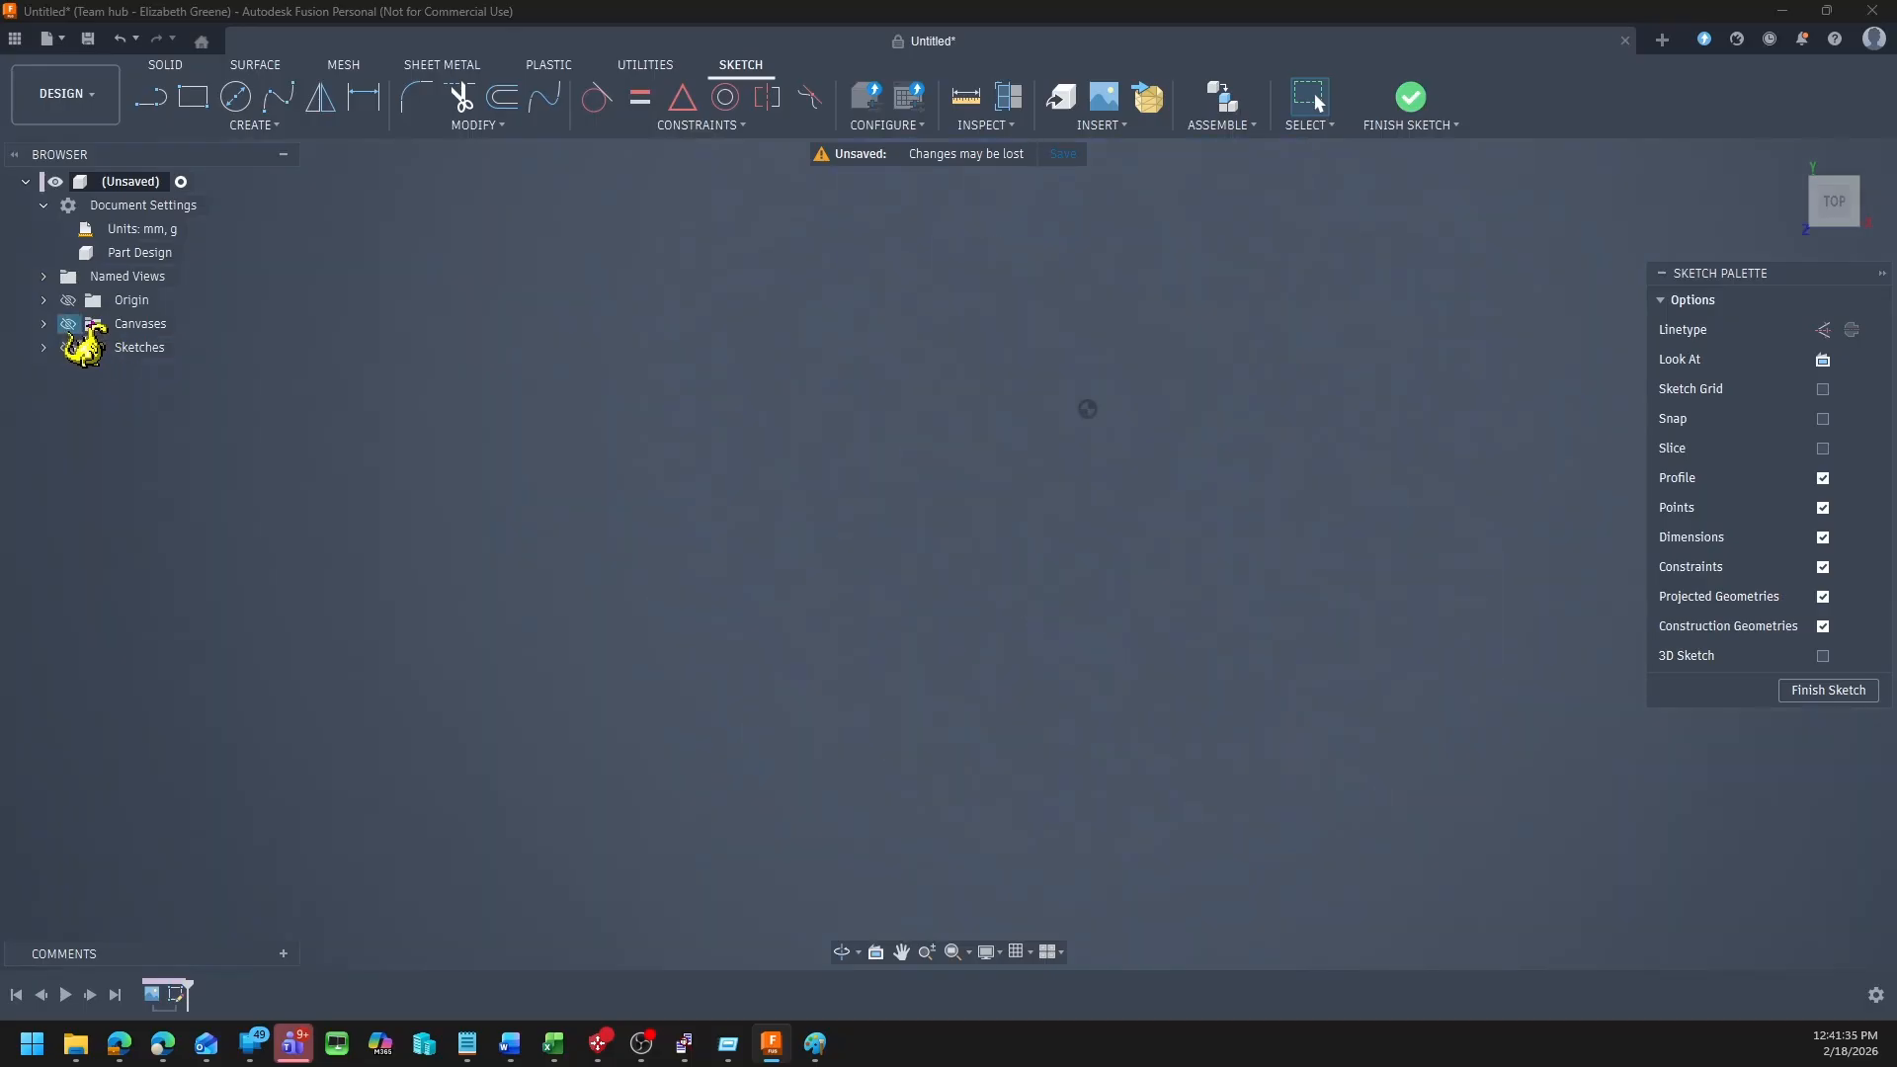
pyautogui.click(68, 347)
pyautogui.click(68, 323)
pyautogui.click(44, 324)
pyautogui.click(86, 347)
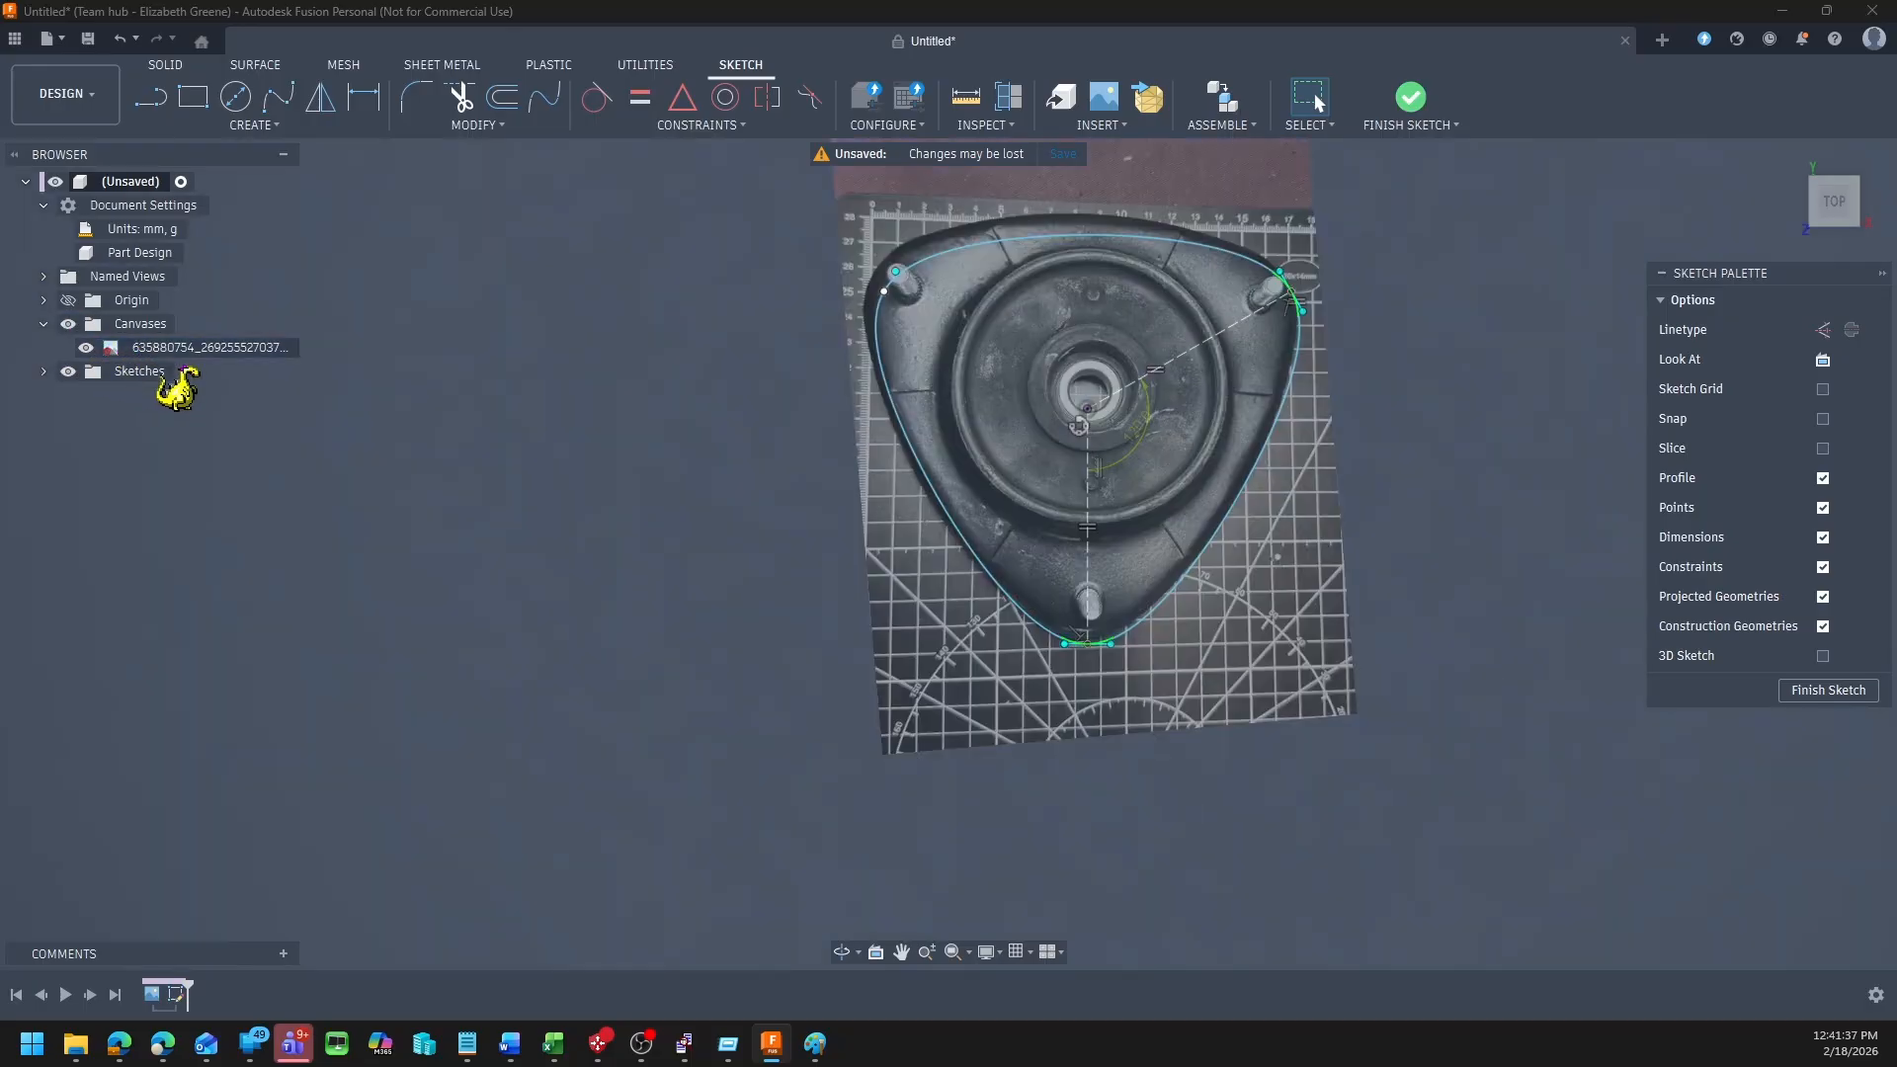
# Step: Try to pull the outline's upper-left corner point outward toward the edge of the photographed mount
pyautogui.scroll(4, 1432, 287)
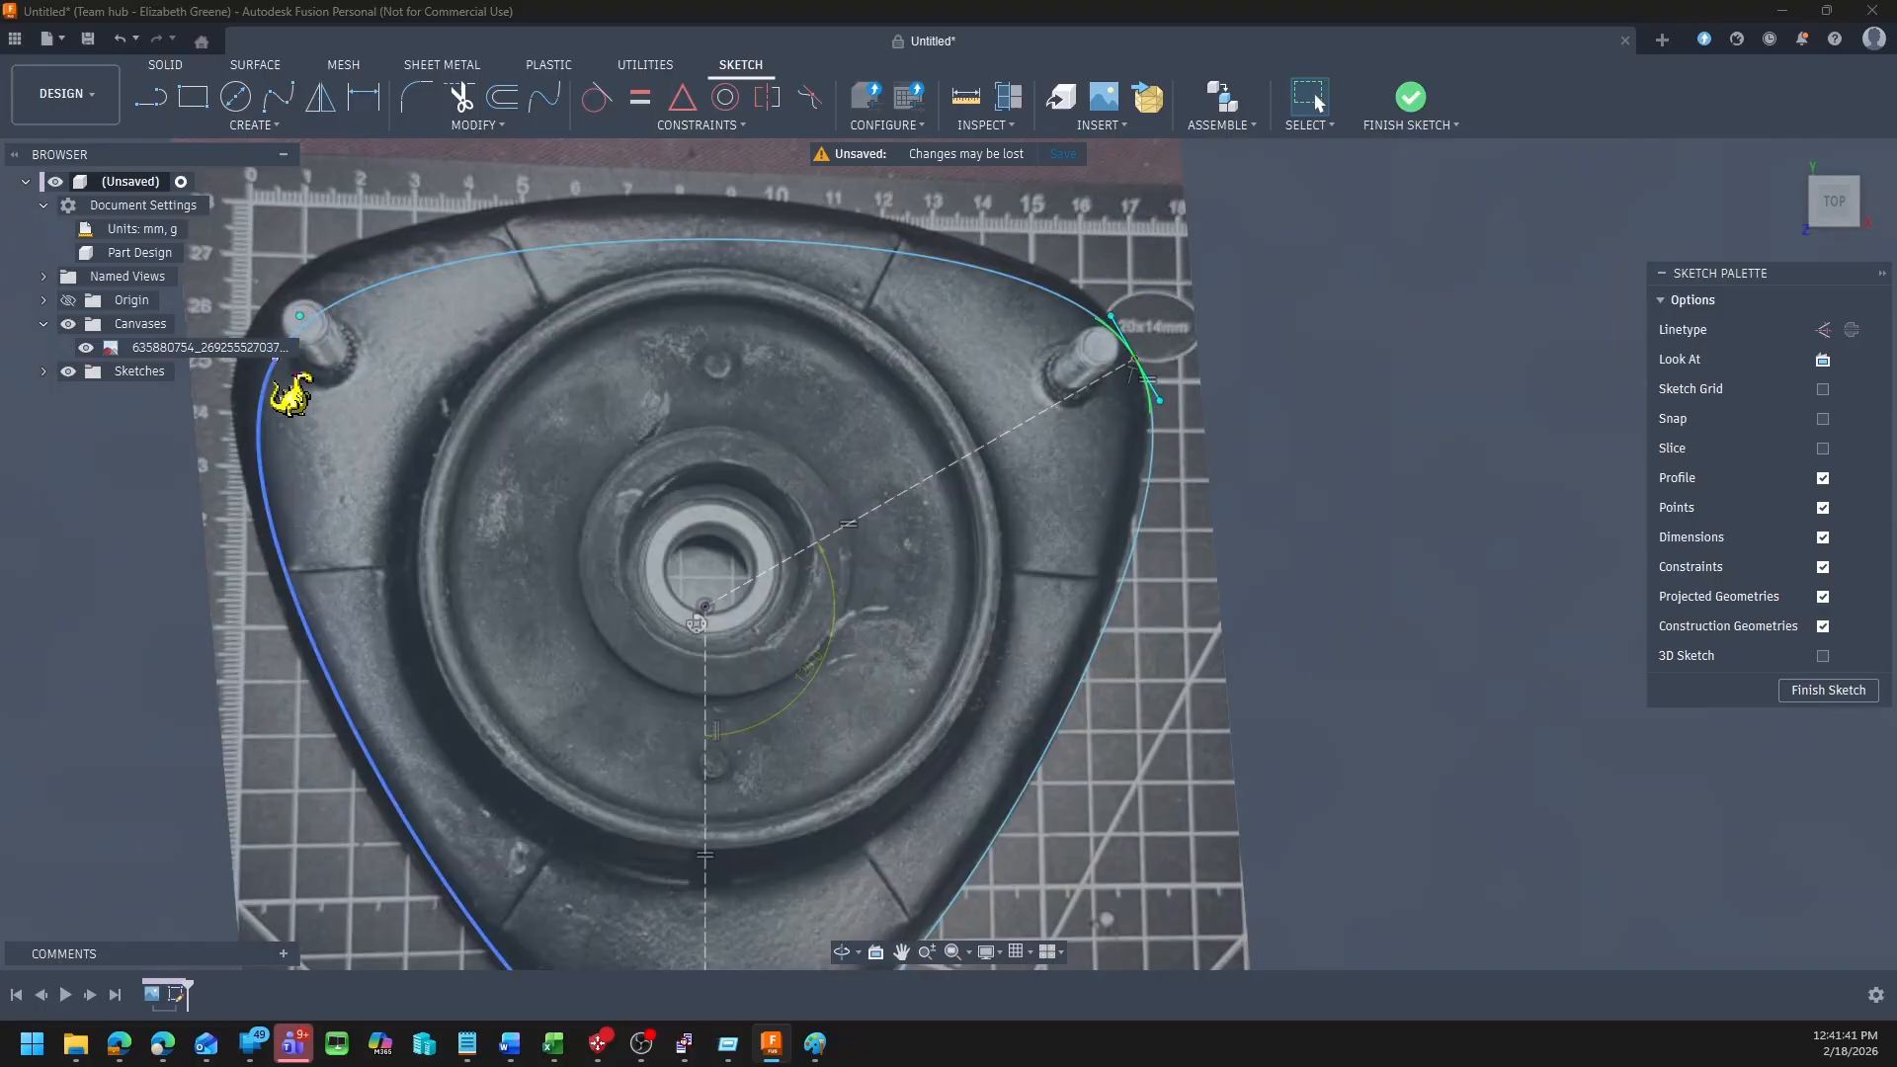
pyautogui.scroll(-2, 317, 395)
pyautogui.scroll(-4, 1124, 585)
pyautogui.scroll(2, 982, 513)
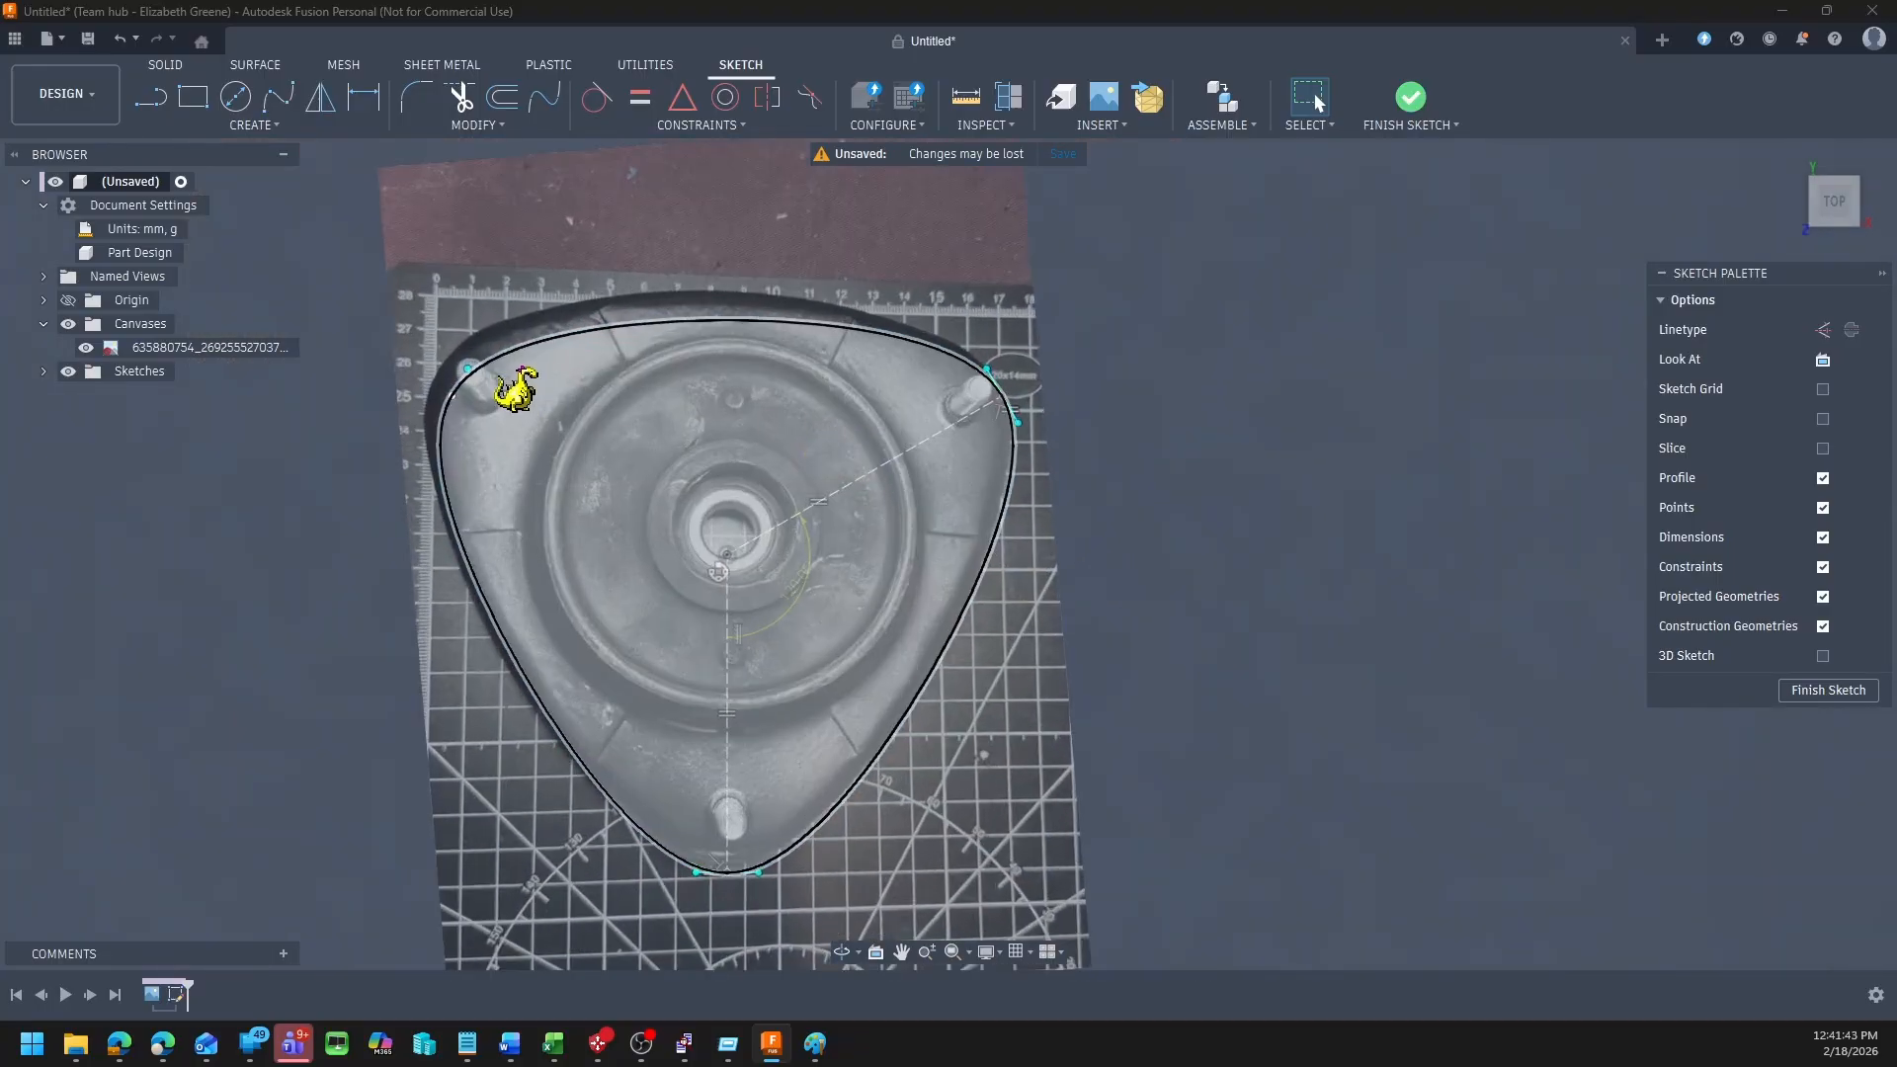
pyautogui.click(452, 396)
pyautogui.moveTo(452, 397)
pyautogui.mouseDown()
pyautogui.moveTo(404, 367)
pyautogui.moveTo(410, 321)
pyautogui.mouseUp()
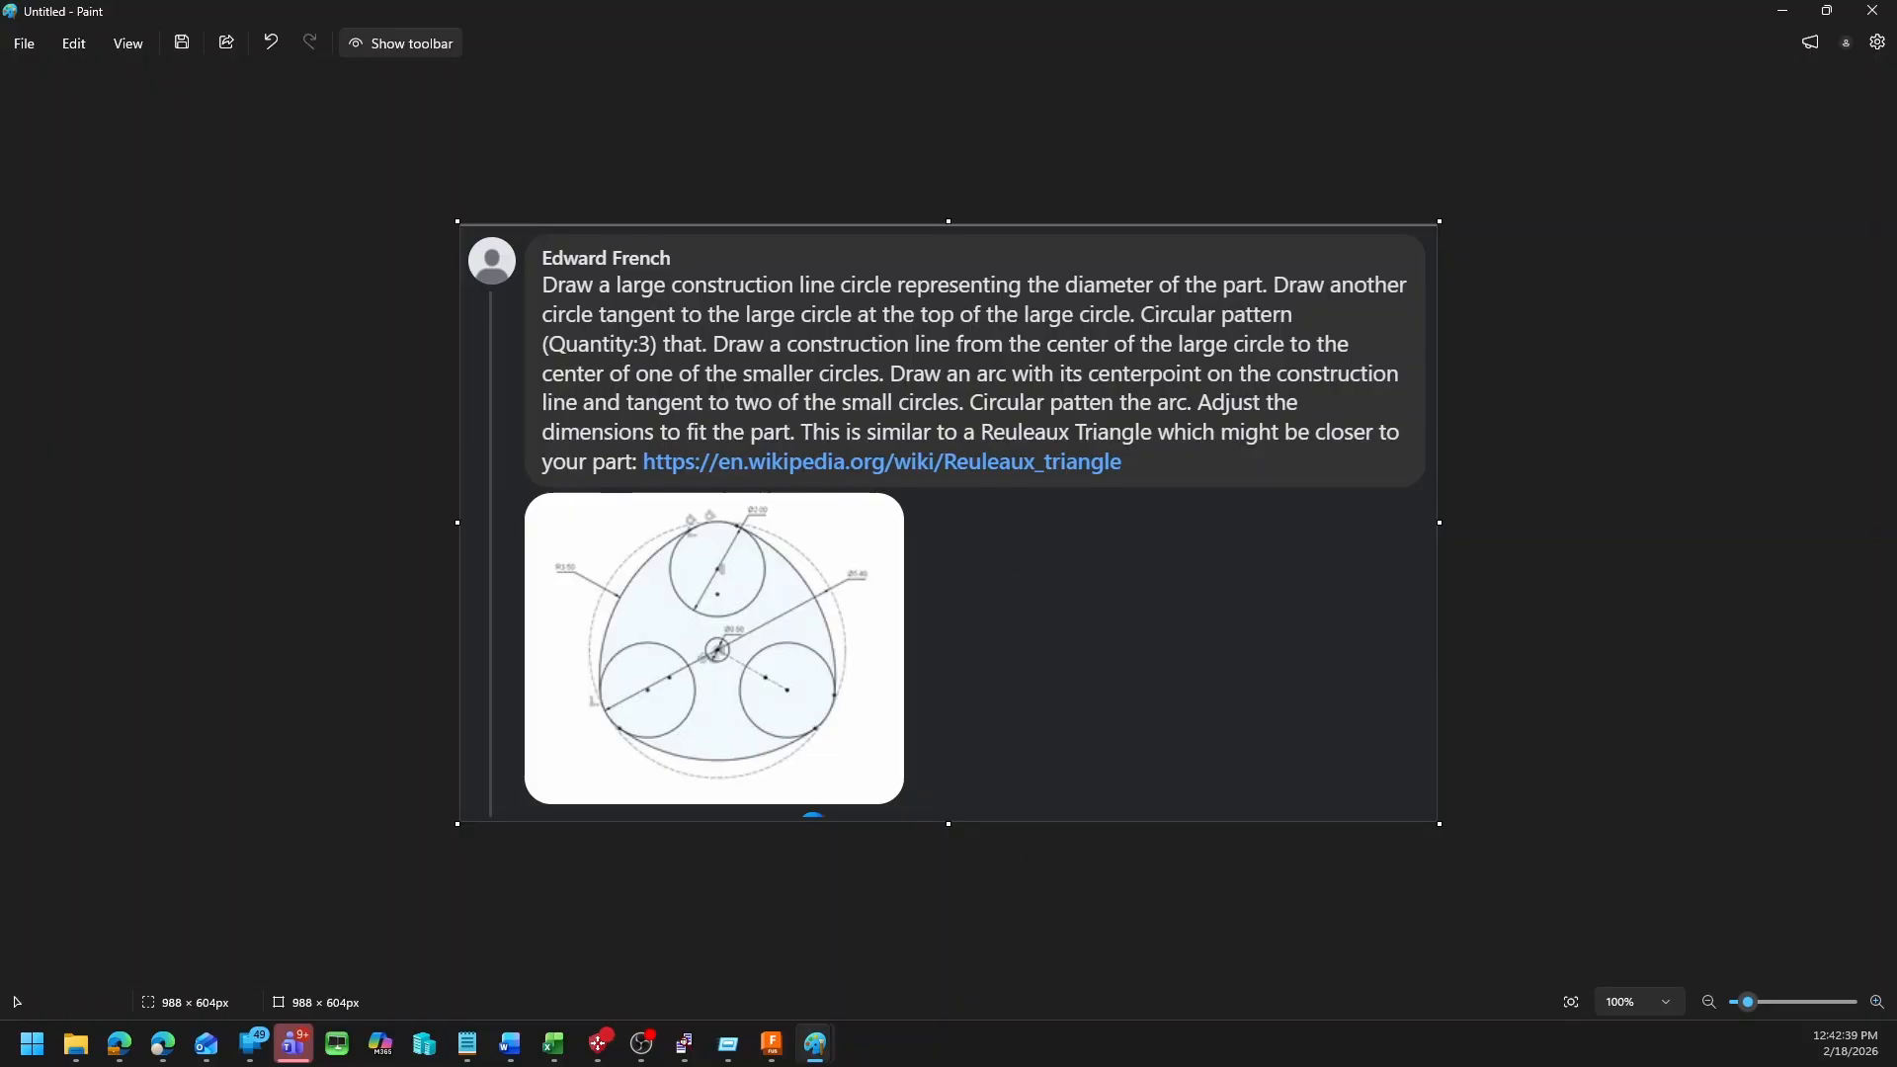
# Step: Switch from the Paint reference image back to Fusion, undo the last change and make Sketch1 visible
pyautogui.moveTo(815, 1044)
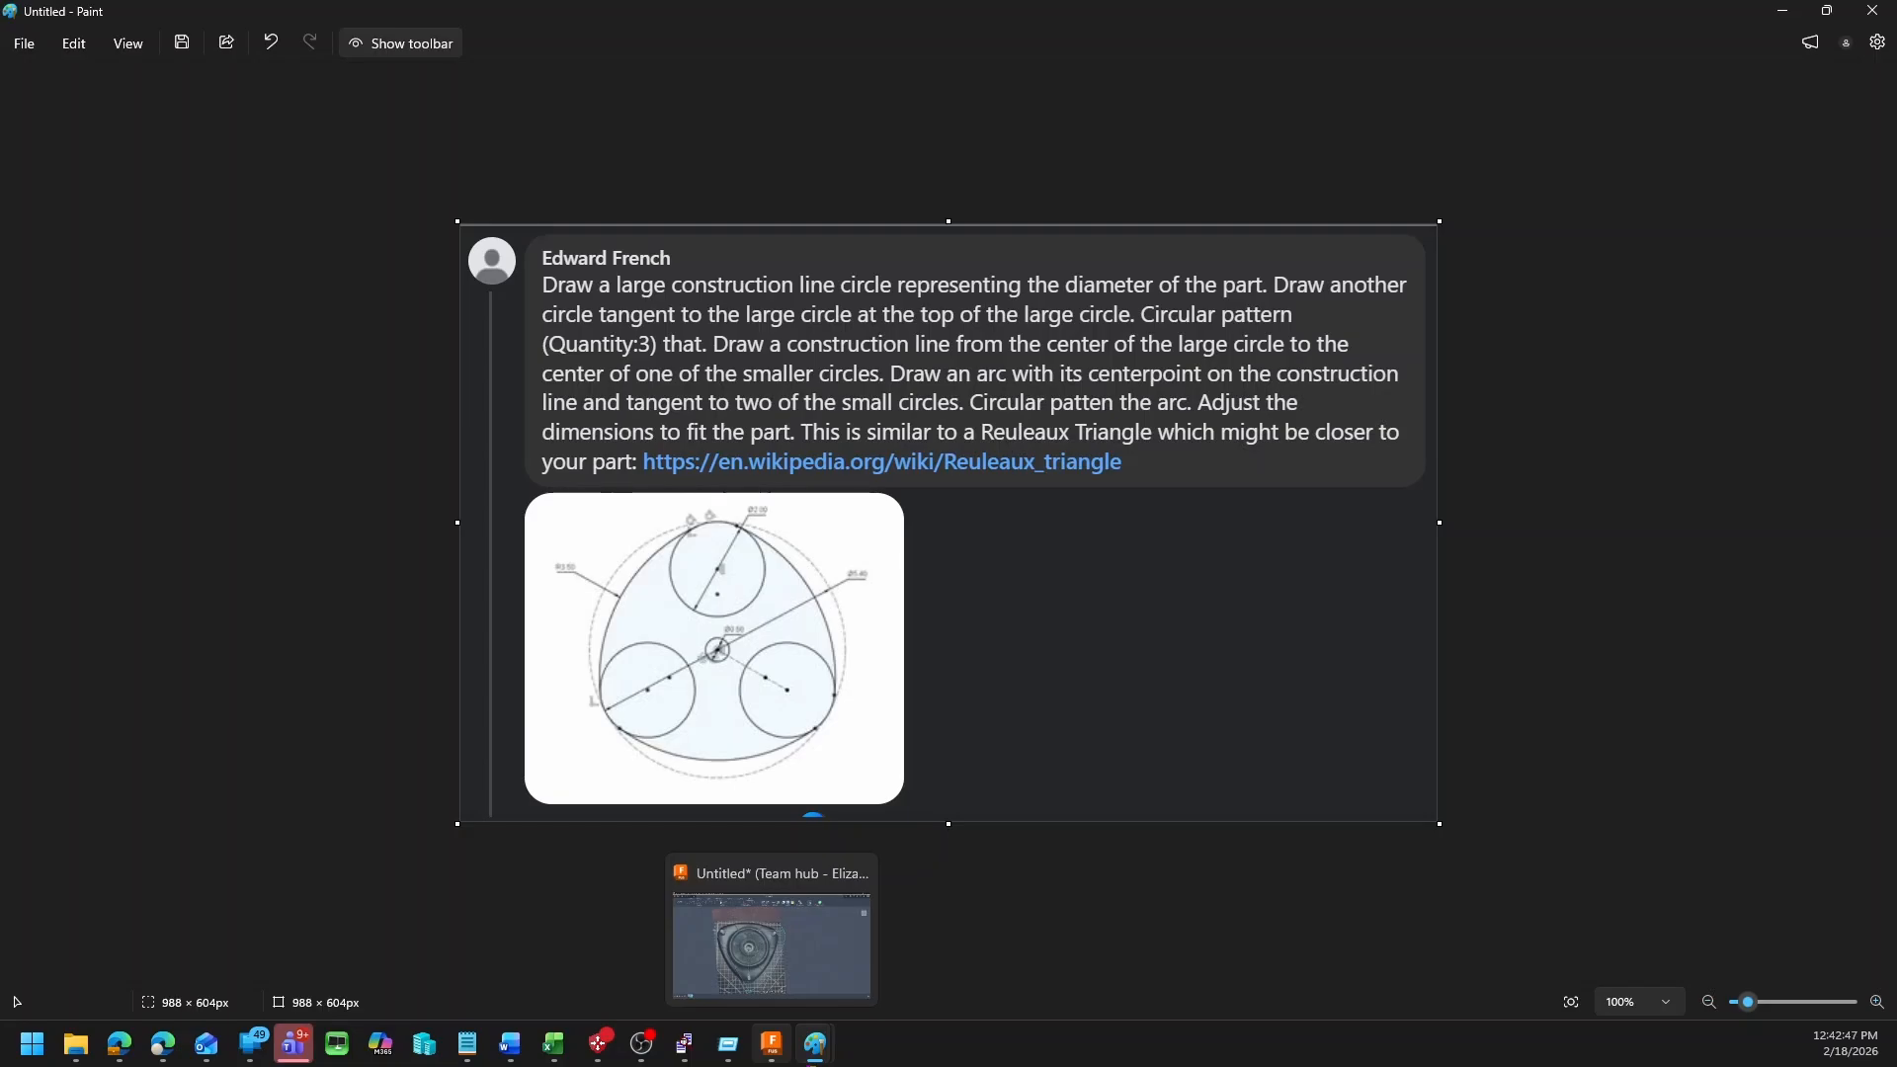
pyautogui.click(771, 1047)
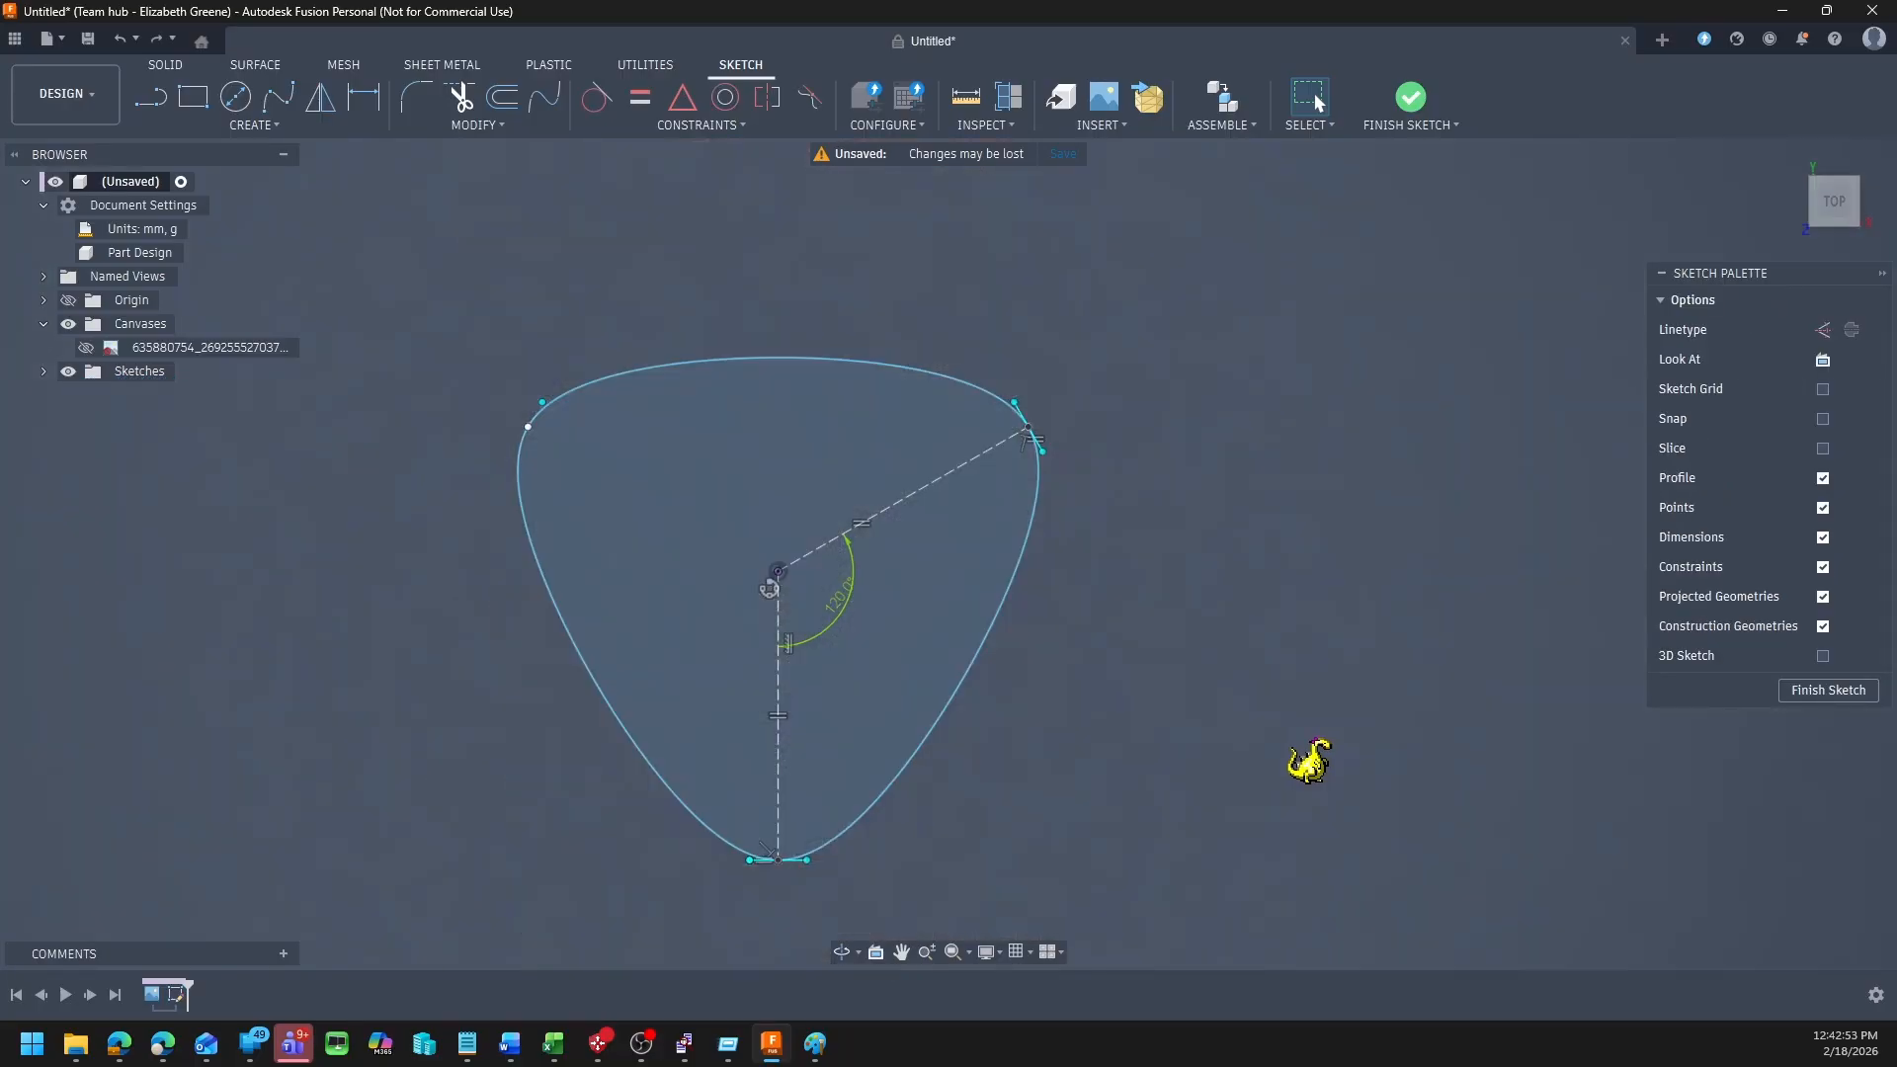
pyautogui.hotkey('ctrl', 'z')
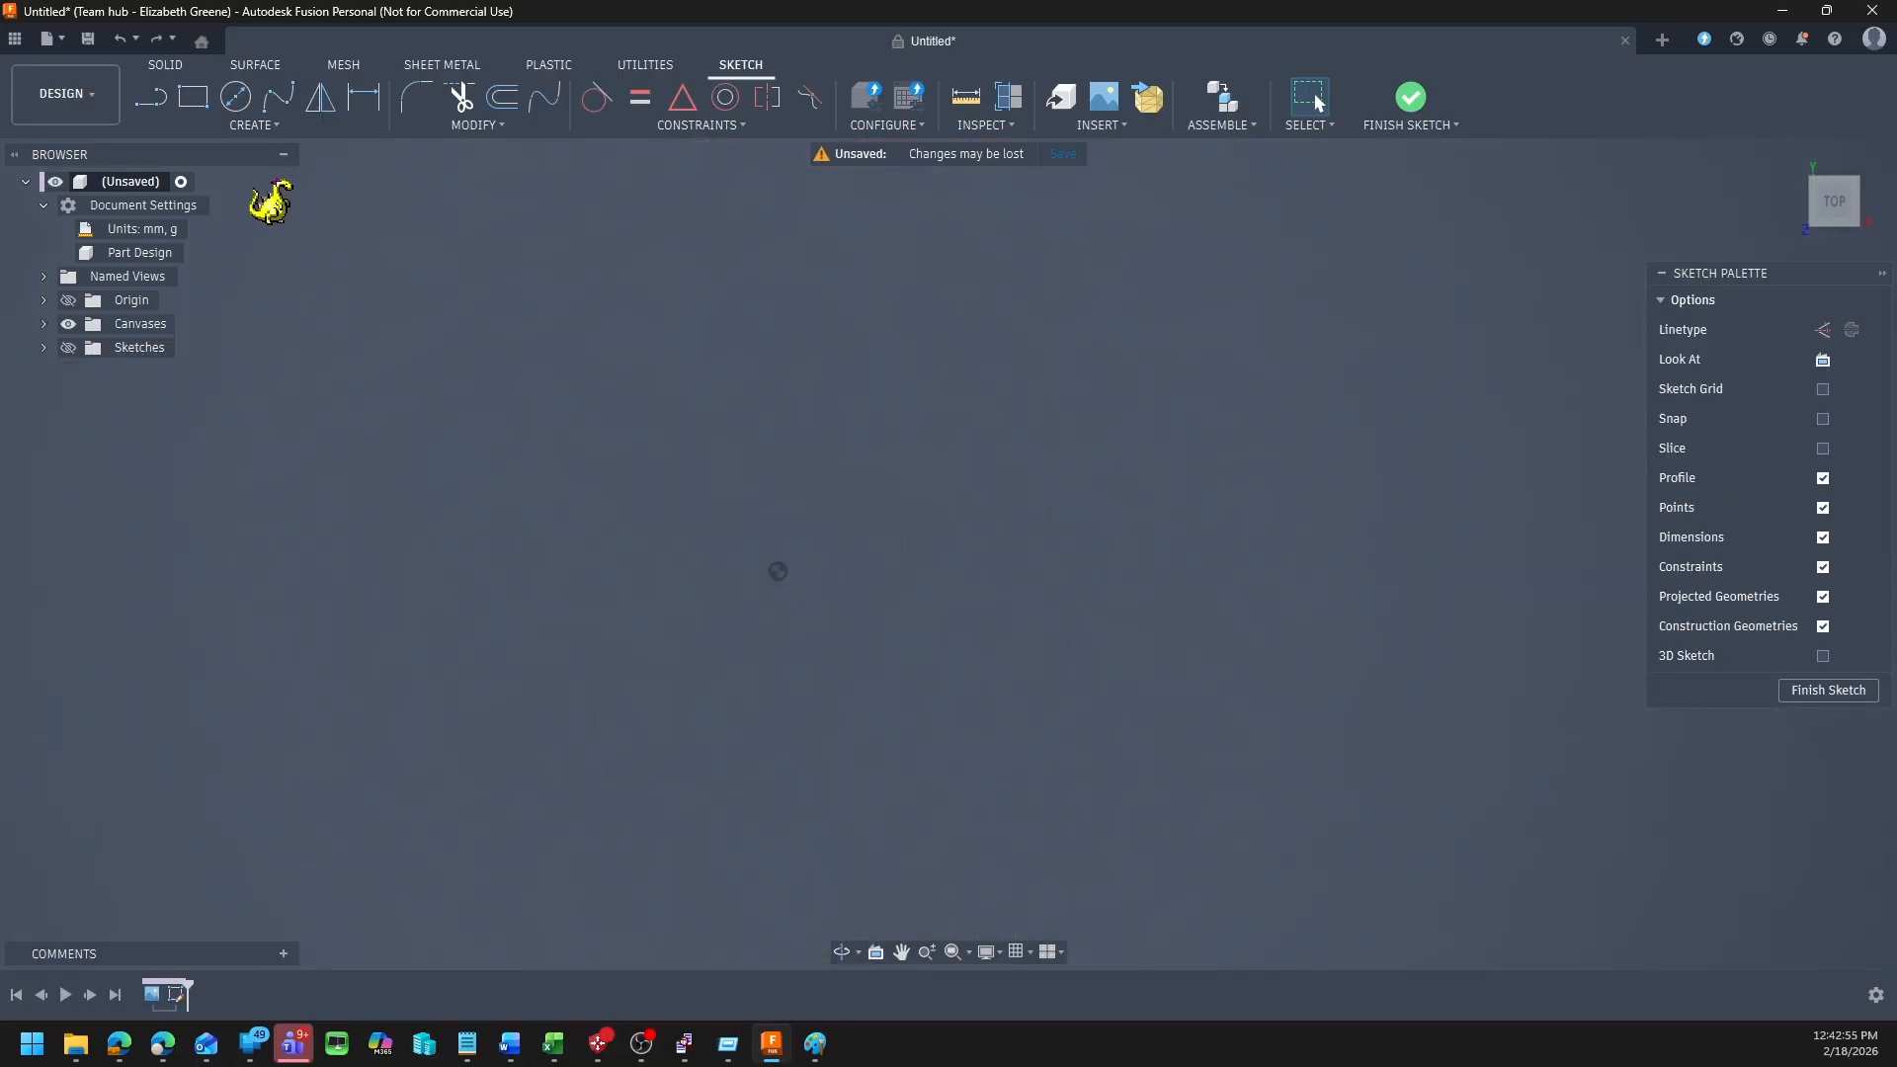
pyautogui.click(44, 347)
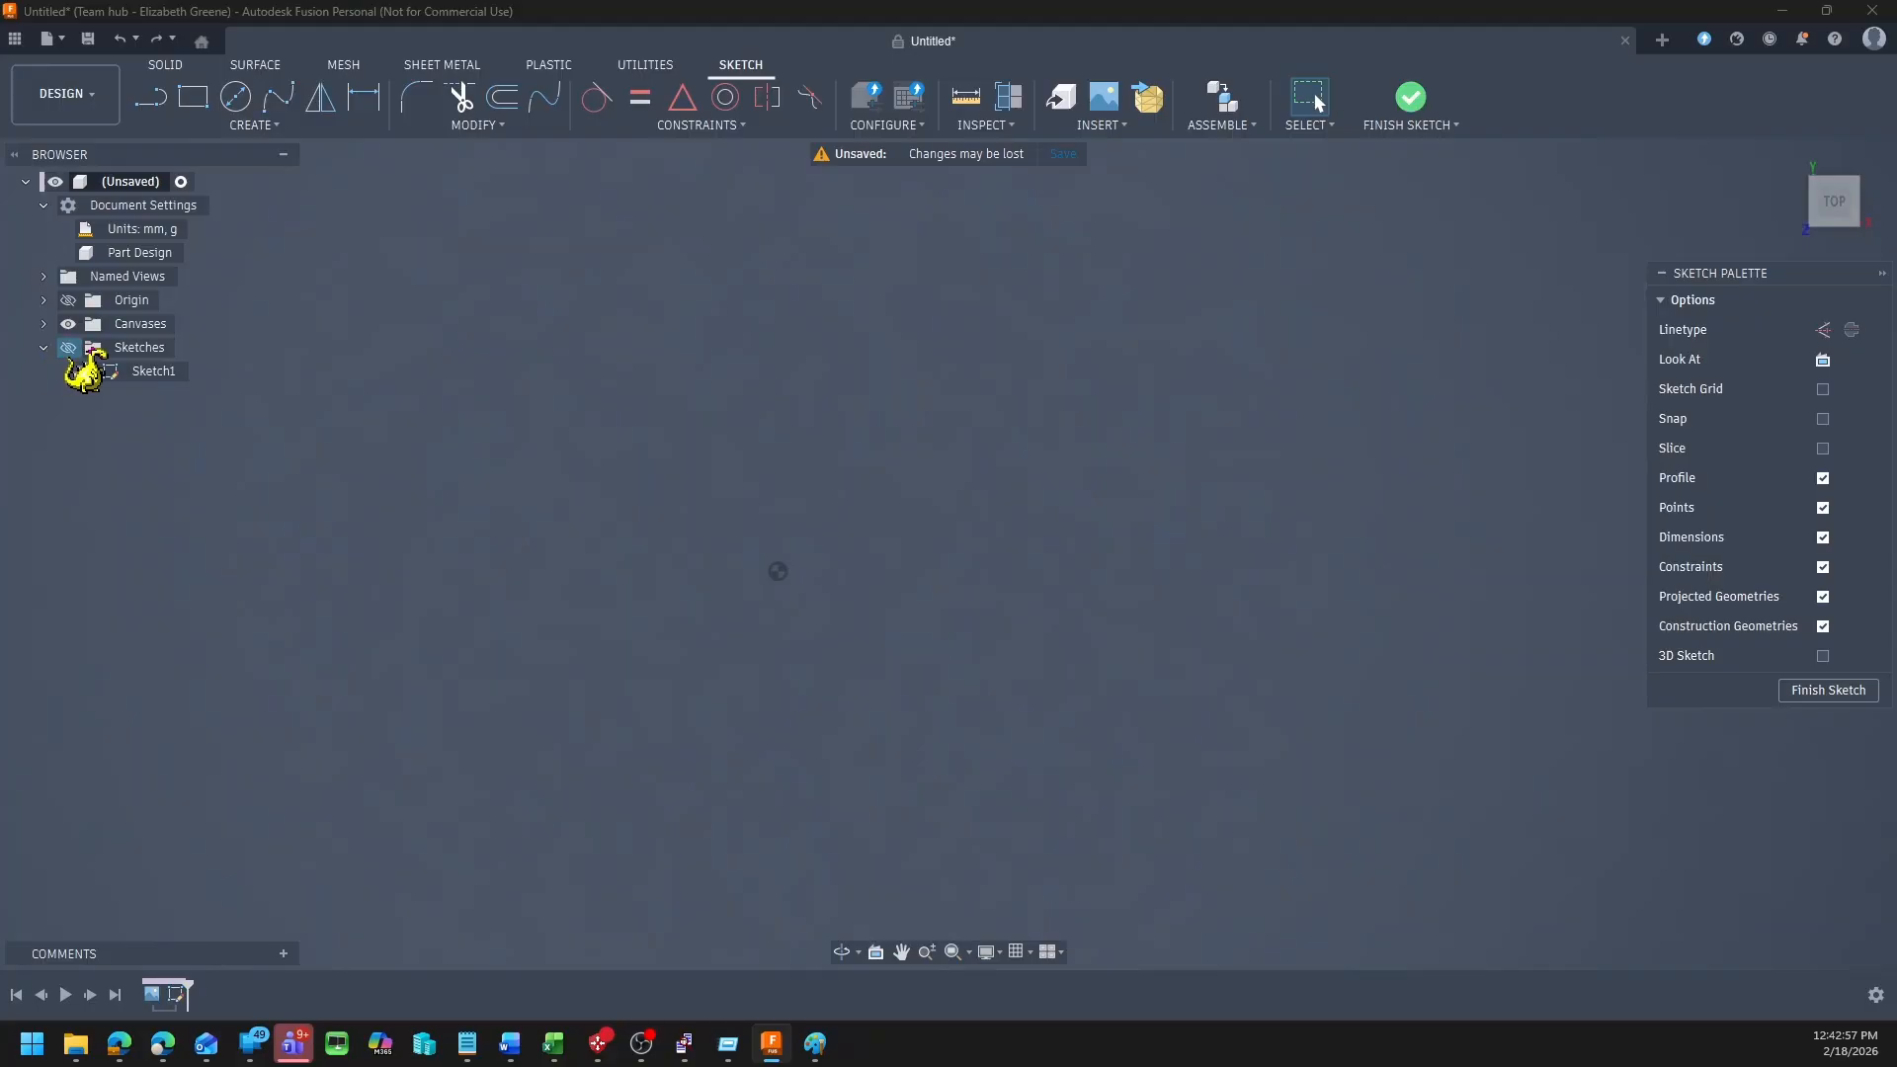
pyautogui.click(86, 370)
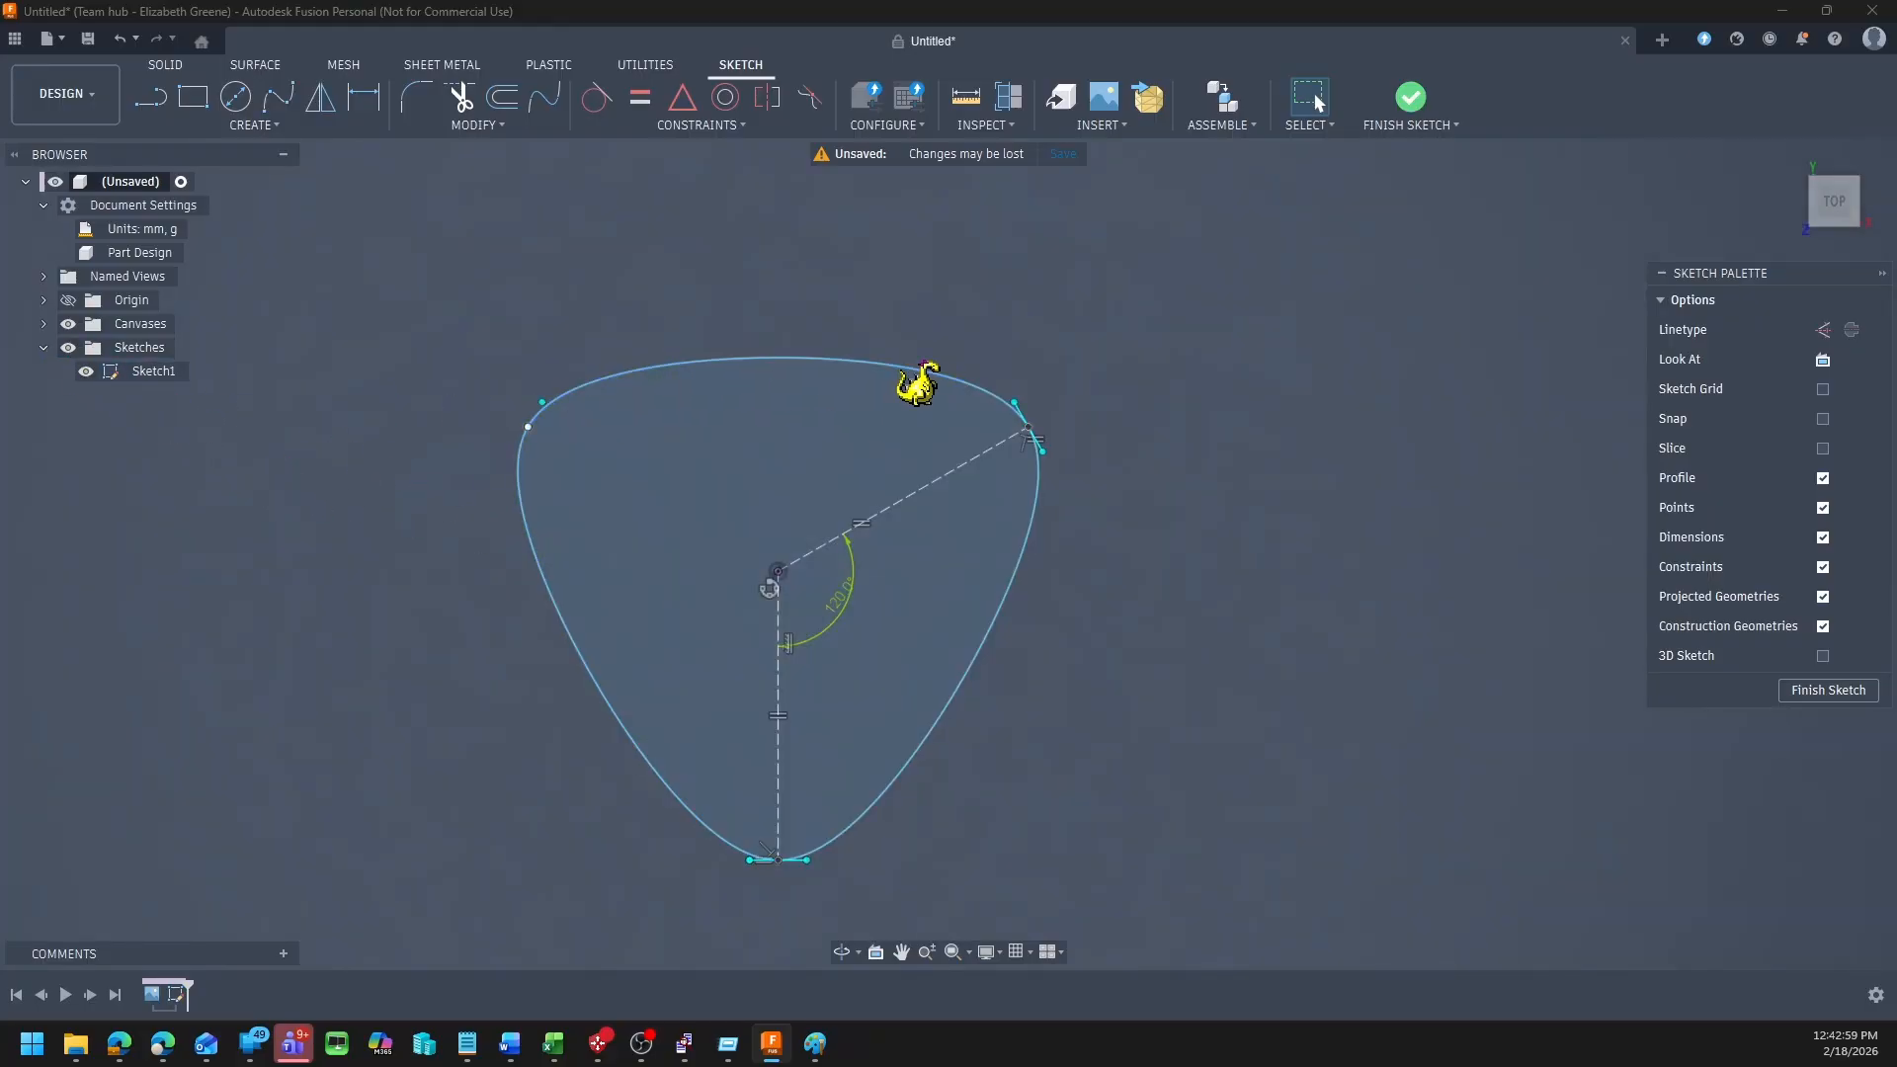
# Step: Delete the patterned spline outline, the construction lines and all remaining geometry from the sketch
pyautogui.click(1007, 616)
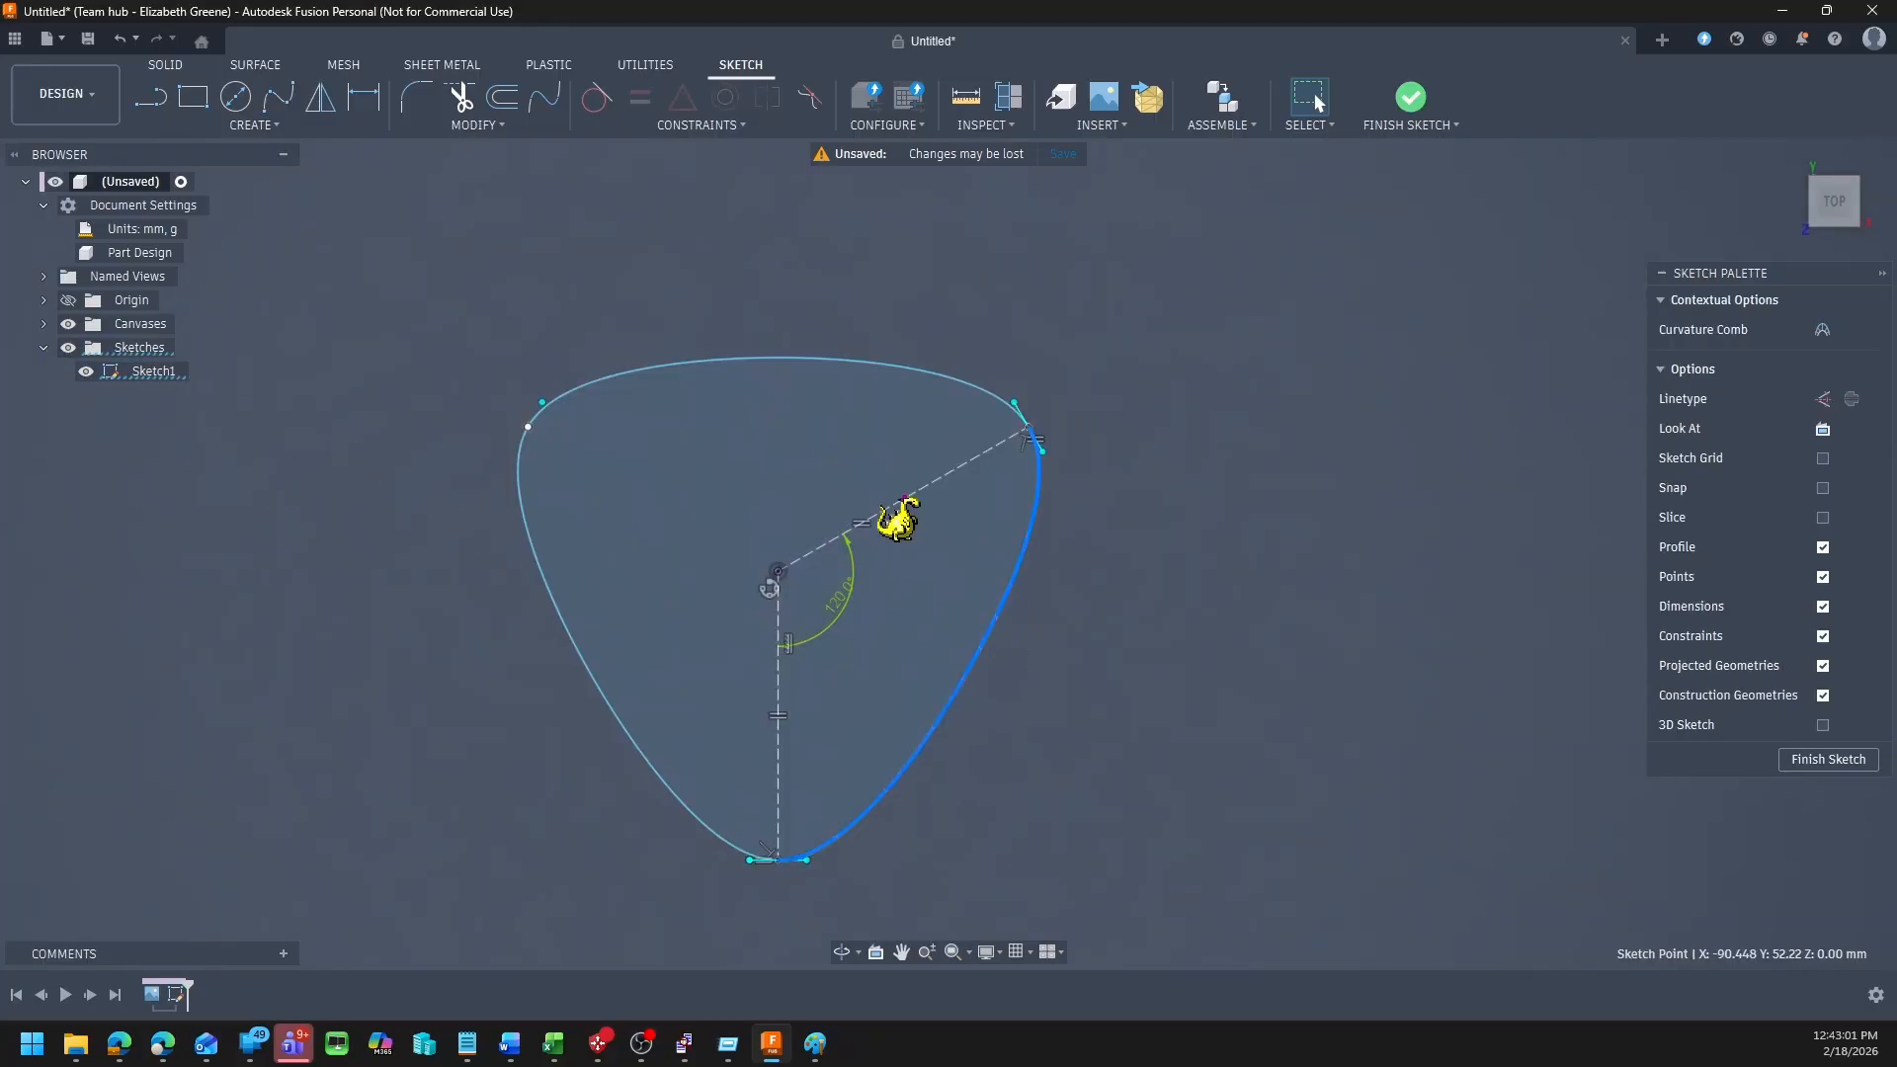
pyautogui.click(889, 512)
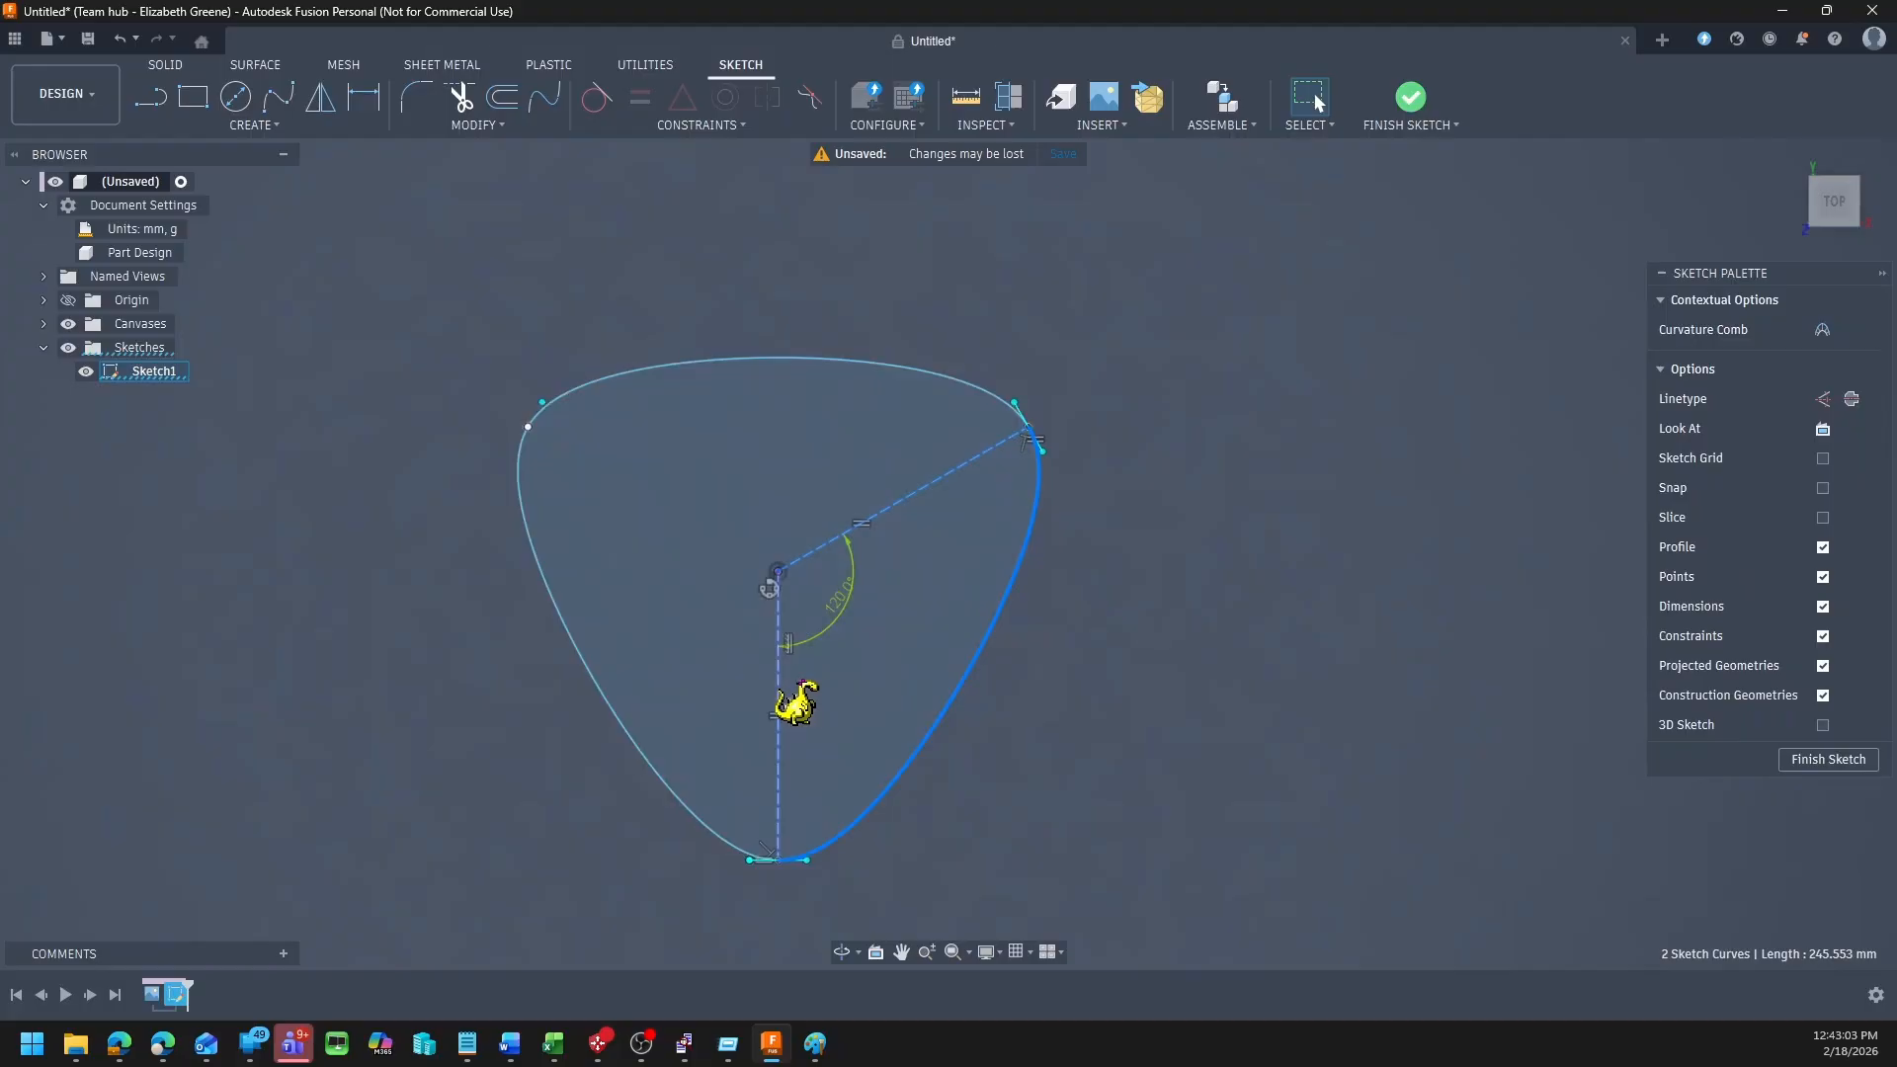
pyautogui.keyDown('ctrl'); pyautogui.click(778, 680); pyautogui.keyUp('ctrl')
pyautogui.keyDown('ctrl'); pyautogui.click(608, 696); pyautogui.keyUp('ctrl')
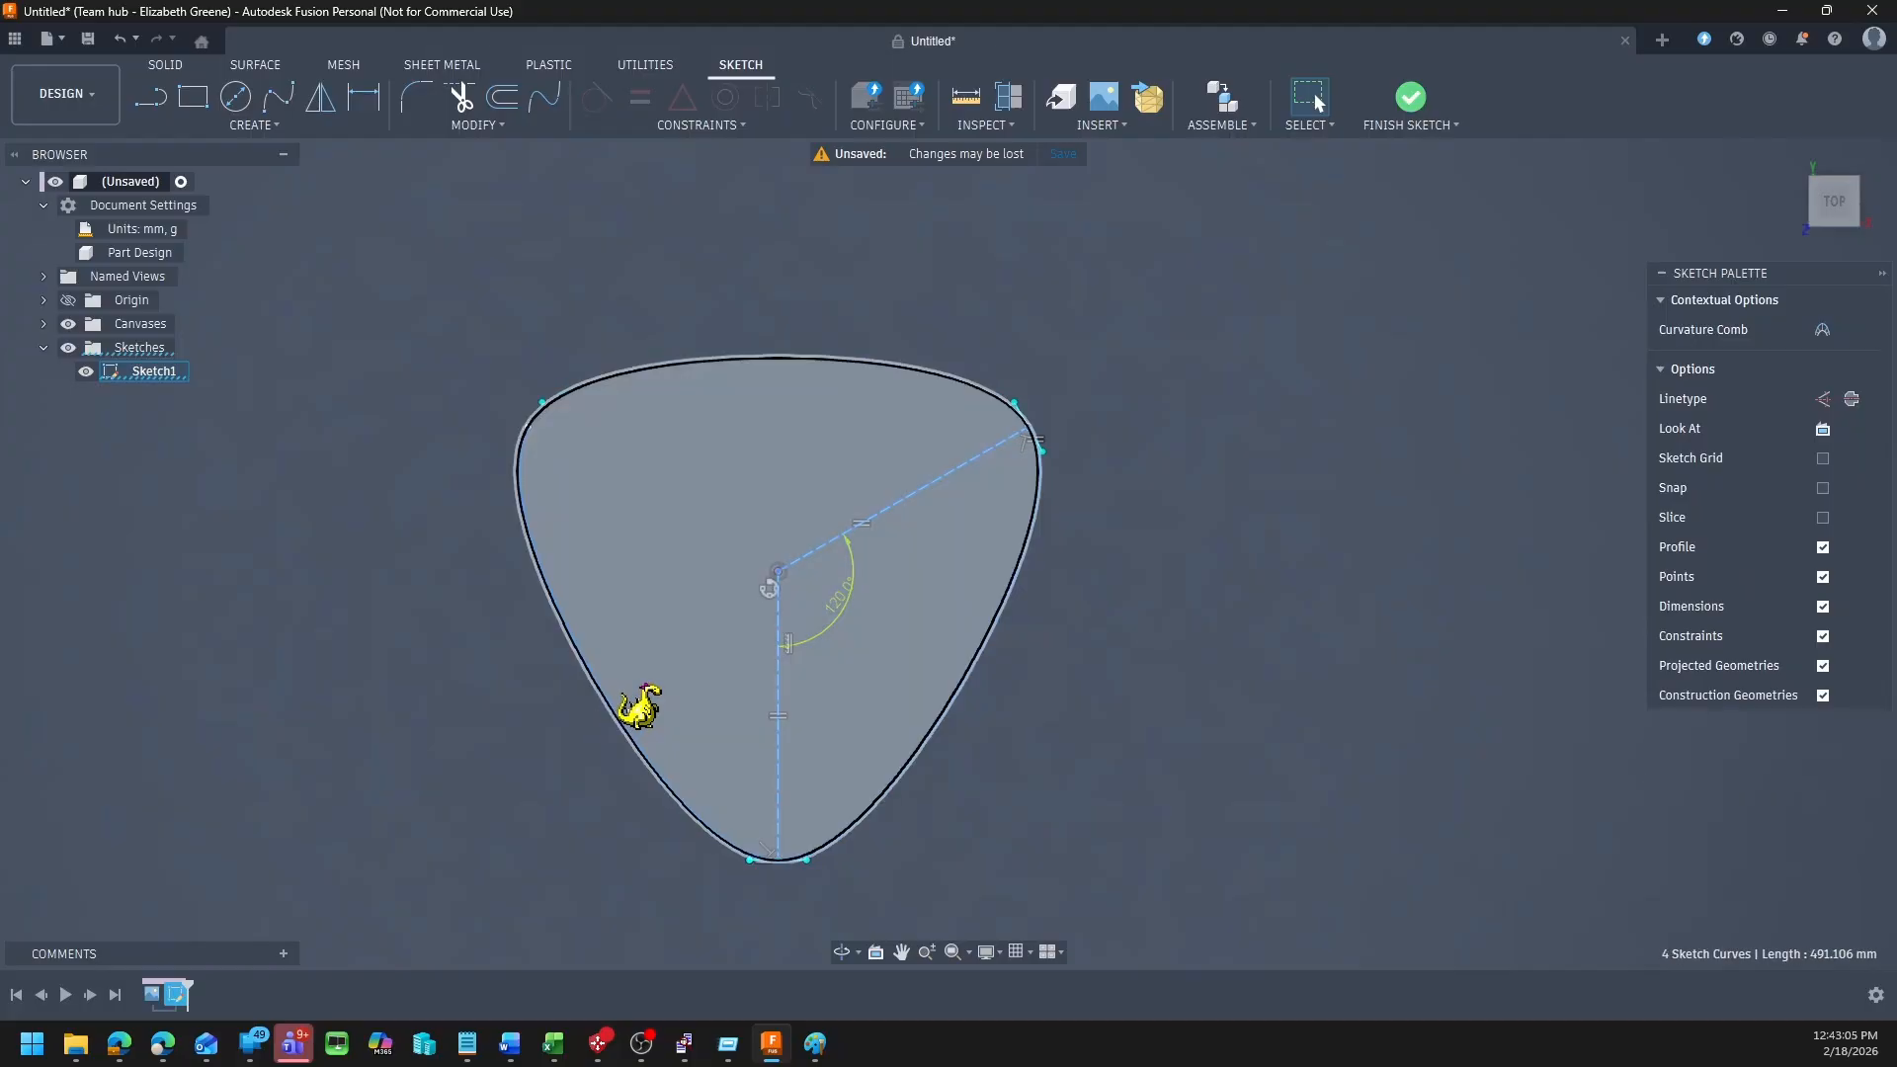
pyautogui.press('Delete')
pyautogui.moveTo(323, 287)
pyautogui.mouseDown()
pyautogui.moveTo(1141, 914)
pyautogui.moveTo(1260, 988)
pyautogui.moveTo(1261, 965)
pyautogui.mouseUp()
pyautogui.press('Delete')
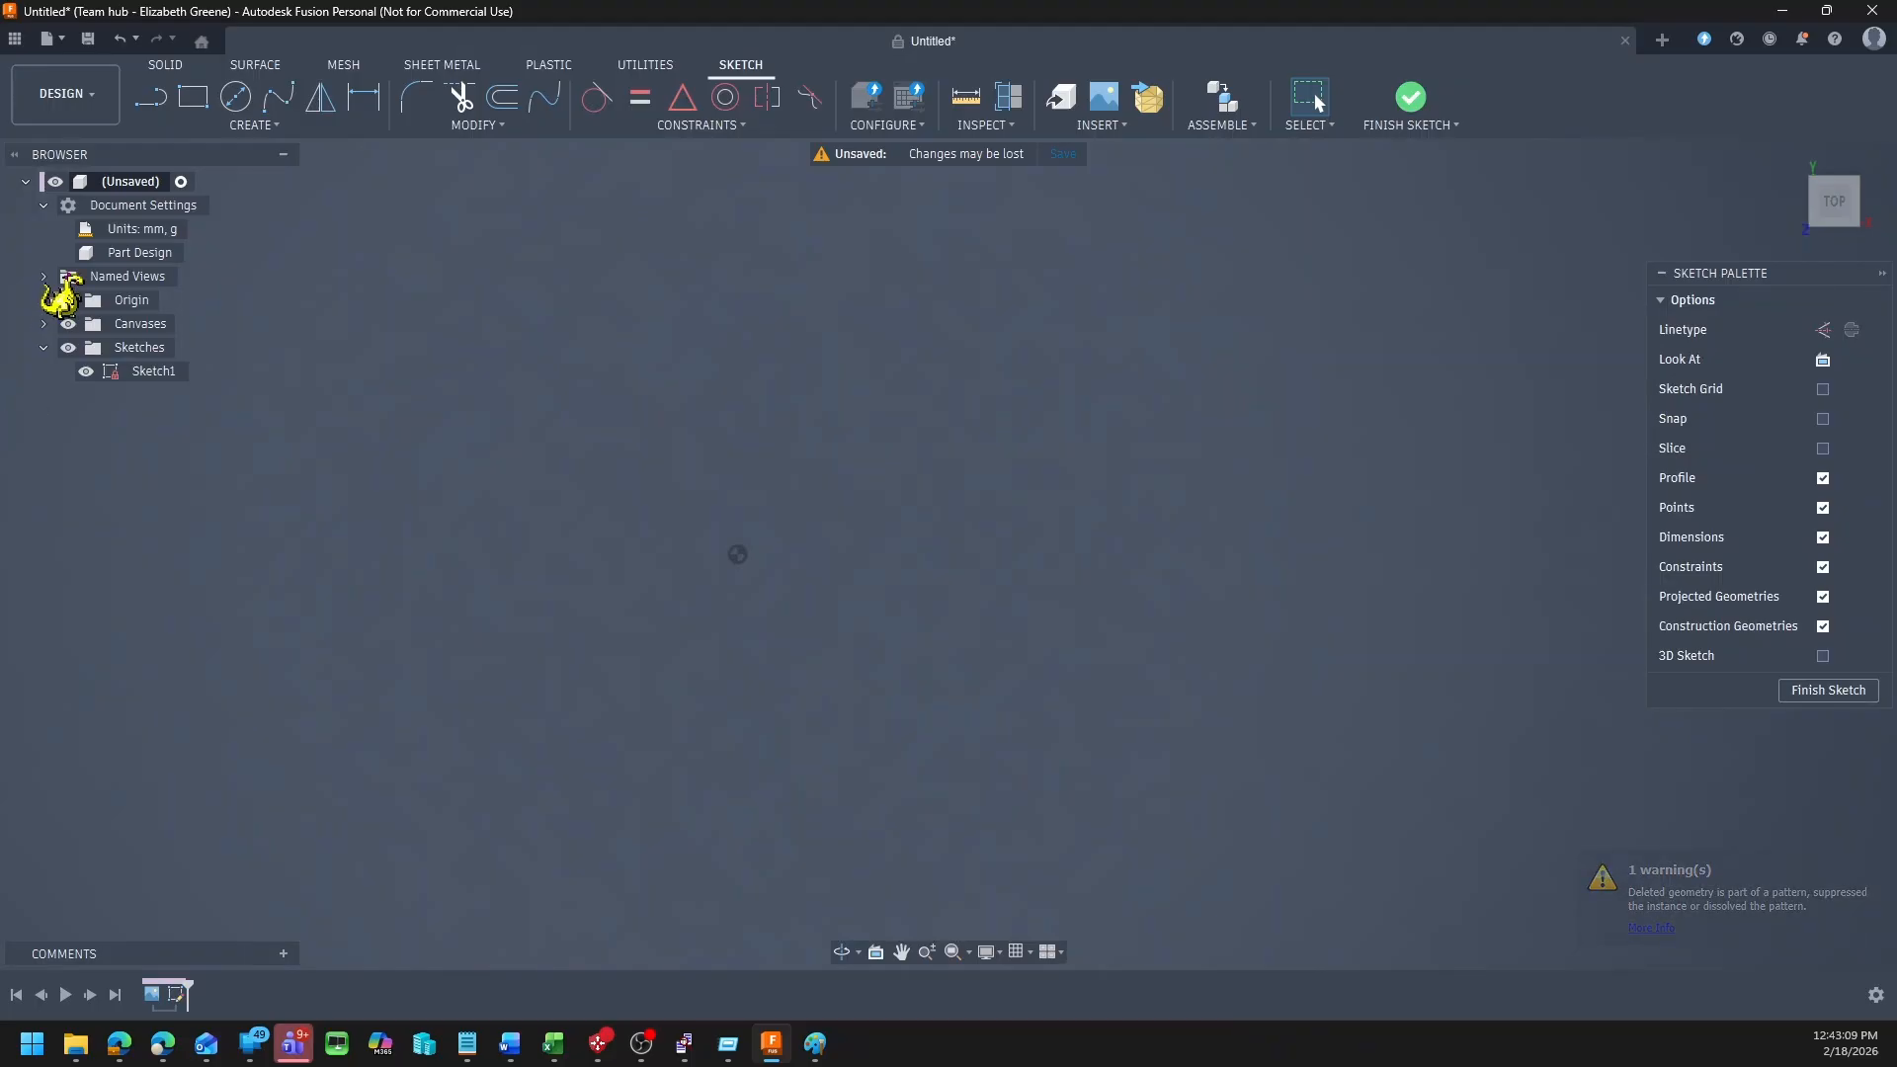
# Step: Show the canvas image and draw a large circle centred on the origin around the photographed mount
pyautogui.click(44, 323)
pyautogui.click(86, 347)
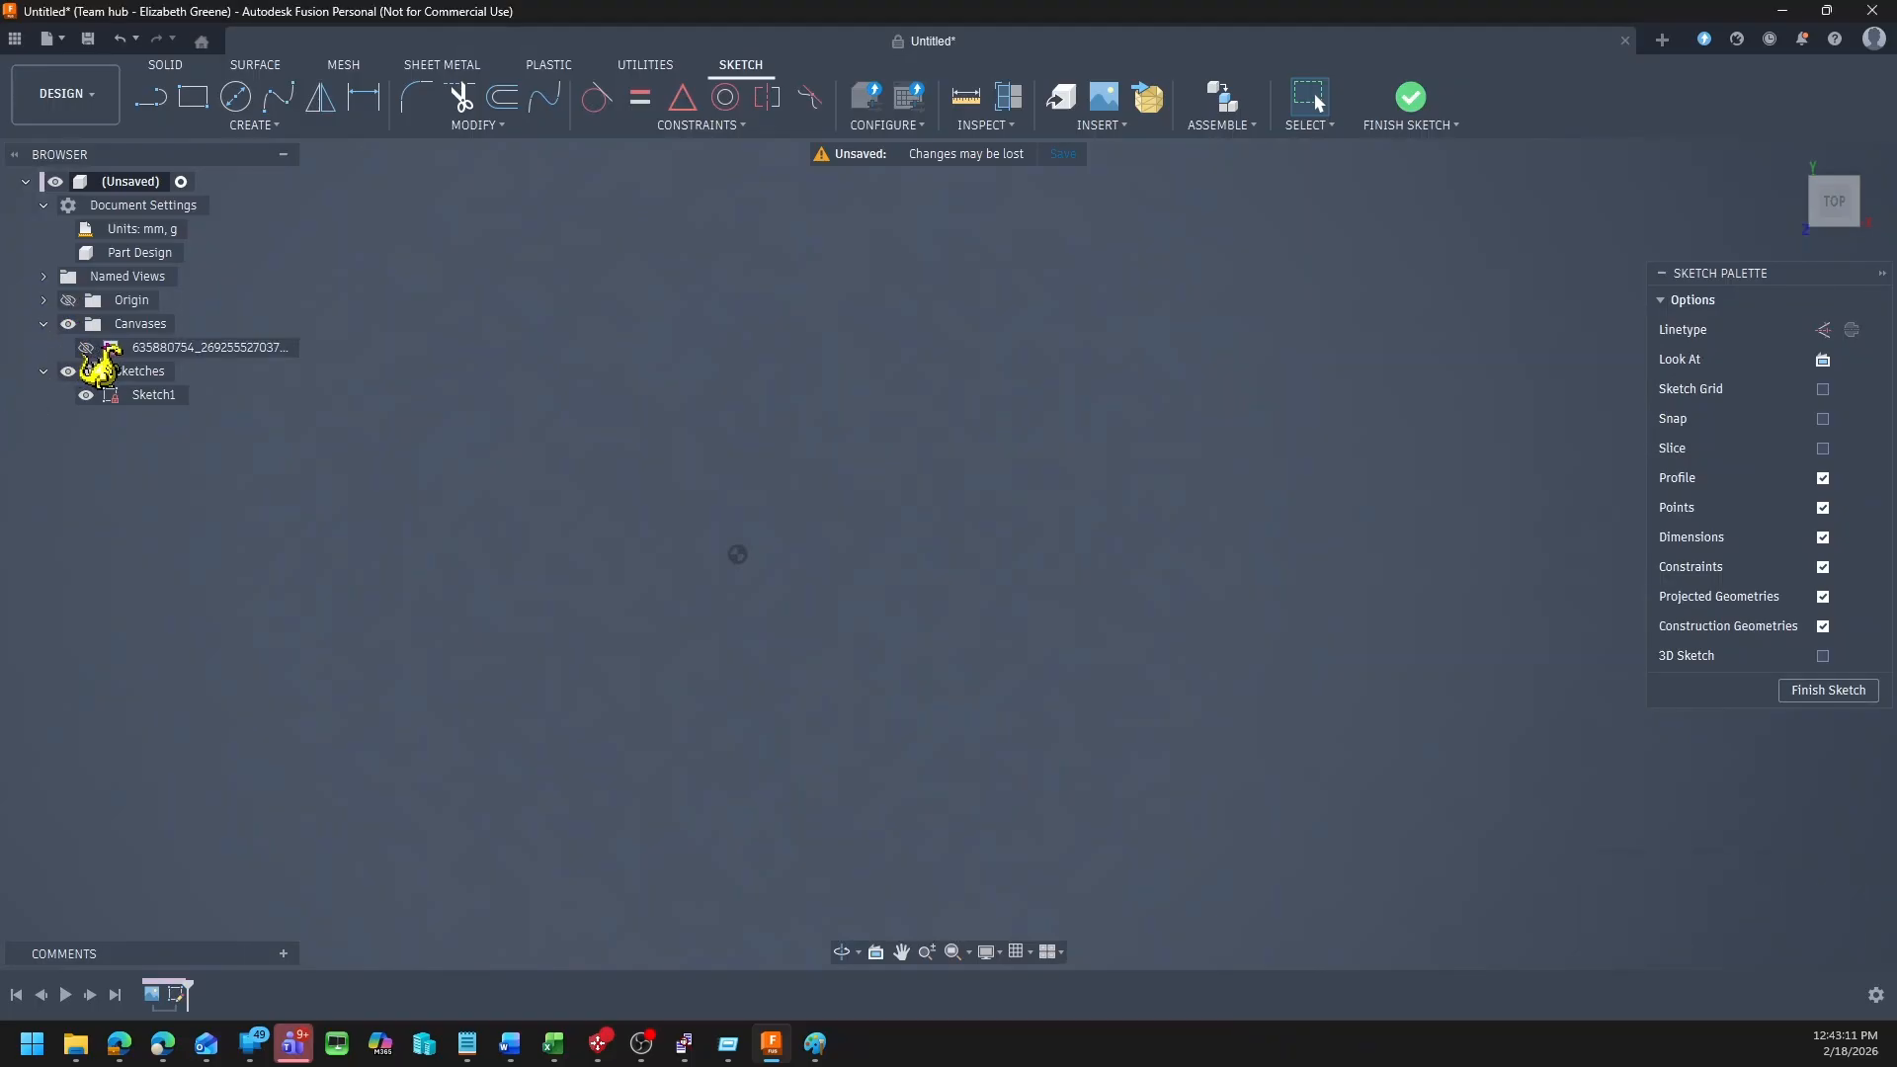
pyautogui.scroll(-4, 1156, 642)
pyautogui.scroll(2, 1077, 607)
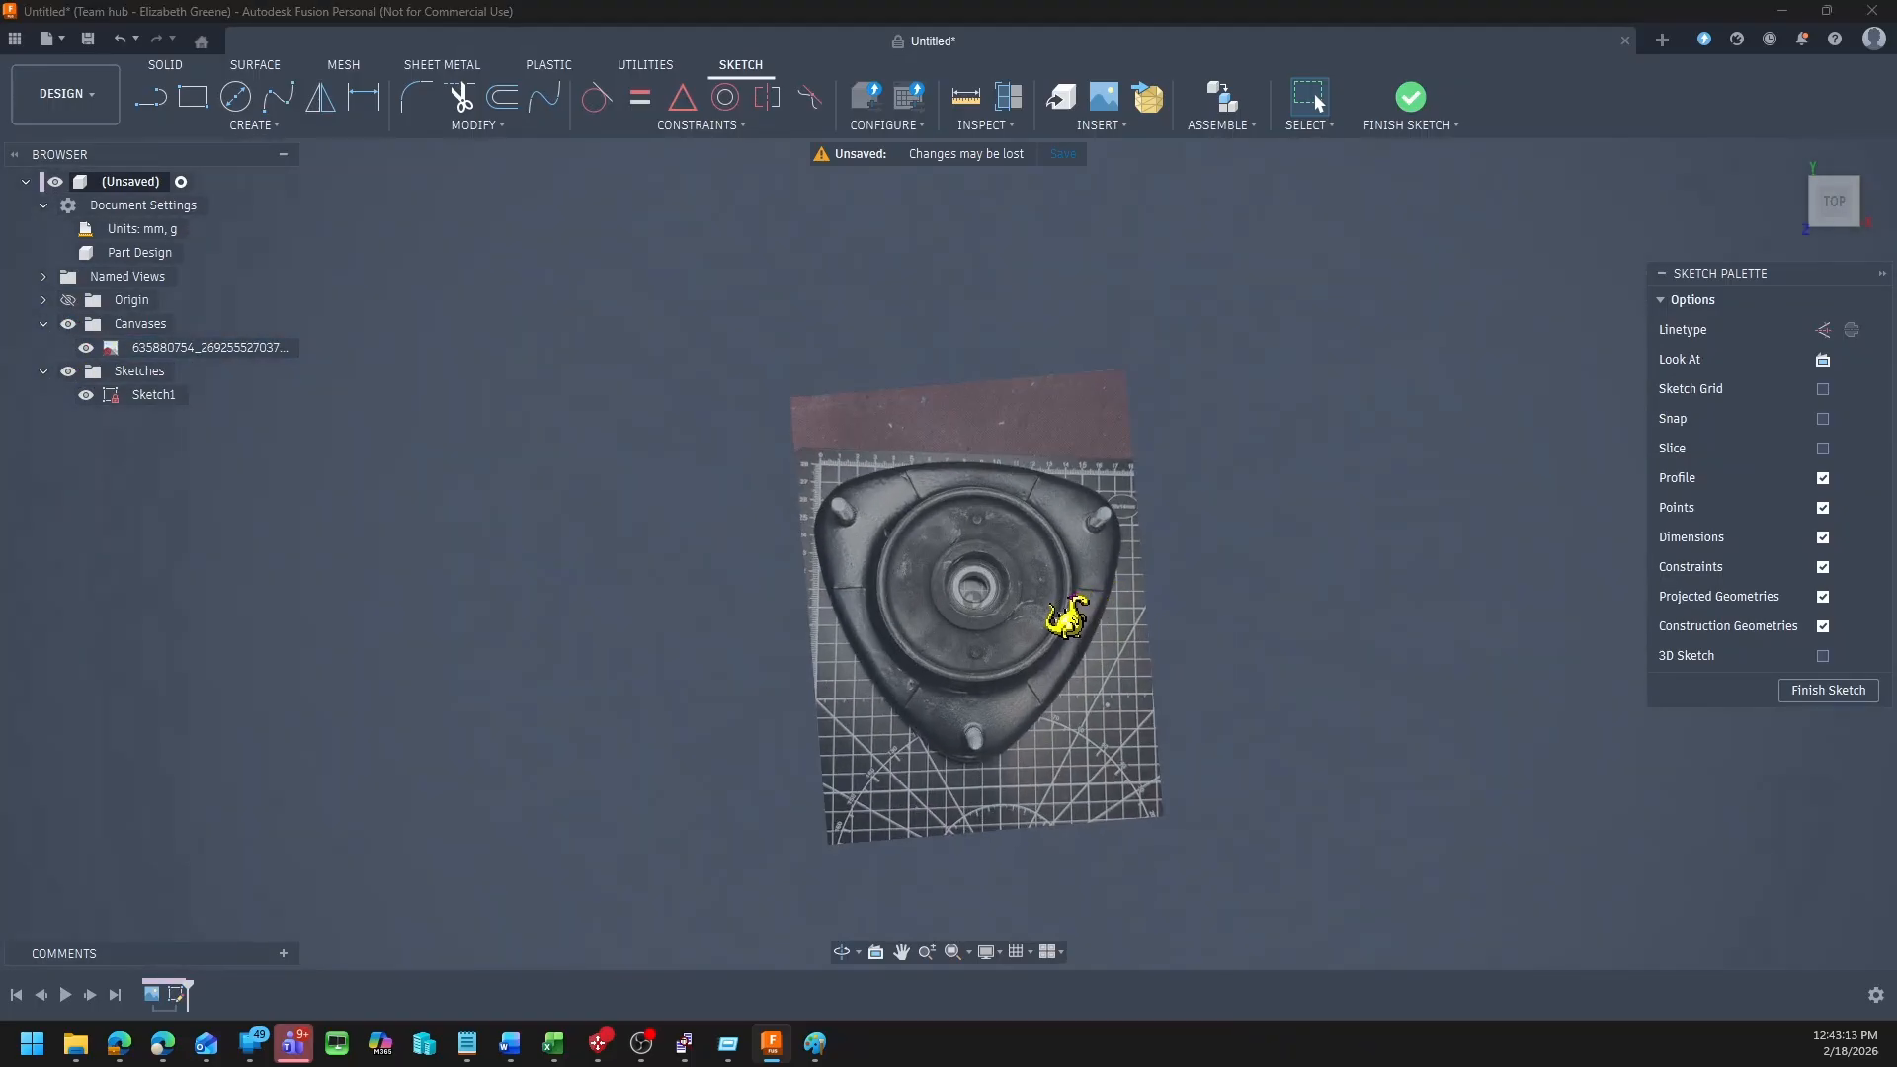
pyautogui.scroll(1, 1067, 605)
pyautogui.press('c')
pyautogui.click(965, 600)
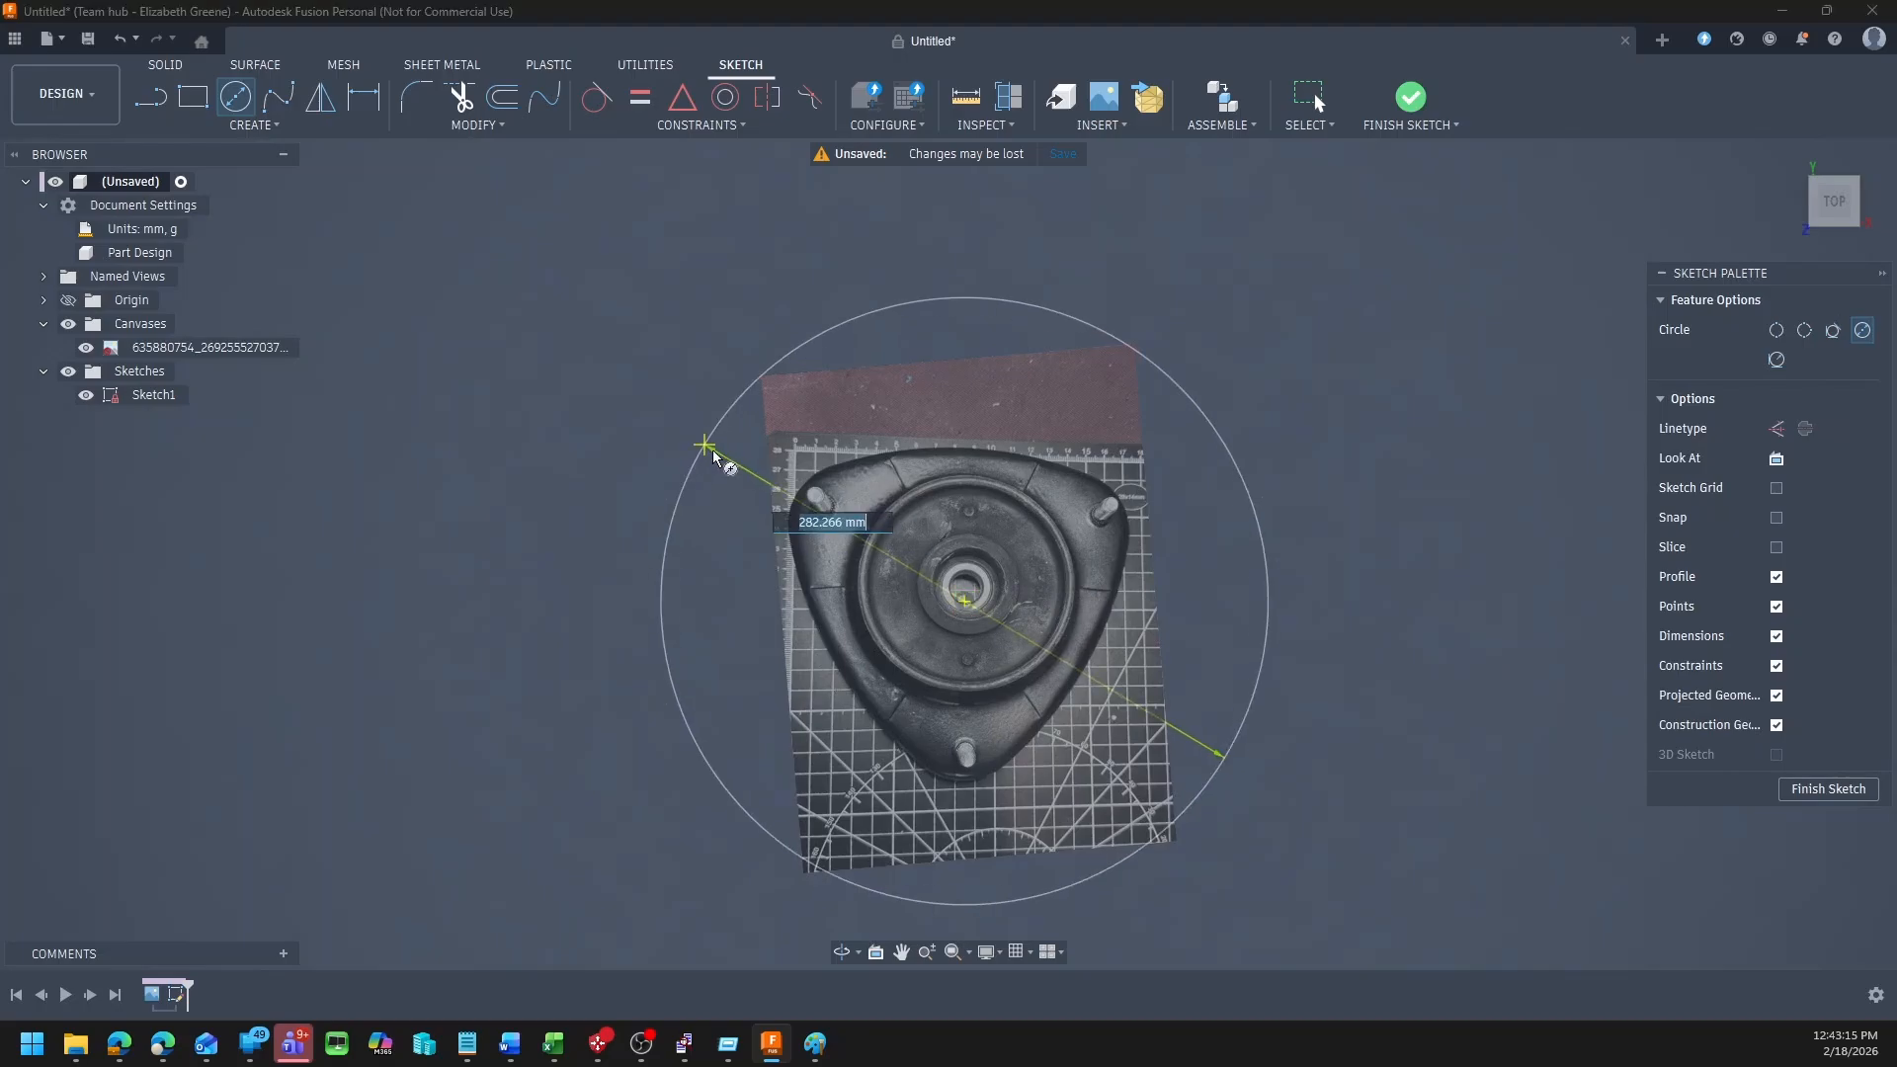
pyautogui.click(809, 492)
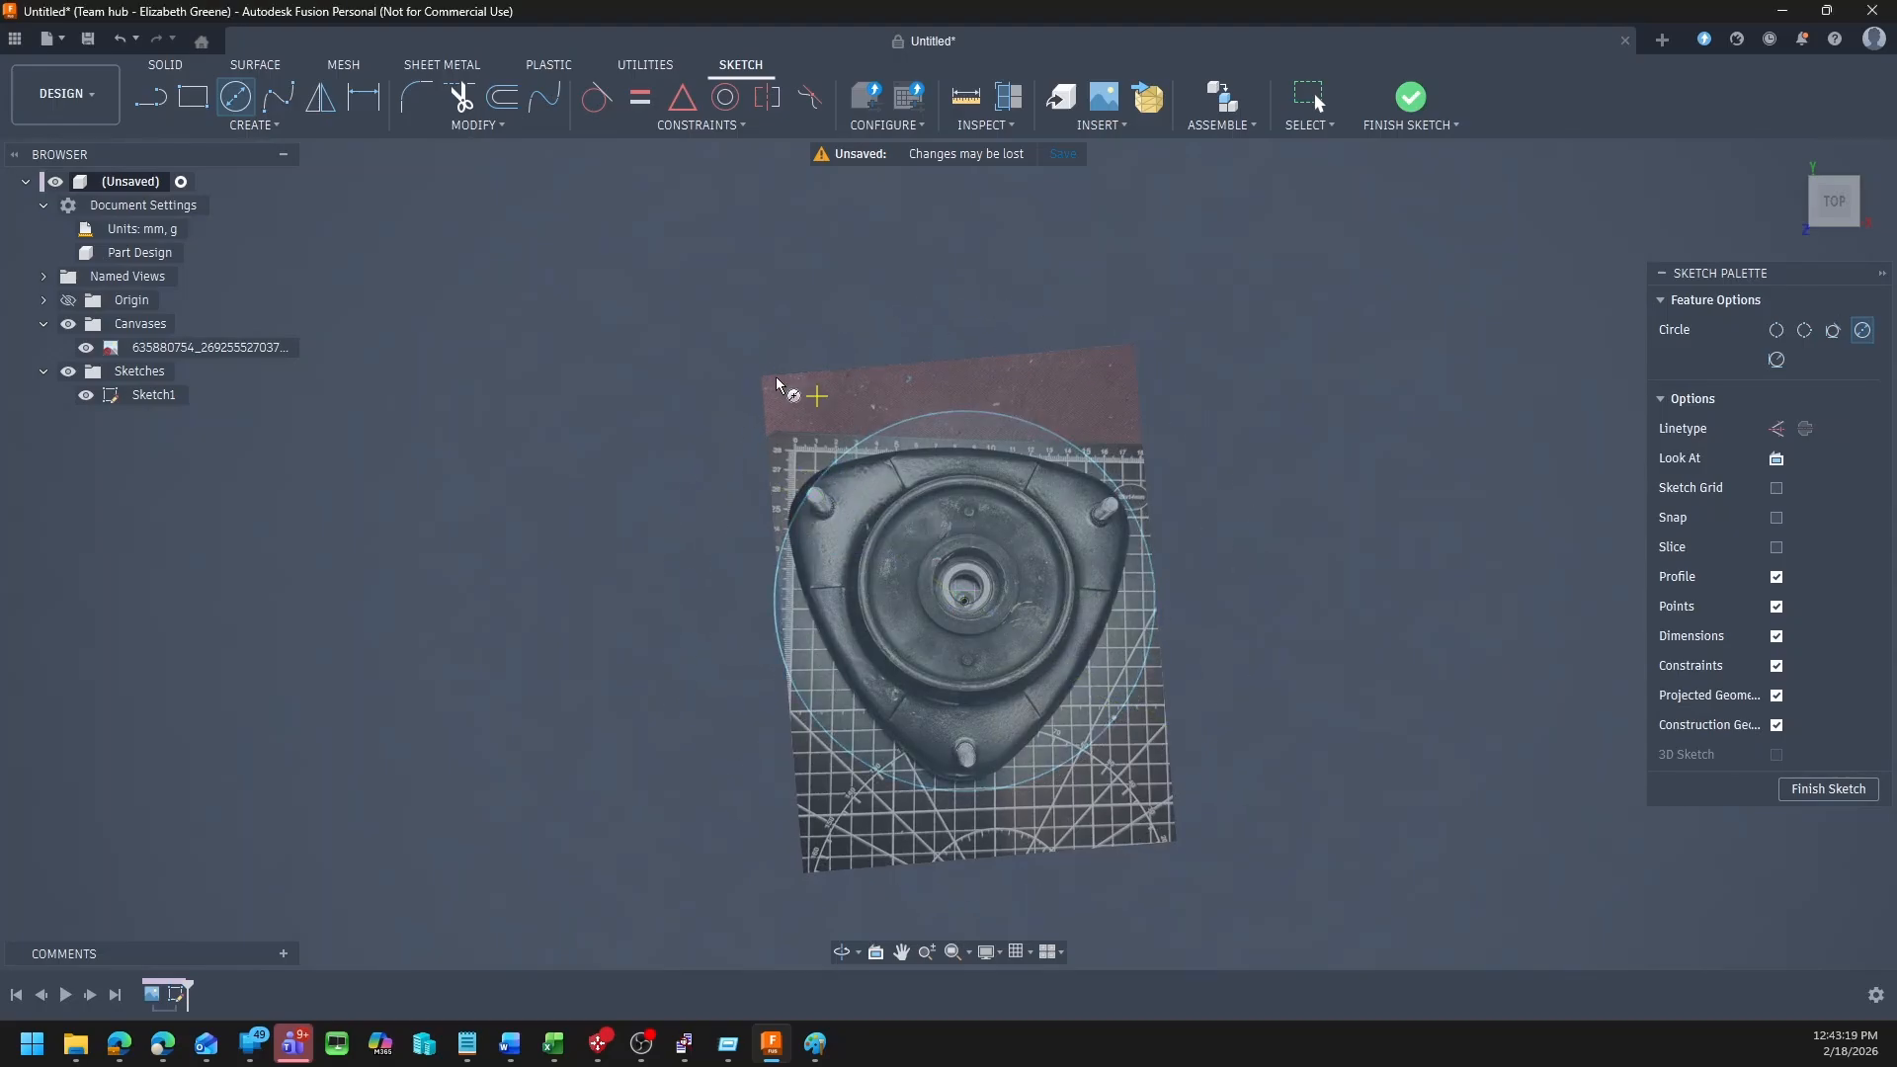
pyautogui.press('Escape')
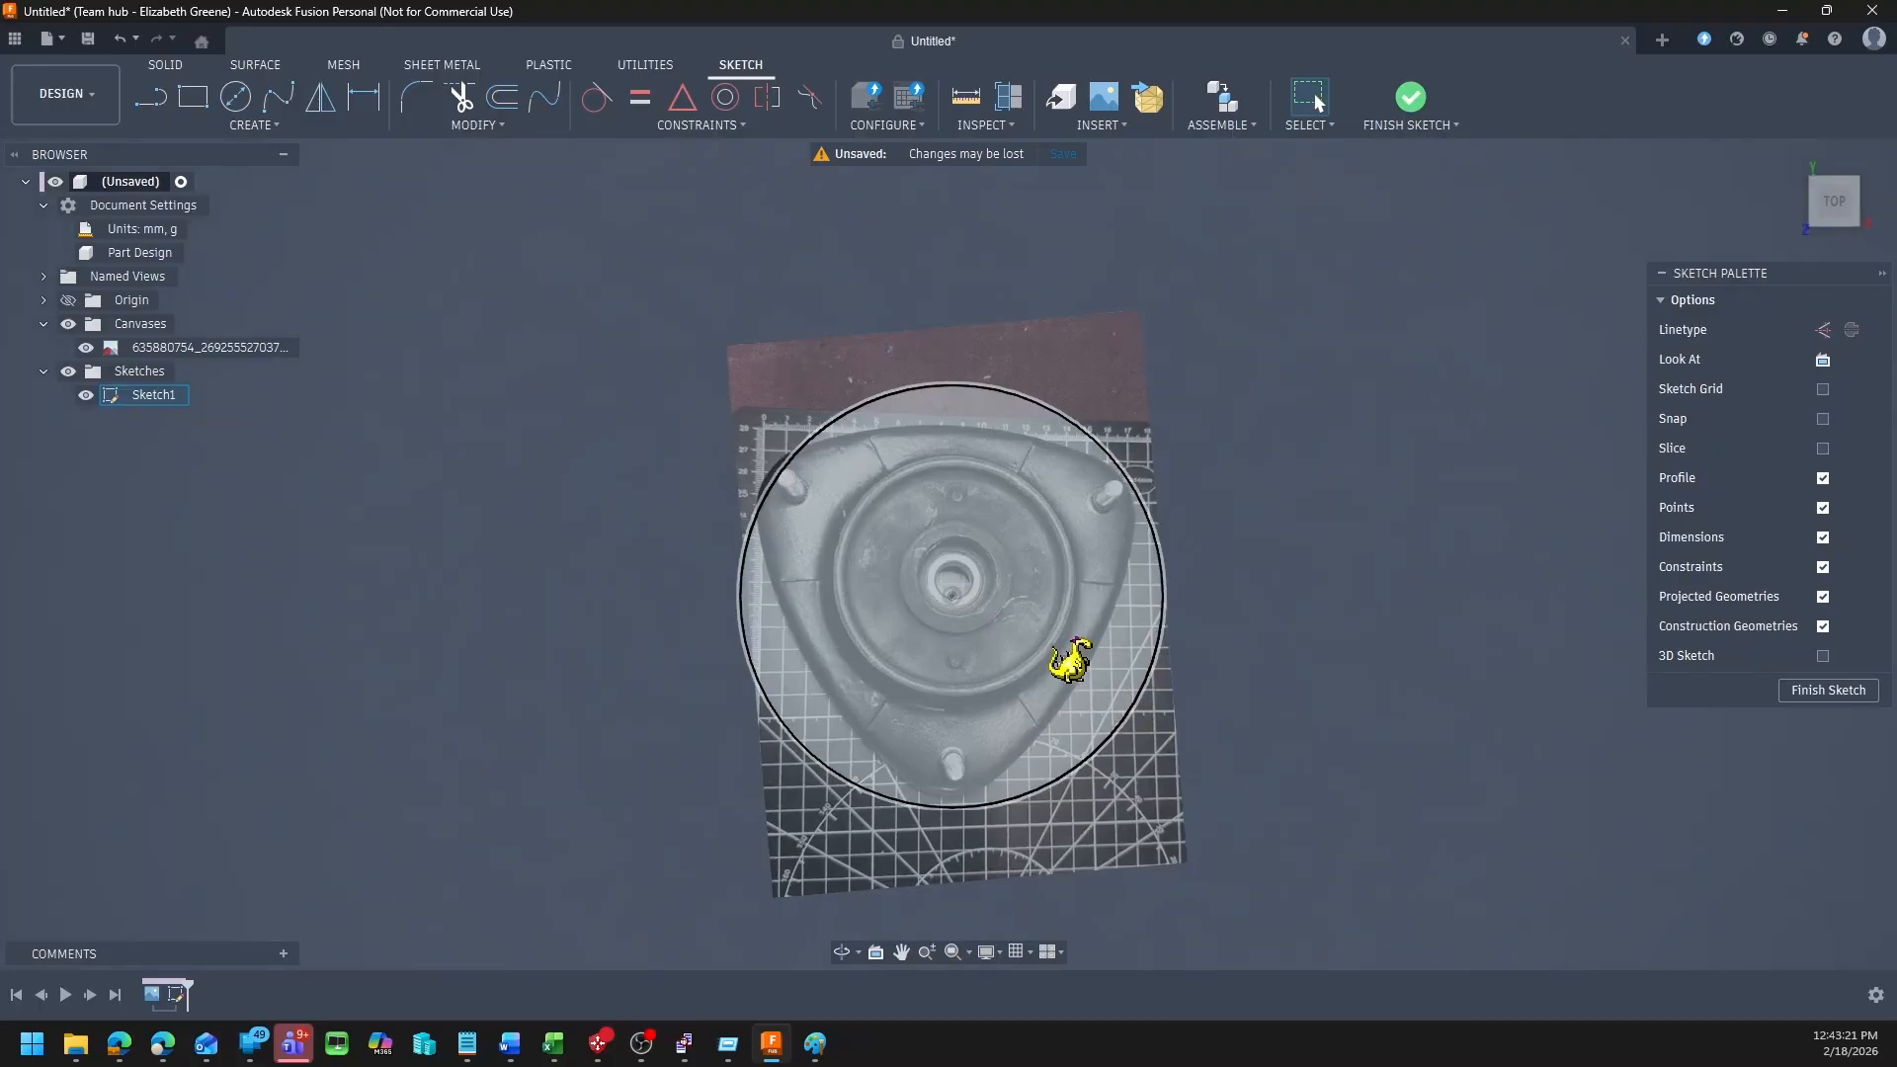
# Step: Move the canvas image 2.31 mm in X and -3.558 mm in Y to centre the mount within the circle
pyautogui.scroll(2, 1057, 672)
pyautogui.rightClick(225, 347)
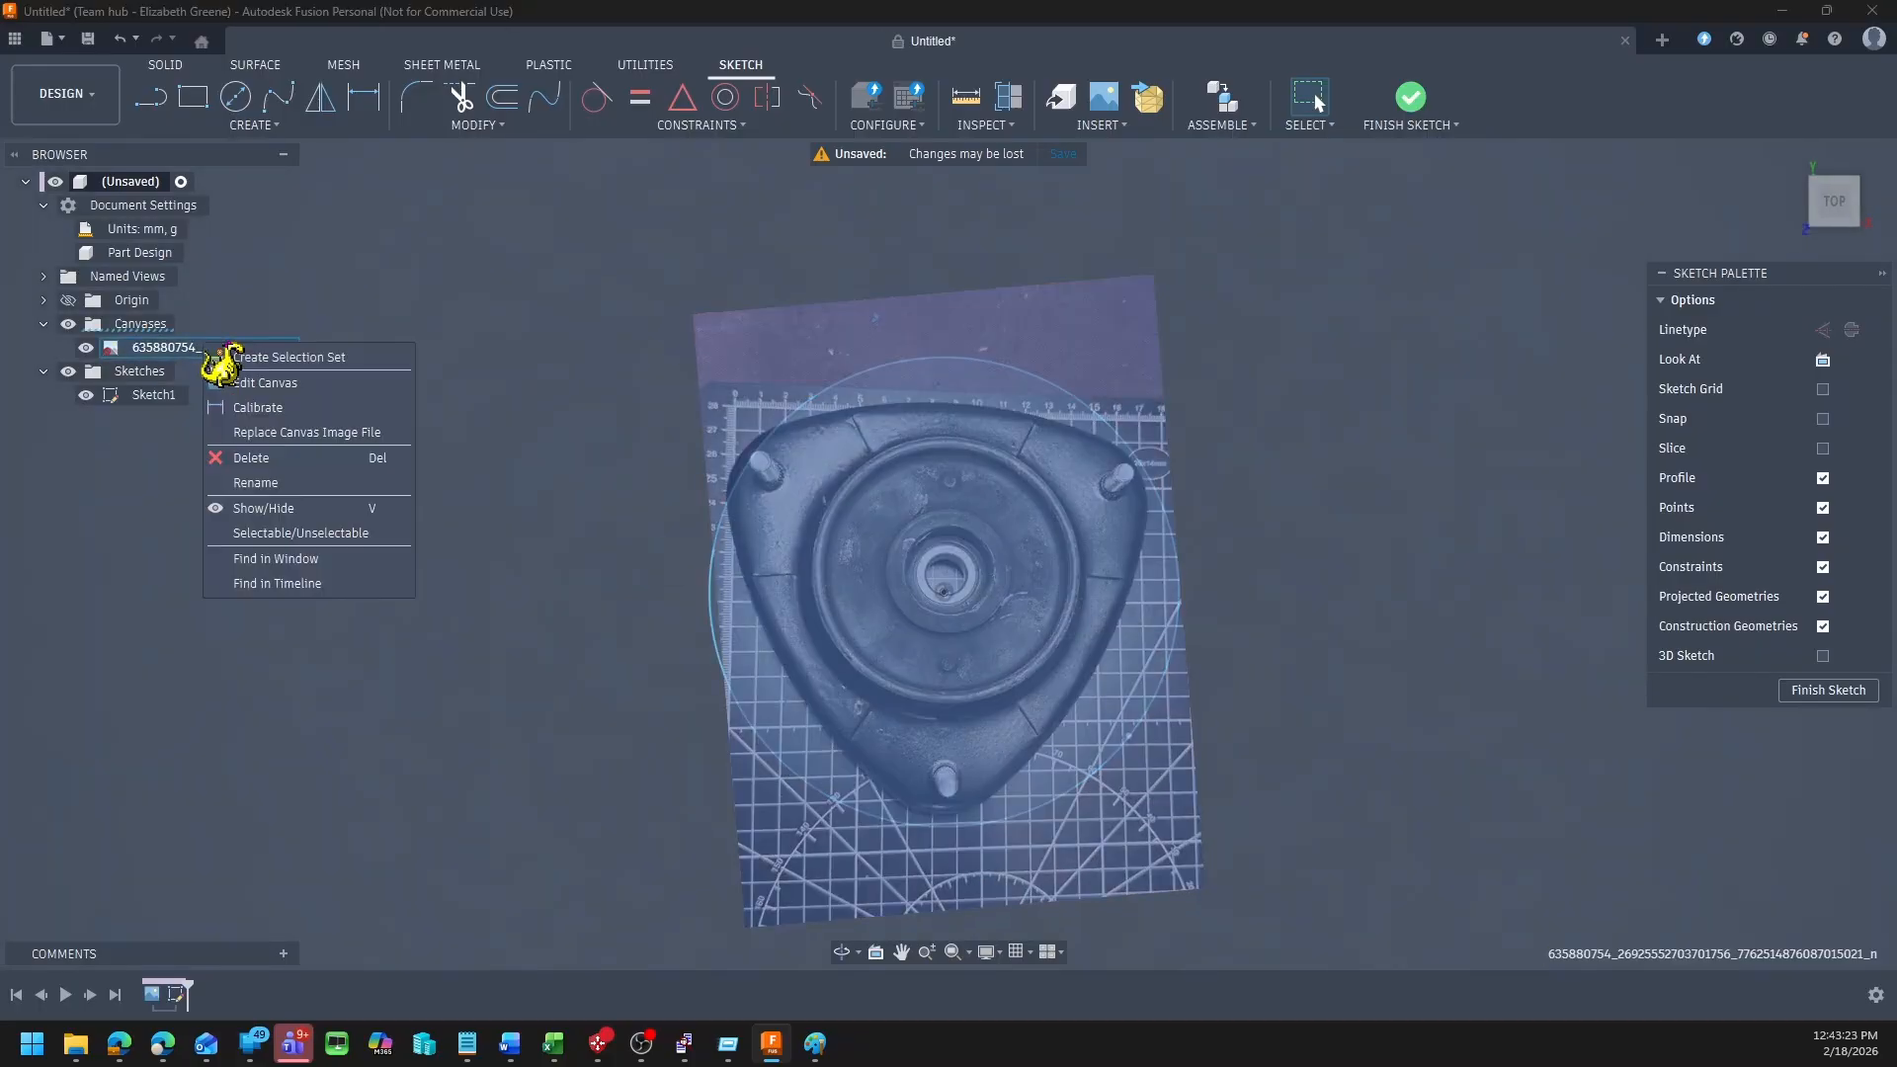
pyautogui.click(267, 386)
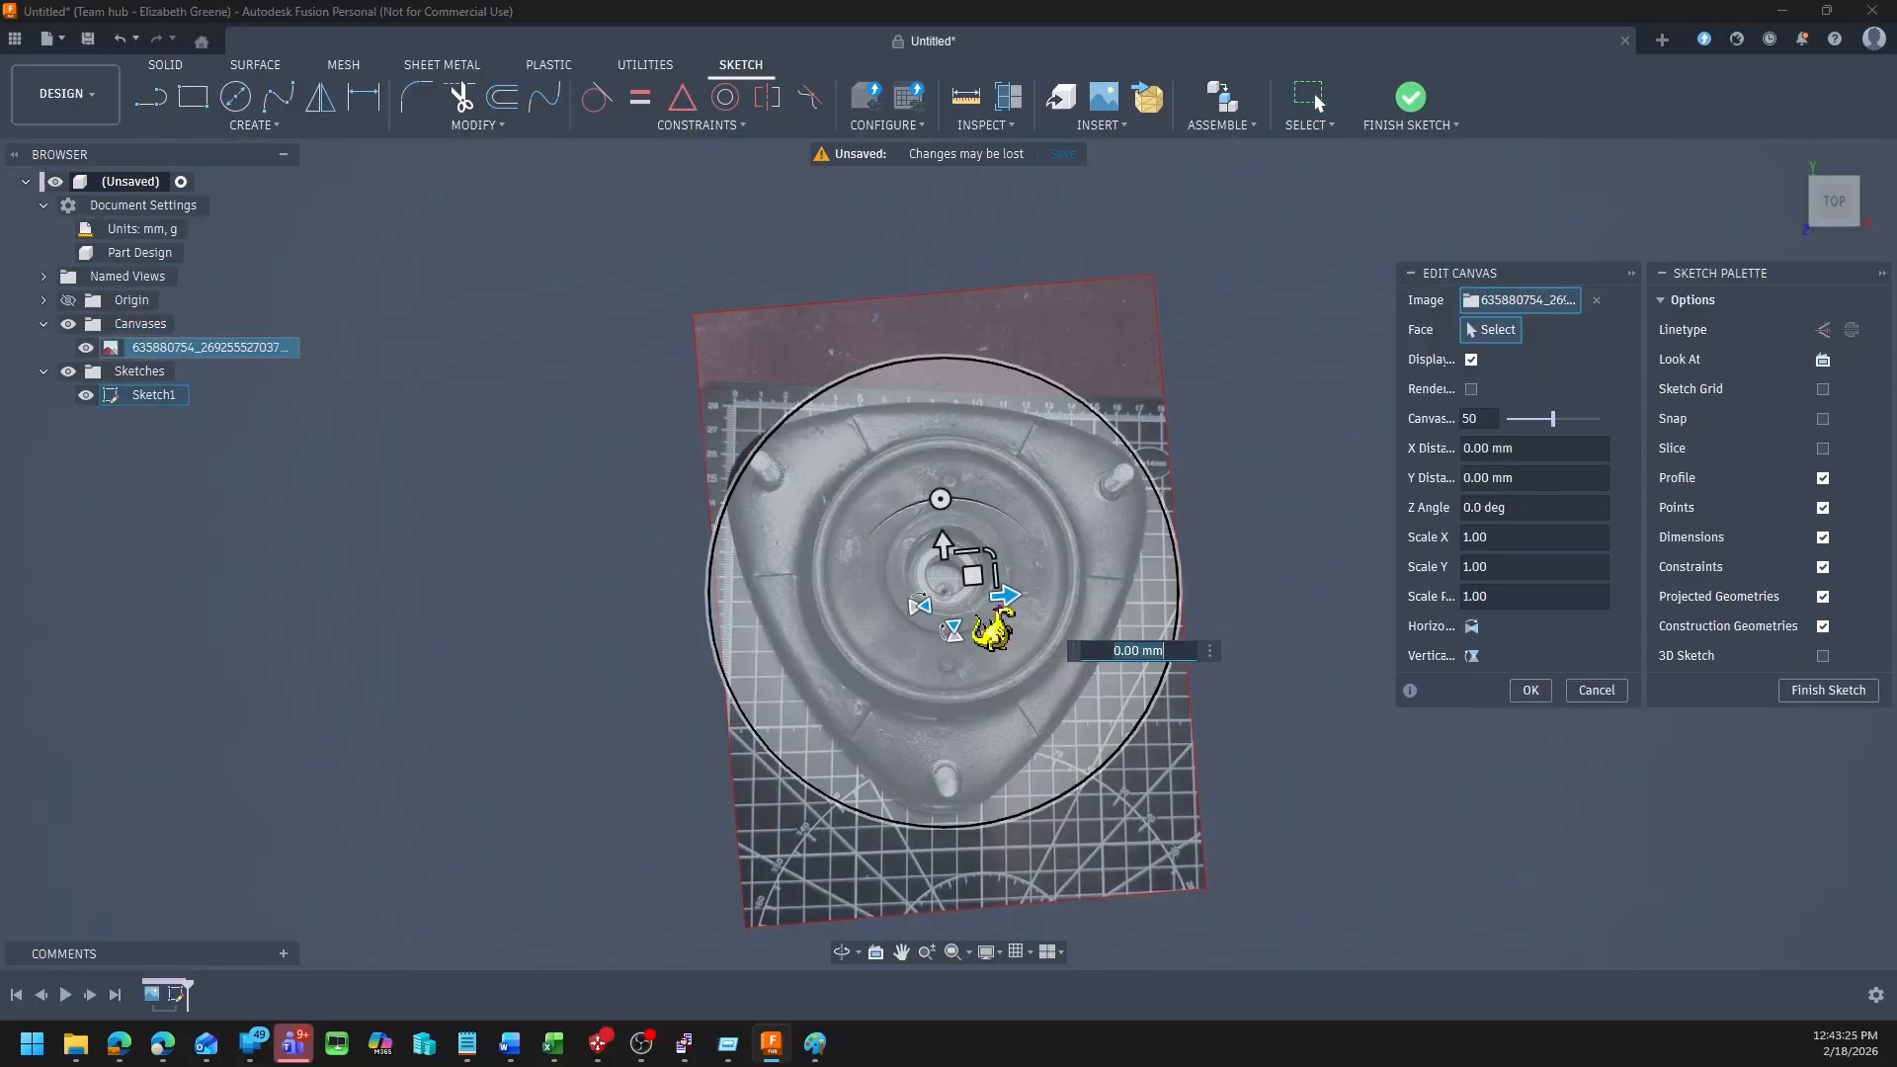
pyautogui.moveTo(968, 574); pyautogui.dragTo(976, 583)
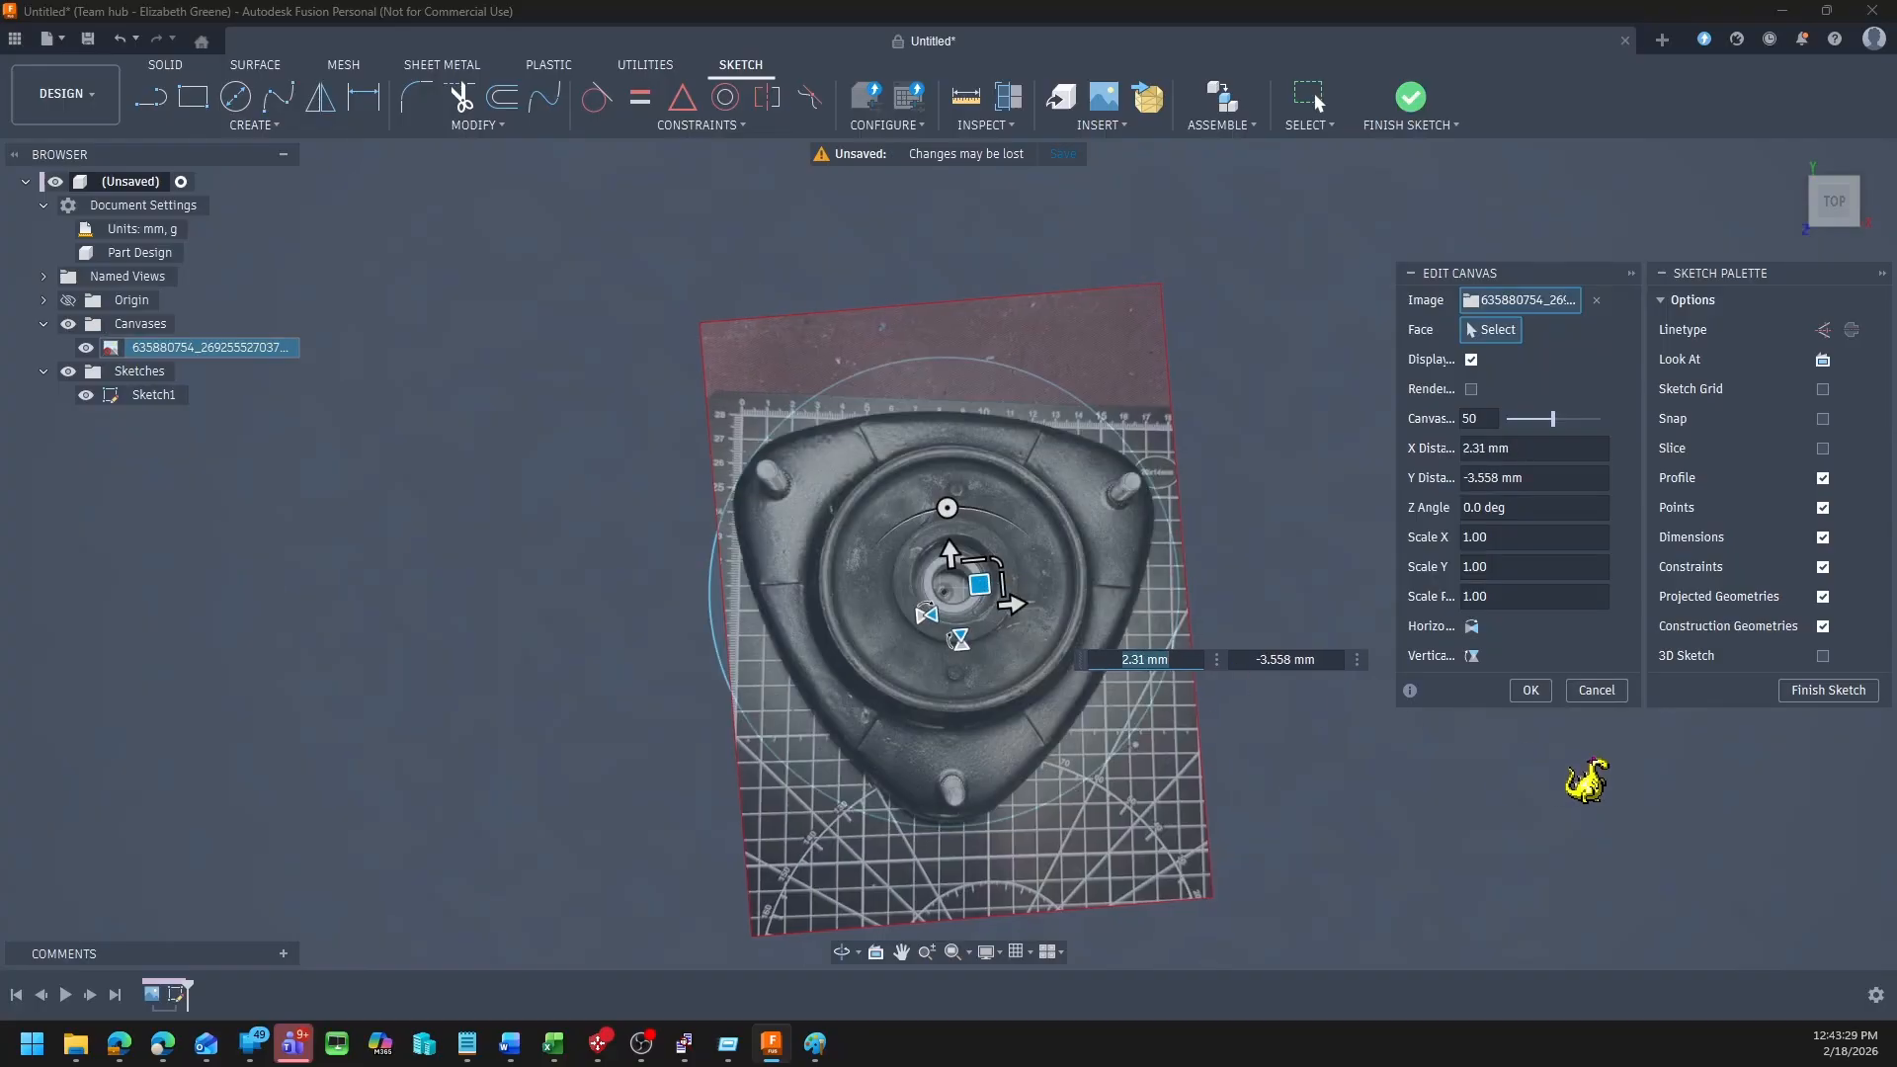
pyautogui.click(1530, 690)
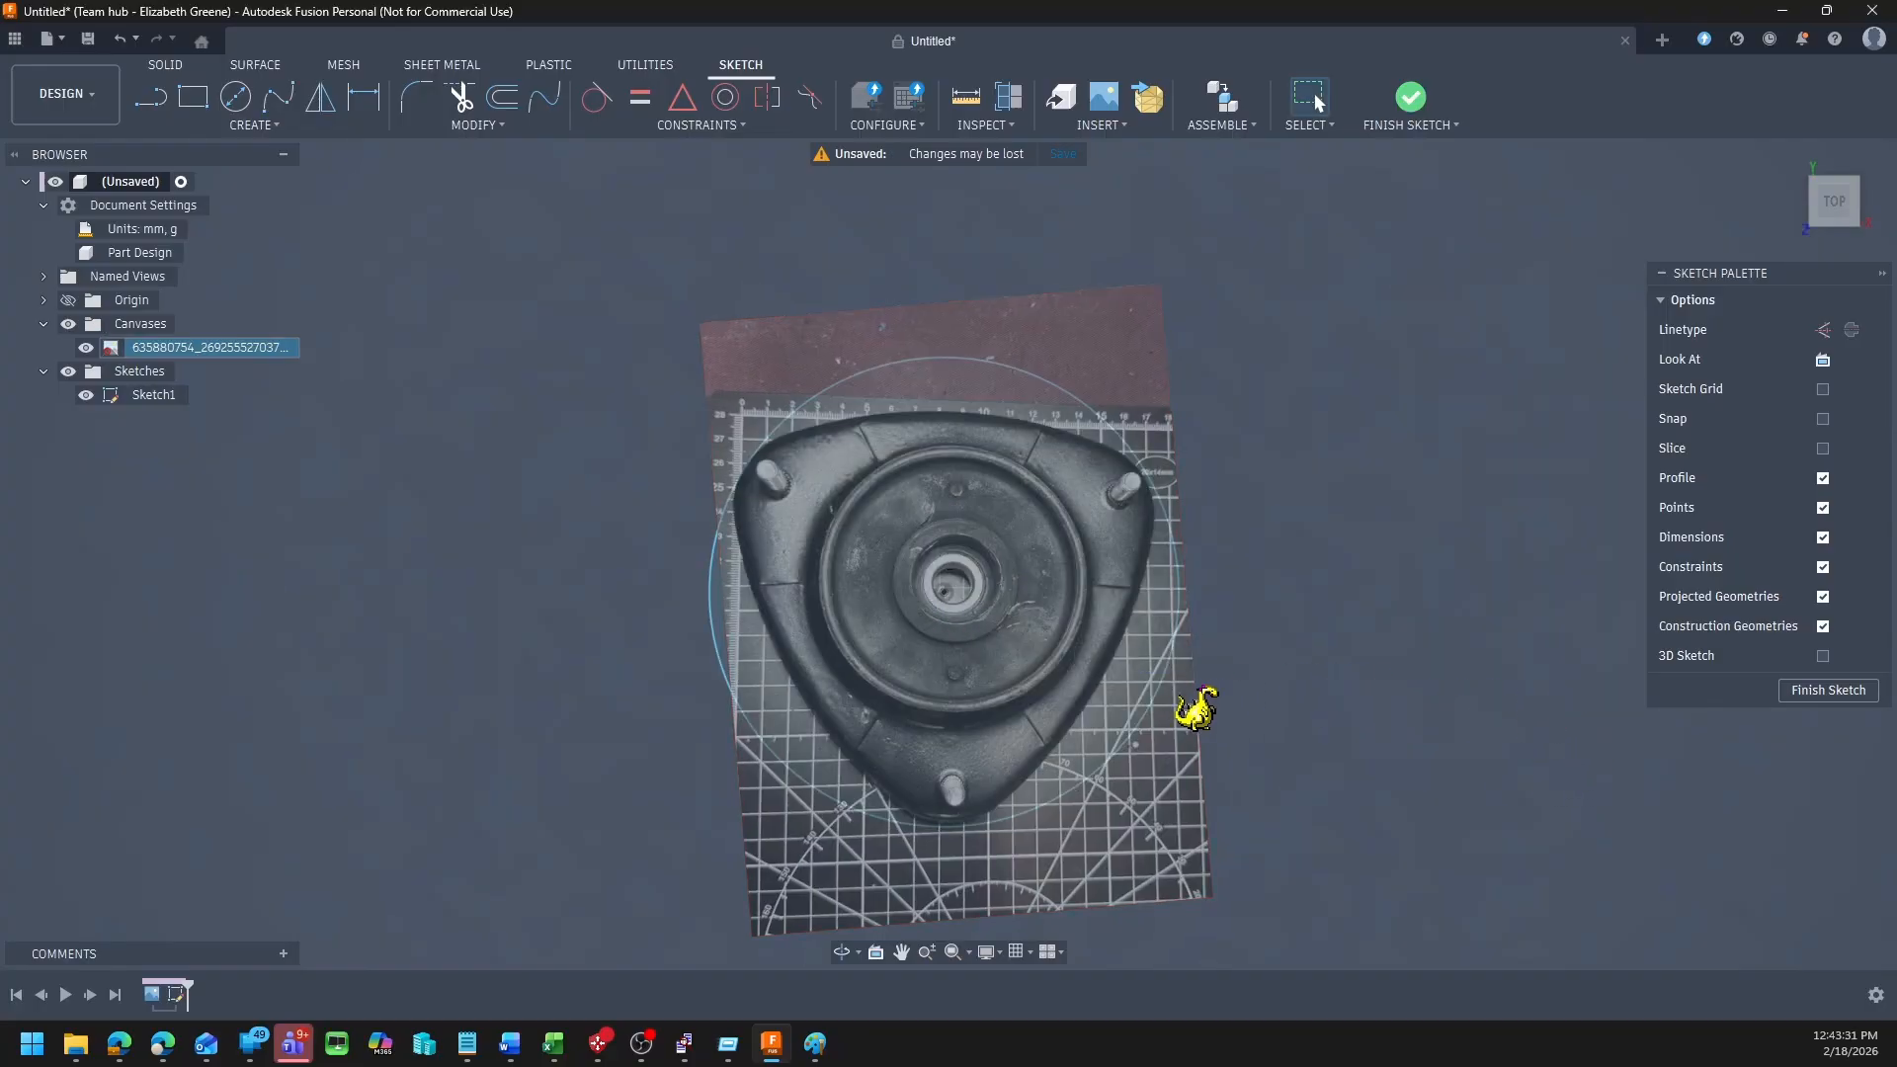
# Step: Convert the large enclosing circle to construction geometry and hide the canvas image
pyautogui.click(1175, 703)
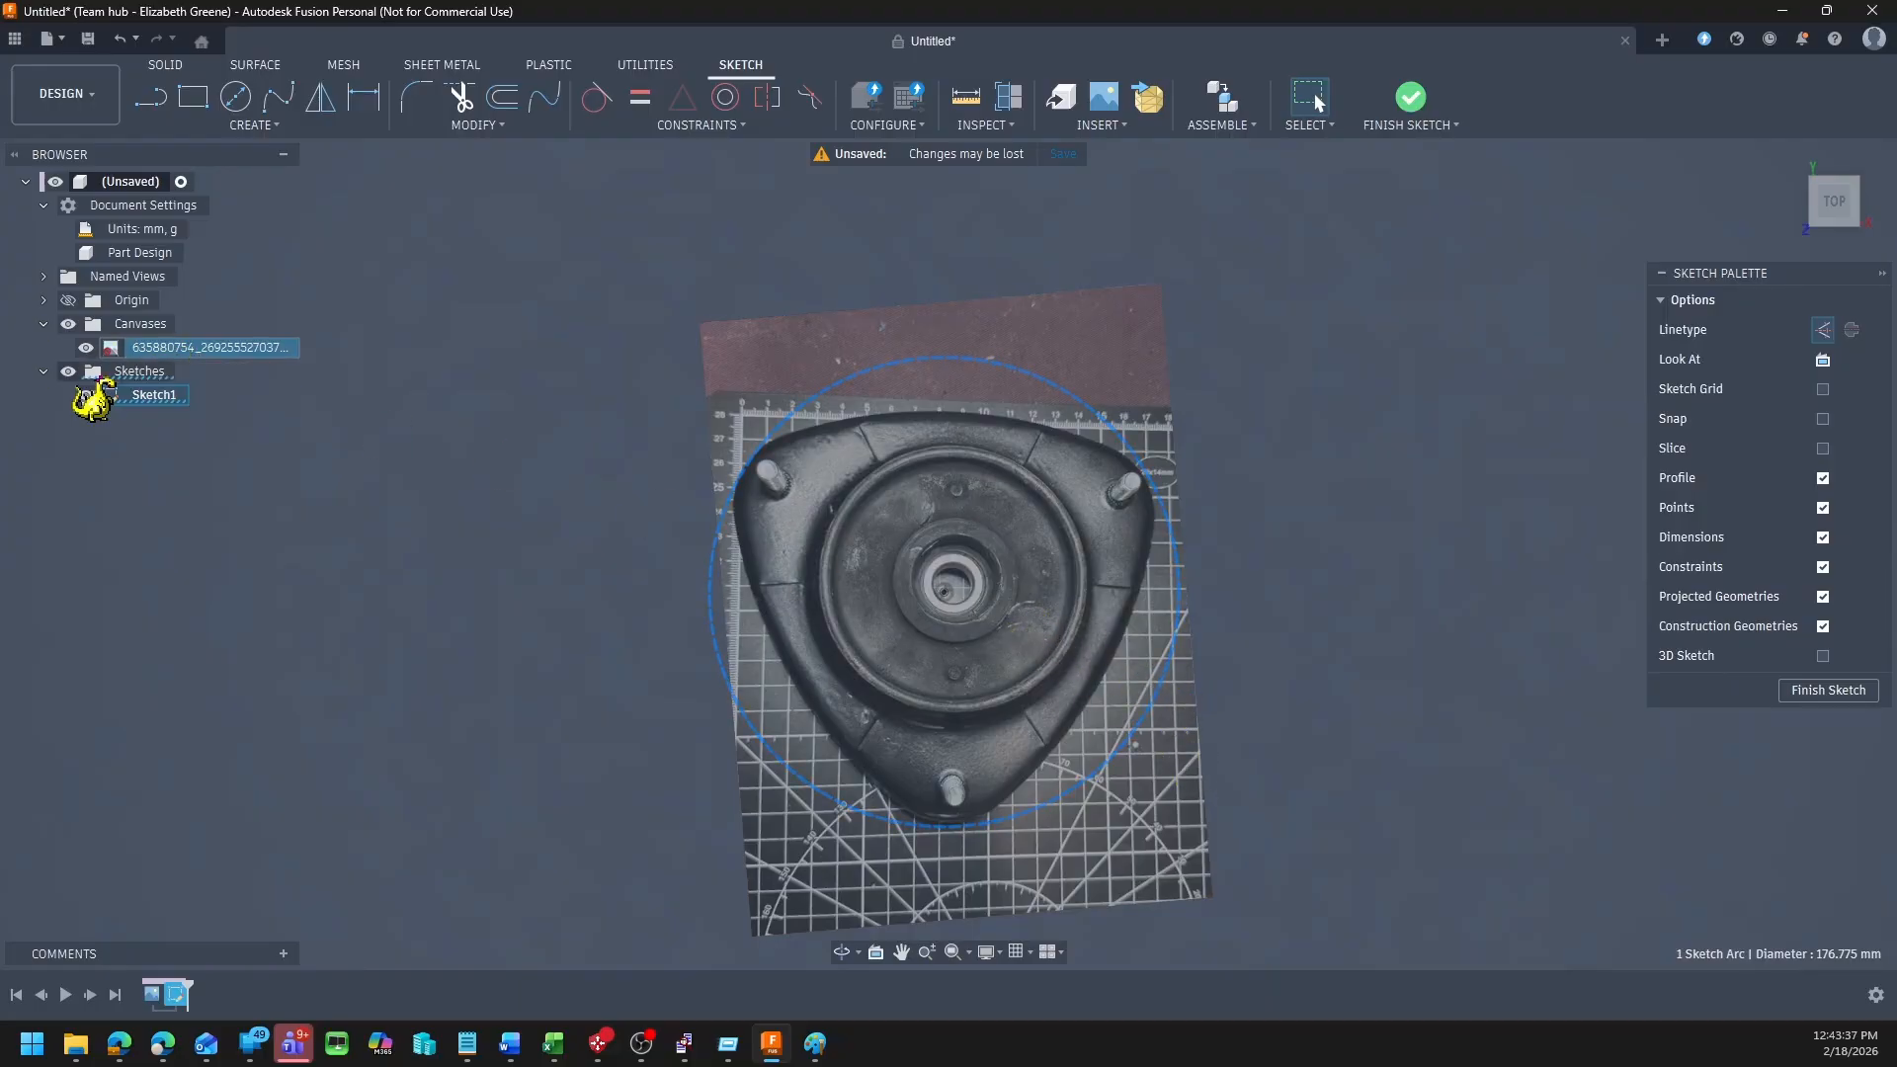
pyautogui.click(68, 324)
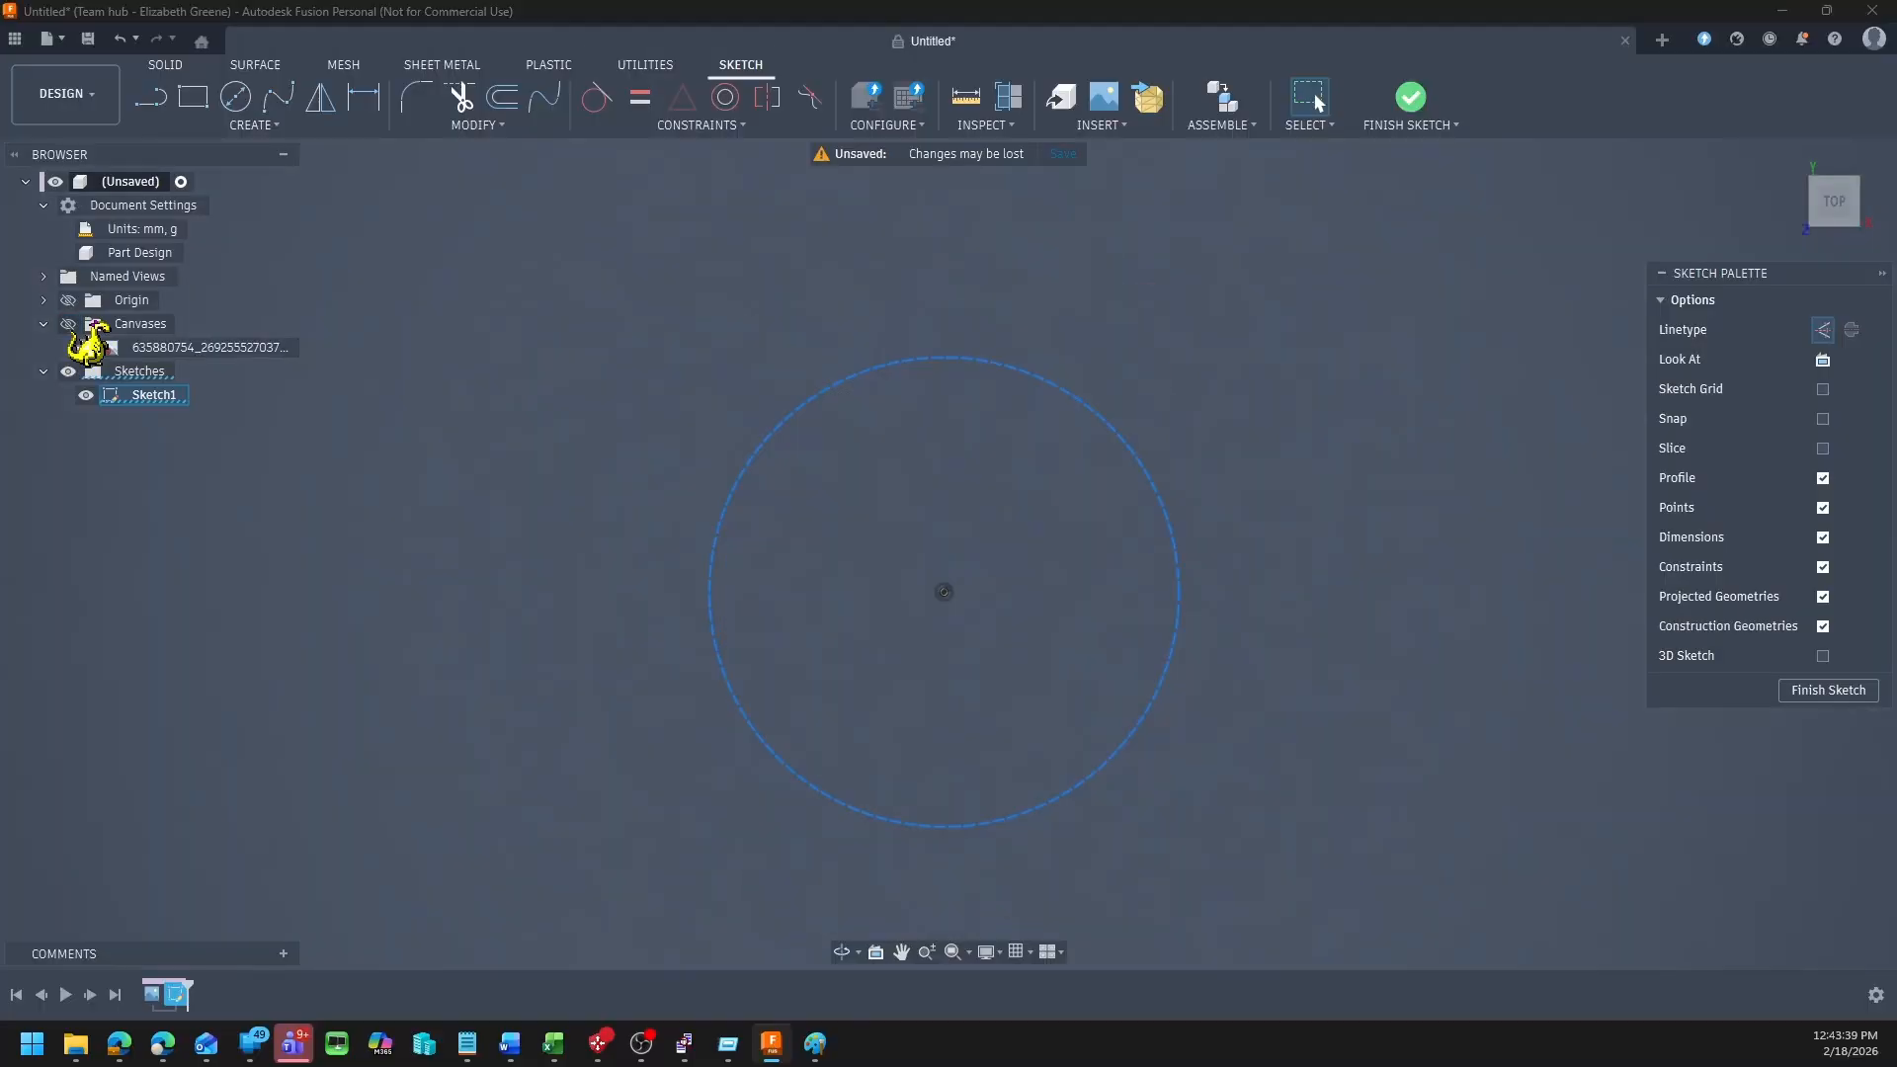
pyautogui.click(68, 325)
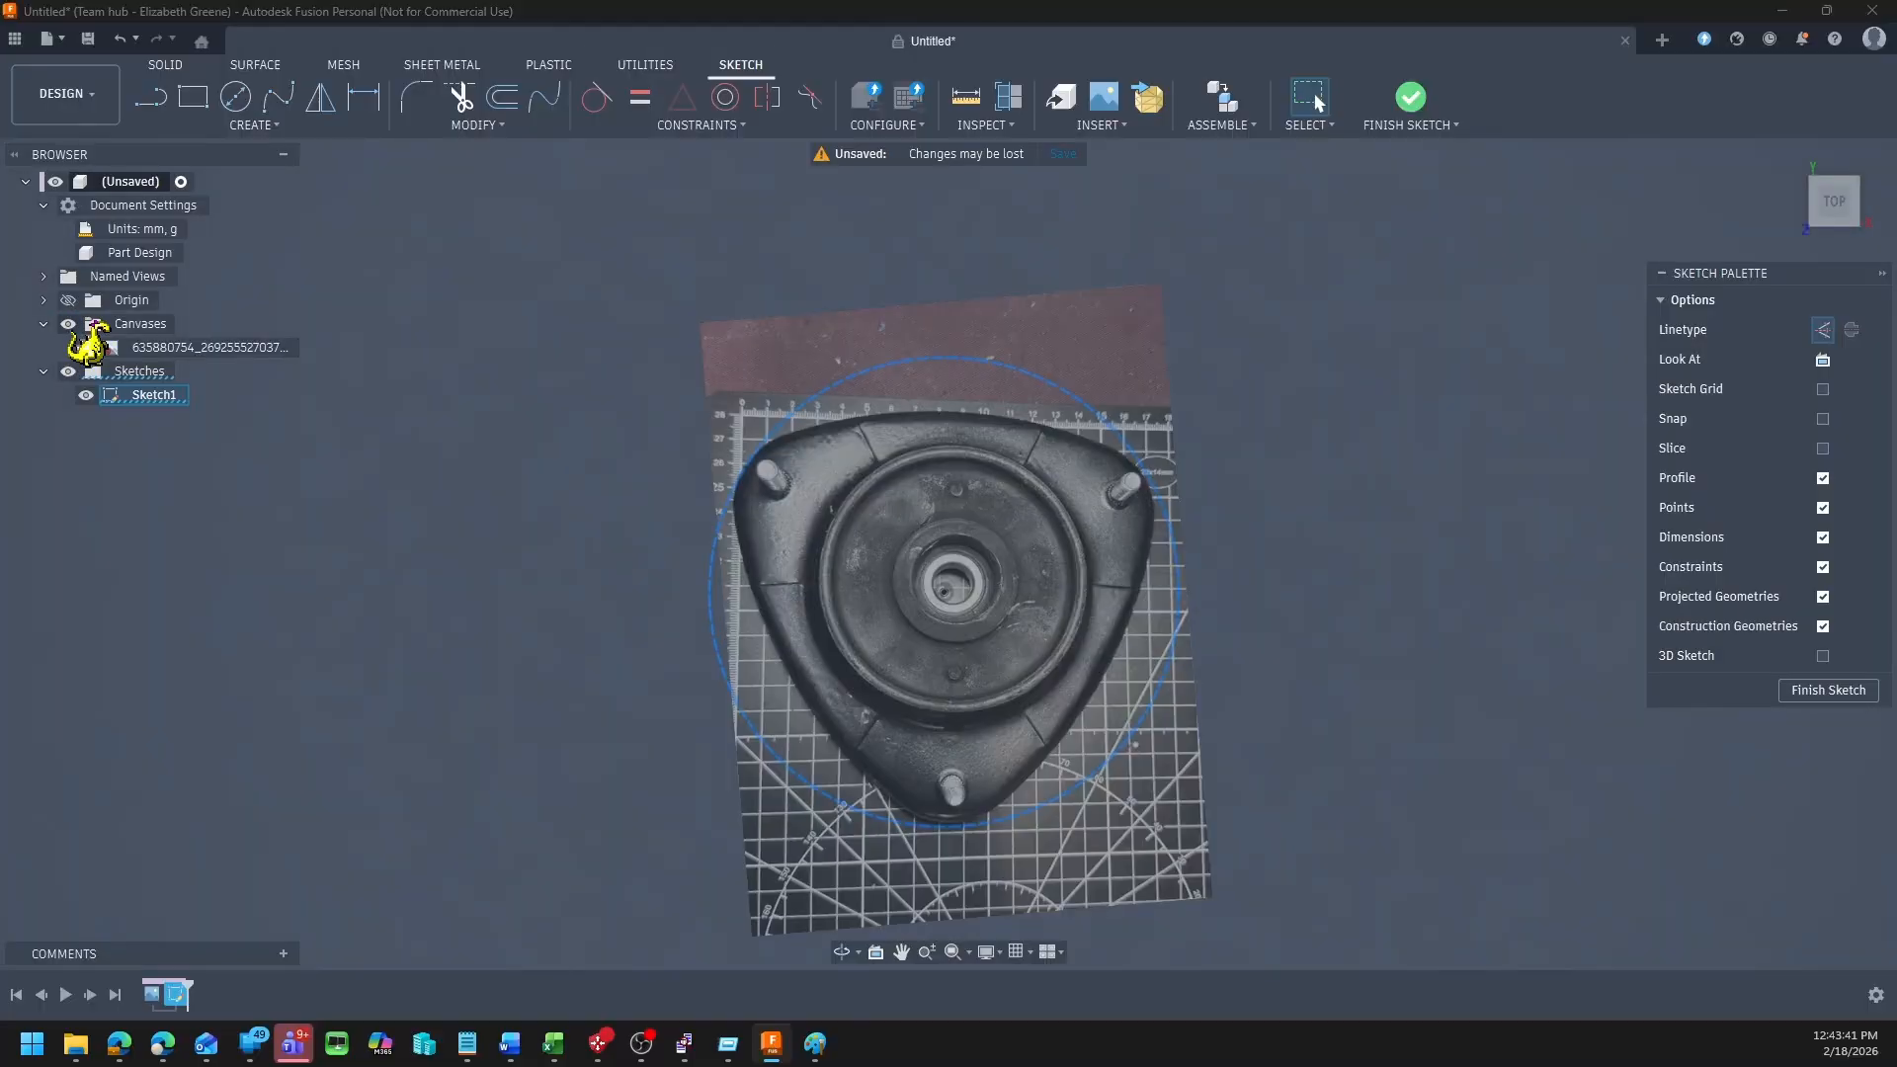
pyautogui.click(68, 324)
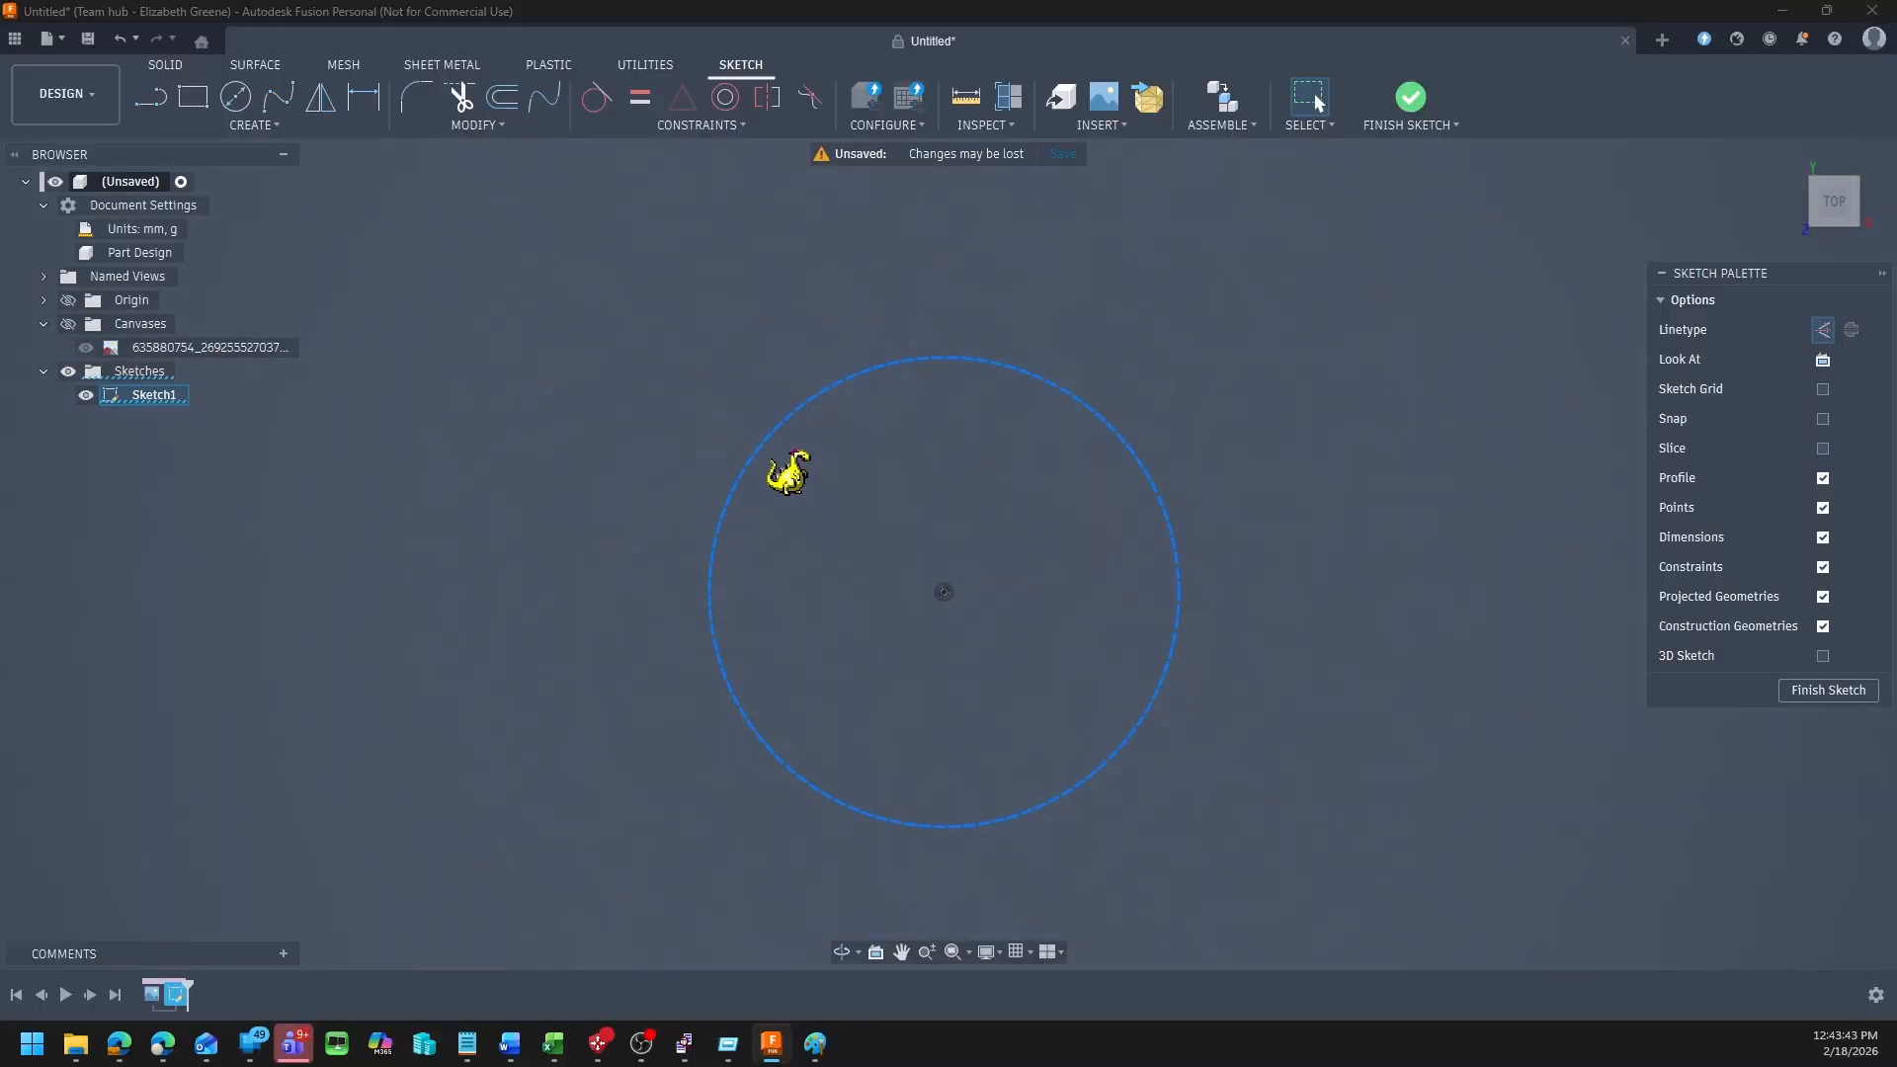
# Step: Draw a slanted line about 59 mm long near the circle's centre and constrain it to pass through the origin
pyautogui.press('l')
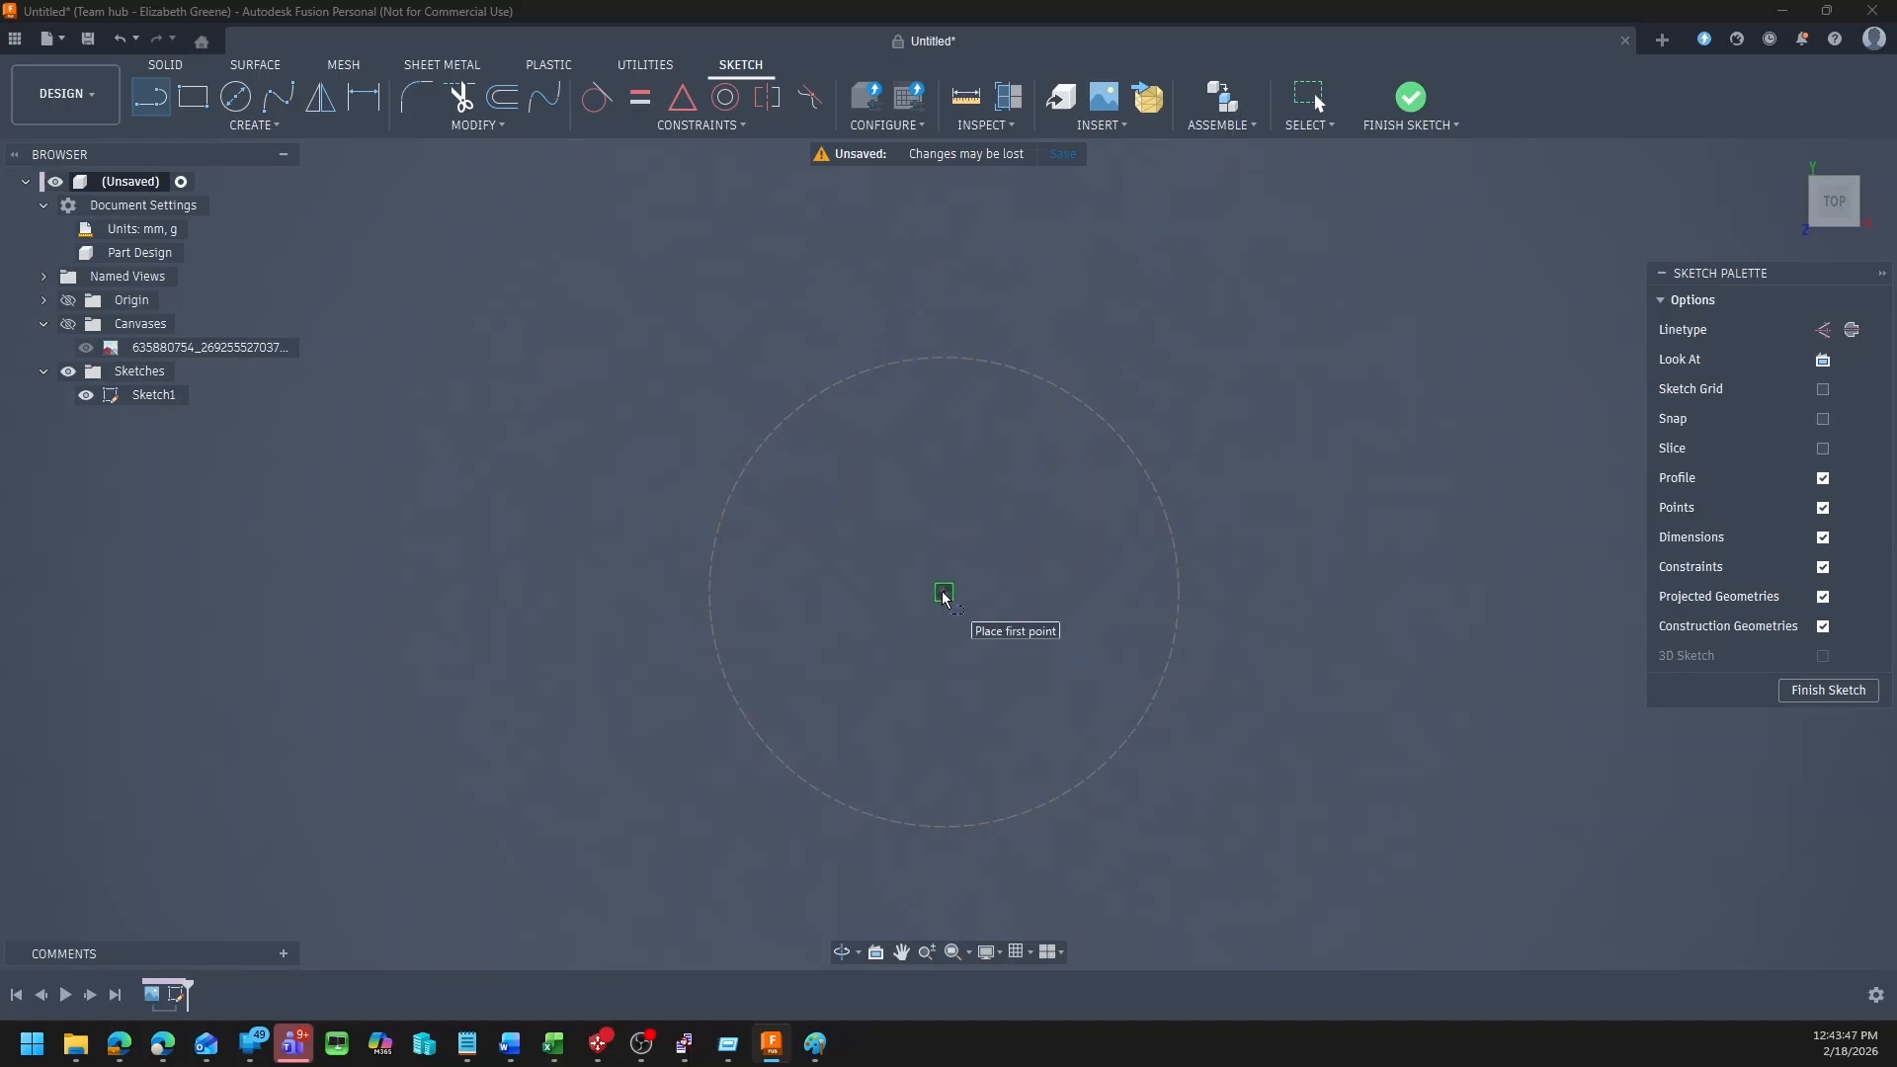
pyautogui.click(944, 505)
pyautogui.click(900, 656)
pyautogui.press('Escape')
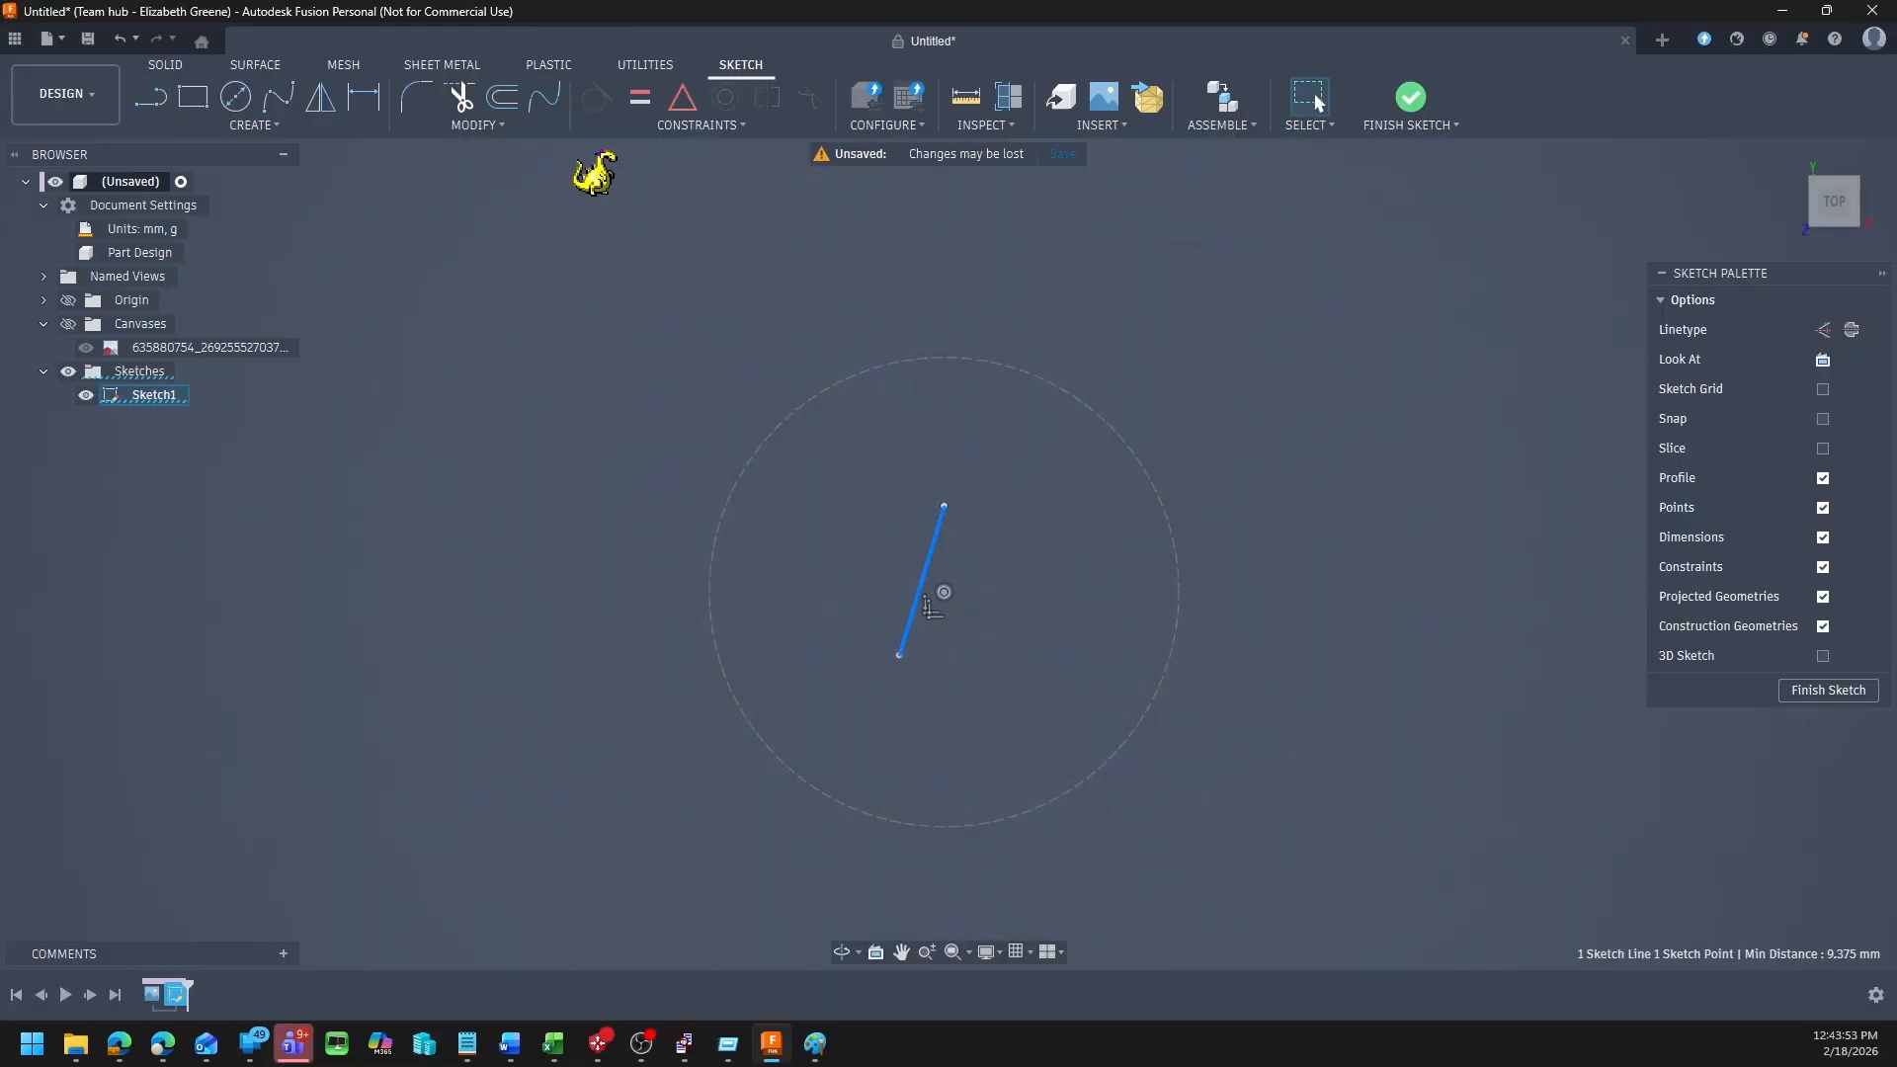
pyautogui.click(657, 124)
pyautogui.click(624, 166)
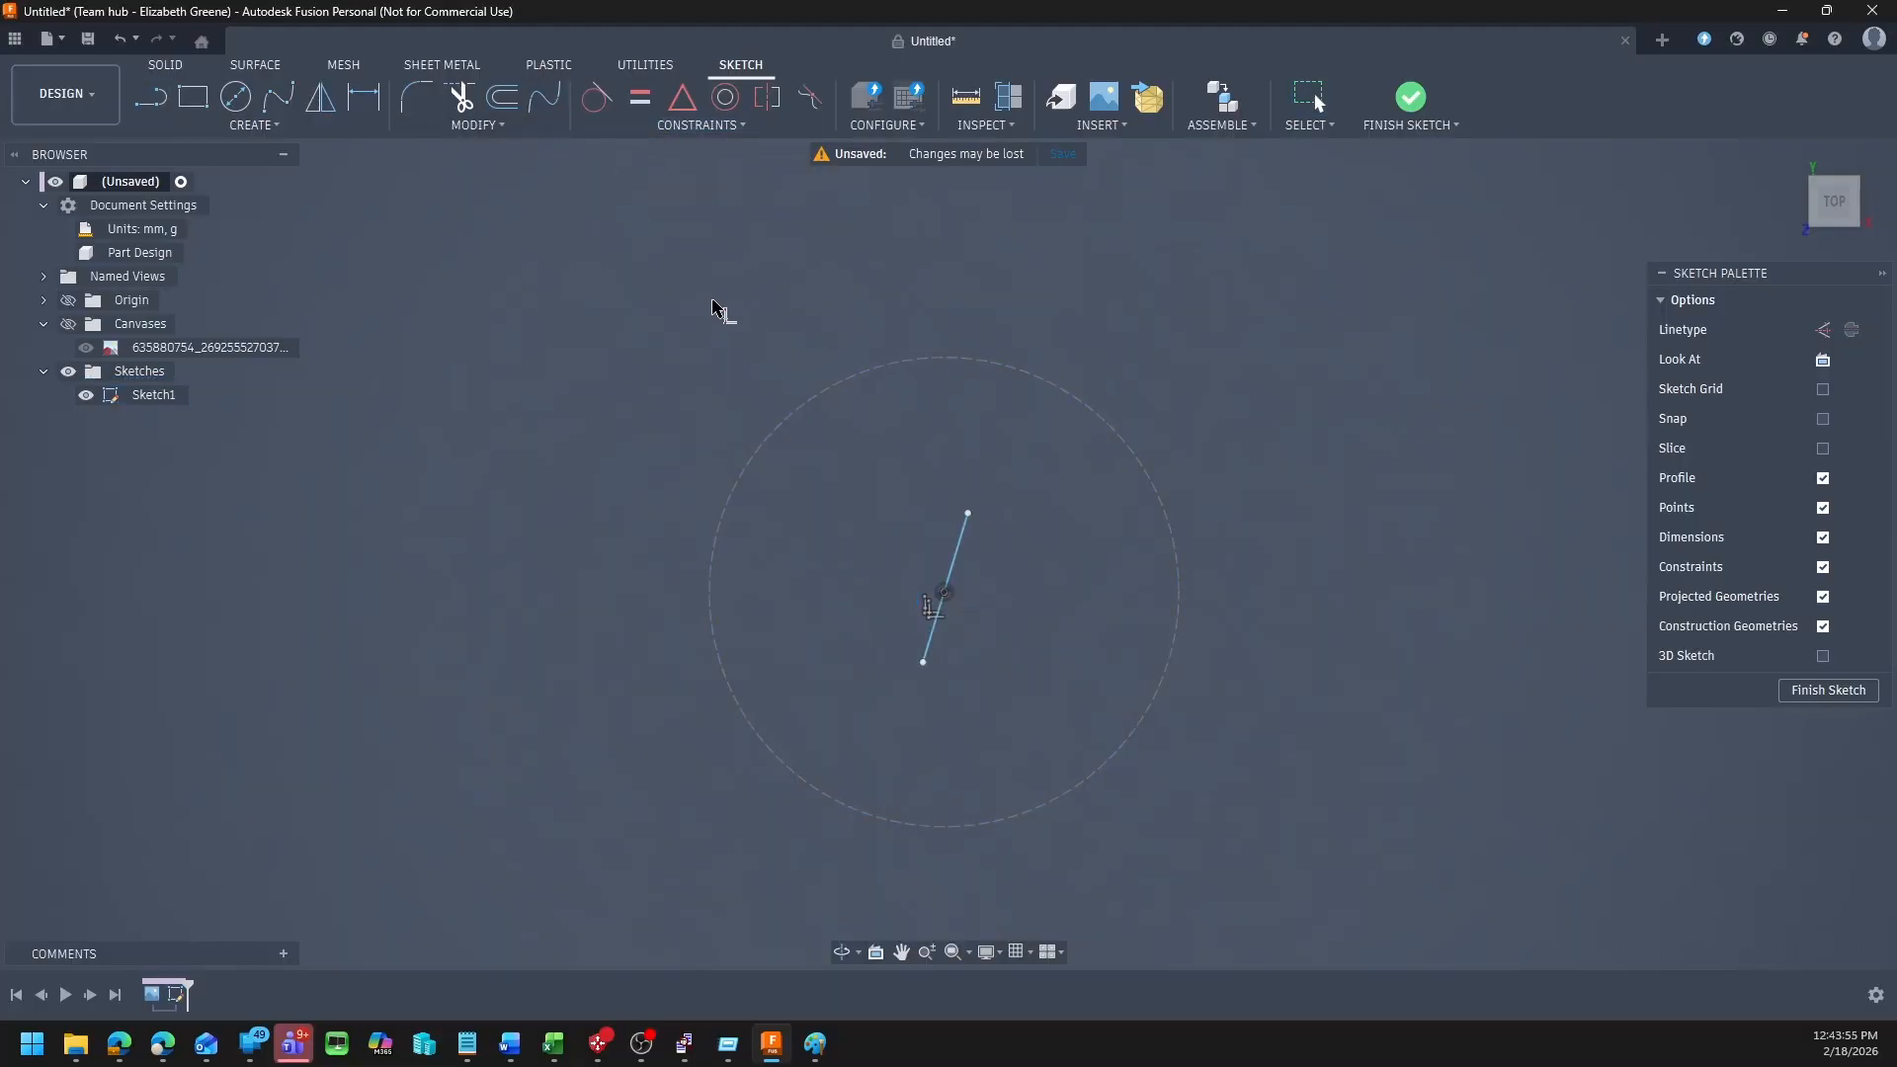
# Step: Constrain the line through the origin to be vertical
pyautogui.click(937, 635)
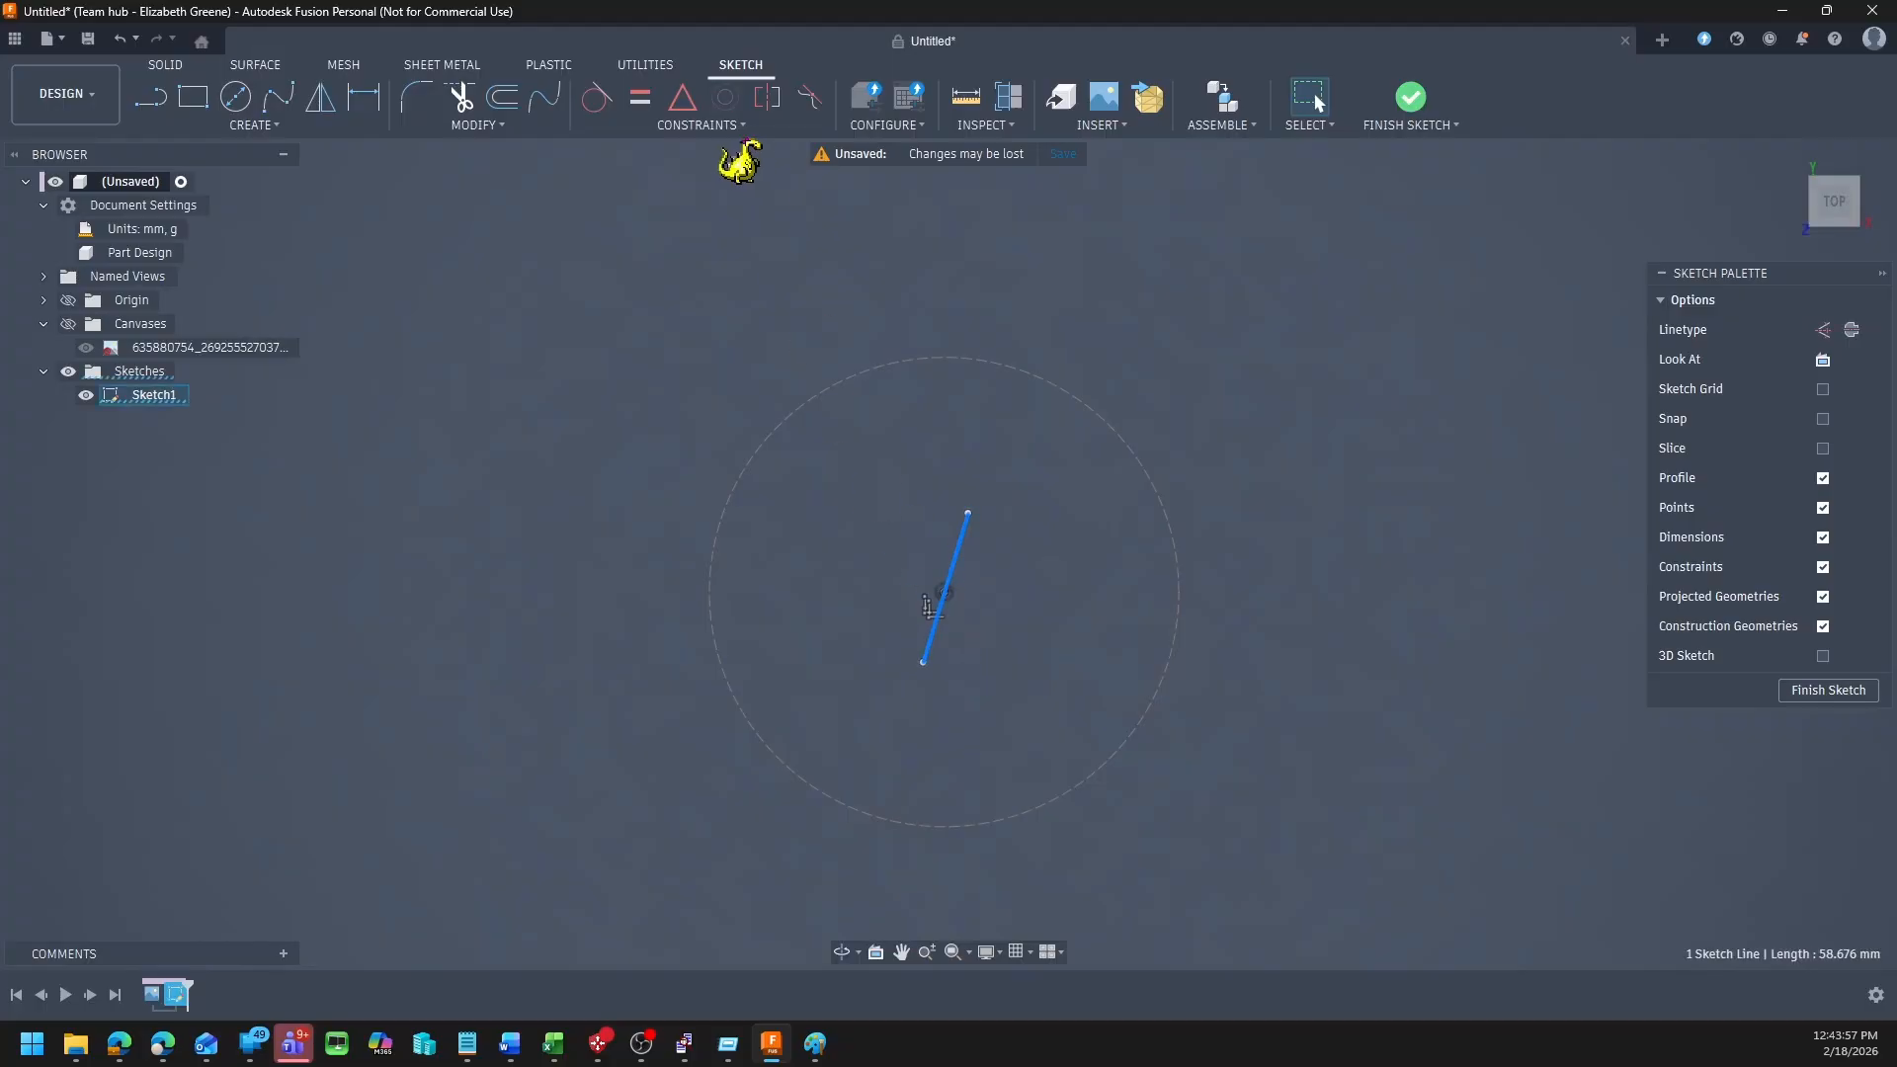
pyautogui.click(719, 127)
pyautogui.click(664, 141)
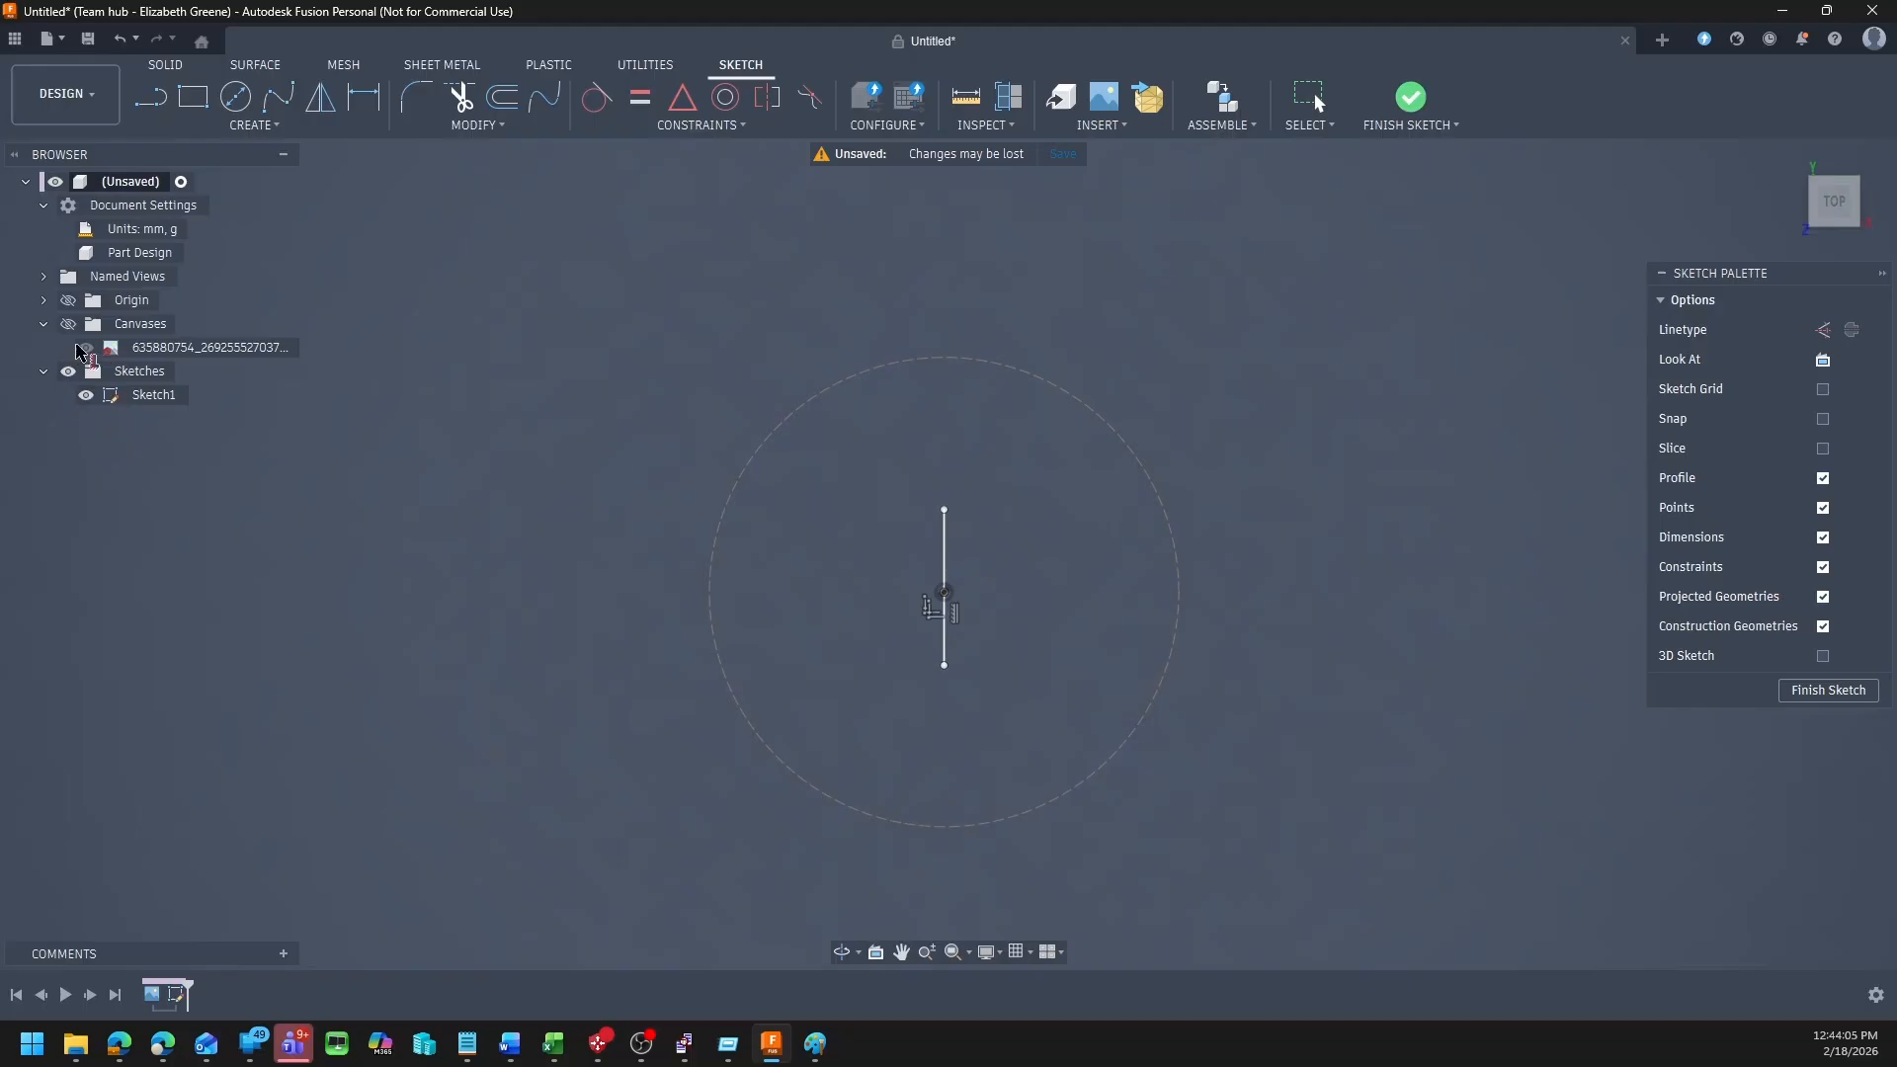
# Step: Show the canvas and draw a centre-point arc of about 53 mm radius around the mount's lower lobe, centred on the vertical line's lower endpoint
pyautogui.click(69, 324)
pyautogui.scroll(5, 887, 530)
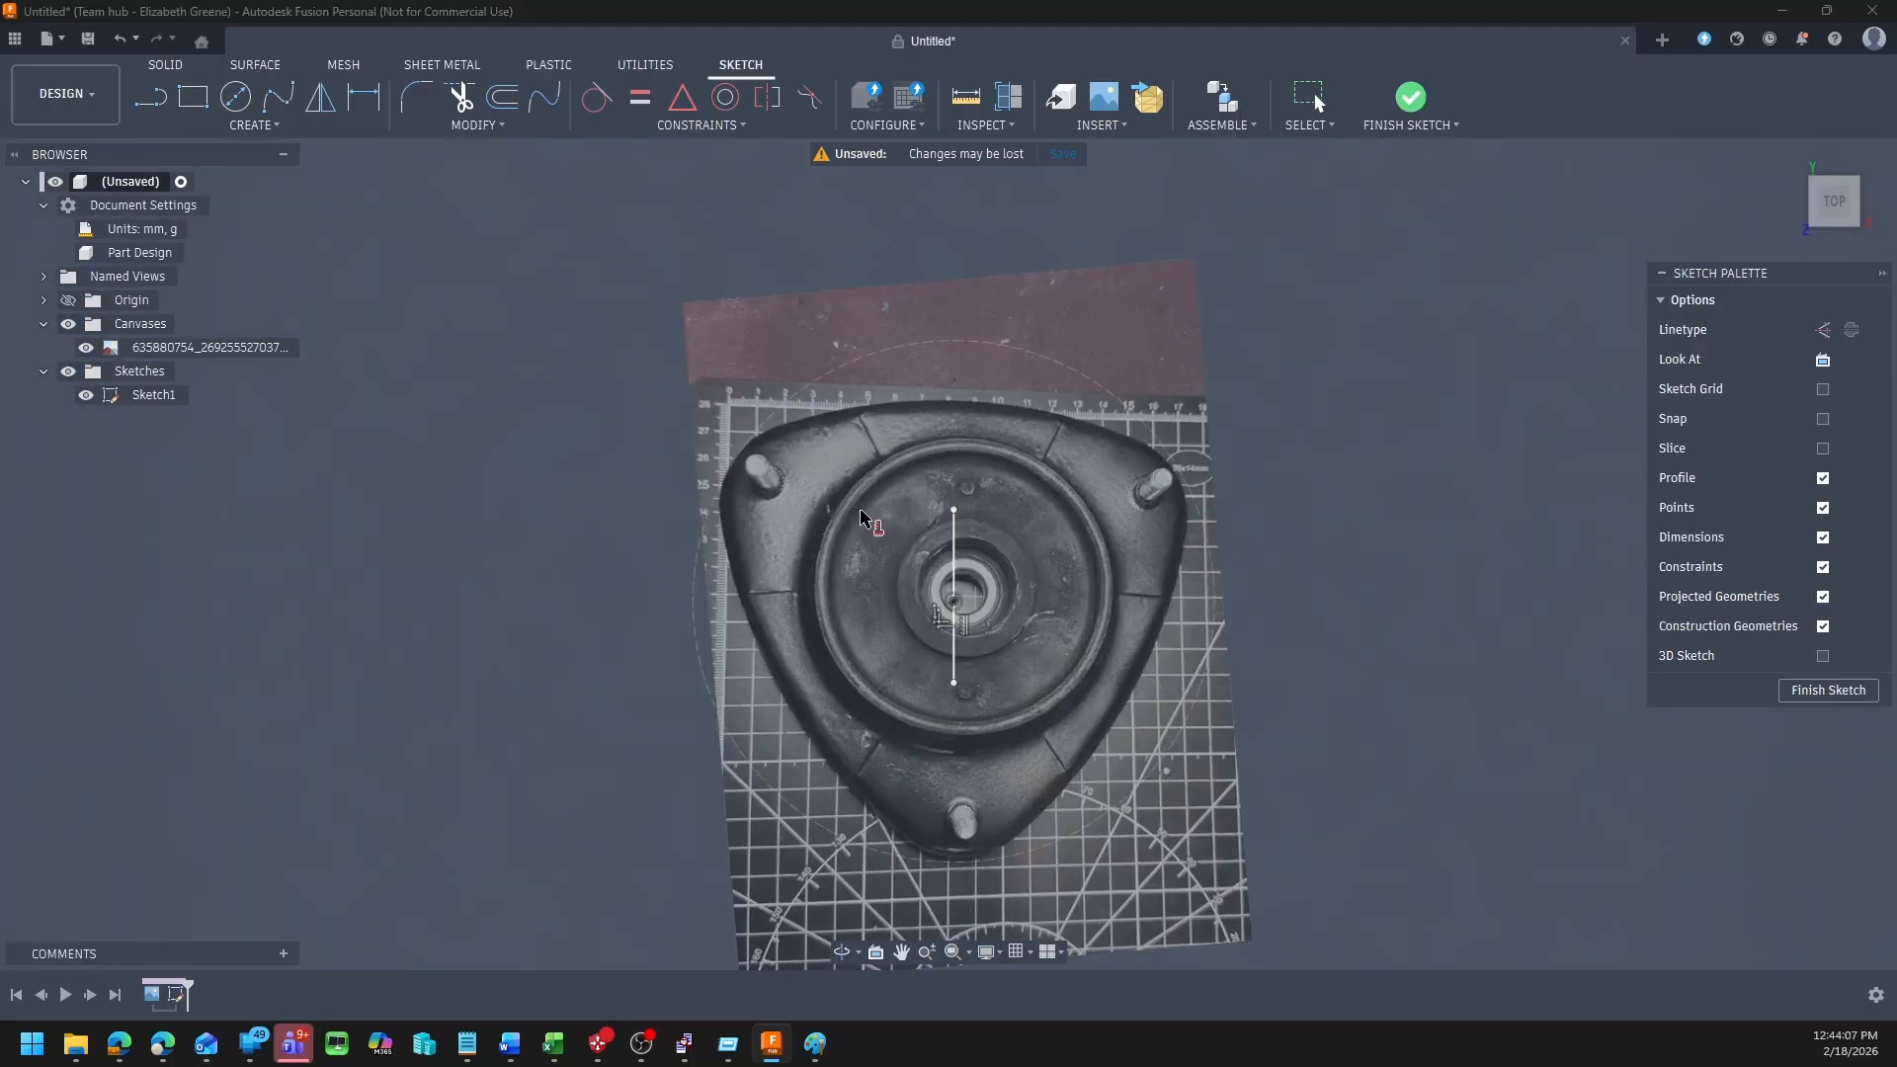
pyautogui.click(269, 125)
pyautogui.moveTo(228, 233)
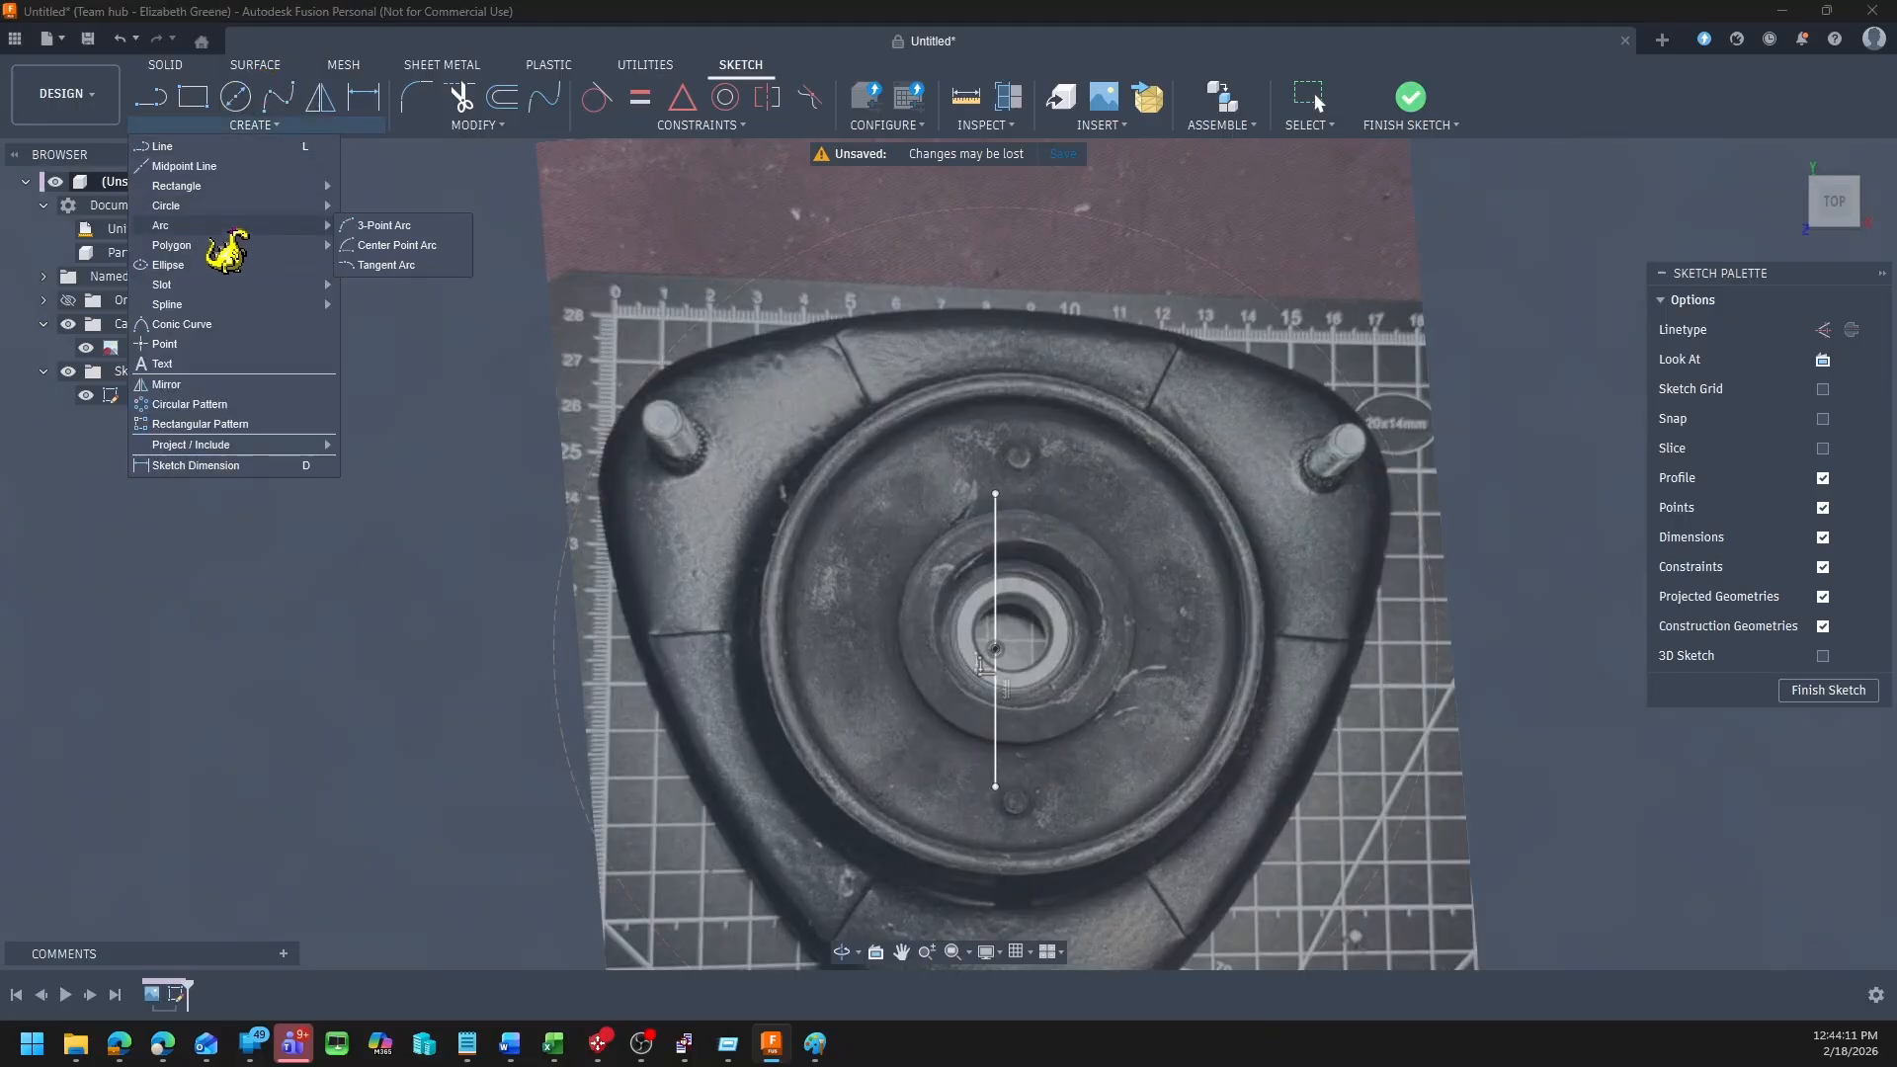
pyautogui.click(400, 246)
pyautogui.scroll(-5, 734, 478)
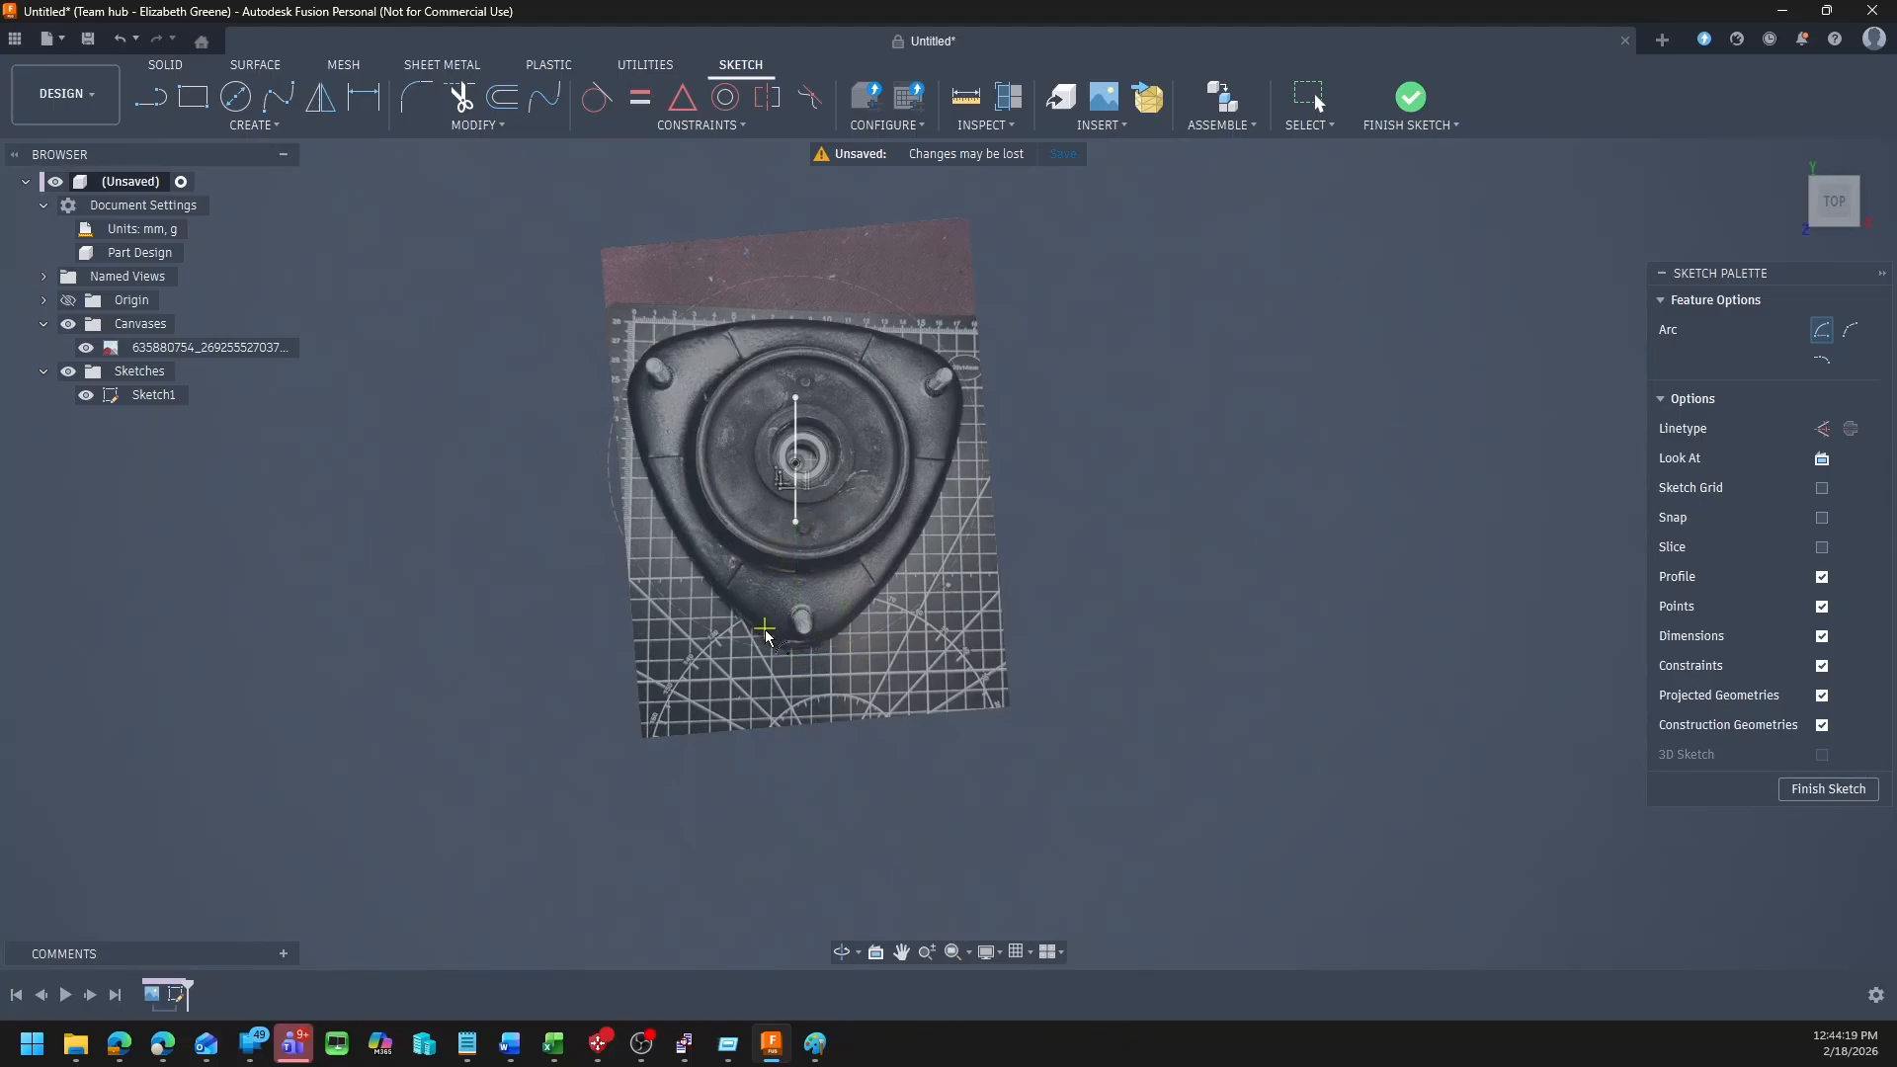
pyautogui.click(795, 522)
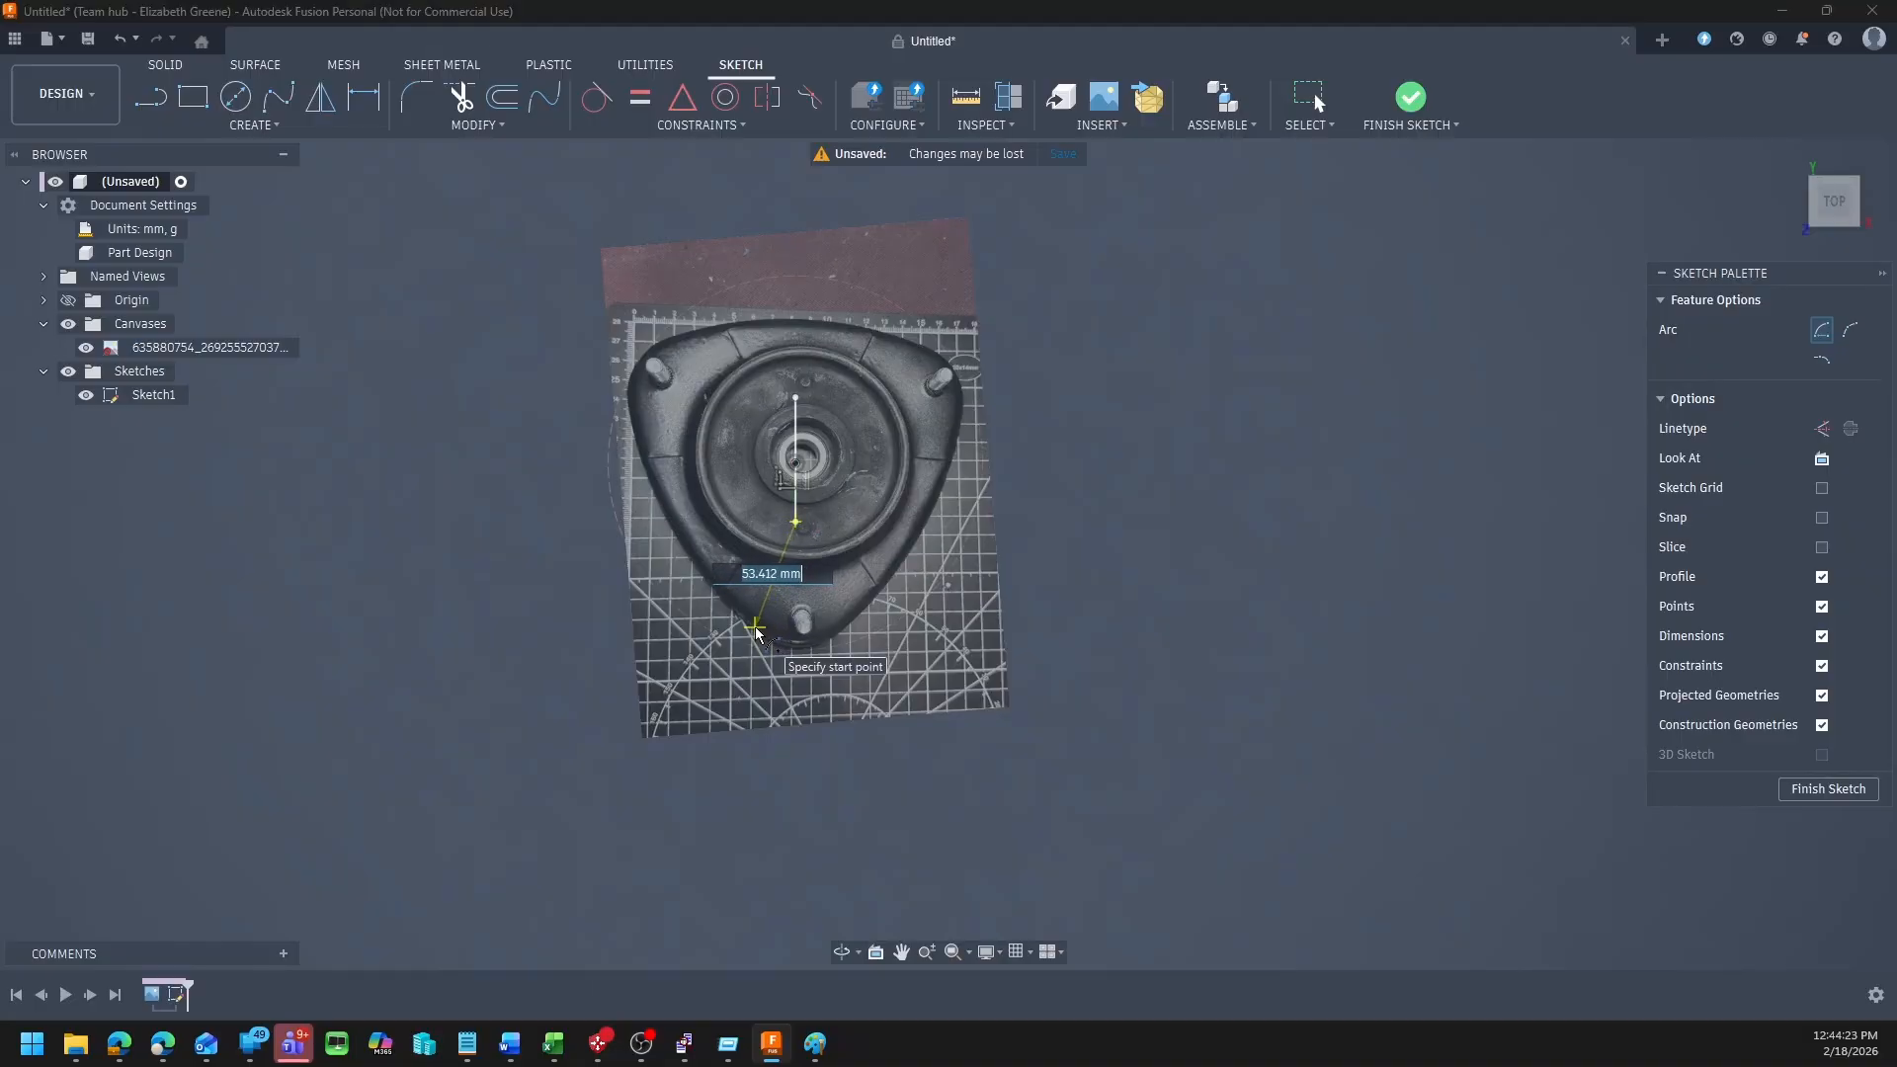
pyautogui.click(755, 628)
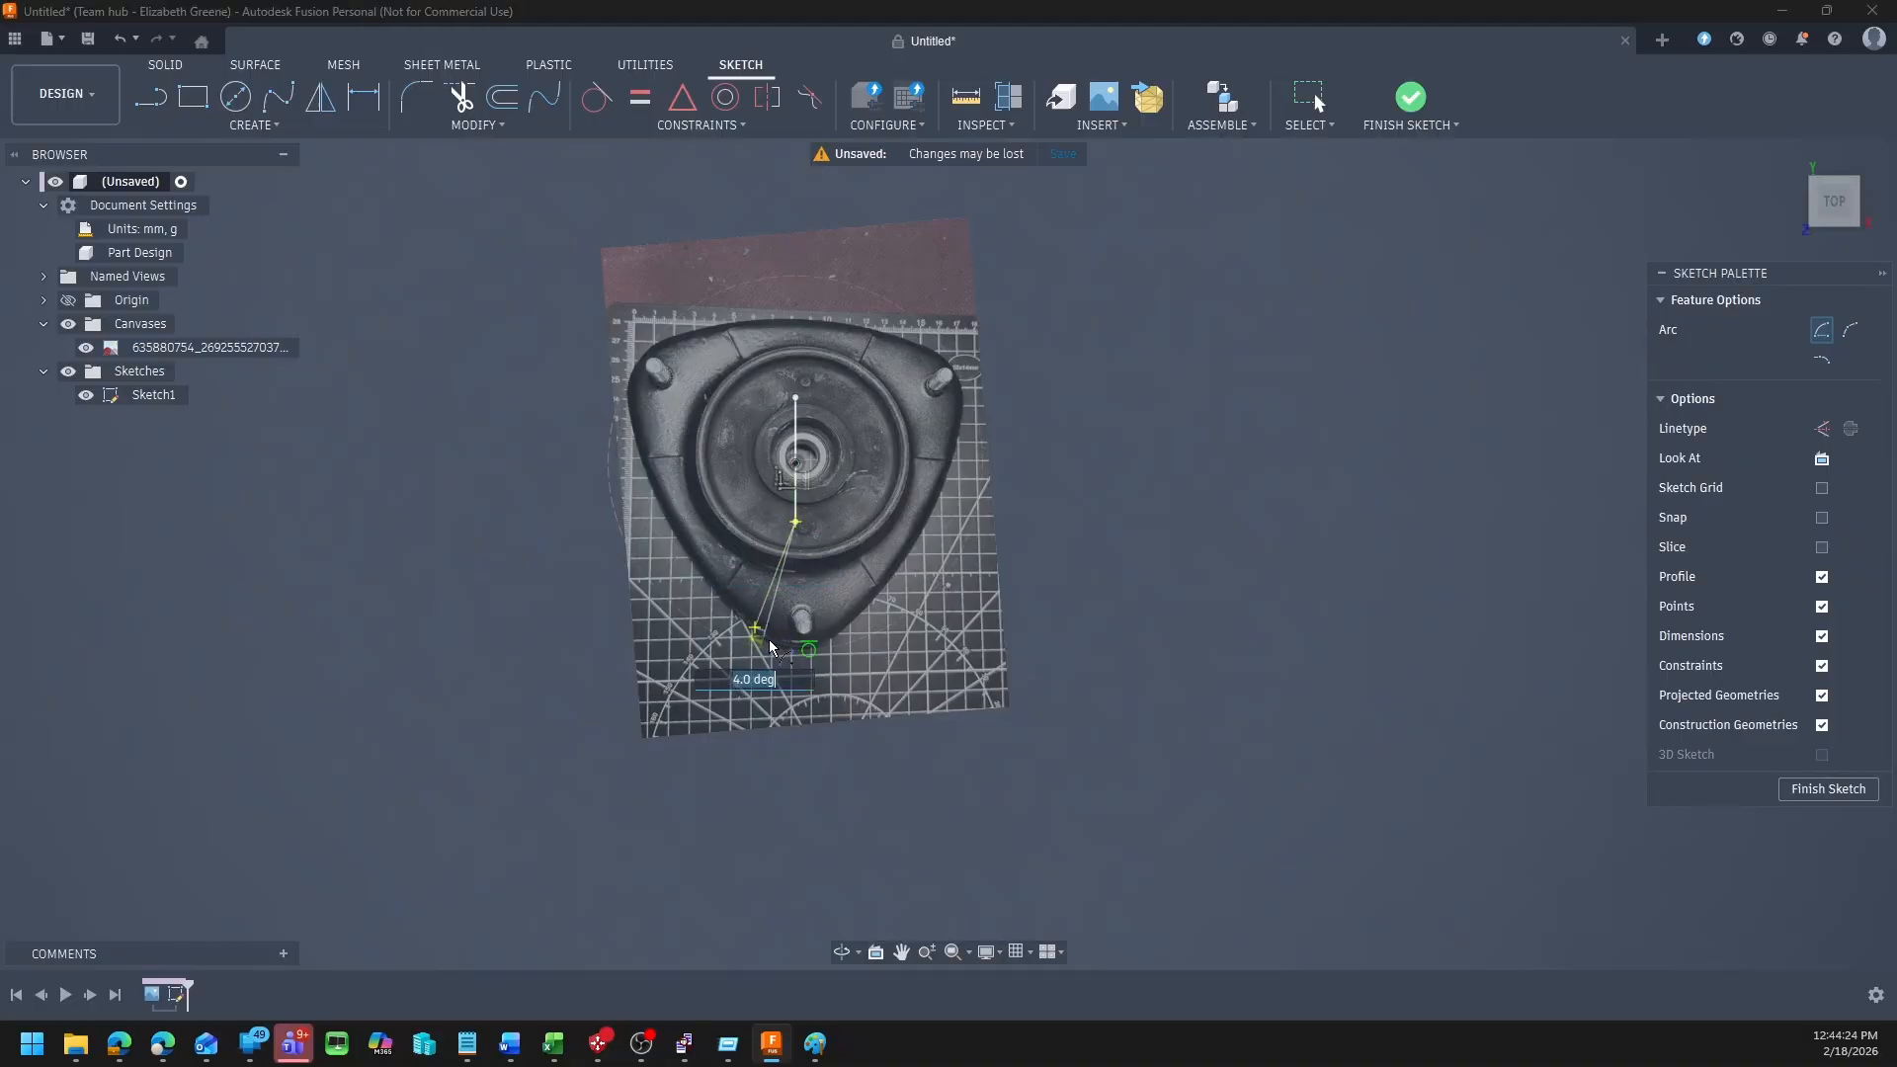
pyautogui.click(856, 622)
pyautogui.scroll(5, 820, 647)
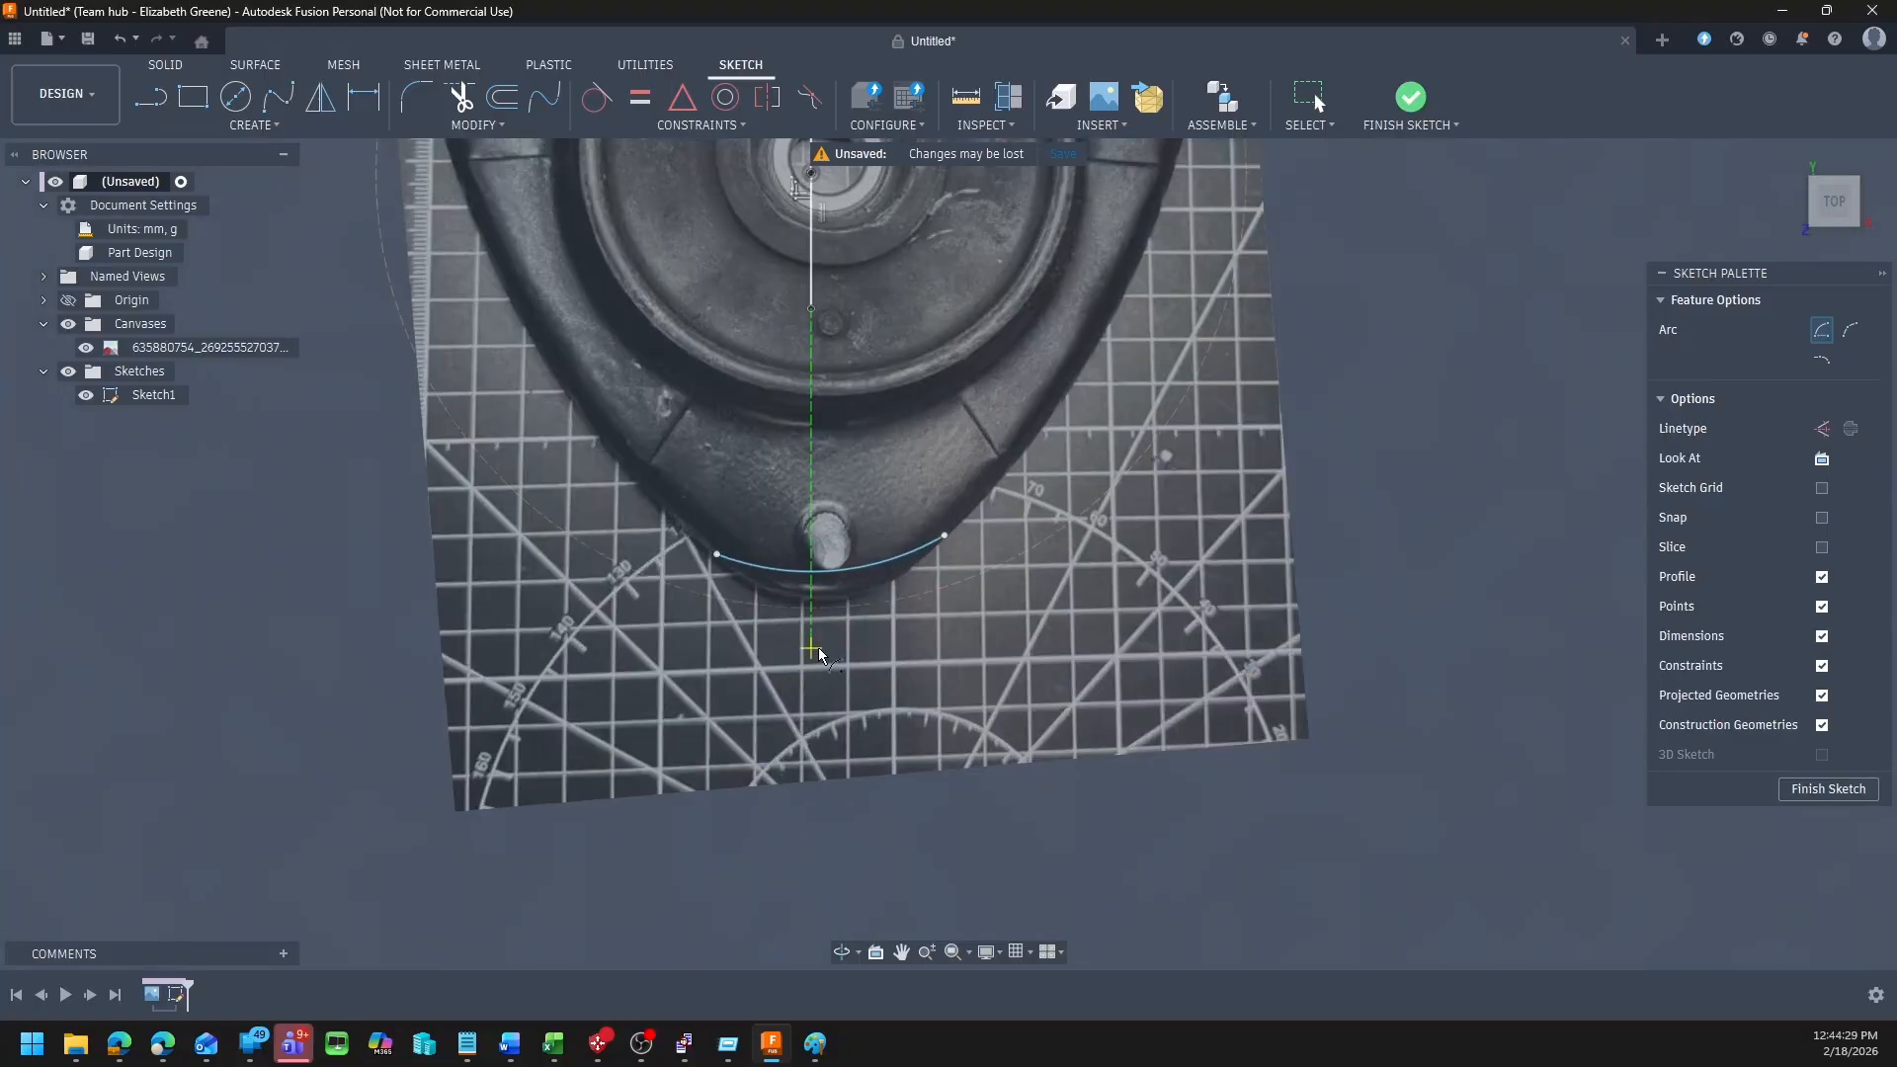
pyautogui.press('Escape')
# Step: Reshape the lower arc by moving its centre down the vertical line and adjusting both arc ends to fit the lower lobe's edge
pyautogui.scroll(-4, 856, 580)
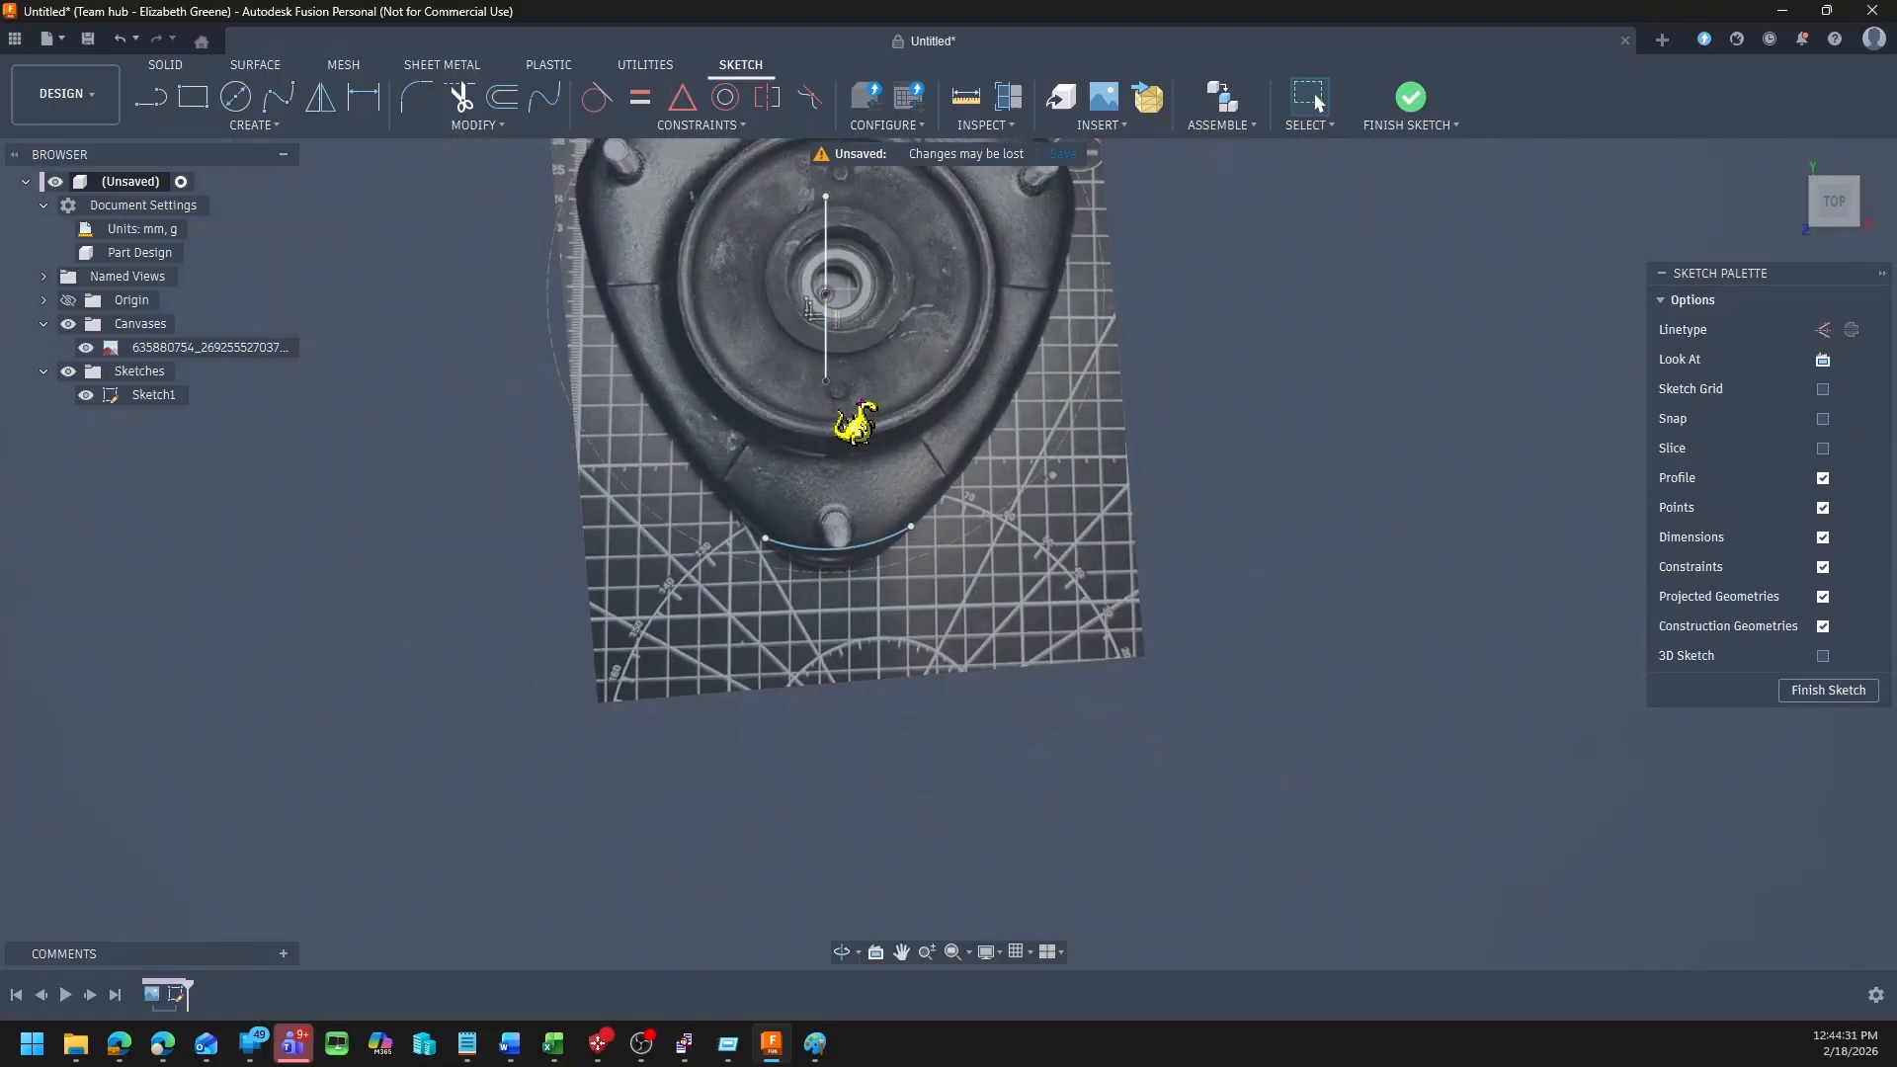
pyautogui.moveTo(861, 403); pyautogui.dragTo(853, 410)
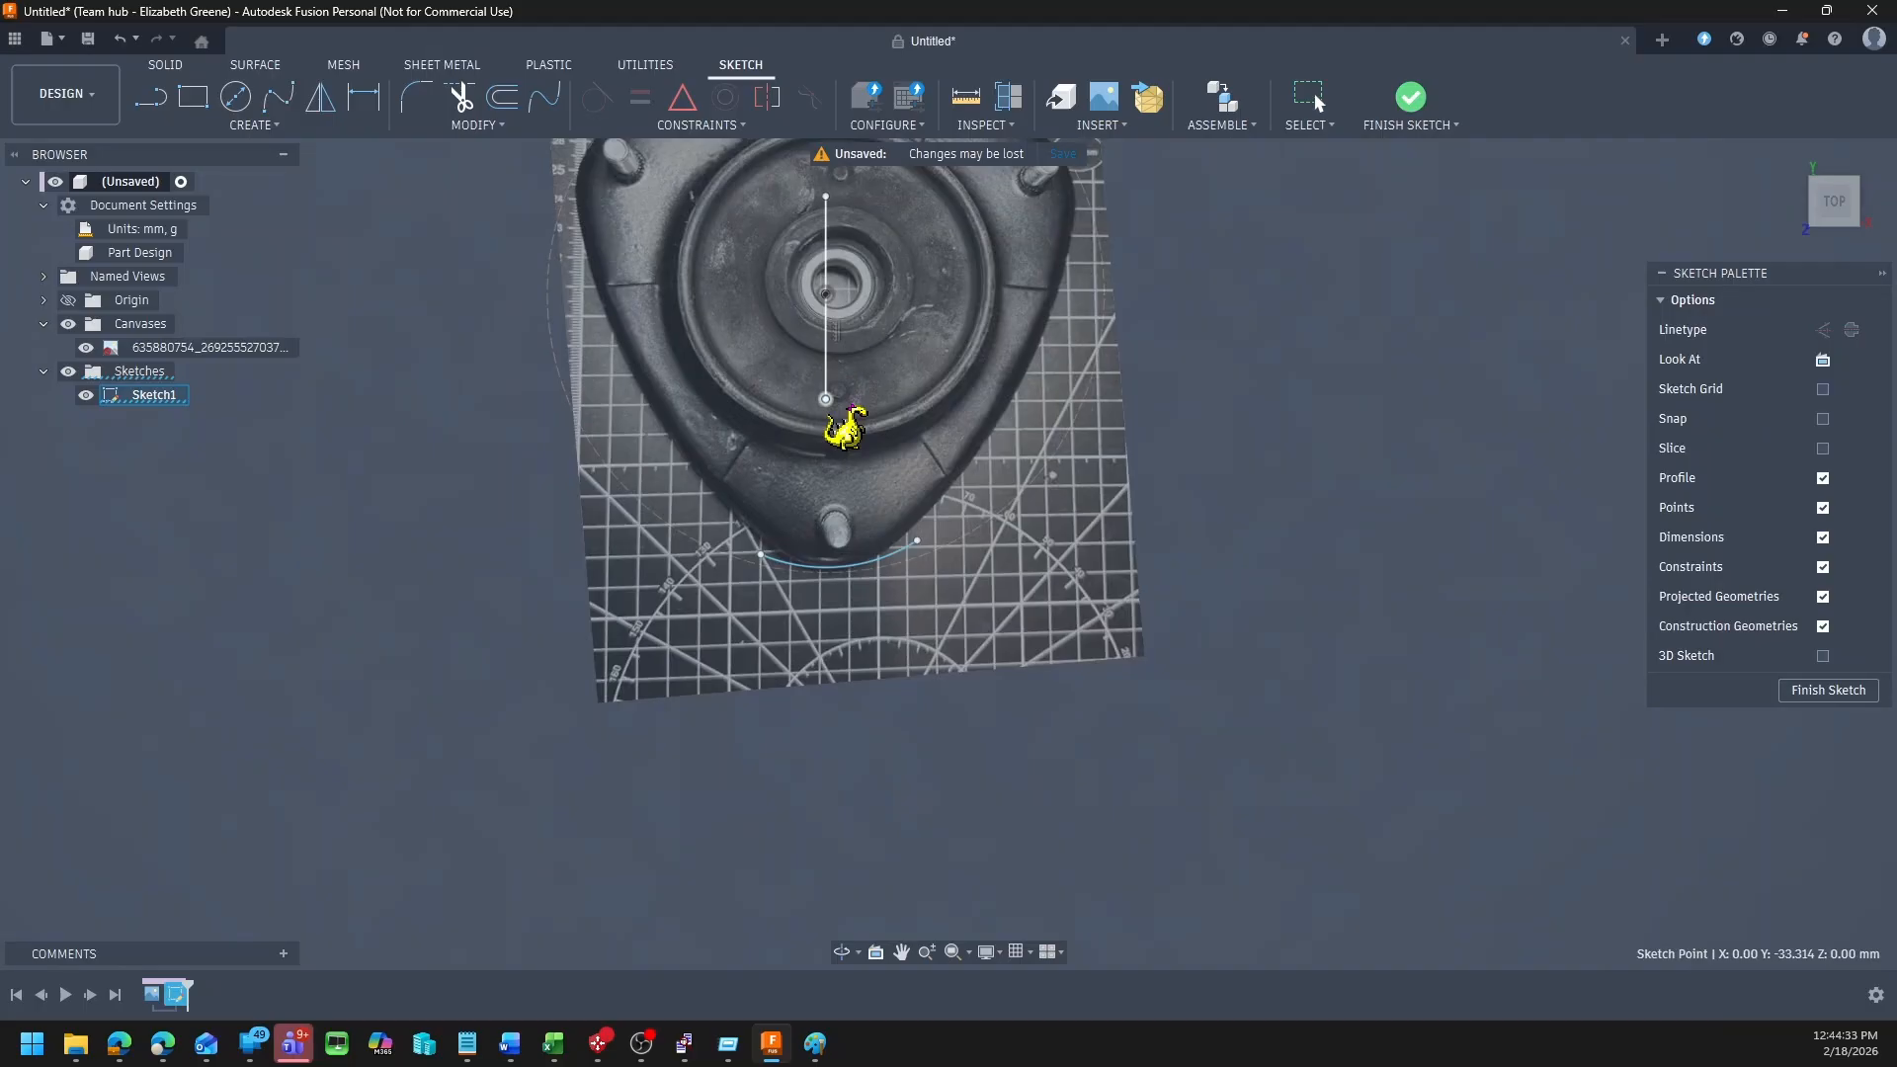
pyautogui.scroll(1, 934, 545)
pyautogui.moveTo(918, 541); pyautogui.dragTo(911, 528)
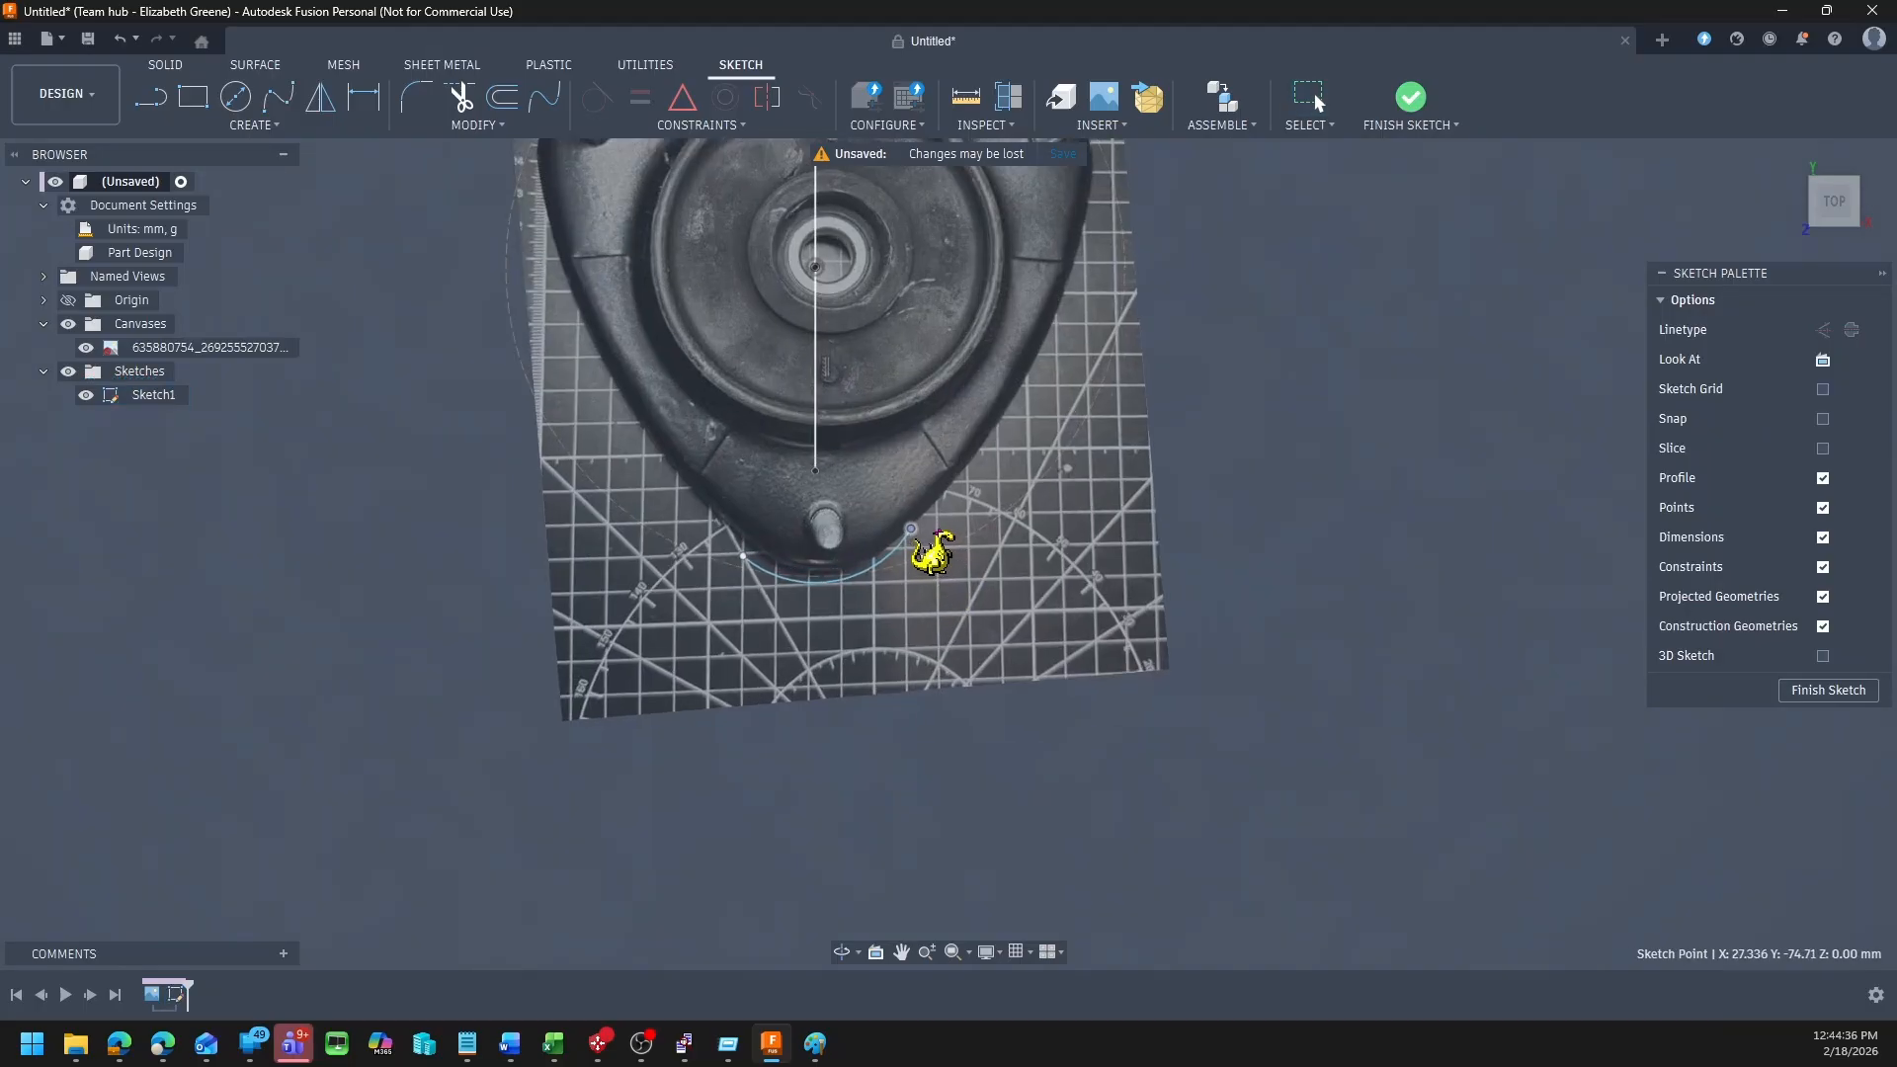
pyautogui.click(816, 461)
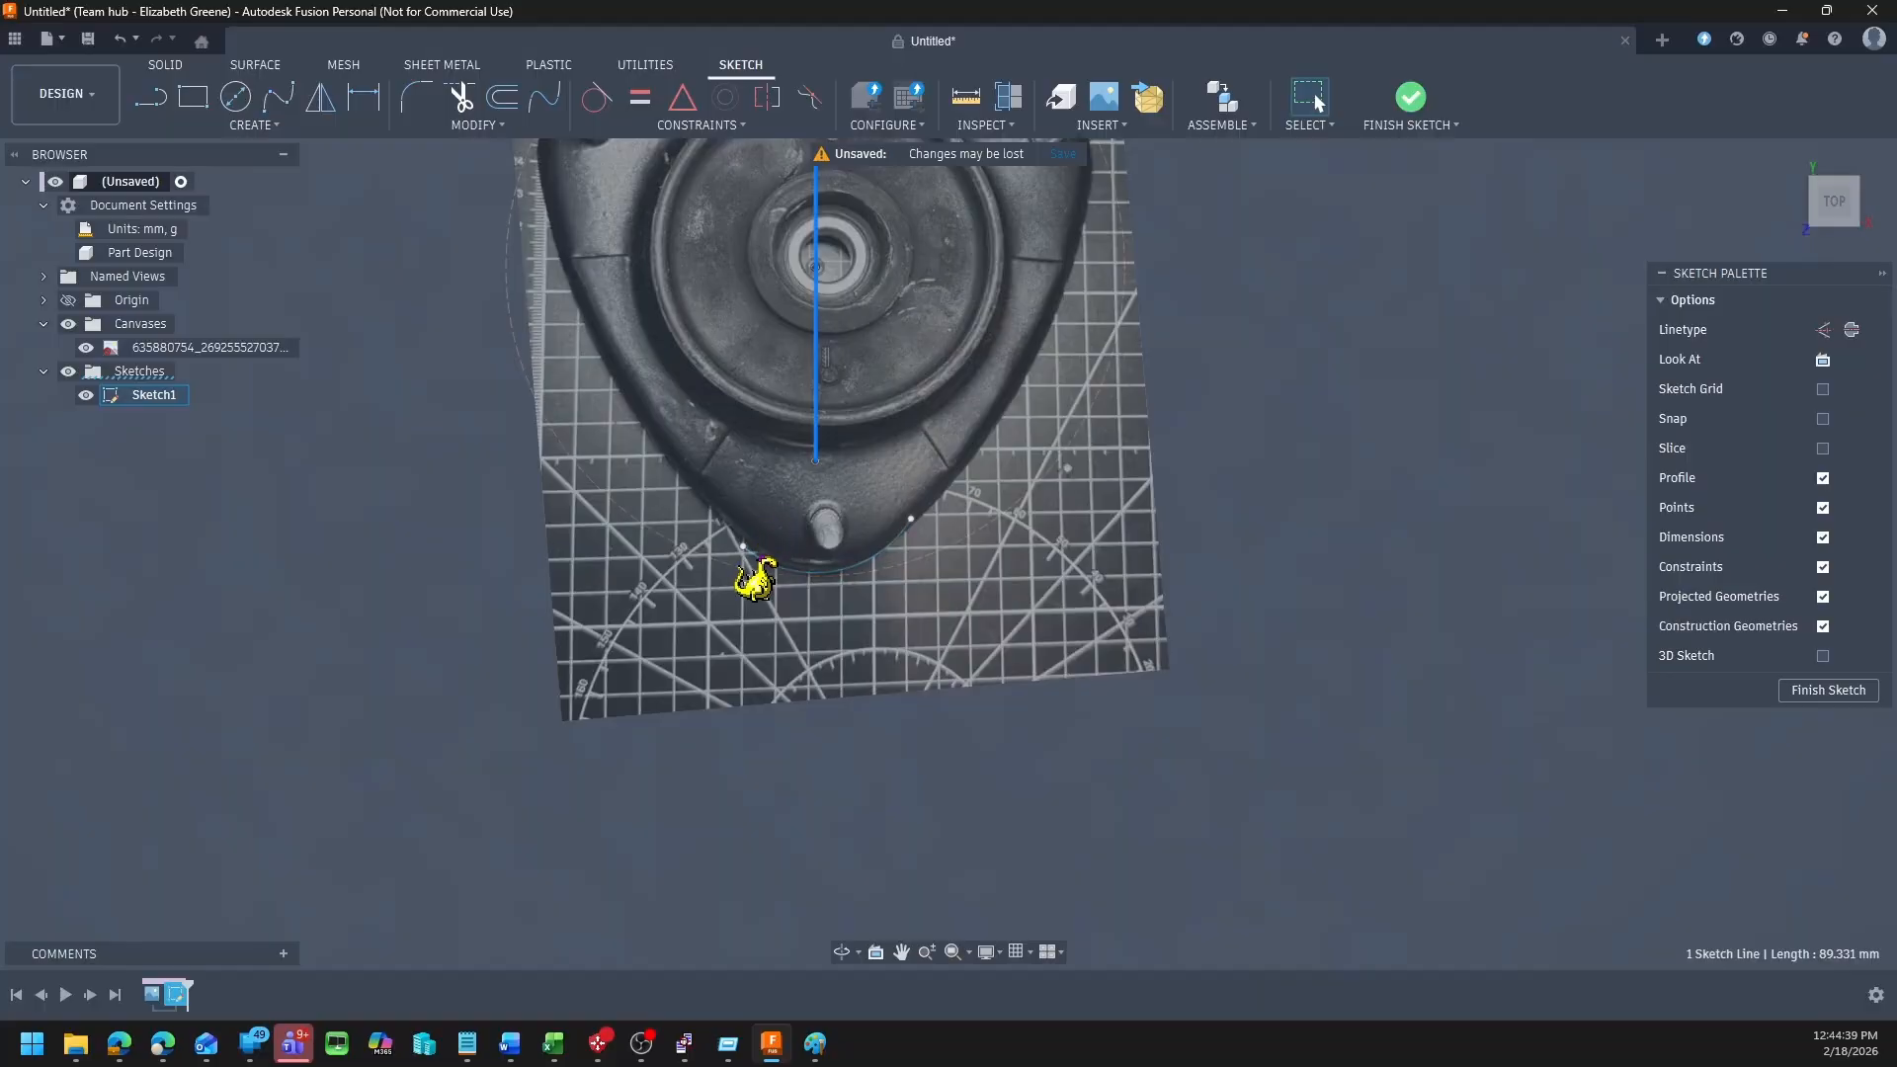
pyautogui.moveTo(742, 545); pyautogui.dragTo(741, 539)
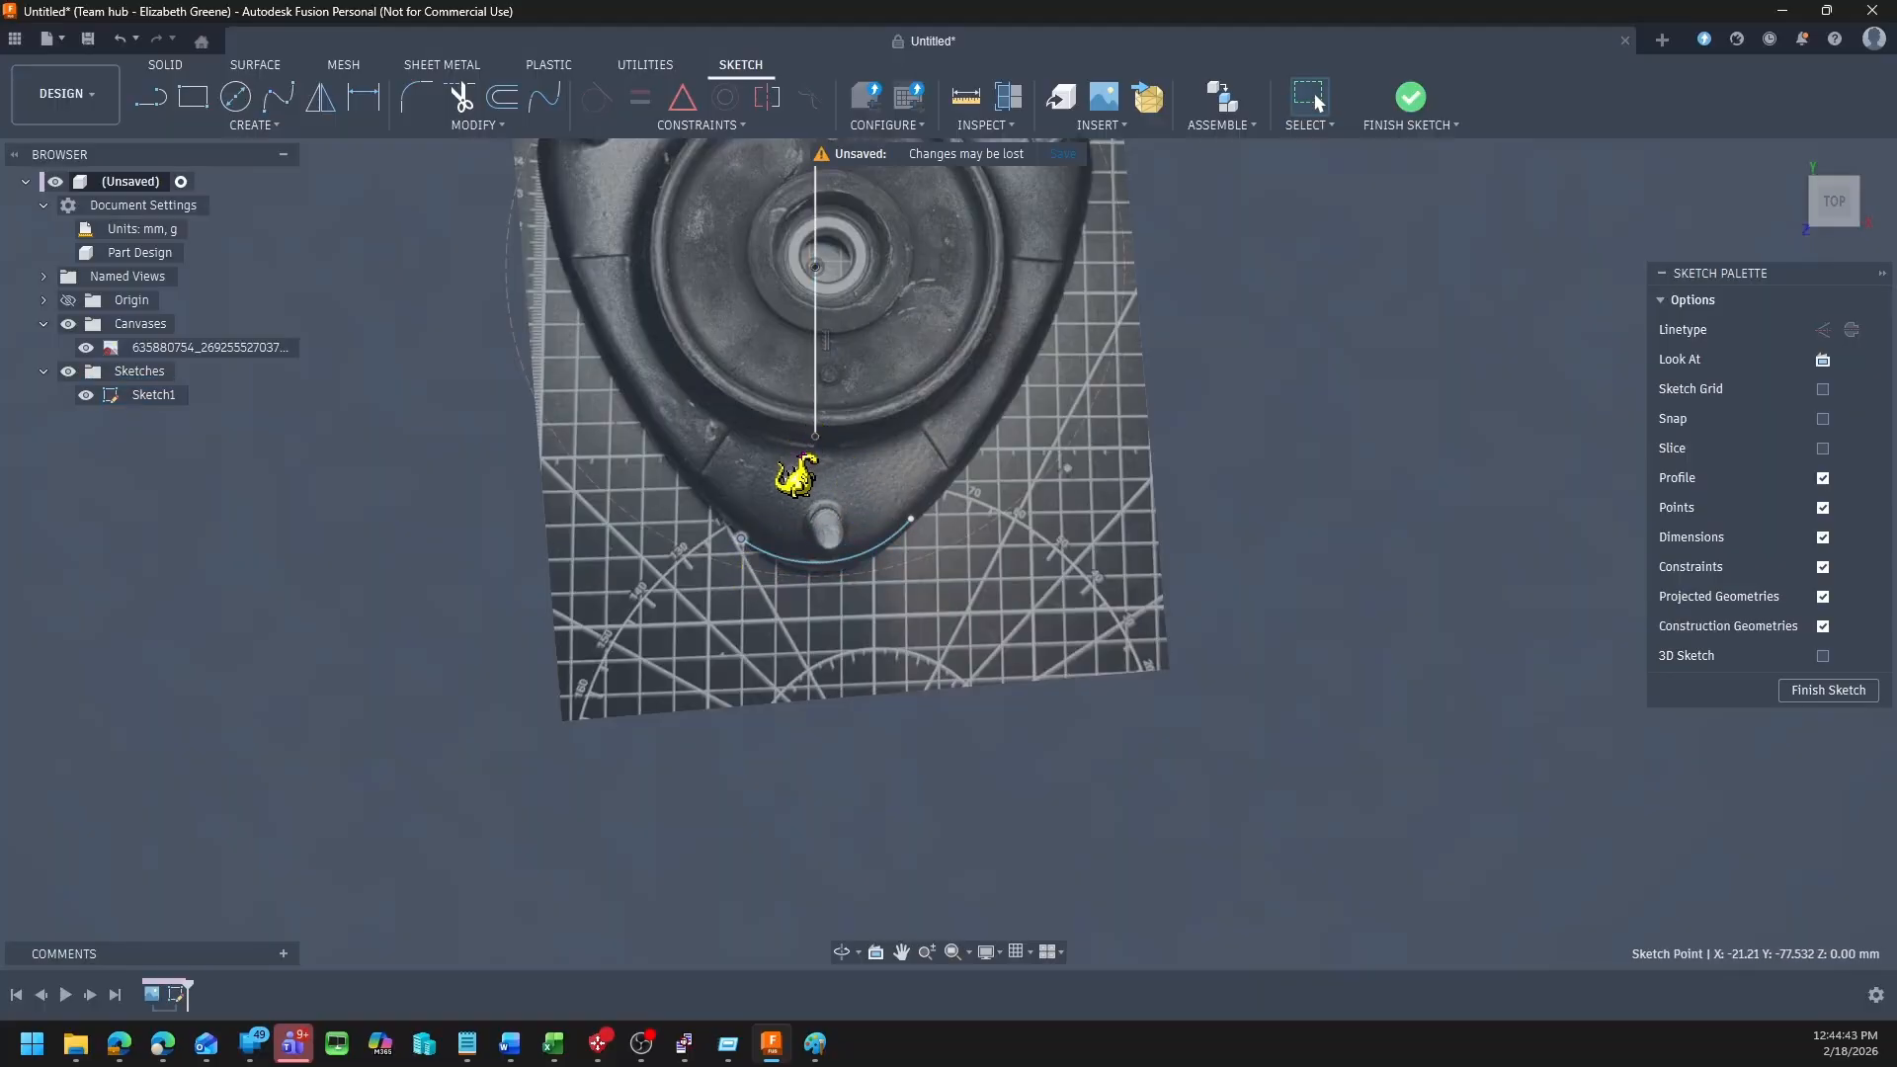
# Step: Draw a wide centre-point arc above the mount's upper edge between the two upper studs, centred on the lower half of the vertical line
pyautogui.scroll(-4, 805, 450)
pyautogui.scroll(-2, 818, 450)
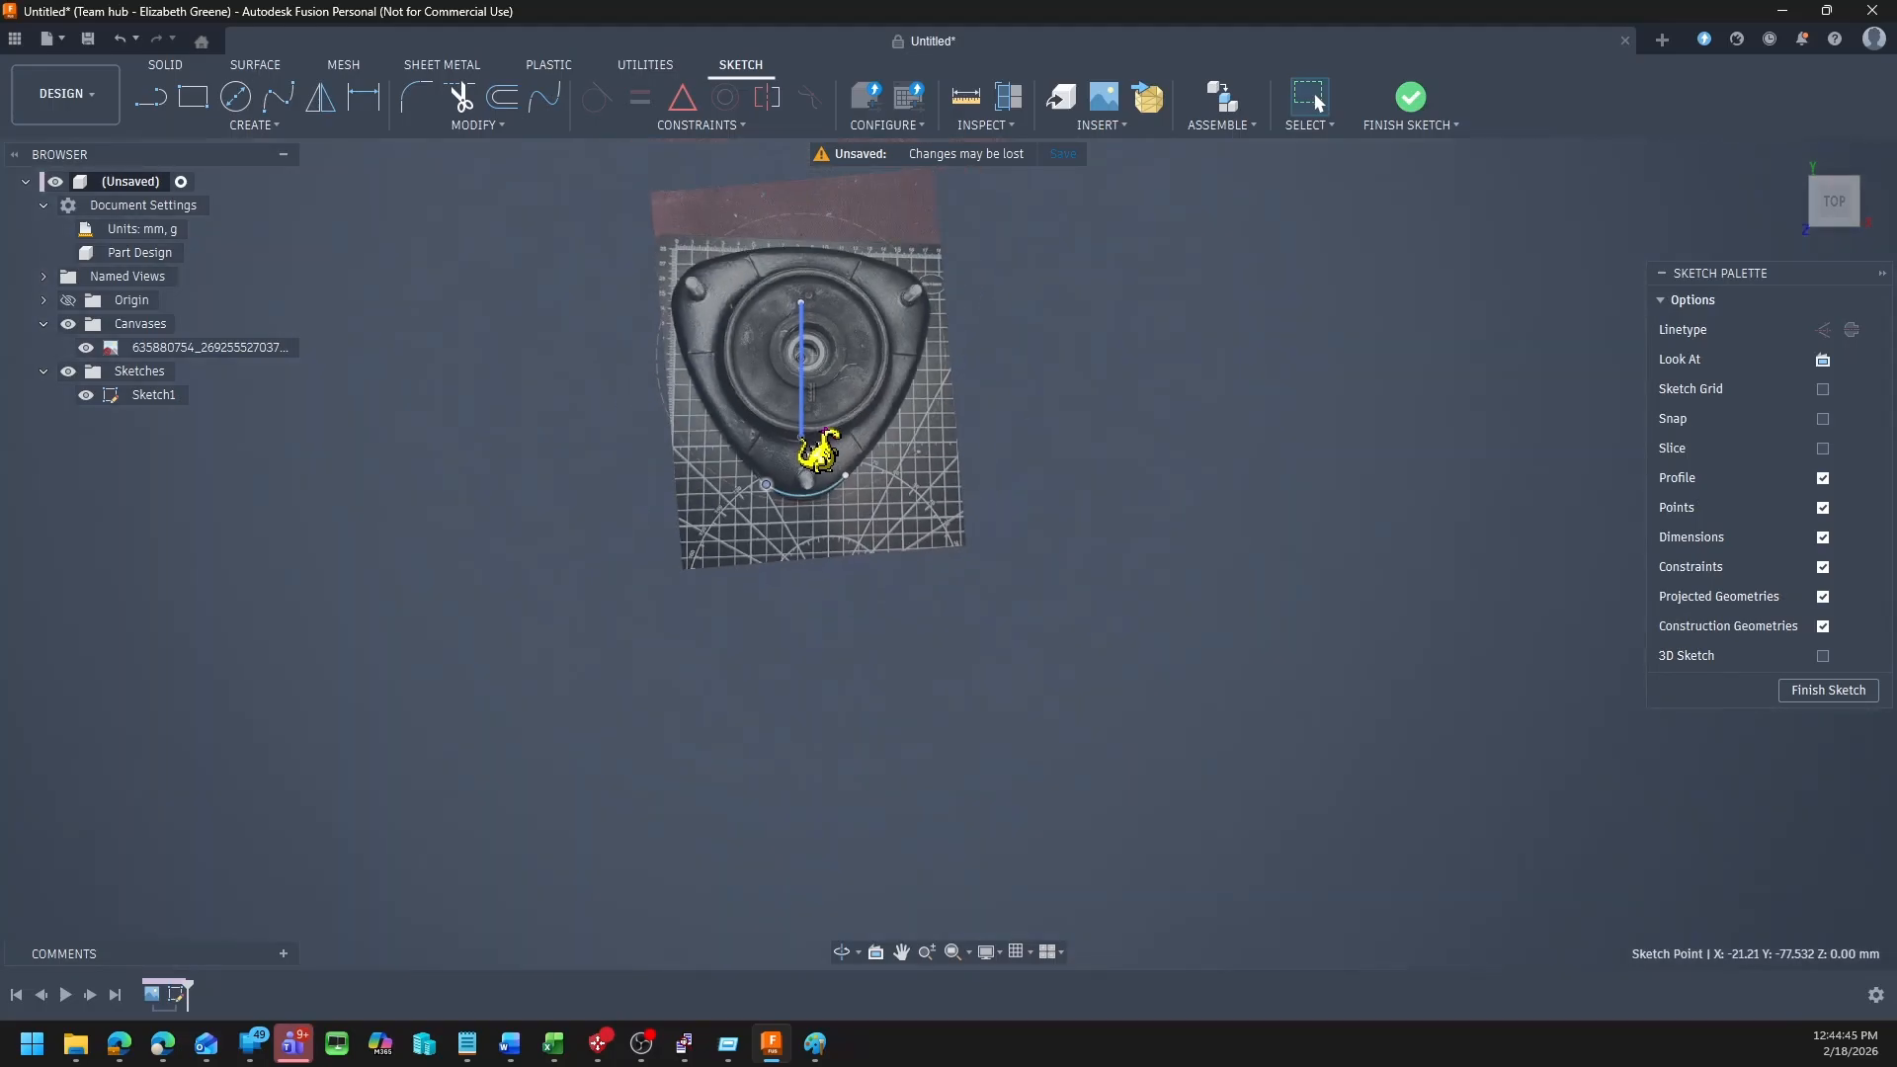
pyautogui.scroll(-1, 805, 456)
pyautogui.scroll(2, 805, 456)
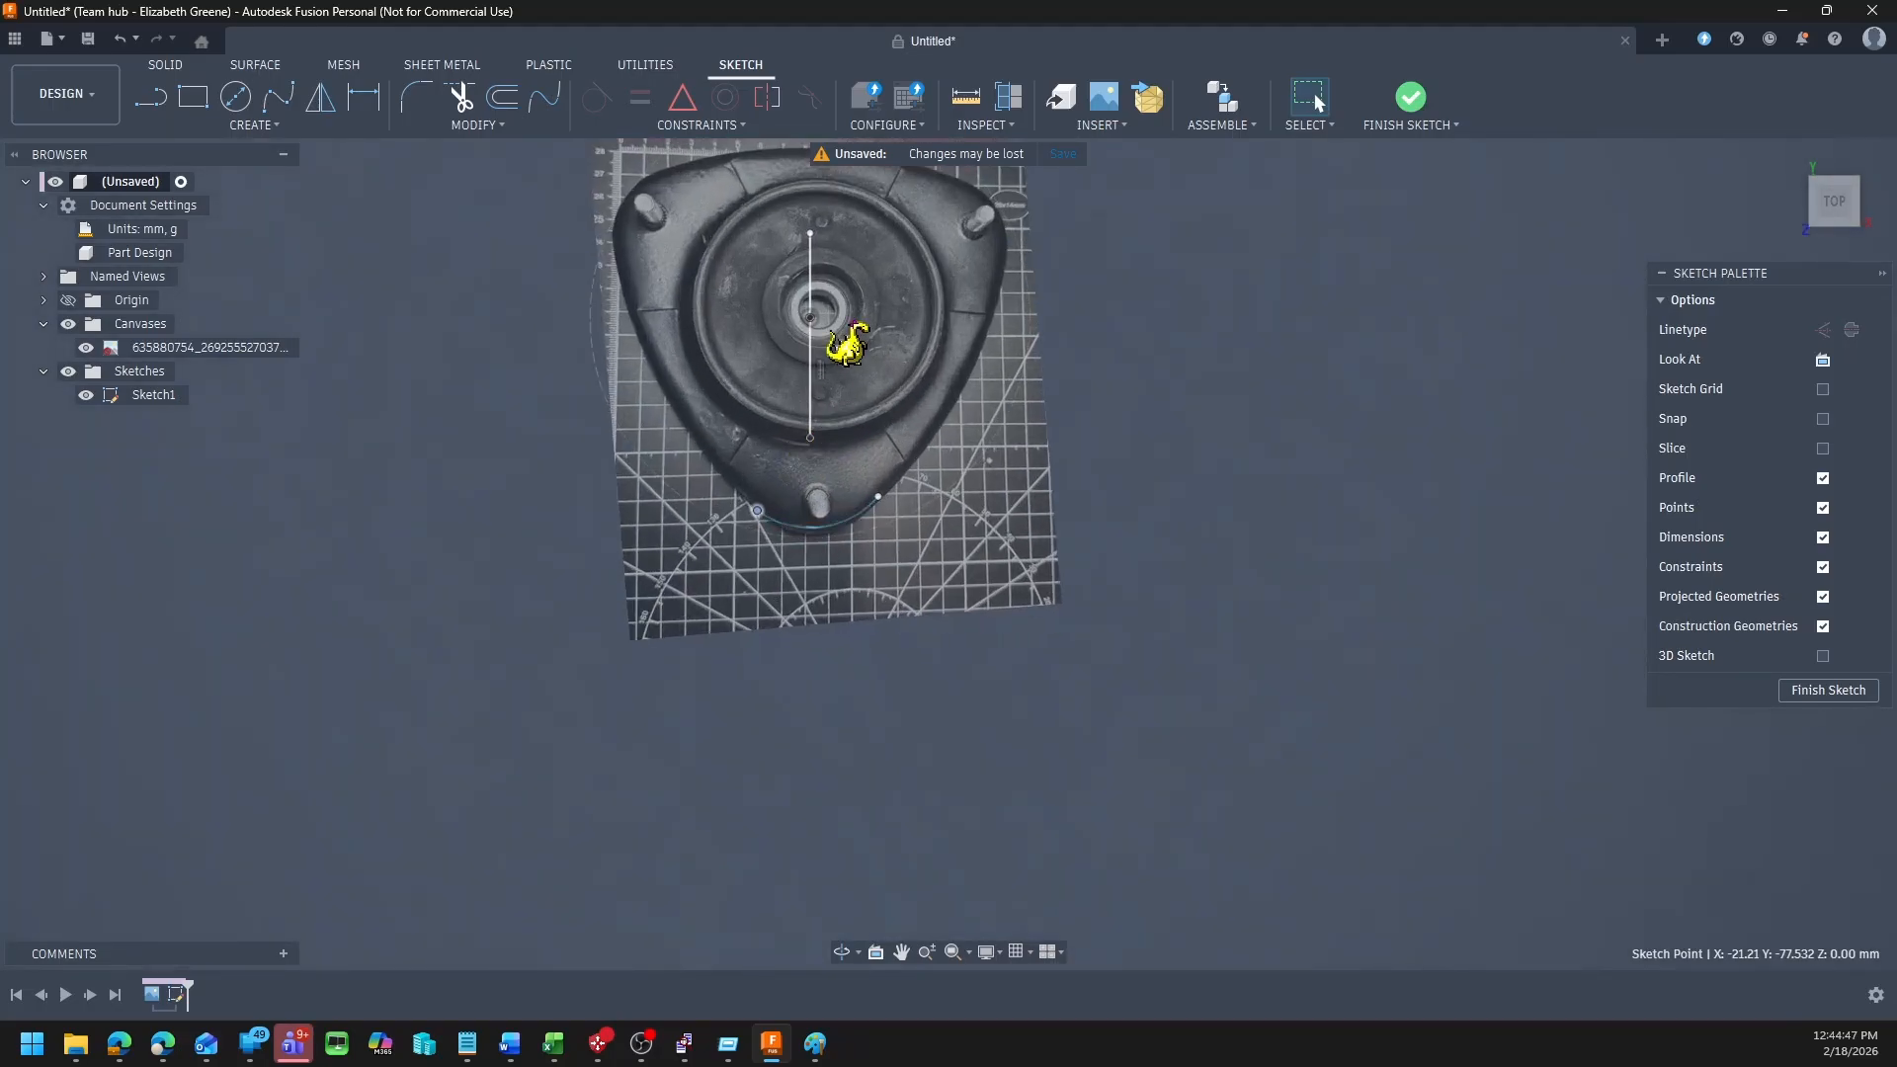
pyautogui.click(252, 125)
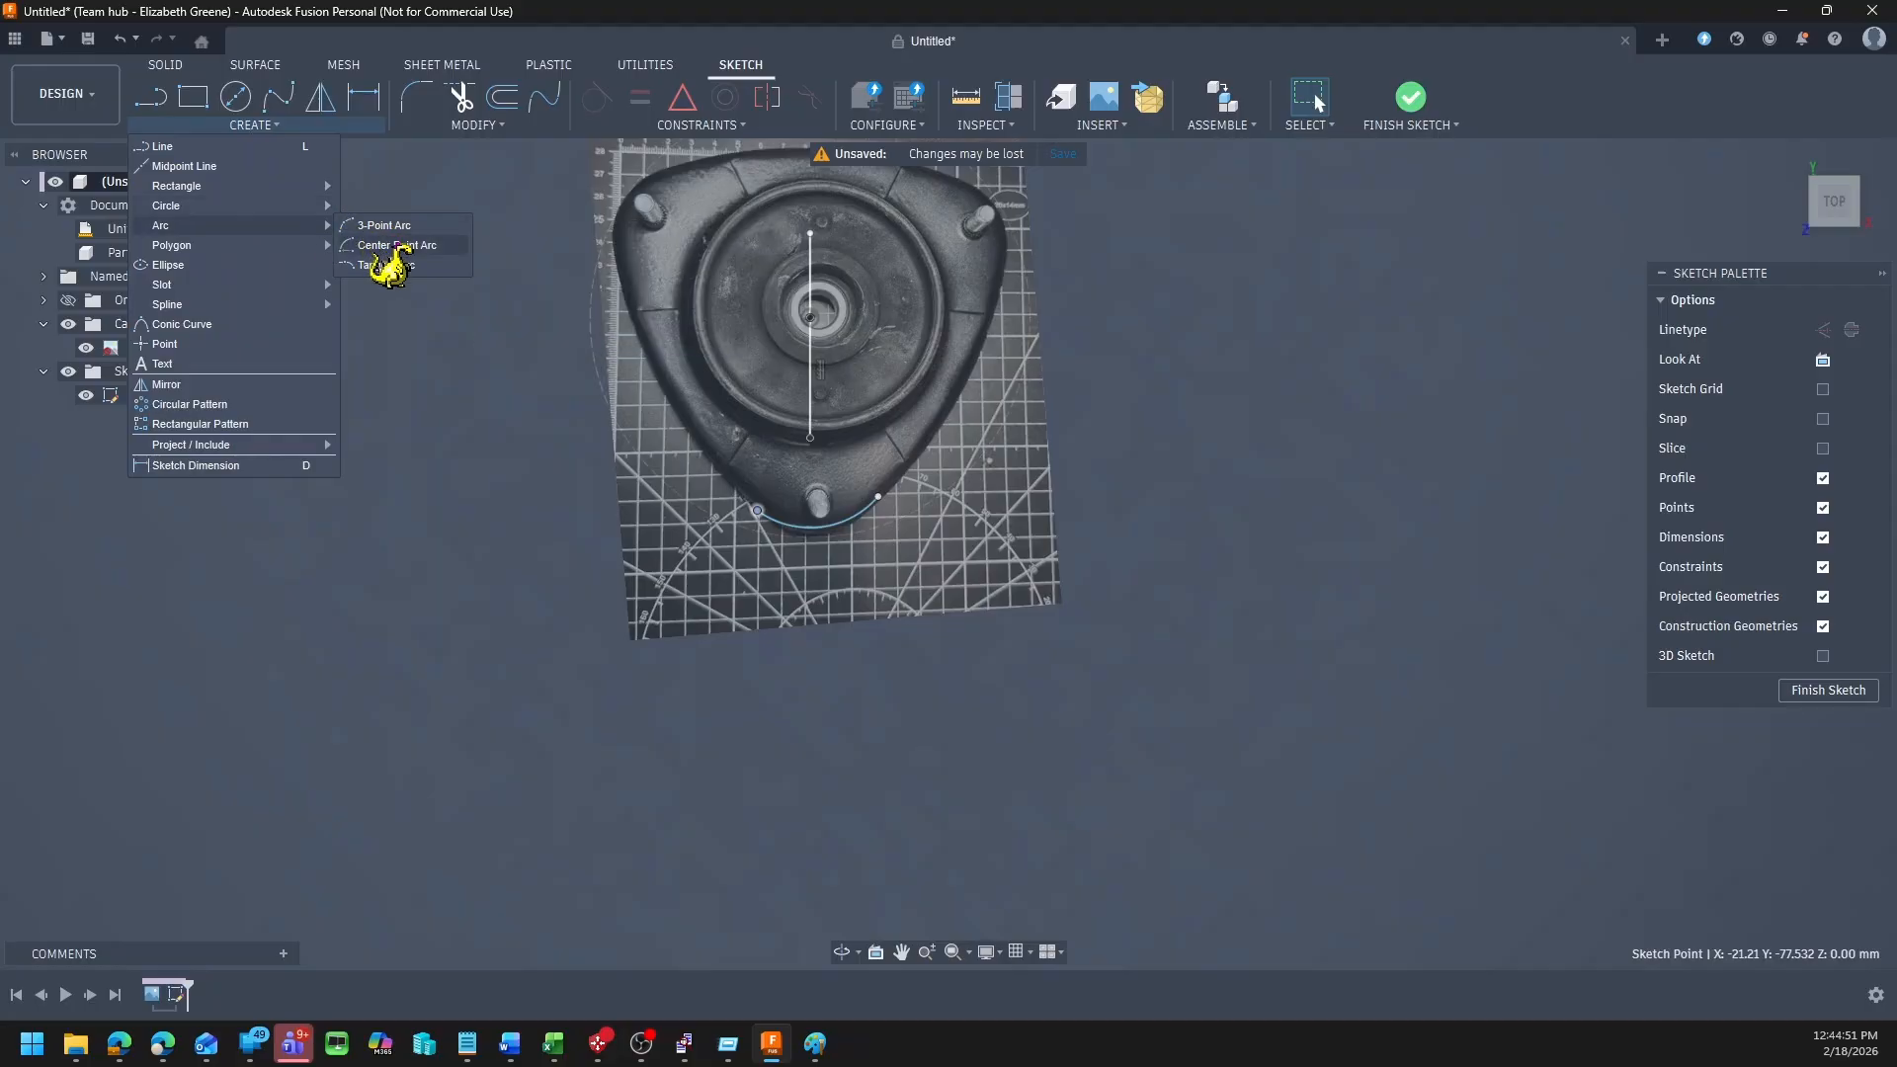
pyautogui.click(383, 225)
pyautogui.scroll(-3, 1017, 405)
pyautogui.scroll(3, 926, 370)
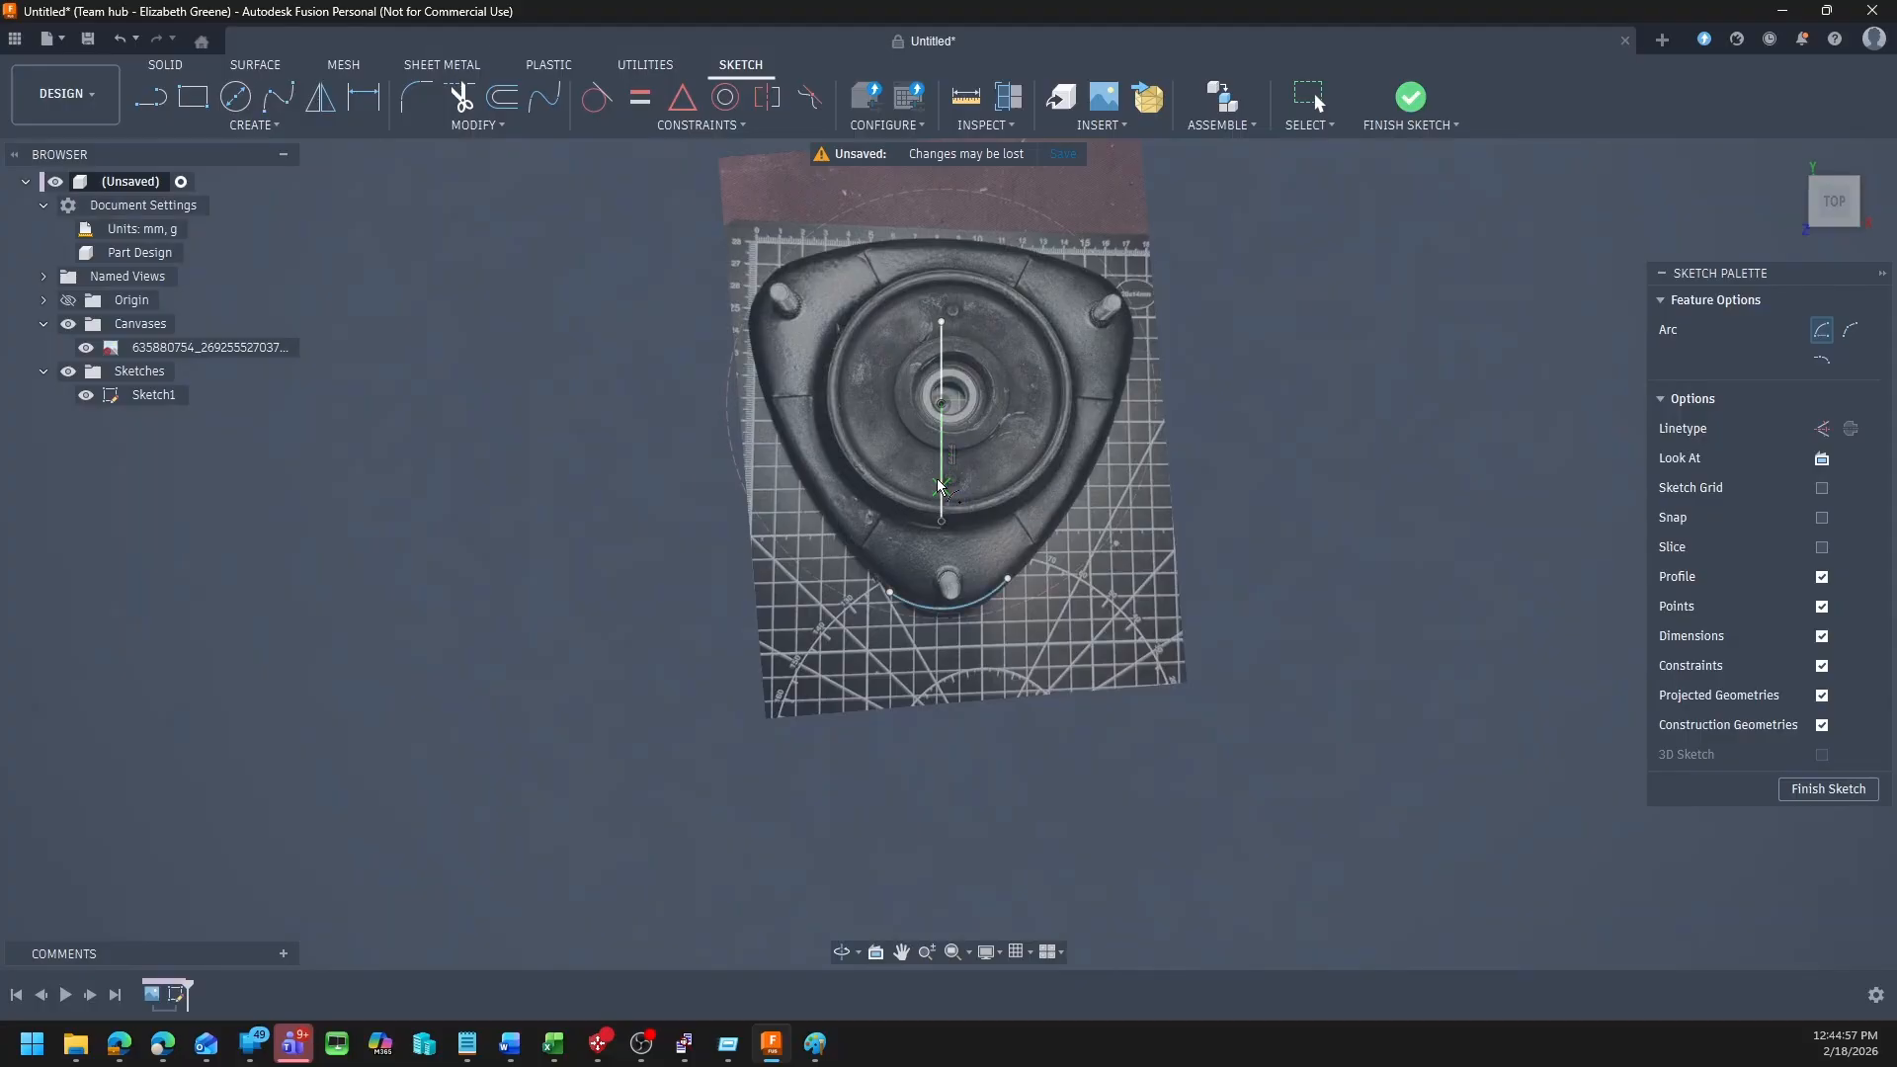
pyautogui.click(939, 483)
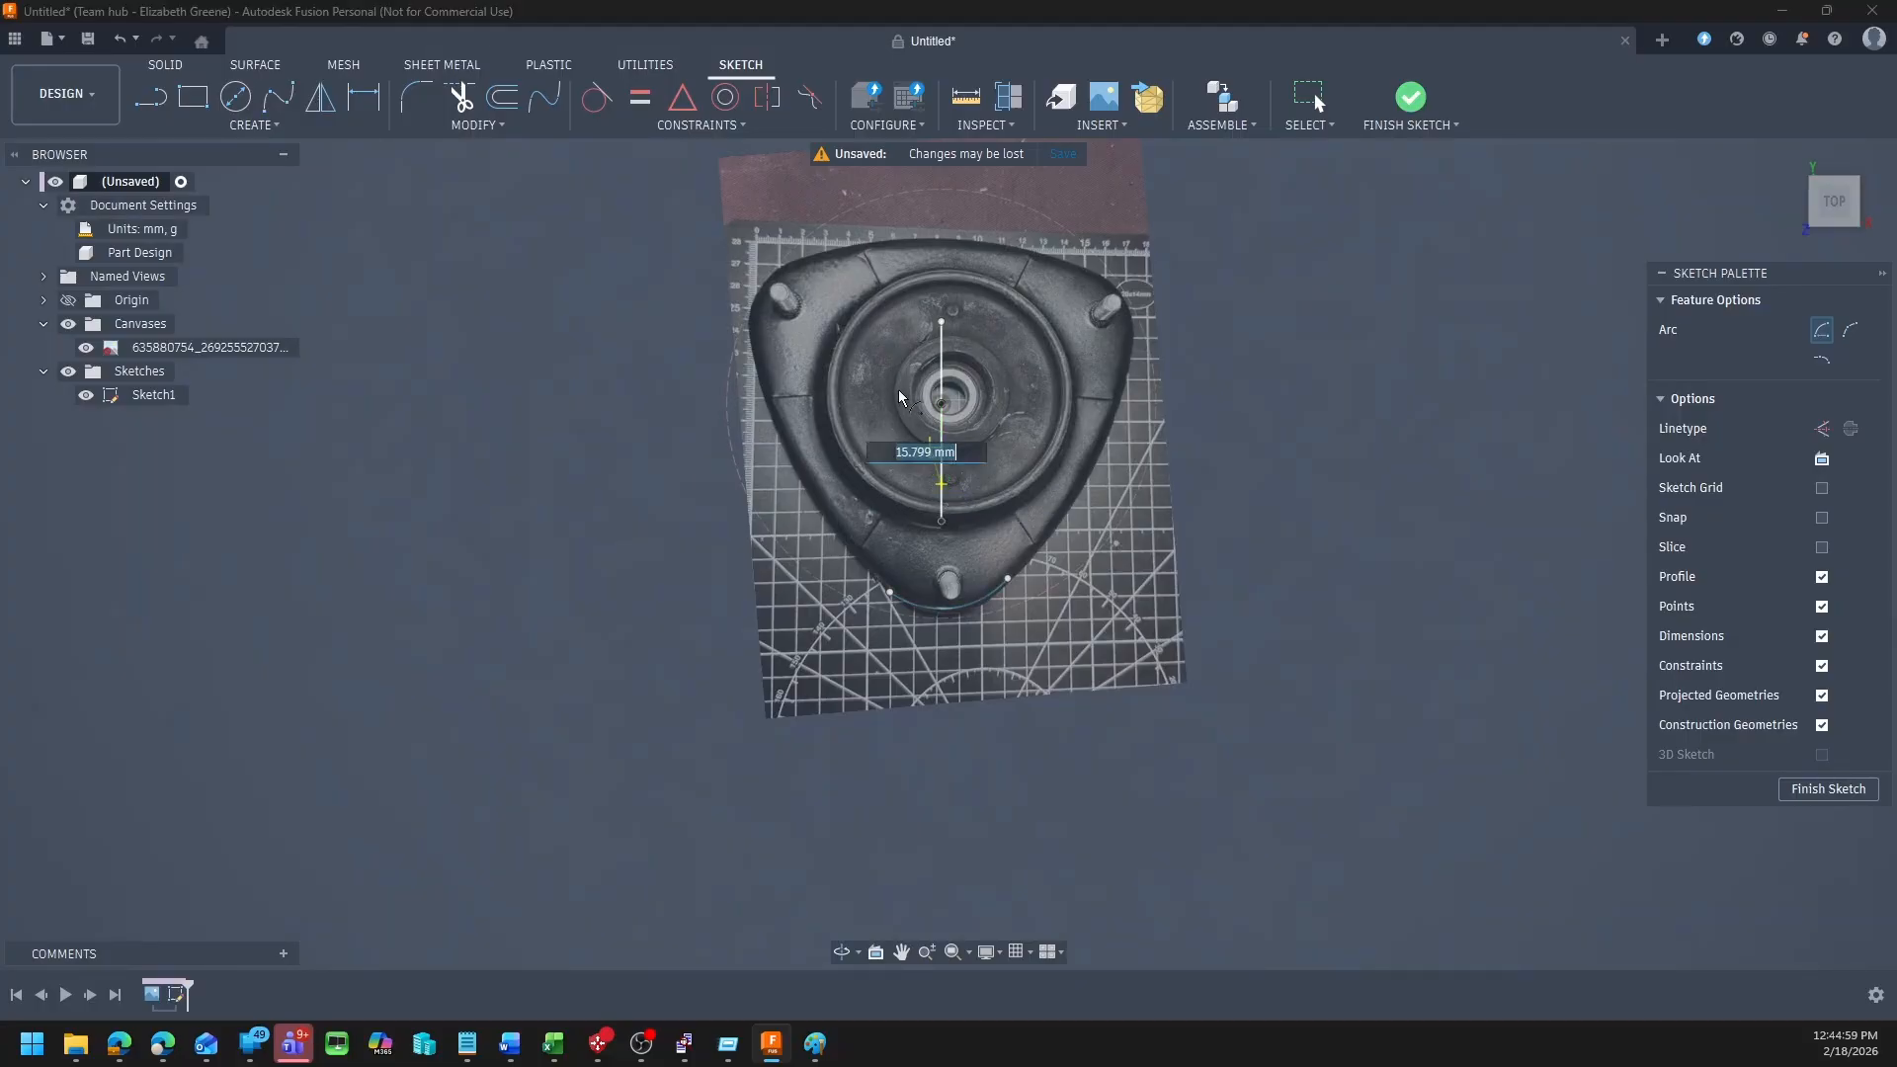
pyautogui.click(793, 267)
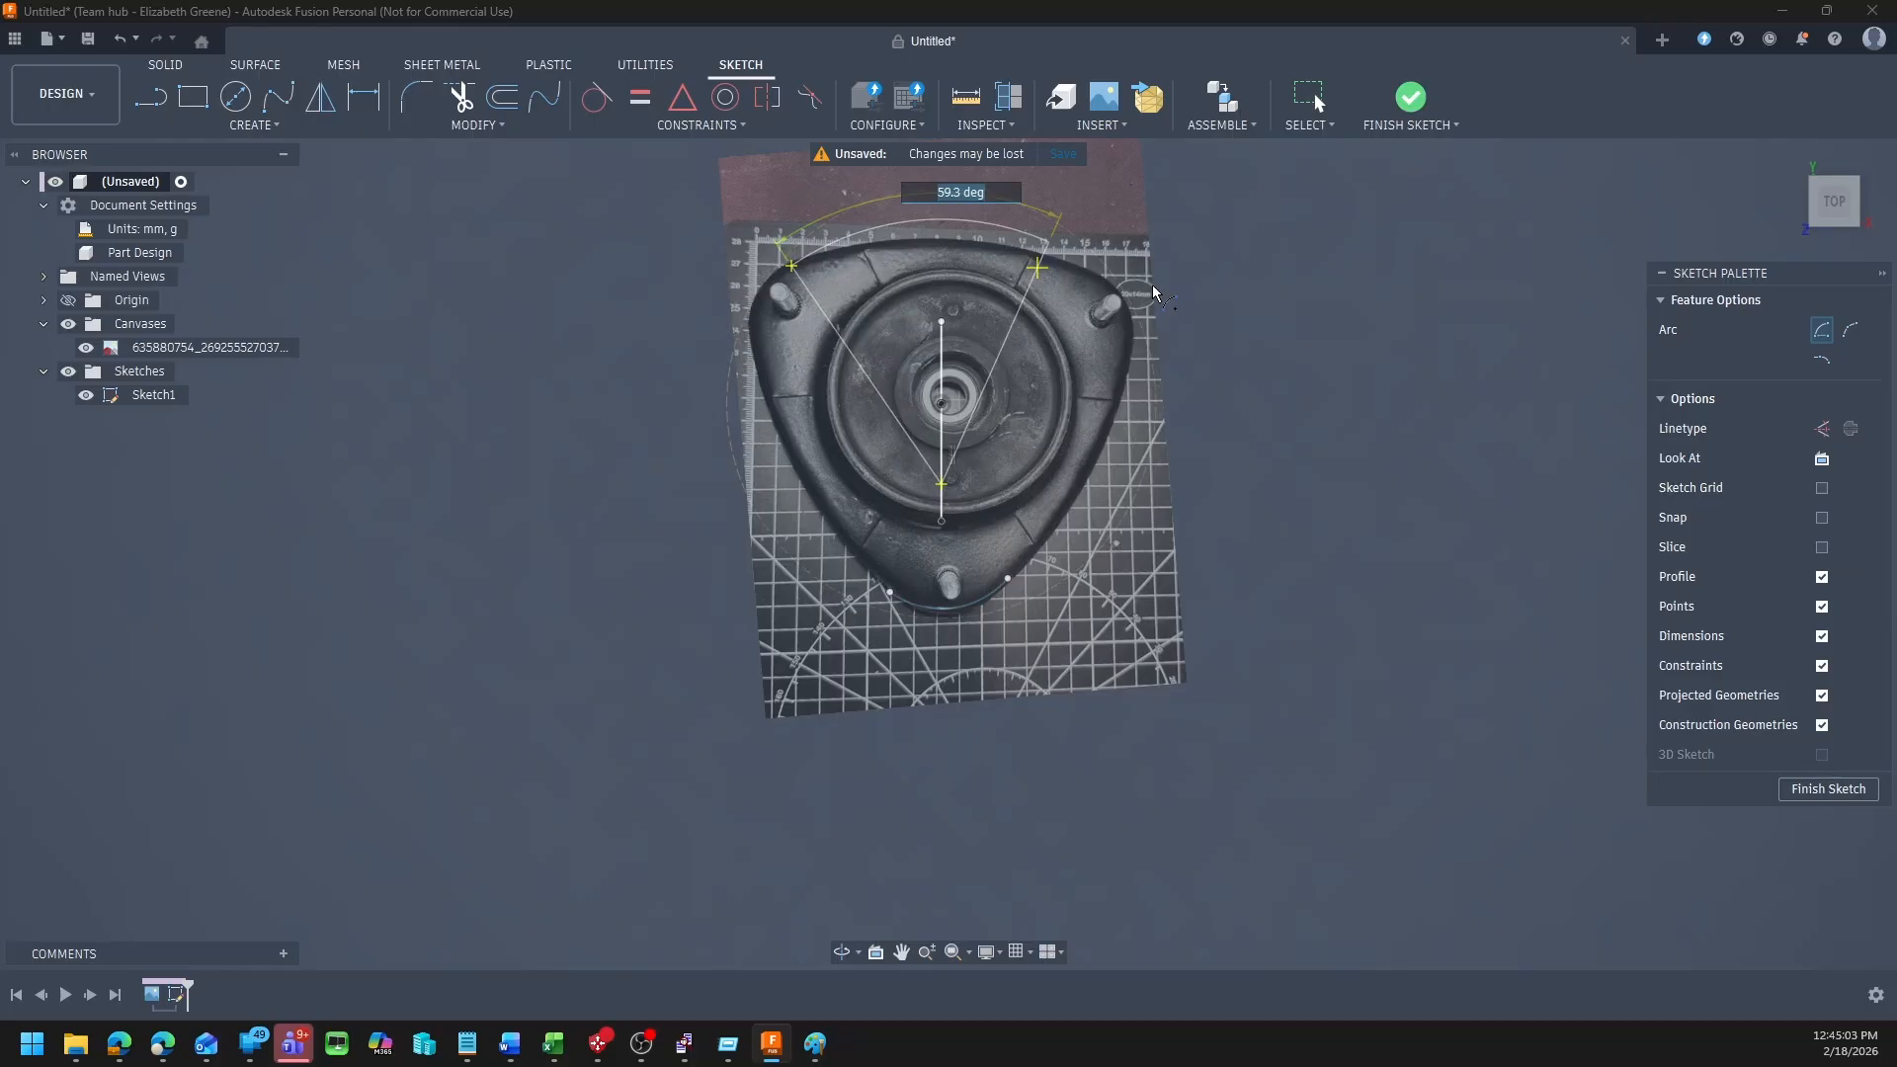
pyautogui.click(1101, 276)
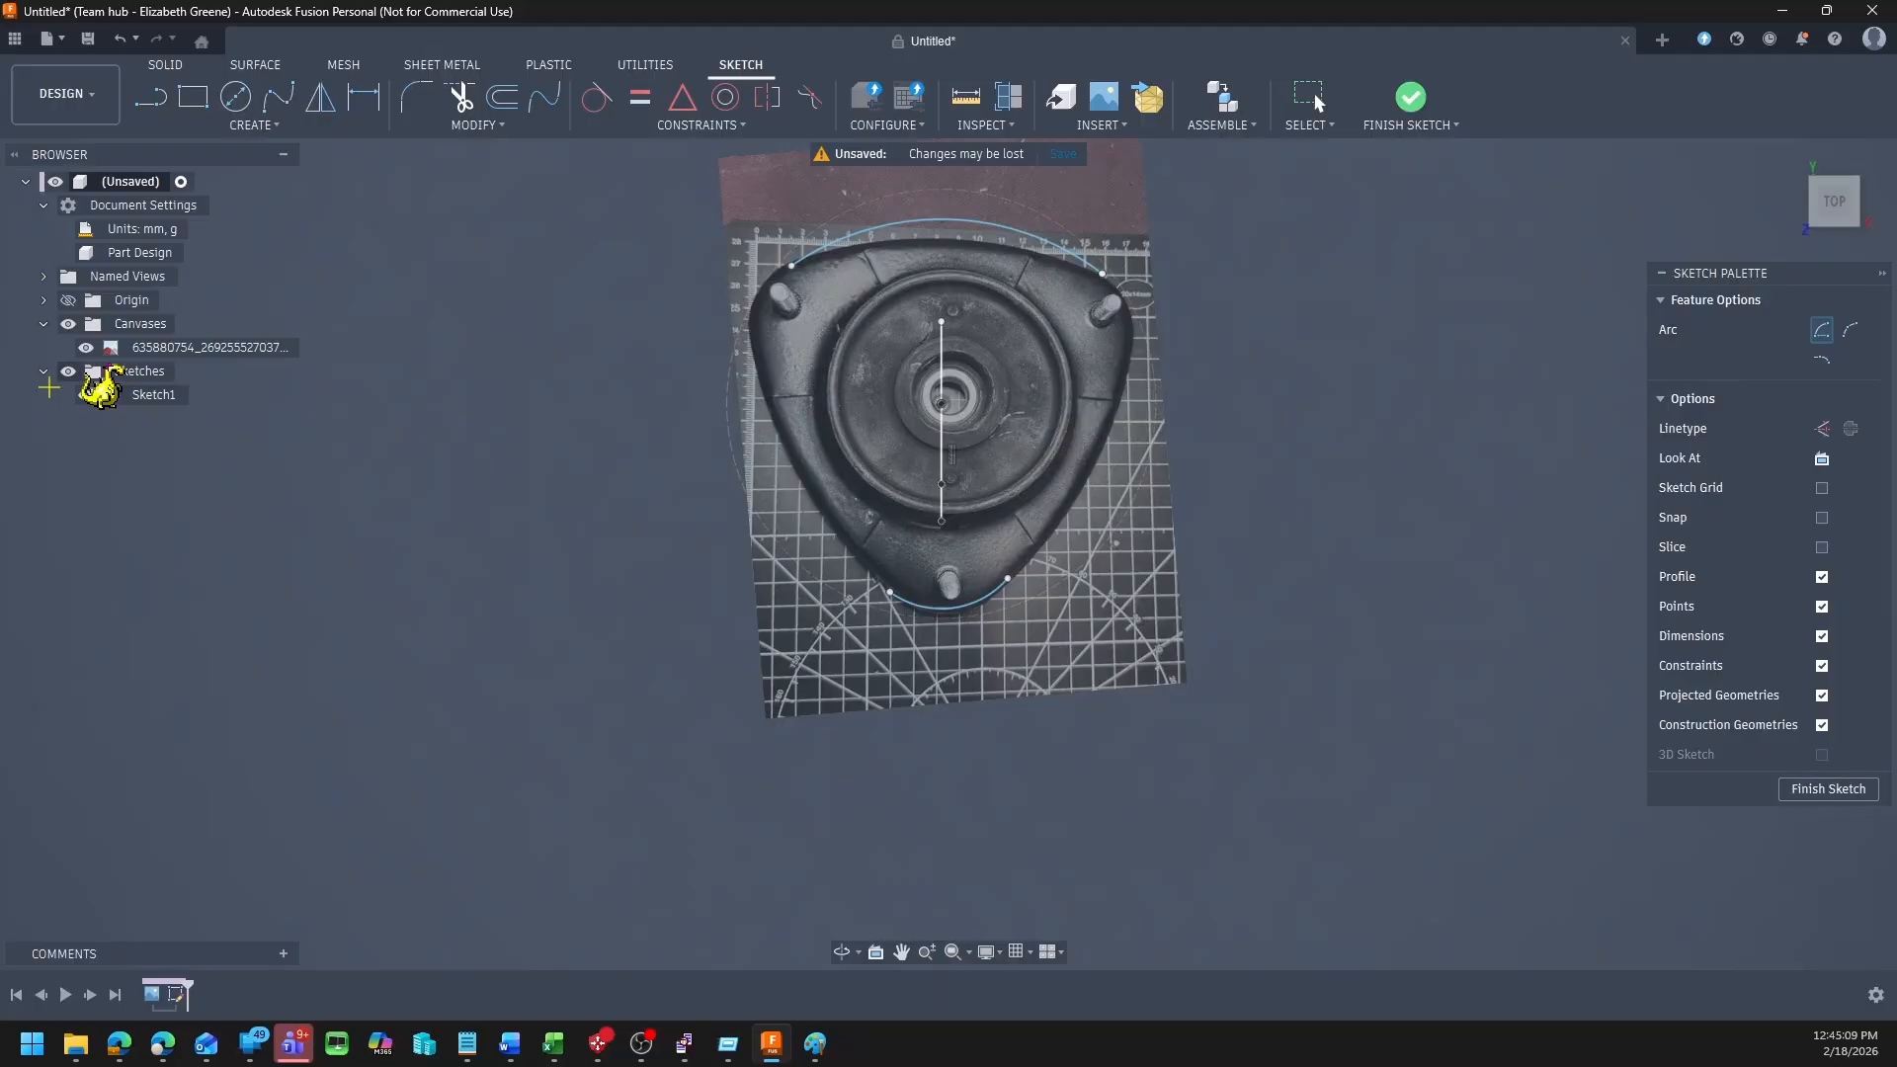
# Step: Hide the canvas and make the lower lobe's arc tangent to the enclosing construction circle
pyautogui.click(68, 323)
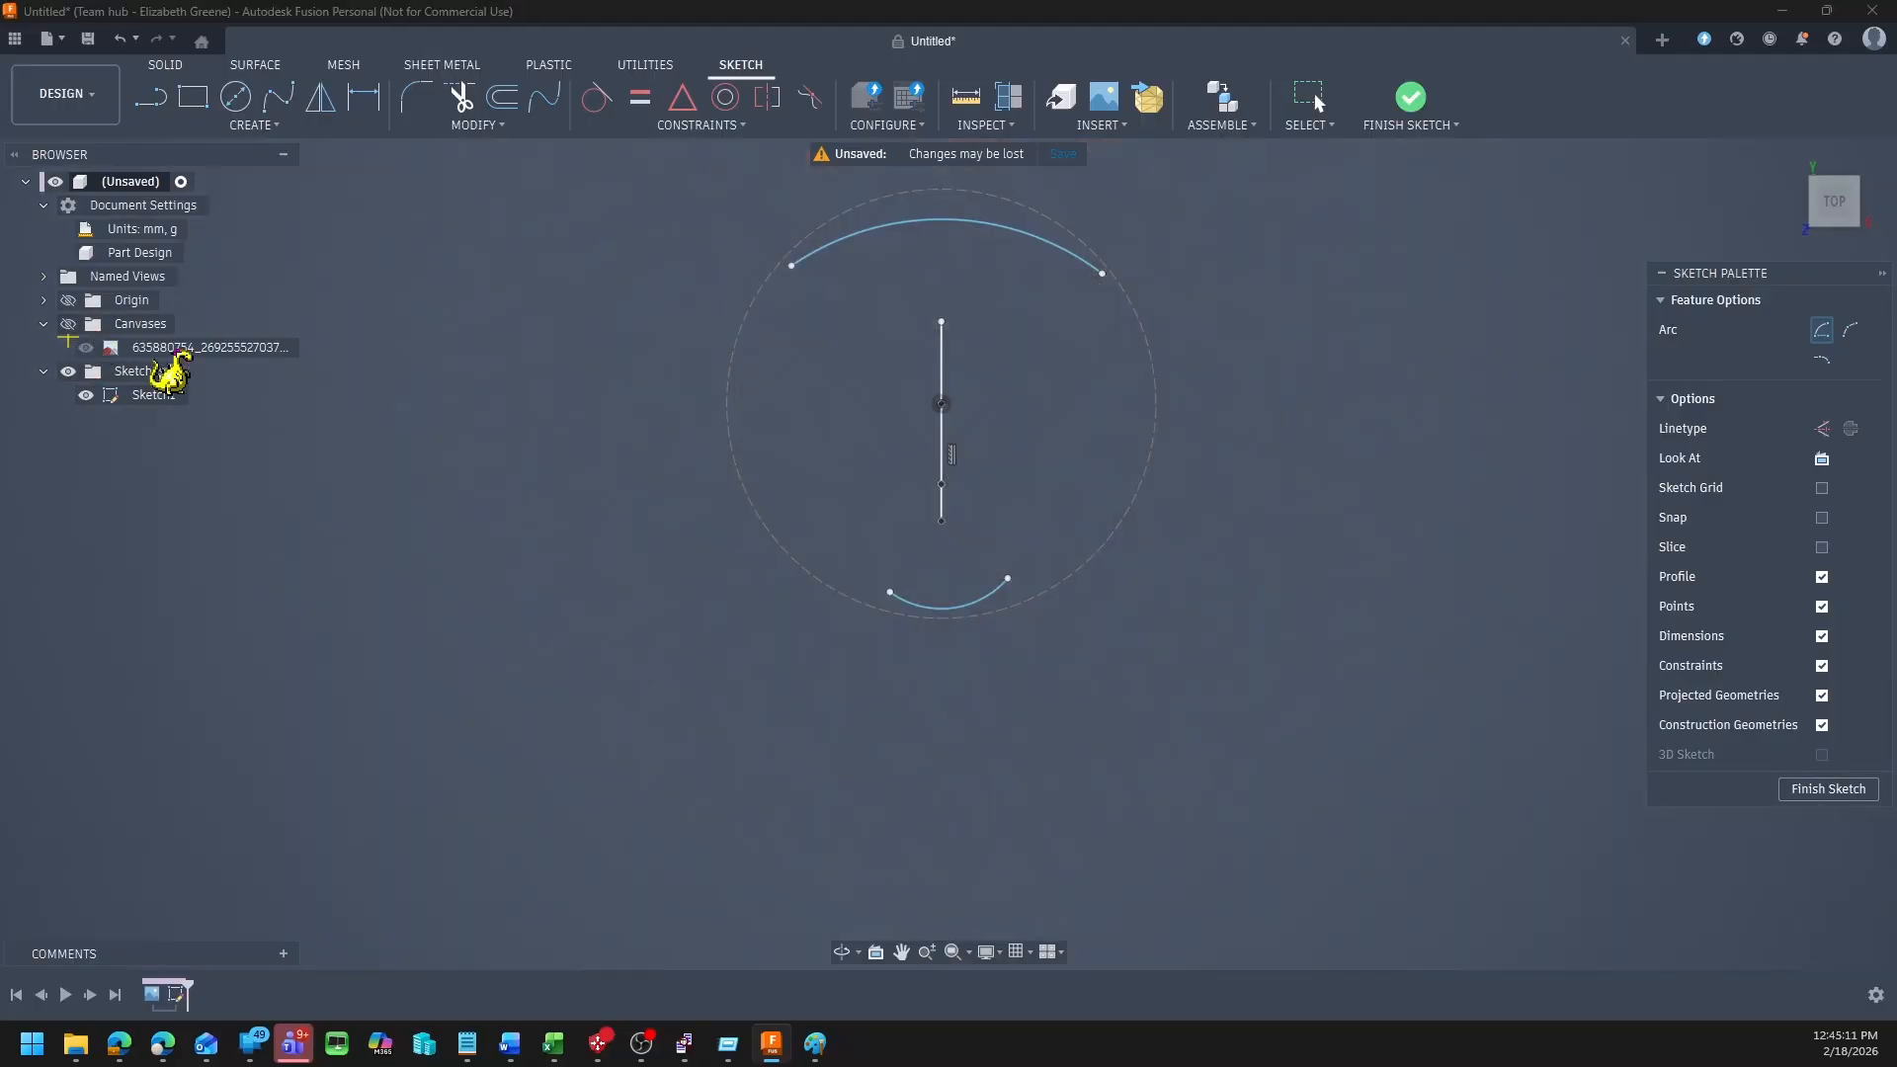
pyautogui.press('Escape')
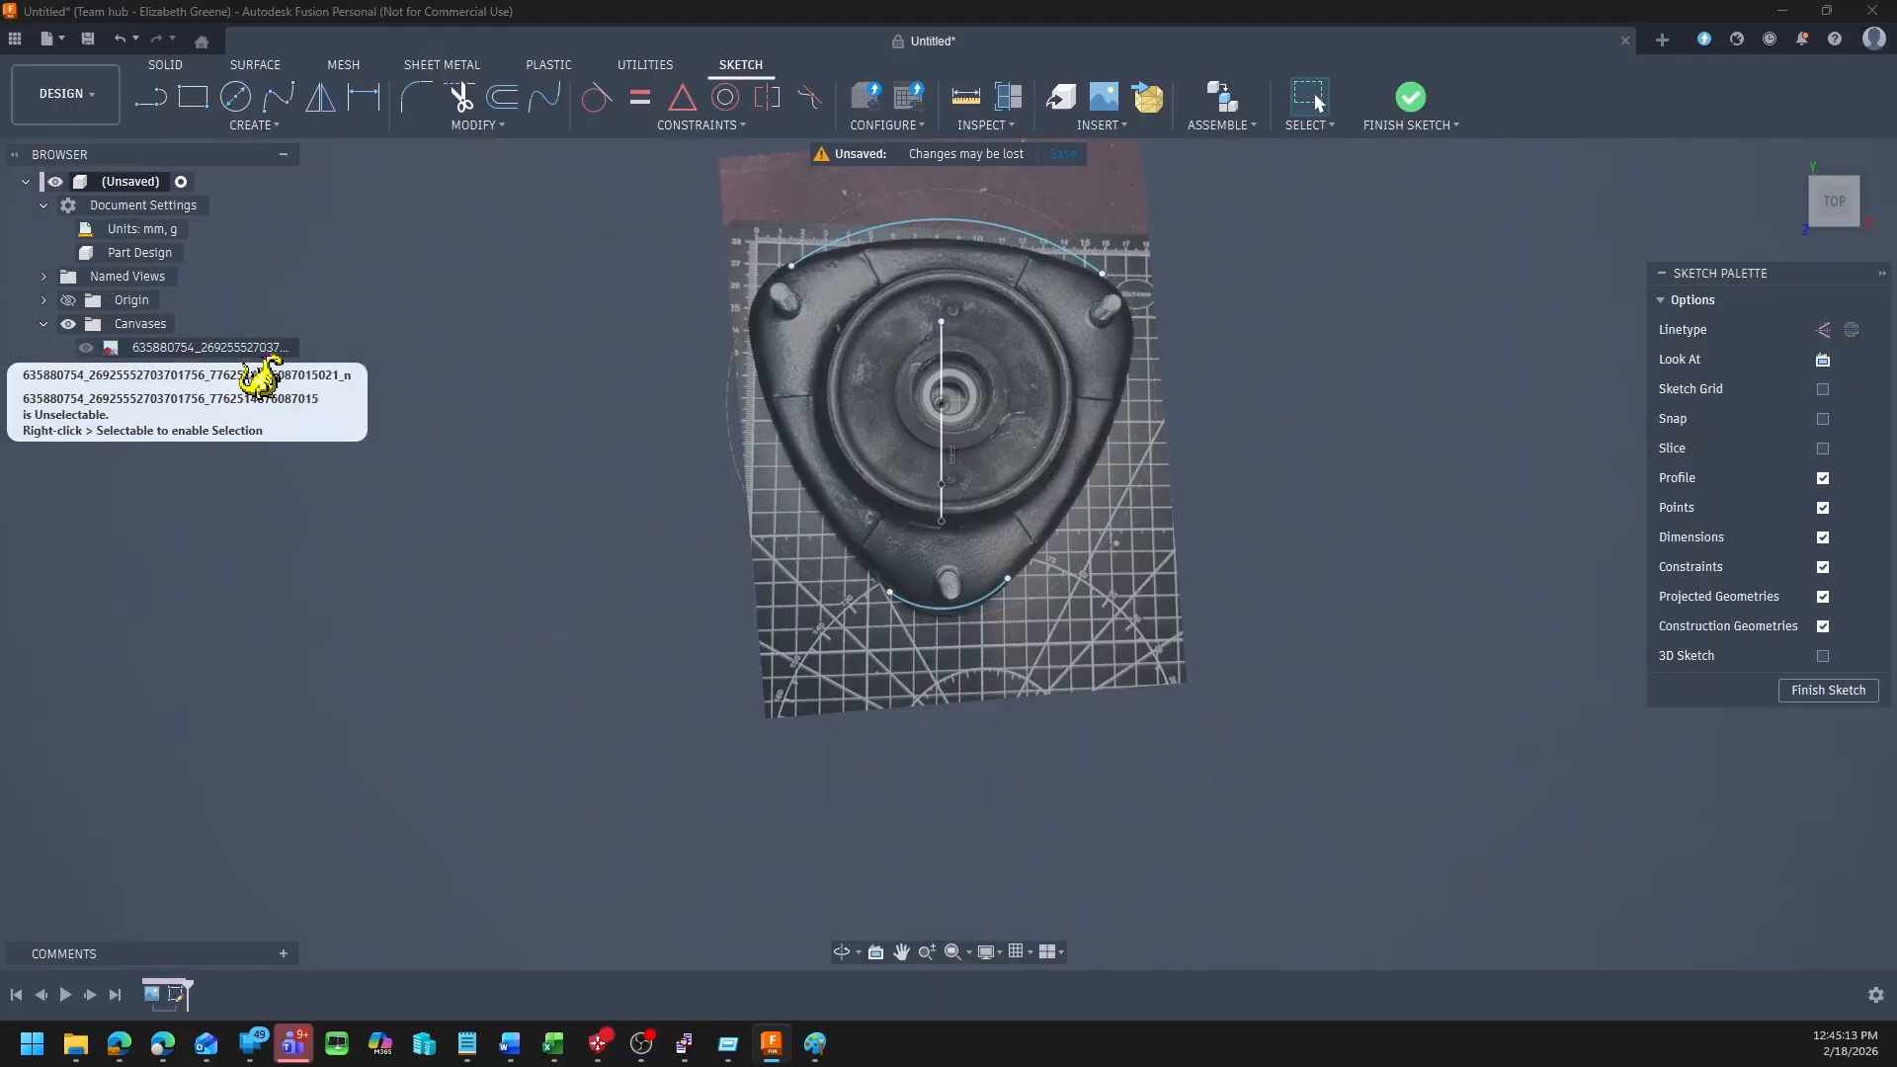
pyautogui.click(69, 323)
pyautogui.scroll(3, 346, 431)
pyautogui.scroll(-3, 972, 688)
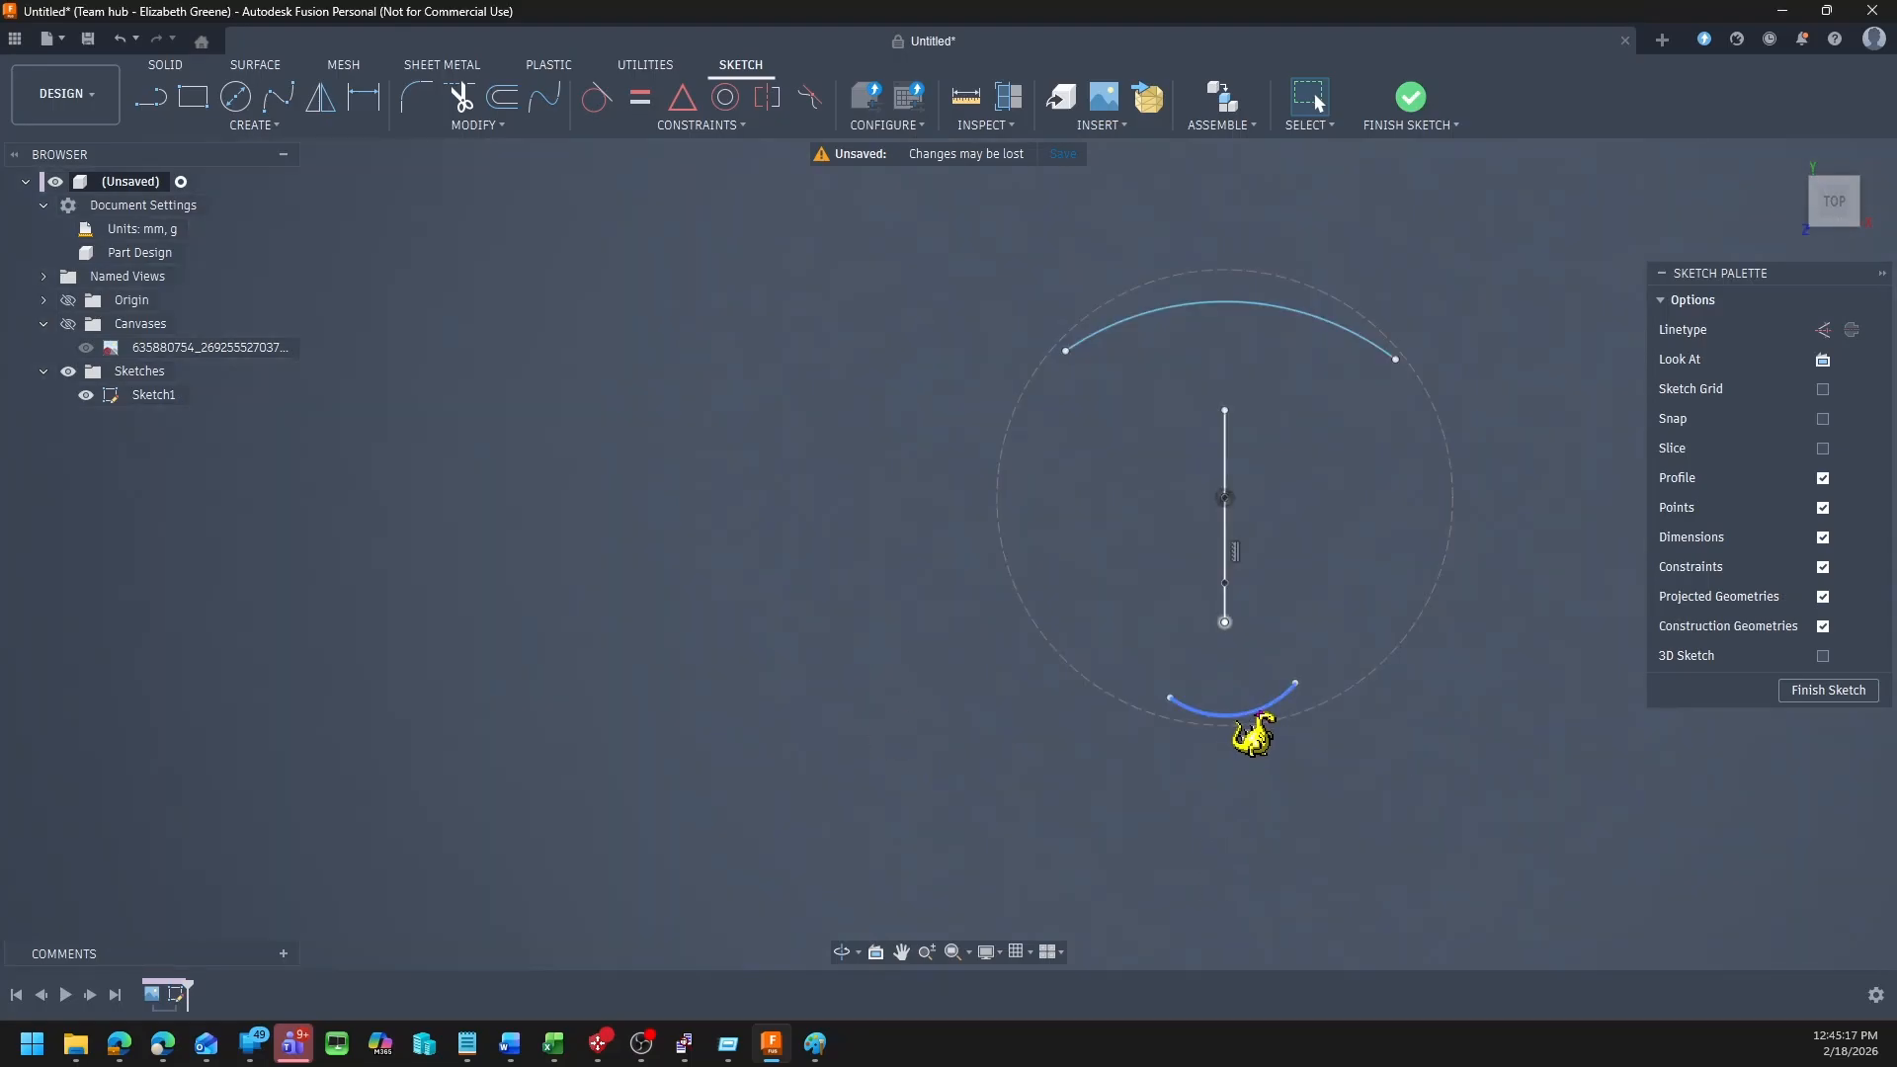
pyautogui.click(1255, 713)
pyautogui.keyDown('shift'); pyautogui.click(1250, 724); pyautogui.keyUp('shift')
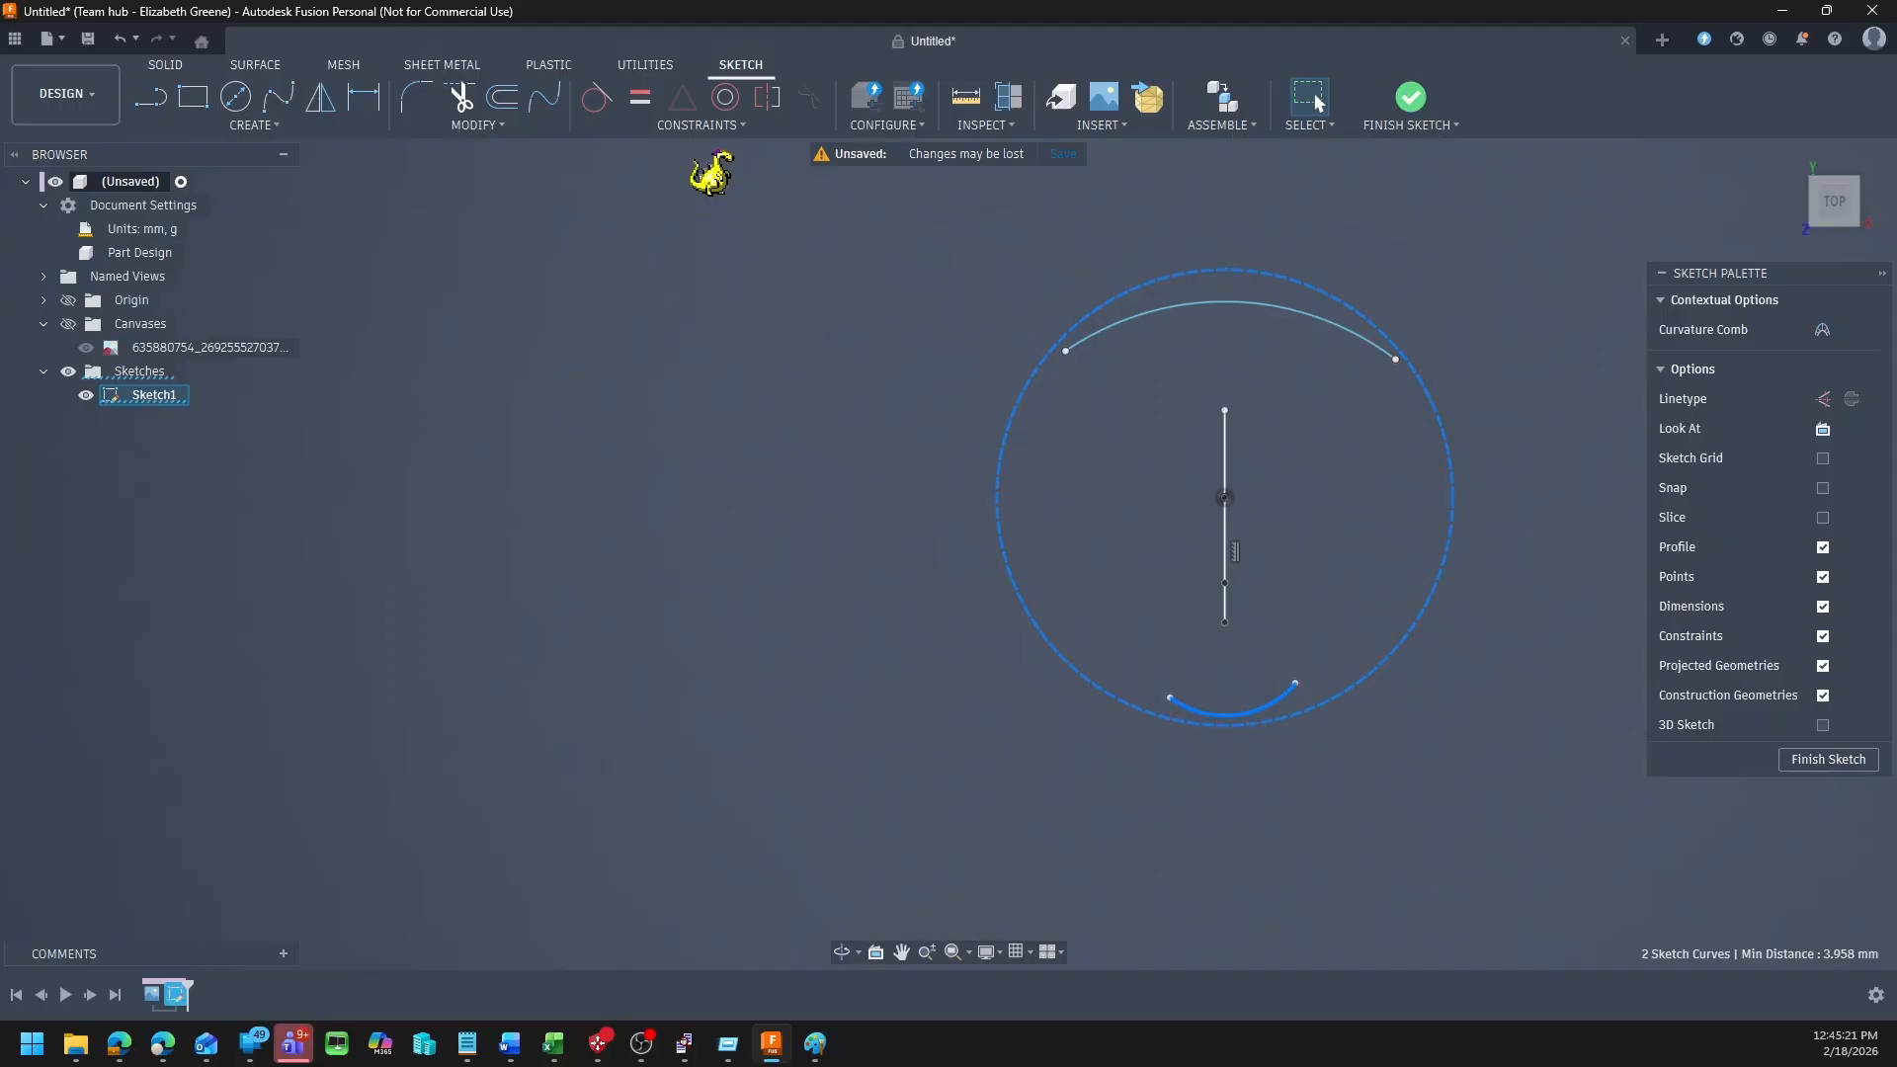
pyautogui.click(597, 96)
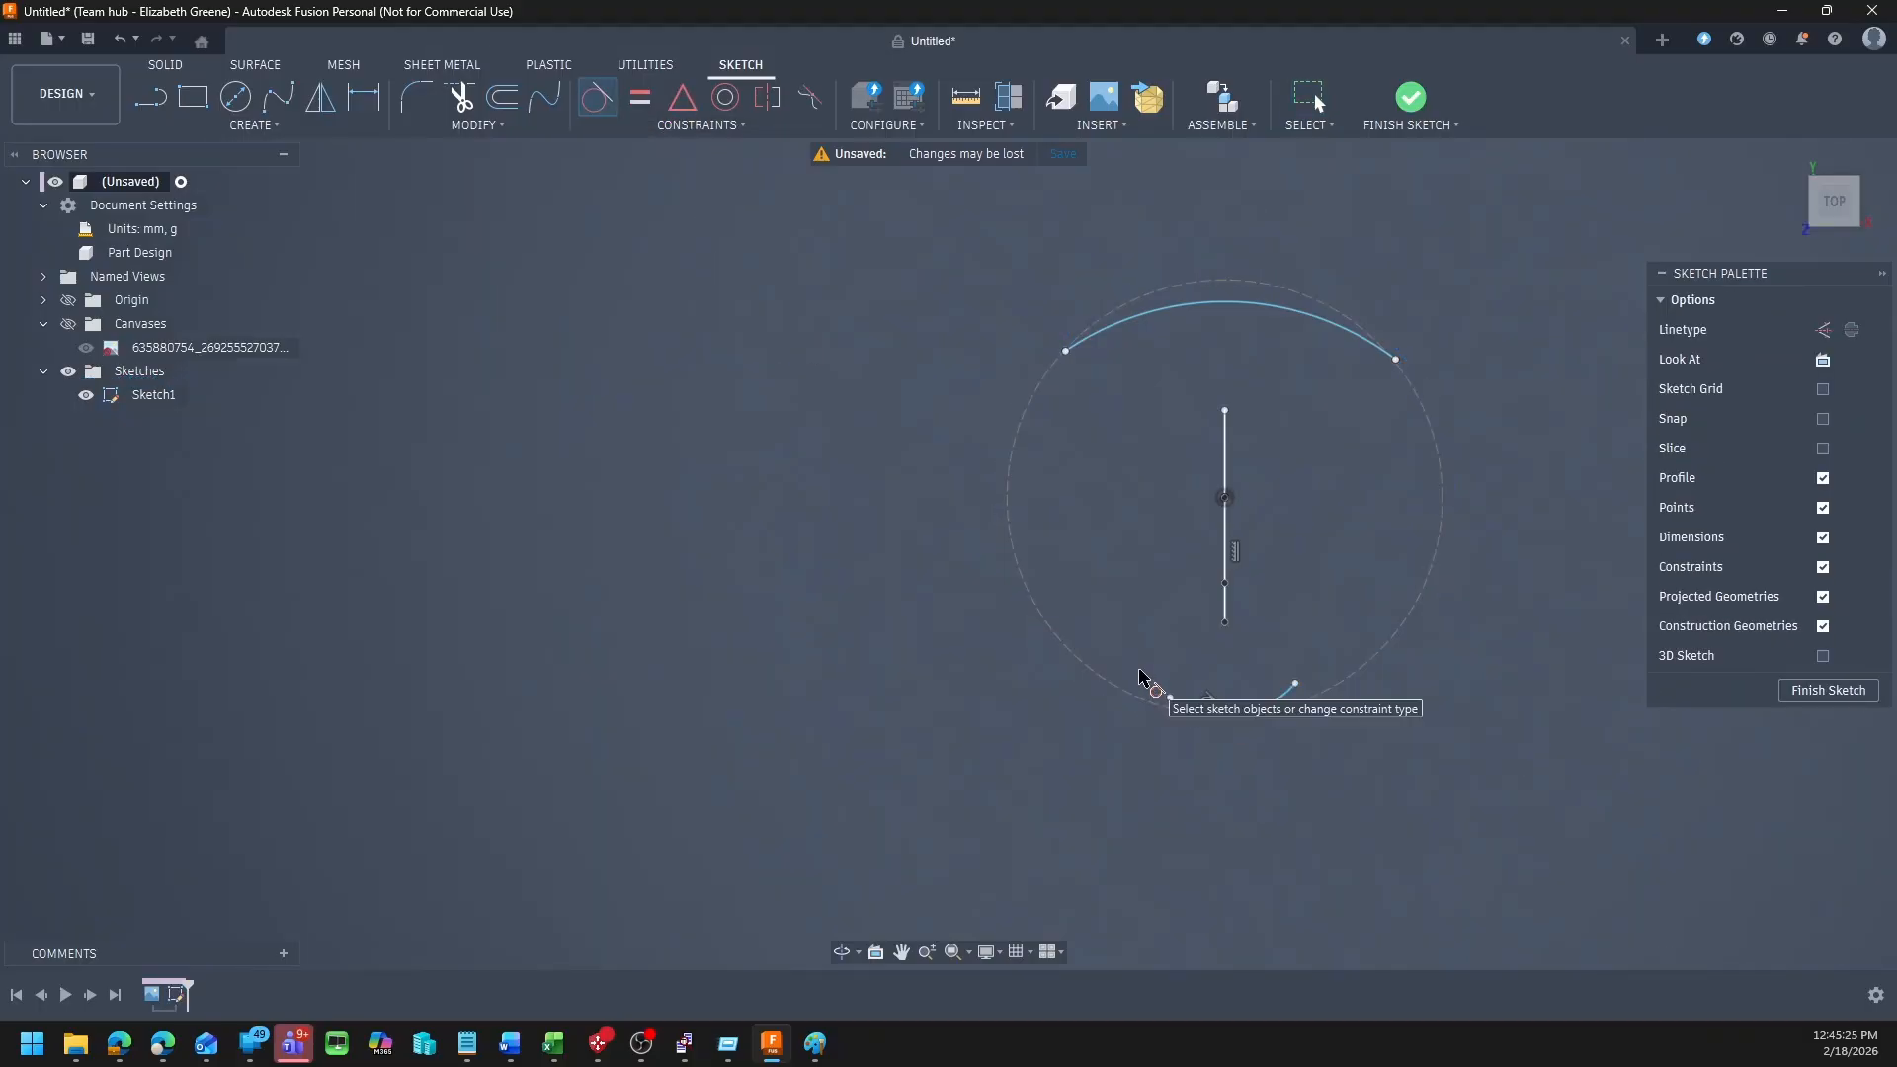
pyautogui.press('Escape')
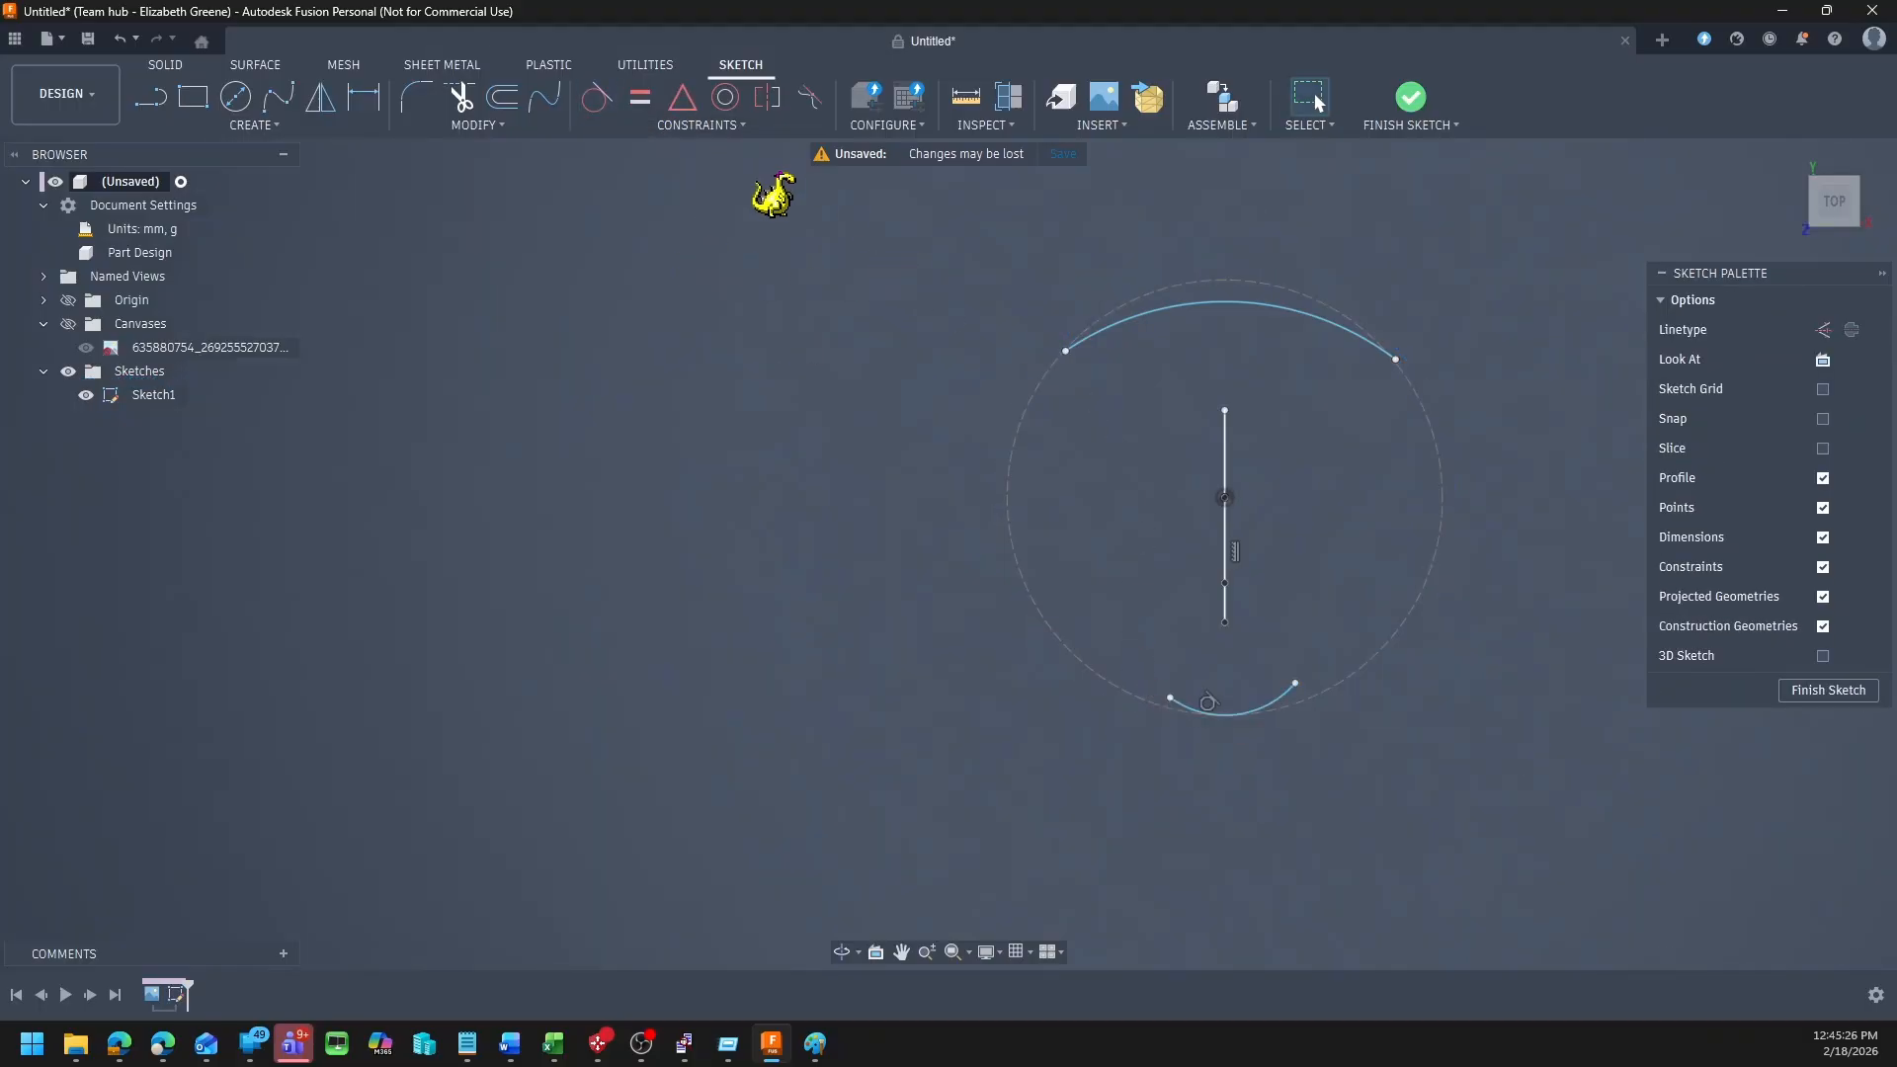
# Step: Create a full circular sketch pattern of the wide upper arc and lower lobe arc around the origin, with a quantity of 3
pyautogui.click(249, 127)
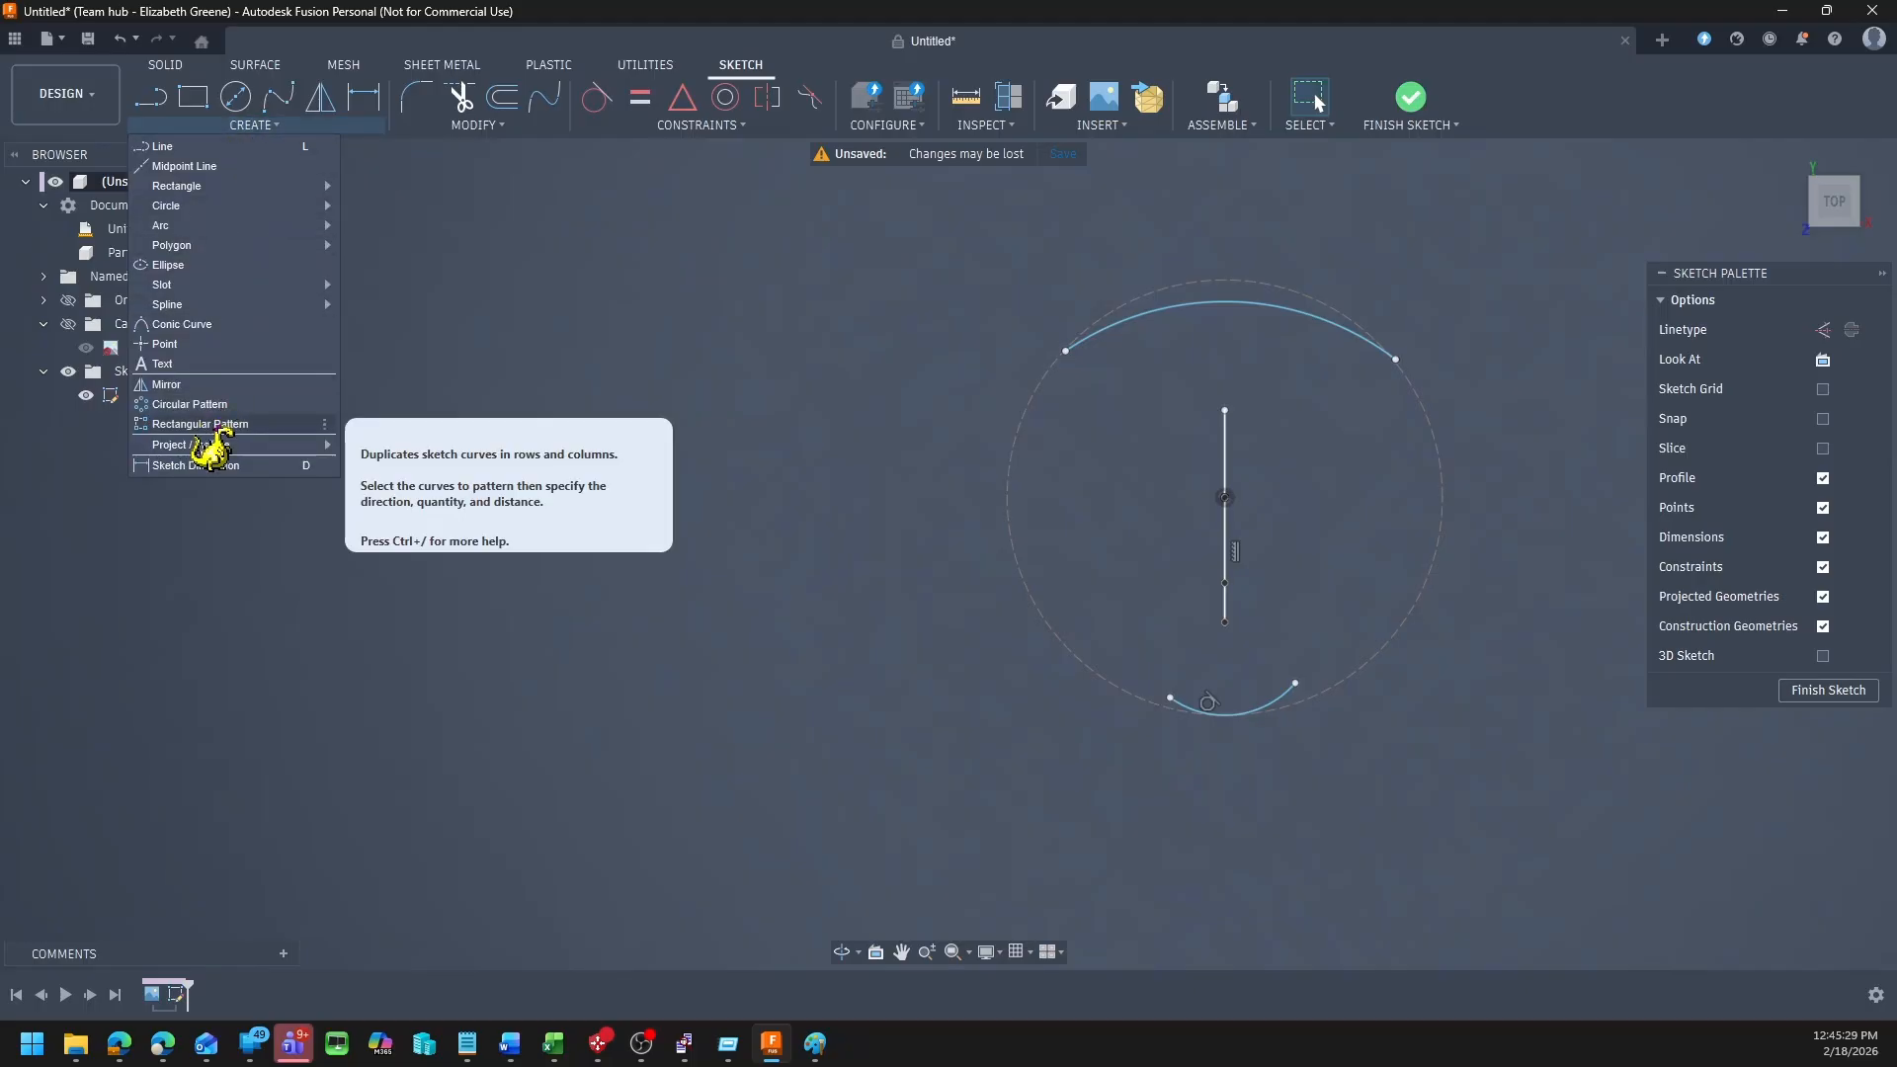
pyautogui.click(213, 405)
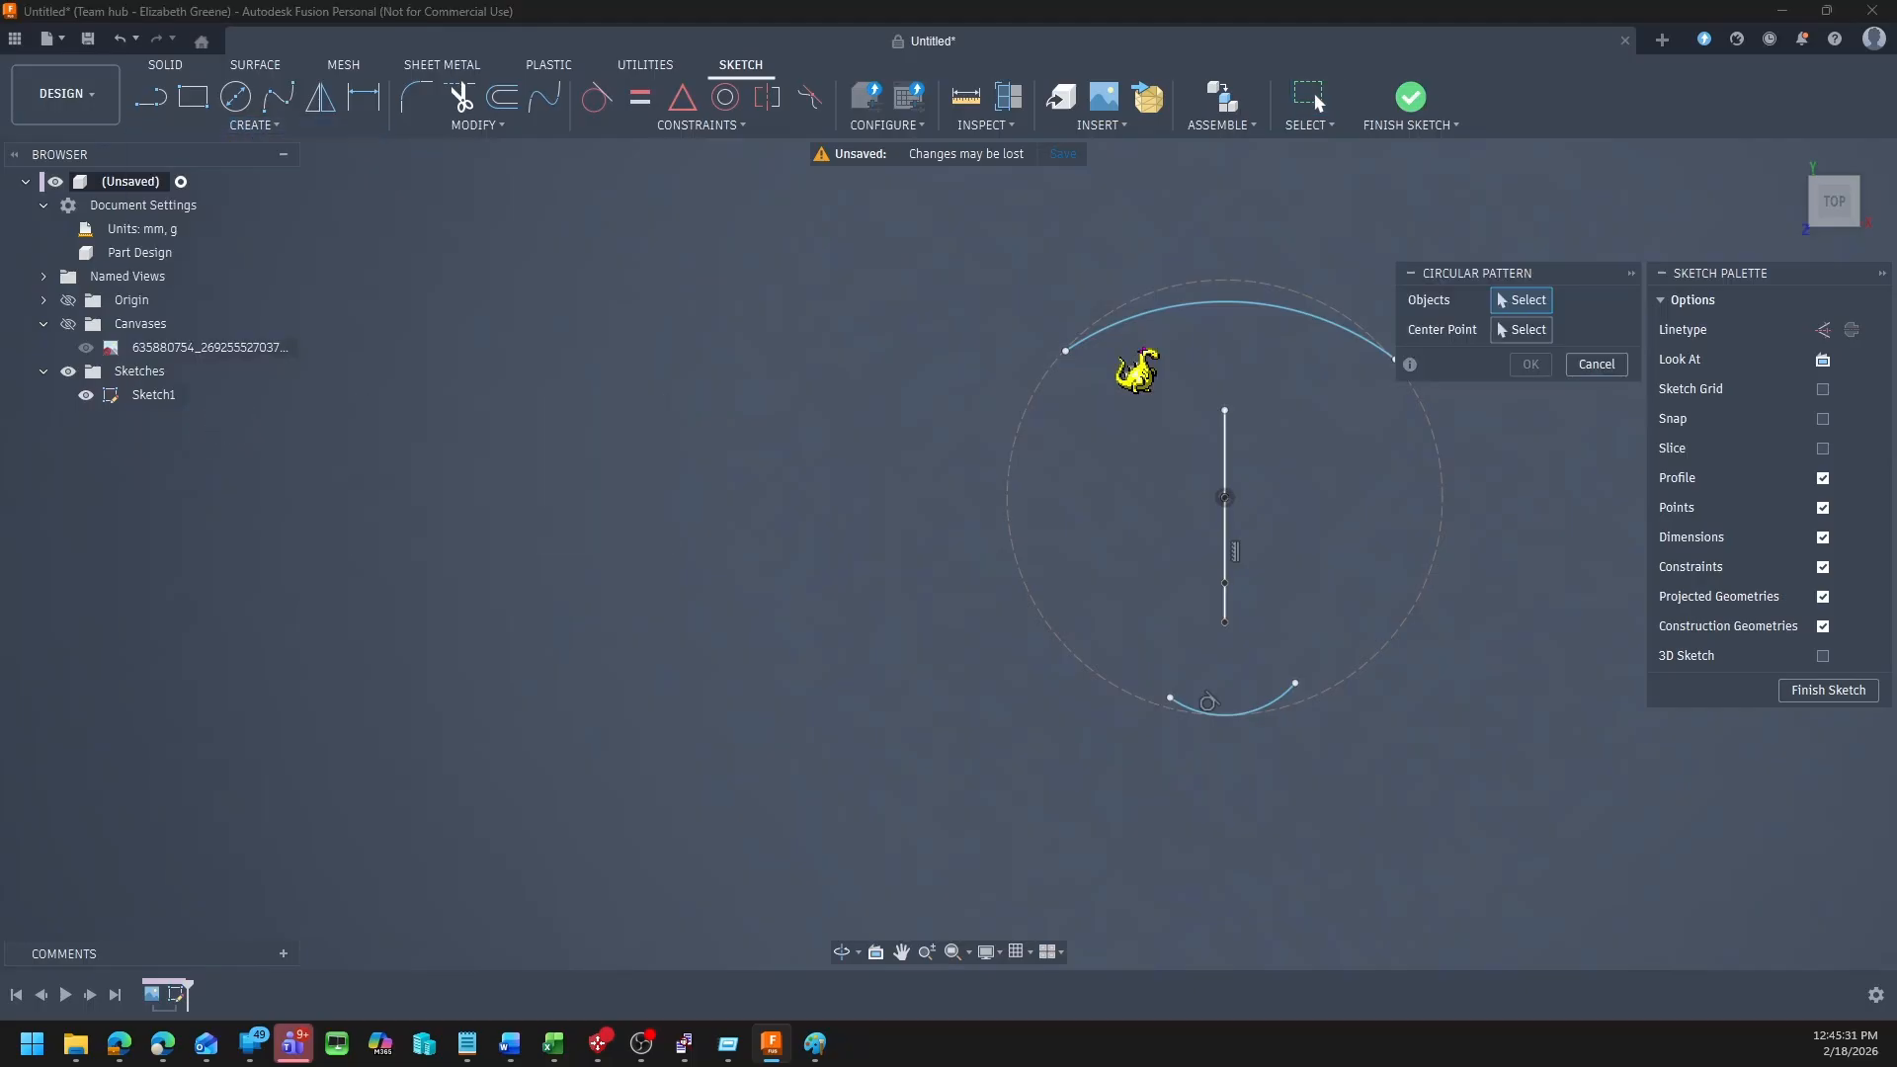
pyautogui.click(1146, 322)
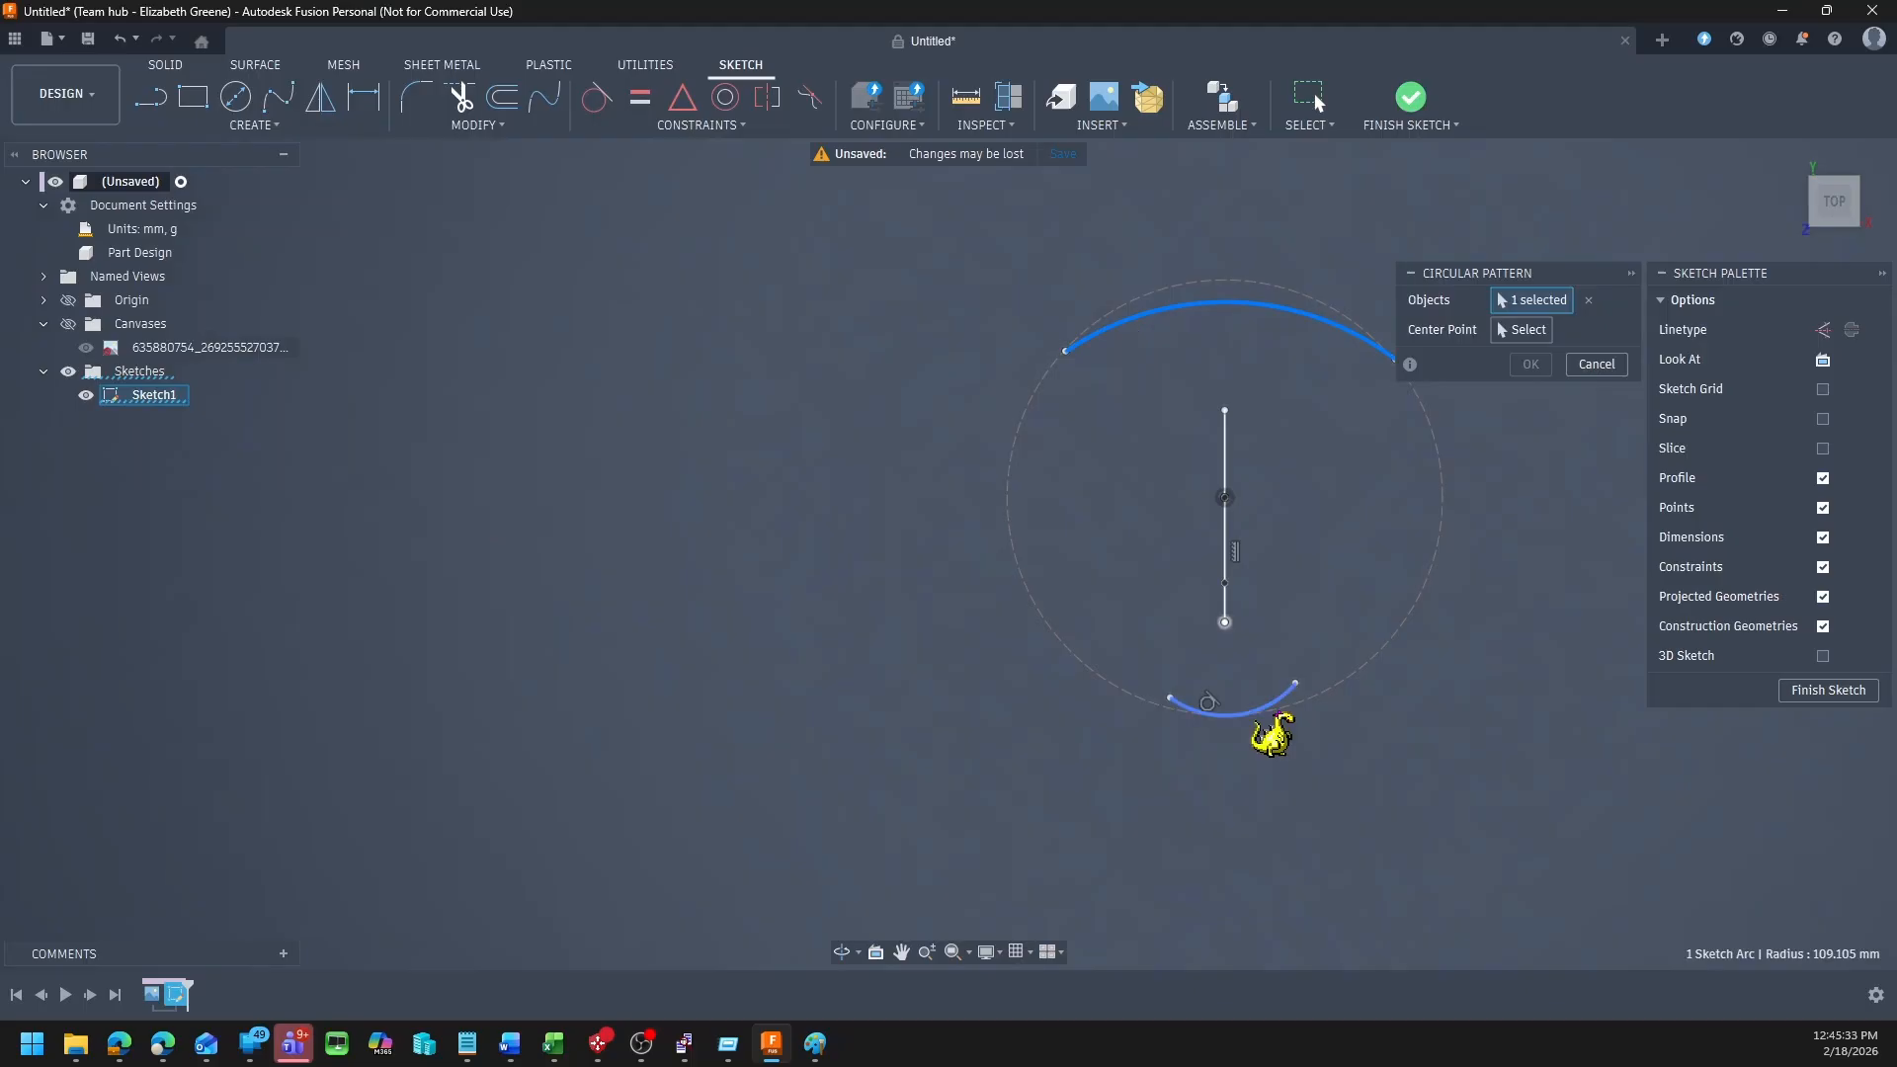
pyautogui.click(1280, 700)
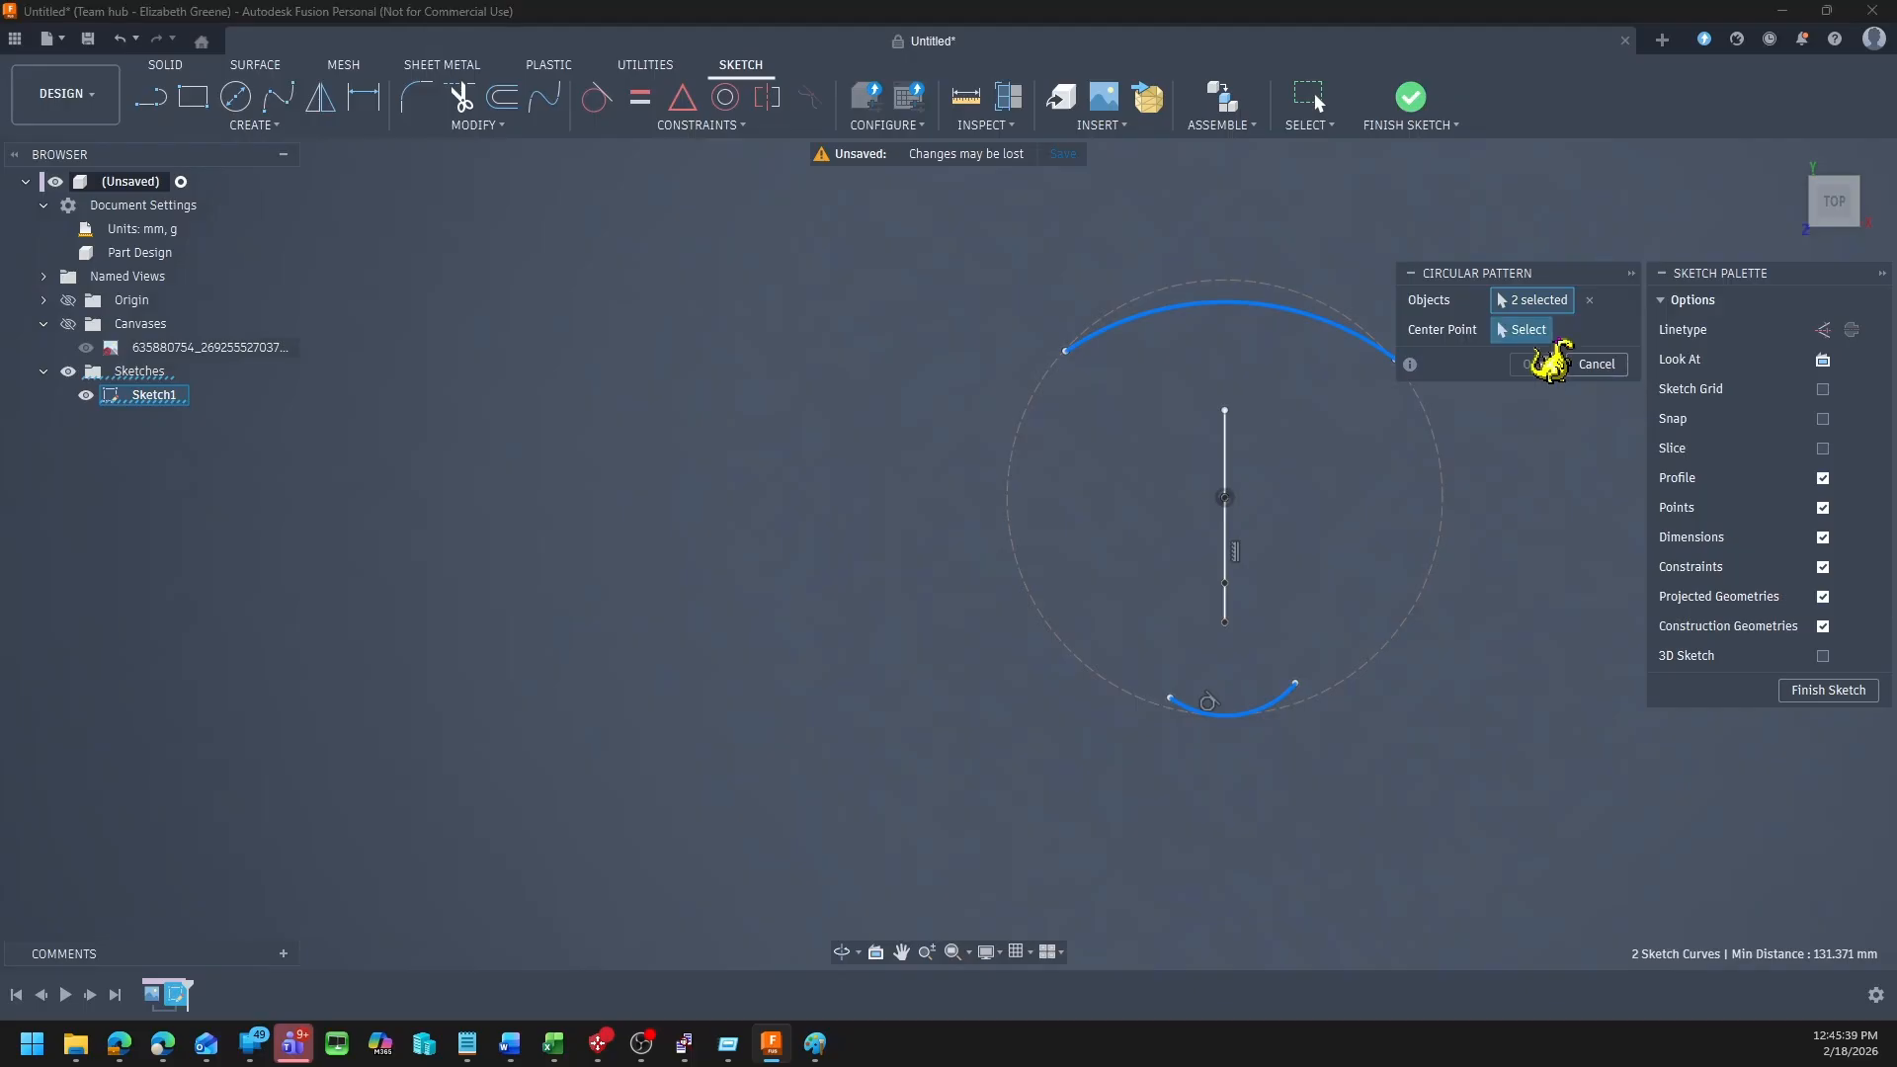
pyautogui.click(1522, 329)
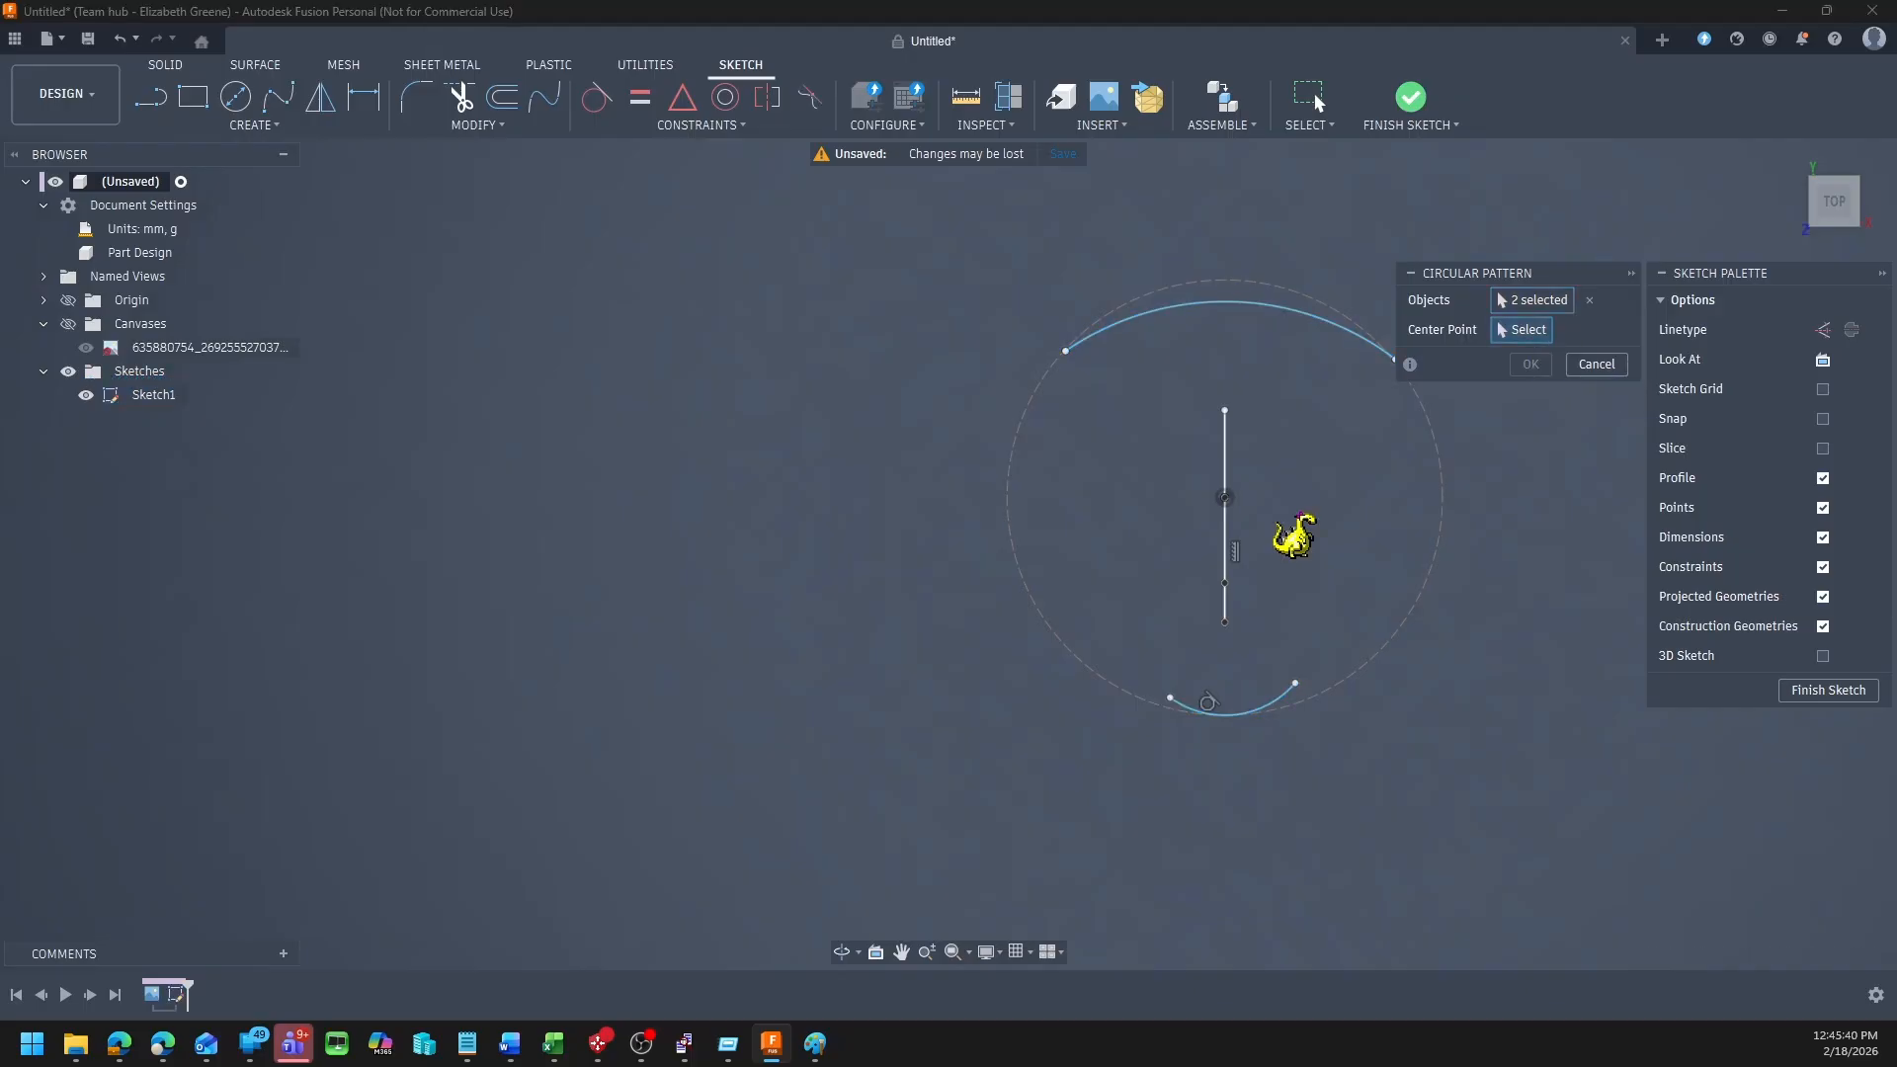
pyautogui.click(1225, 497)
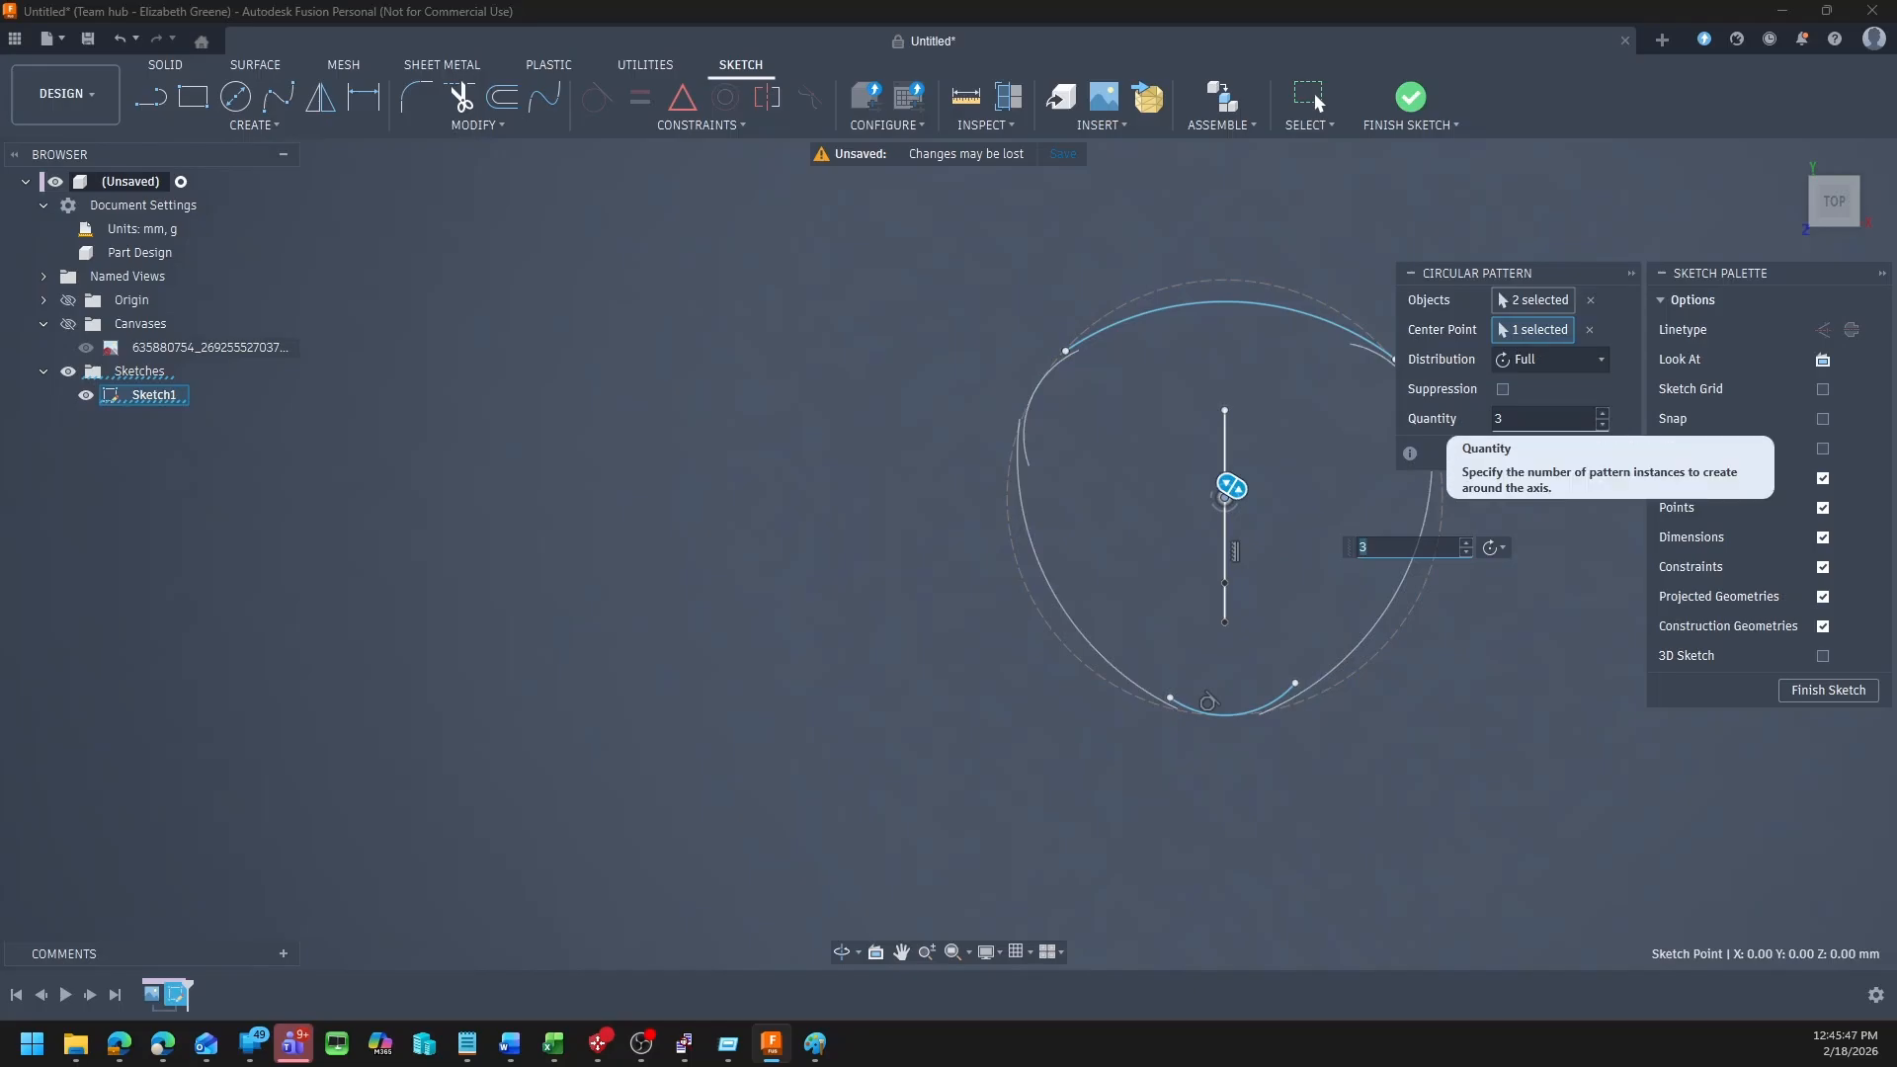
pyautogui.click(1527, 452)
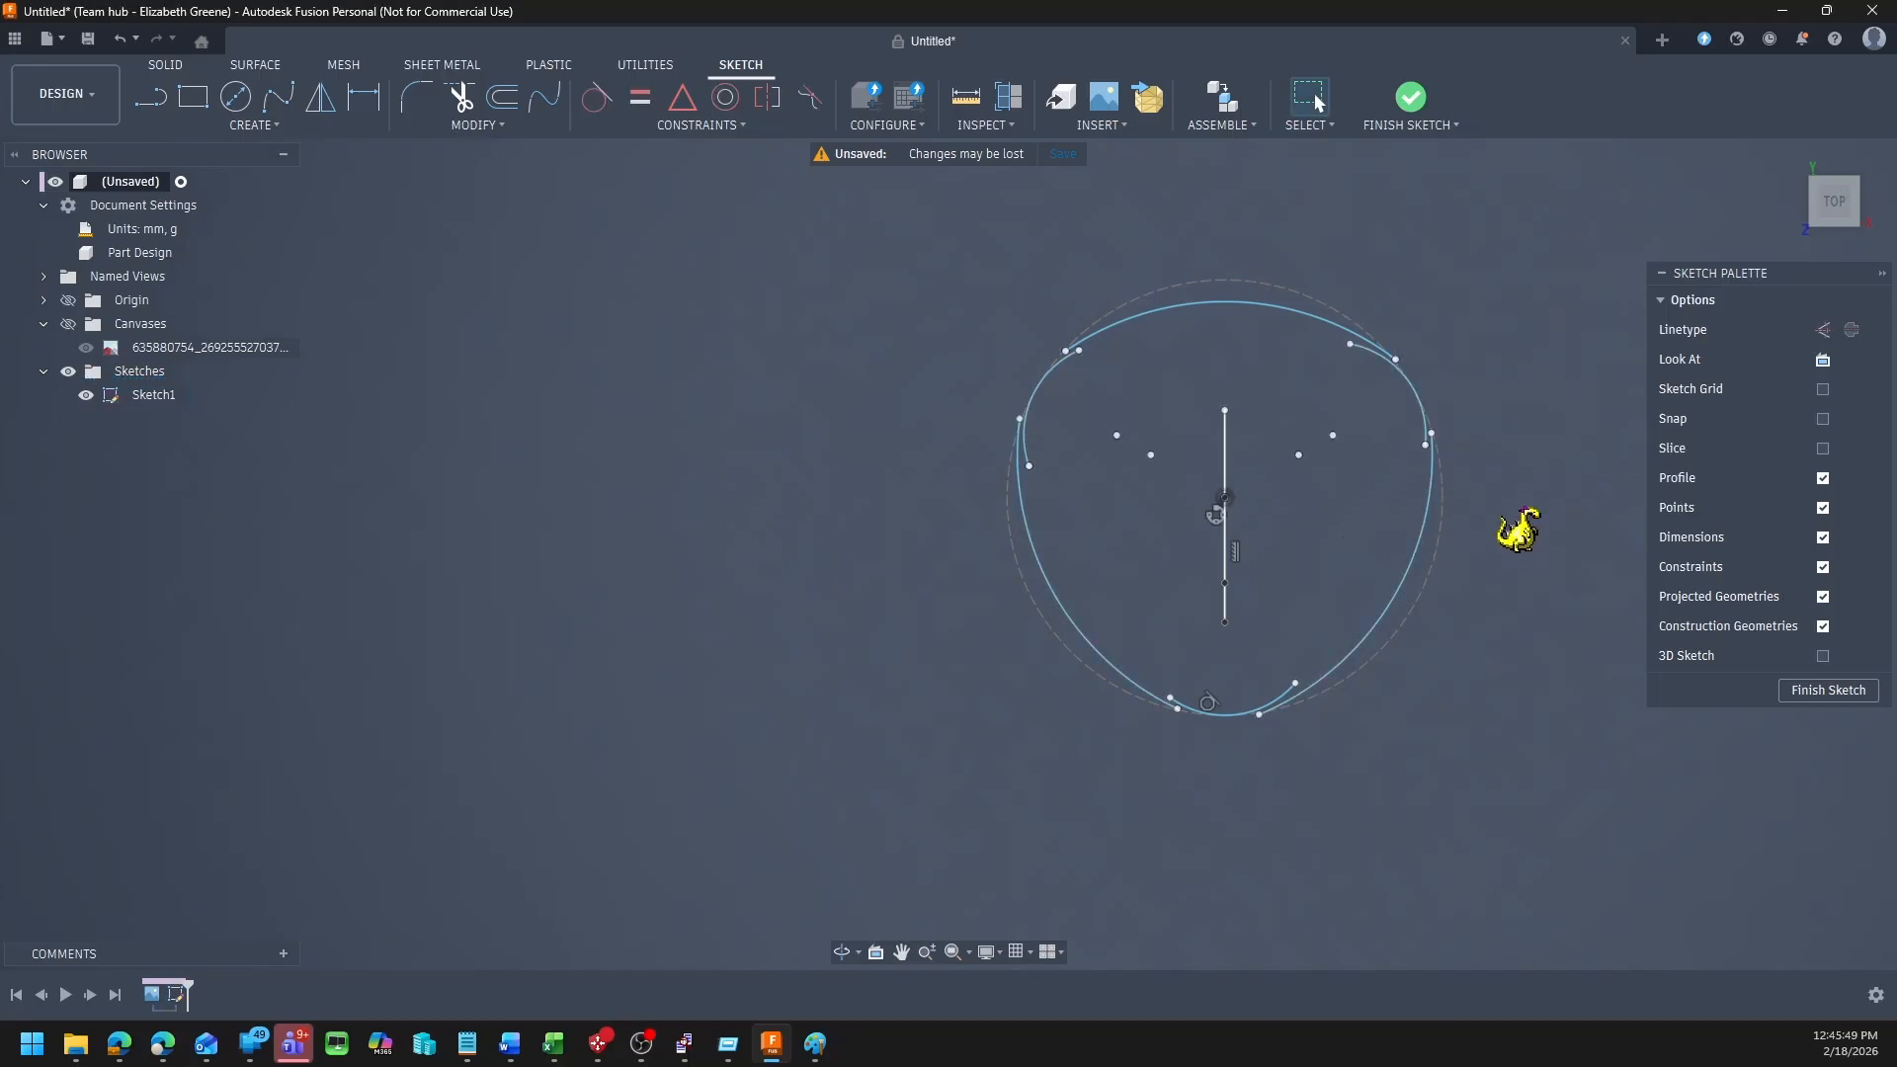
# Step: Join both ends of the lower lobe's arc to the facing endpoints of the adjacent side arcs with coincident constraints
pyautogui.scroll(1, 1306, 808)
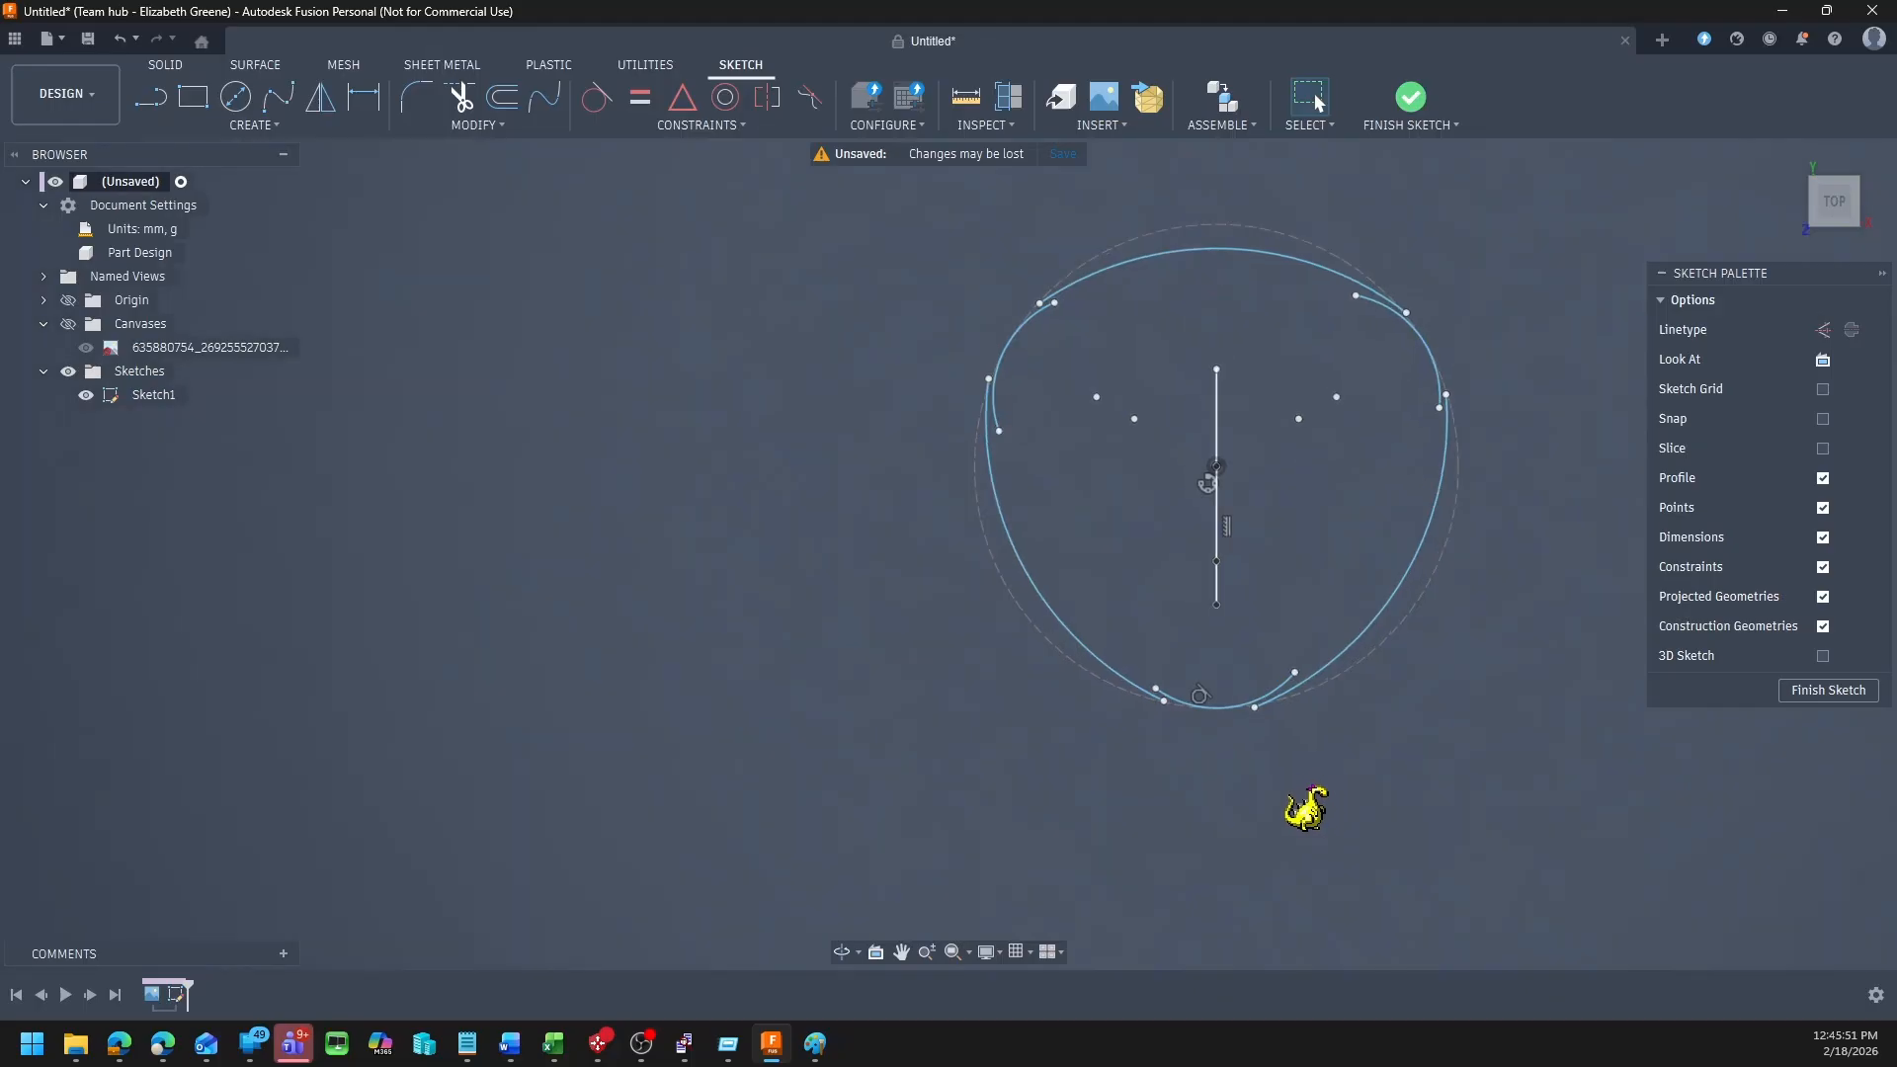
pyautogui.scroll(3, 1300, 790)
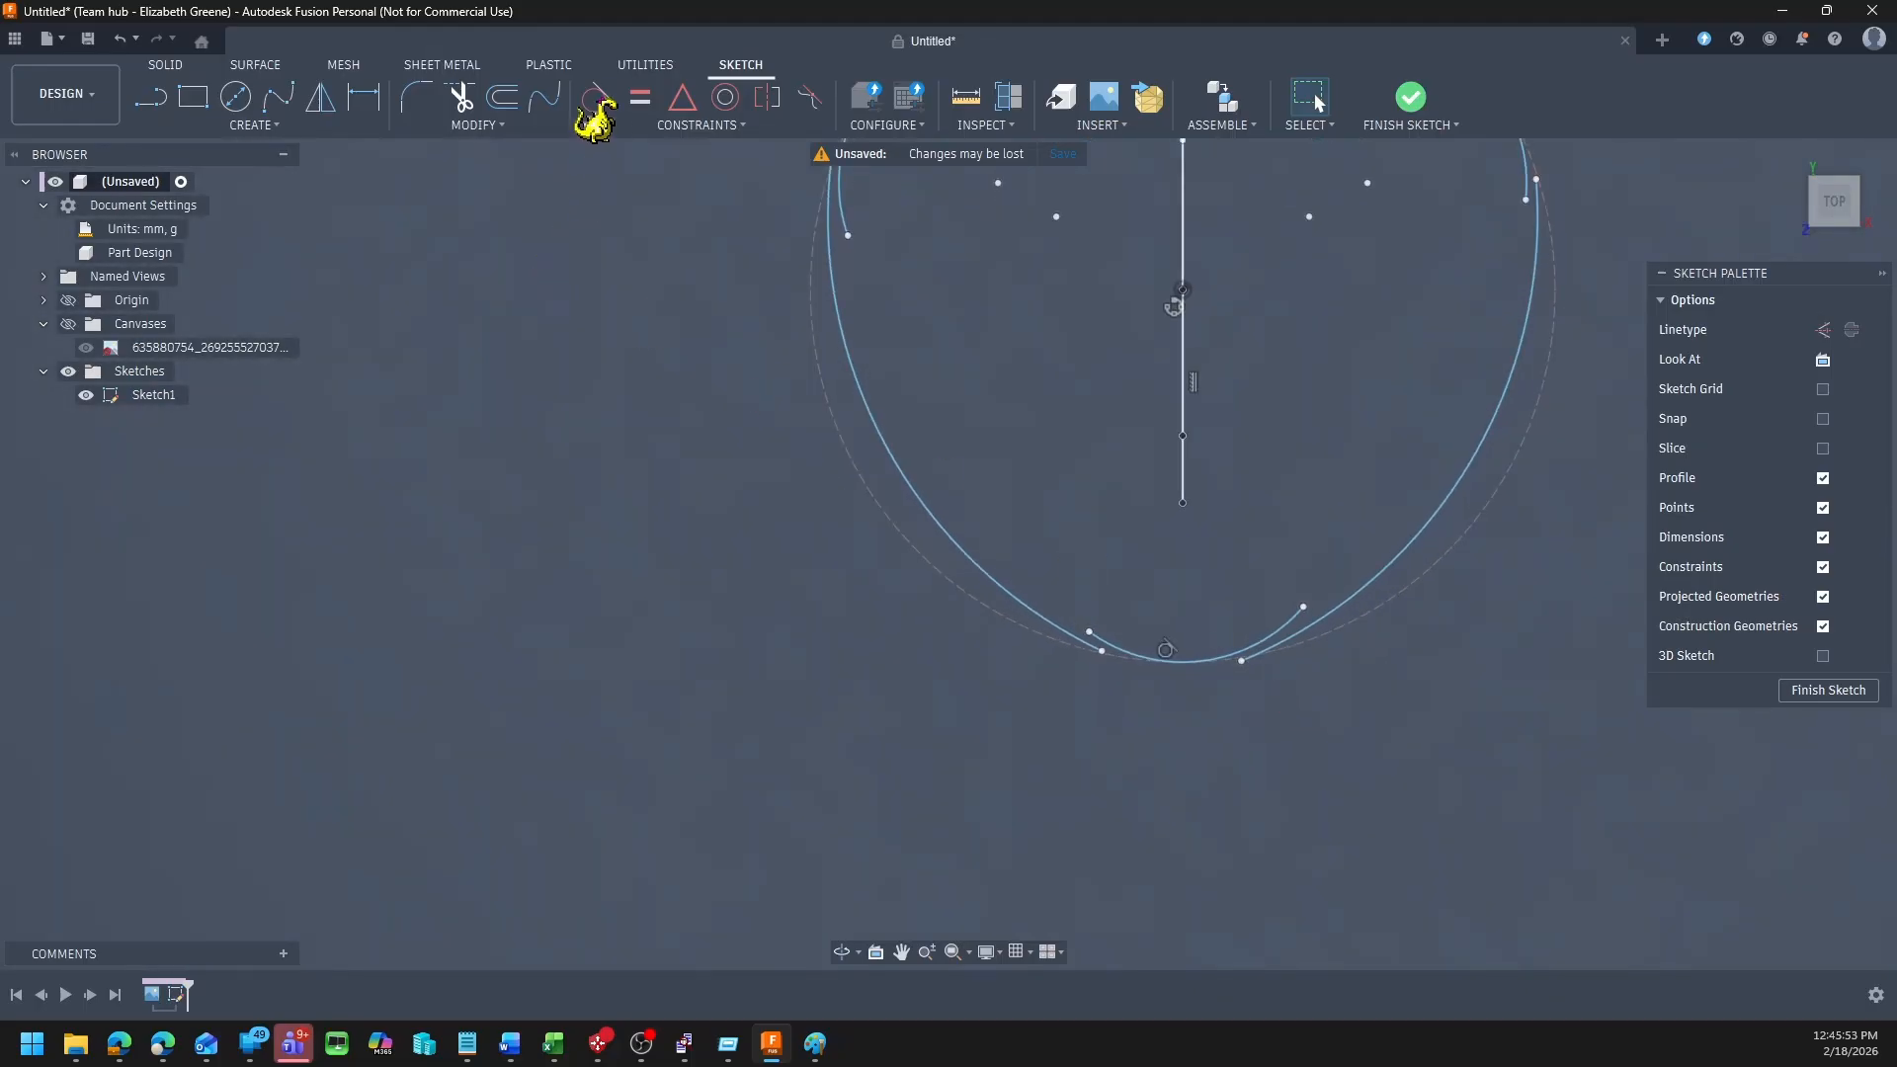
pyautogui.click(697, 125)
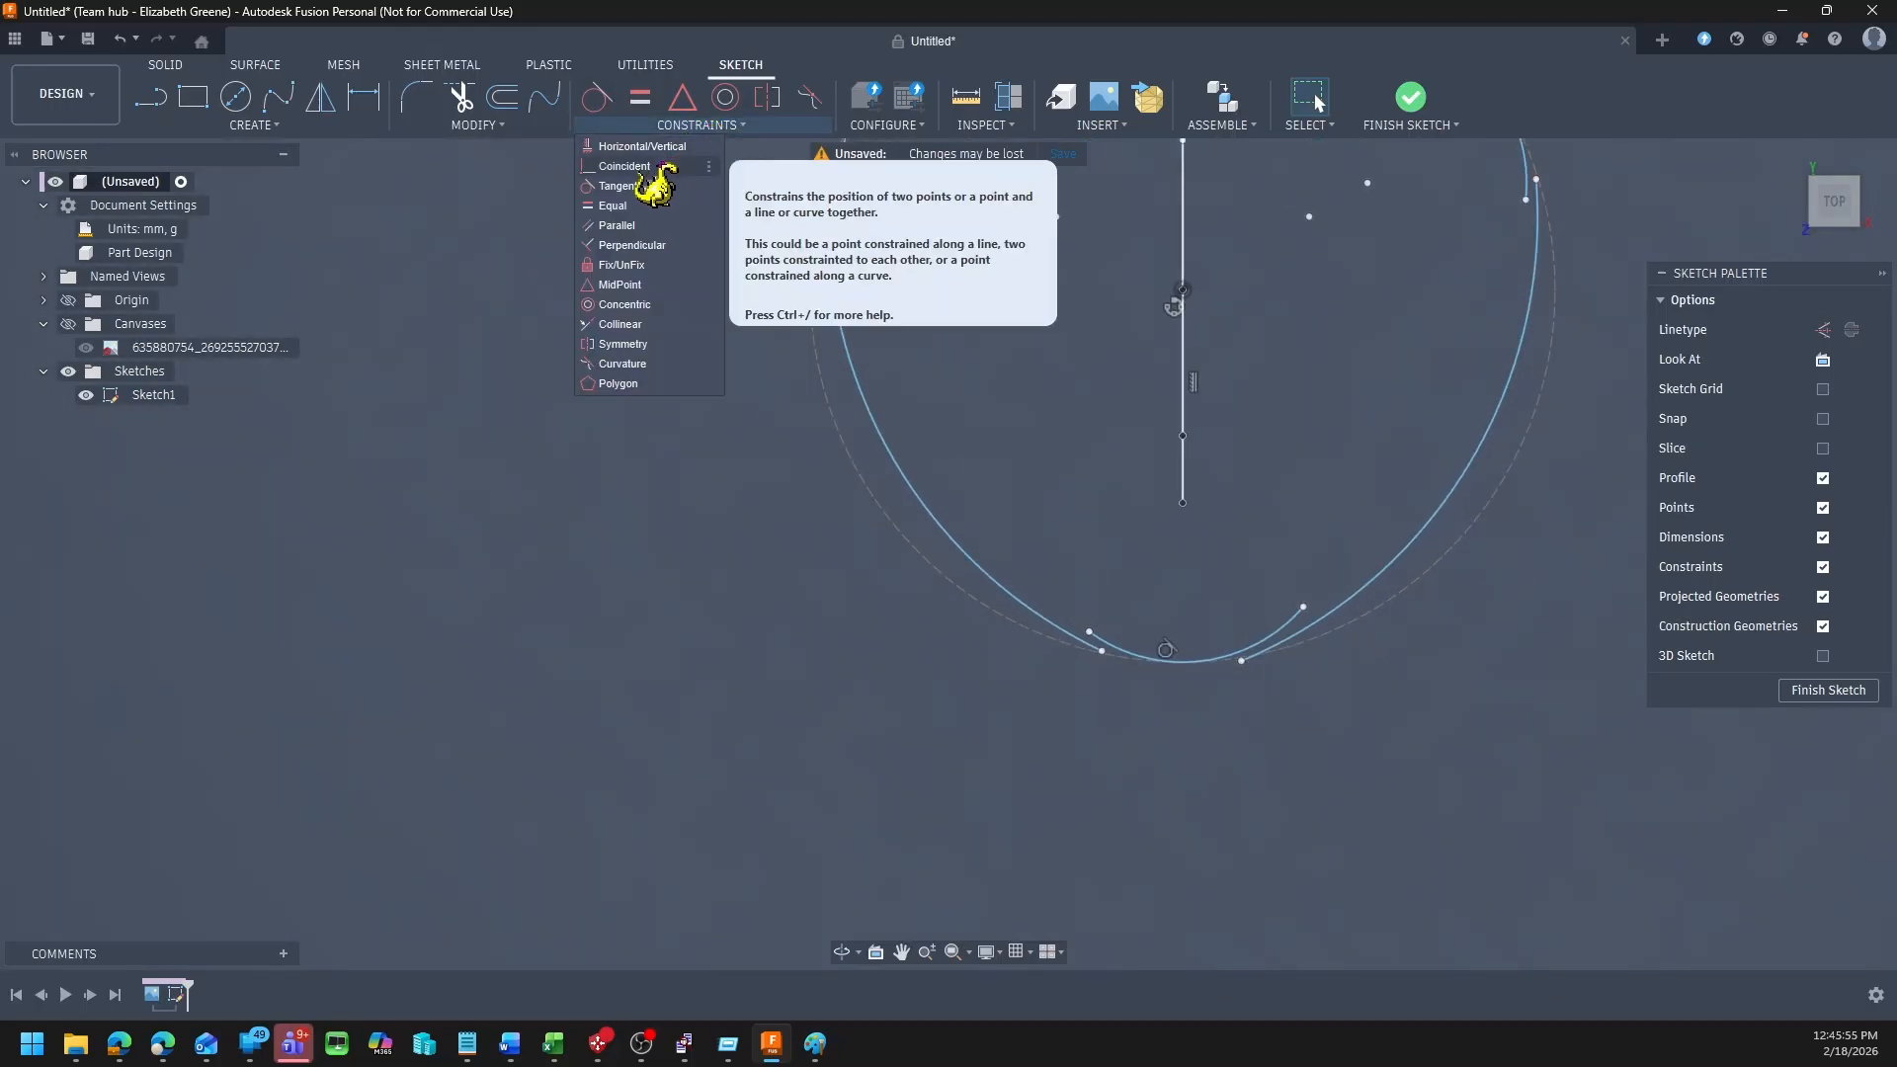
pyautogui.click(624, 166)
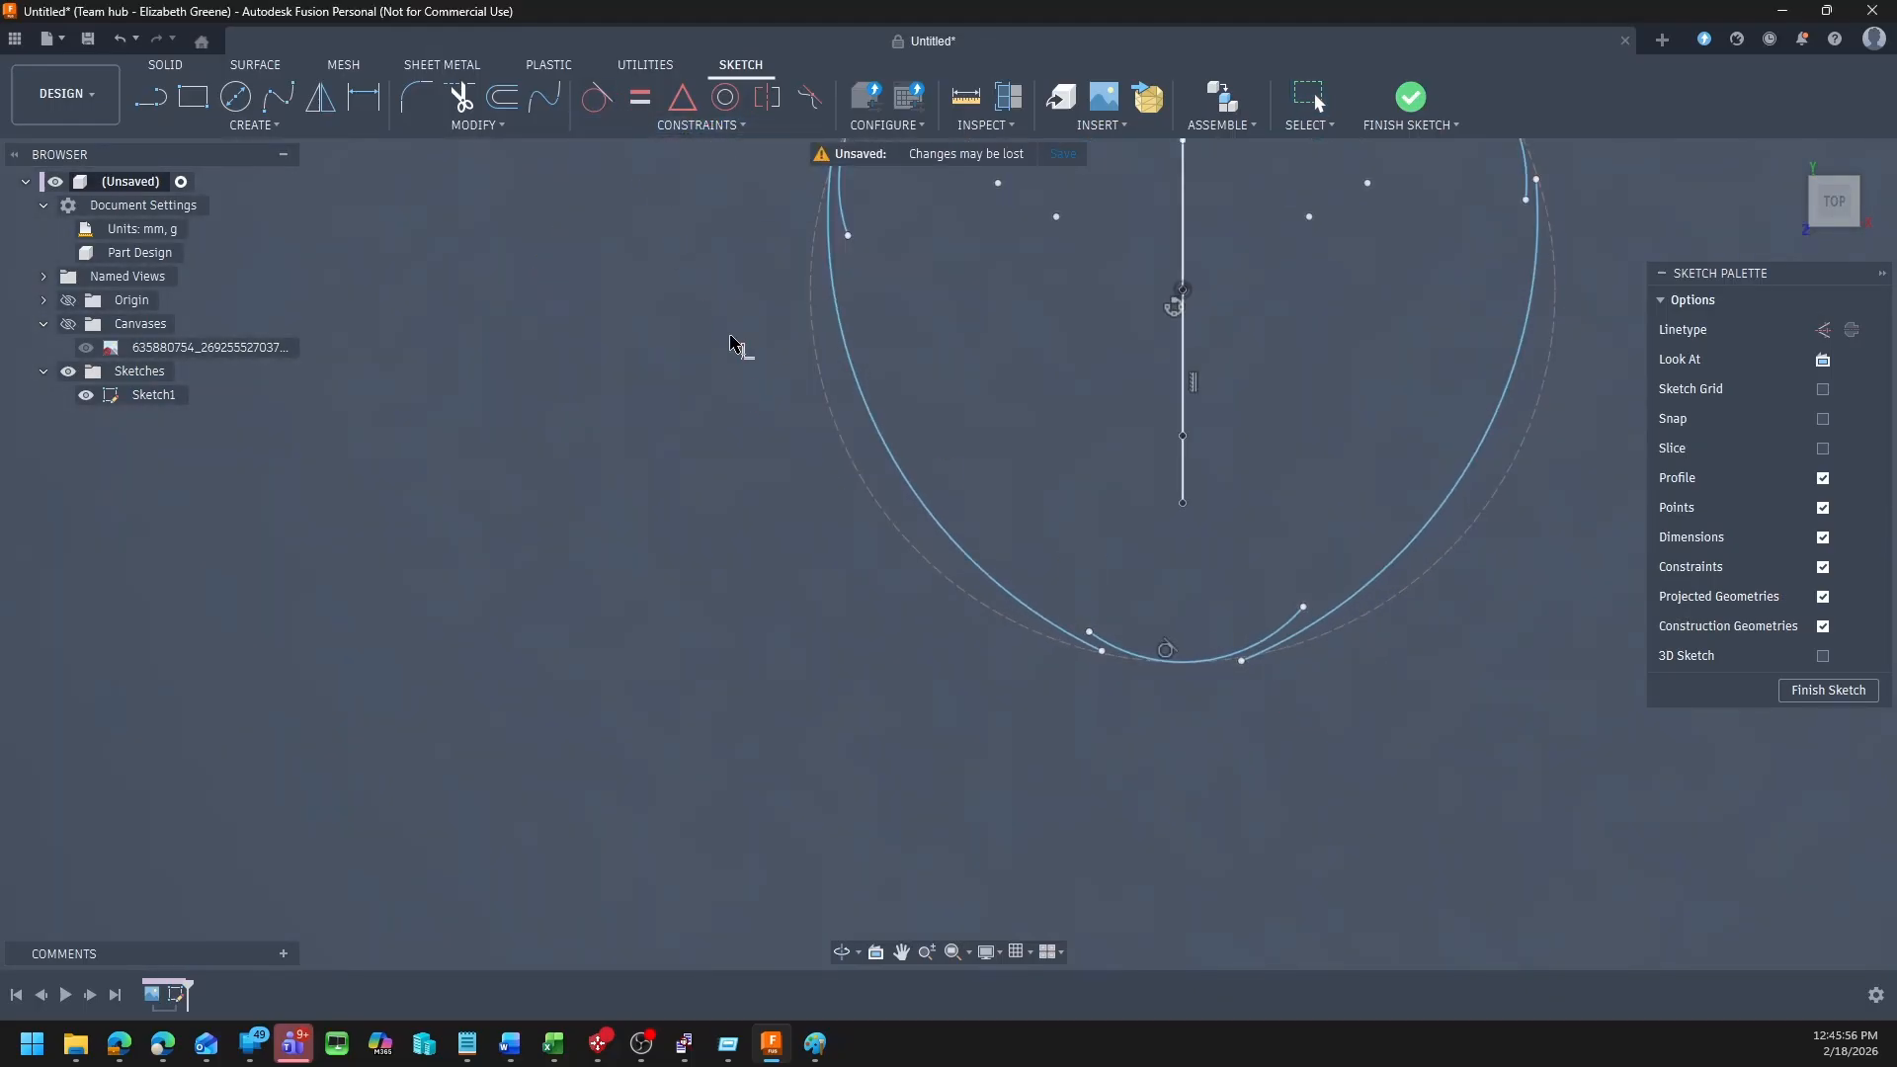
pyautogui.click(1302, 614)
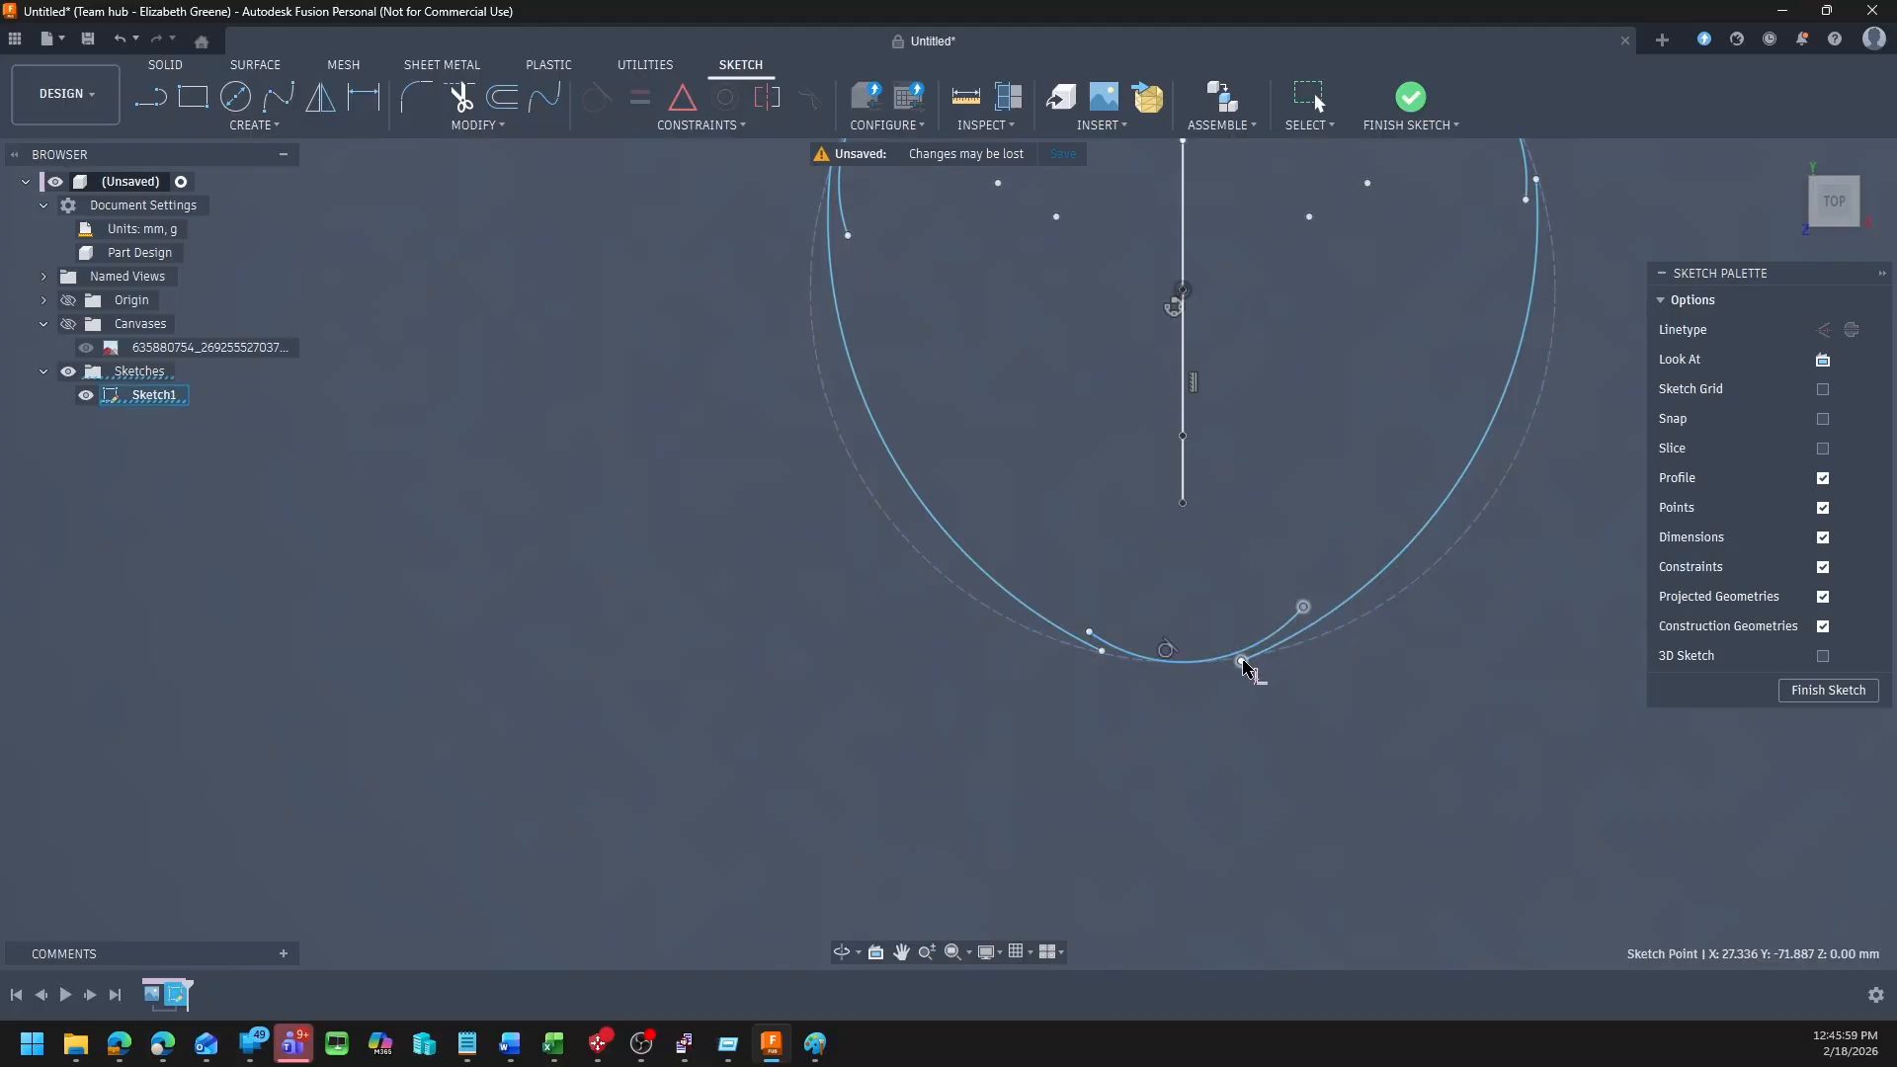
pyautogui.click(1242, 662)
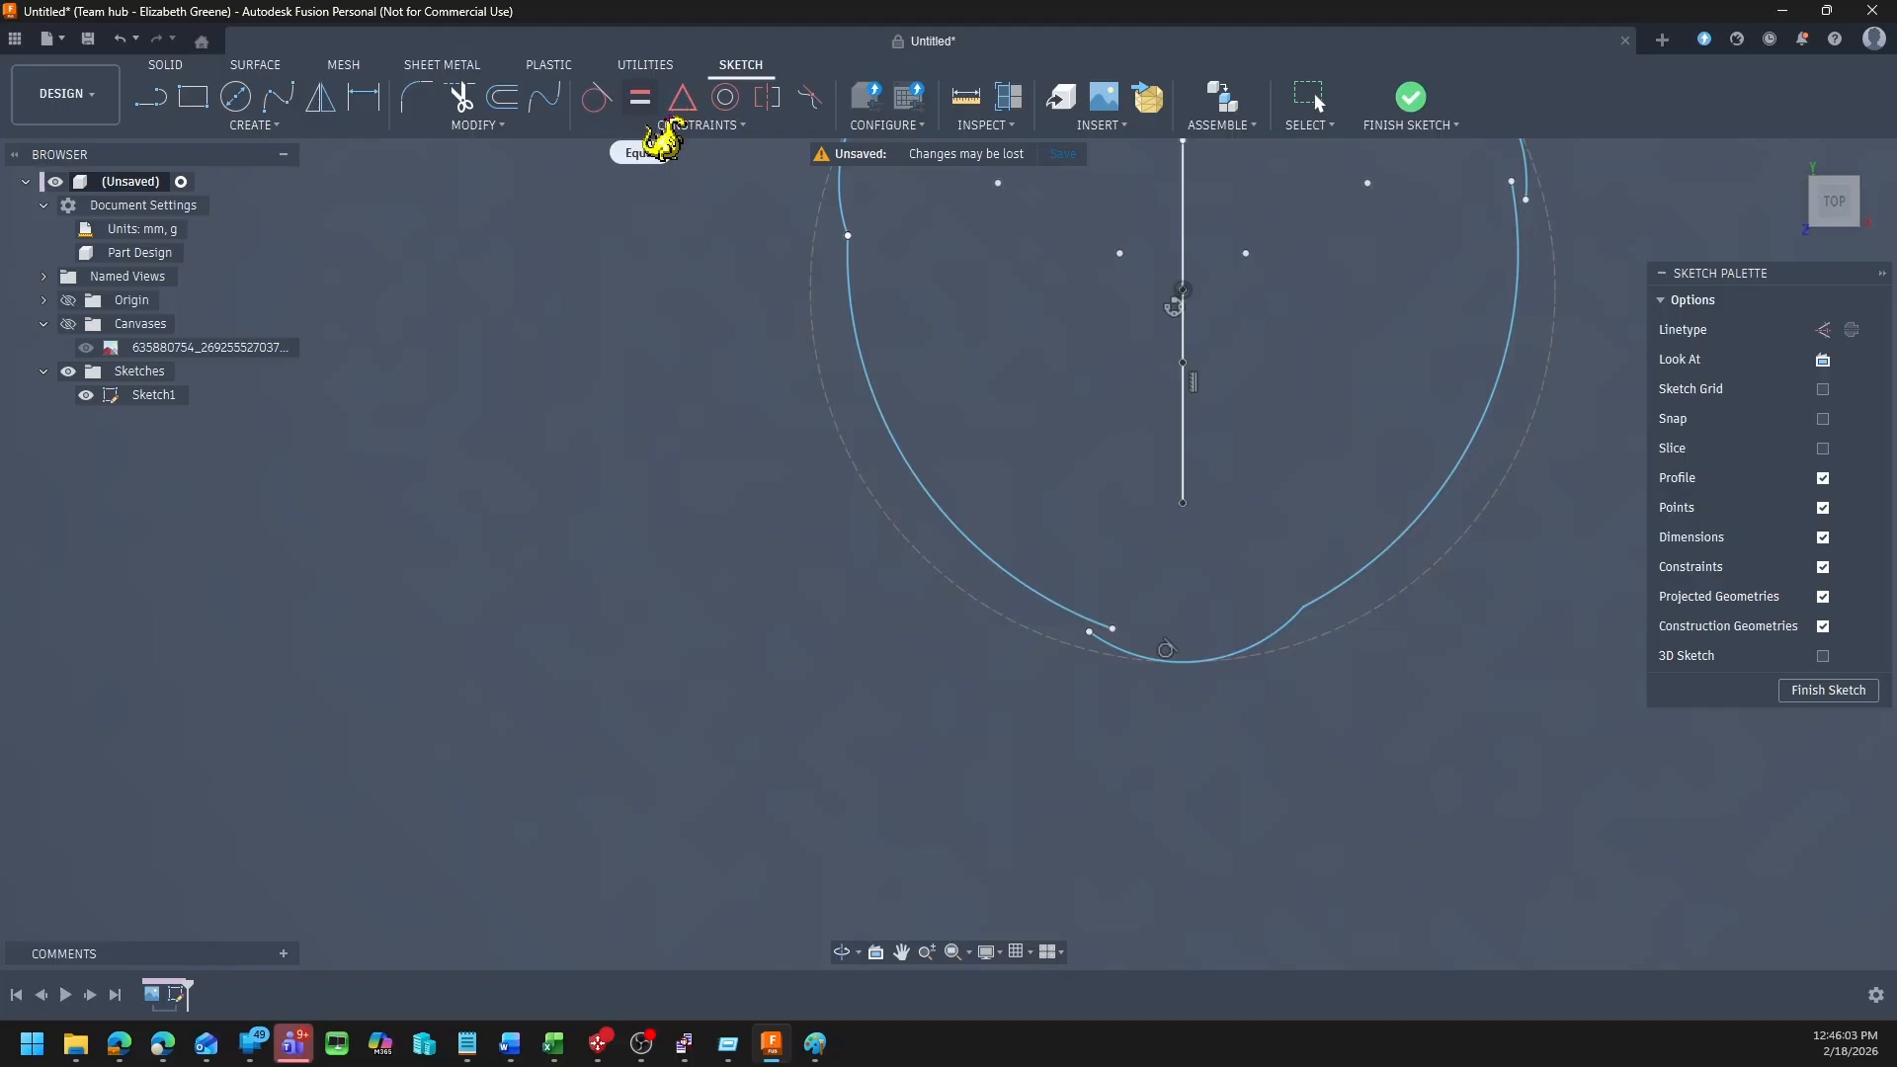
pyautogui.click(674, 126)
pyautogui.click(625, 166)
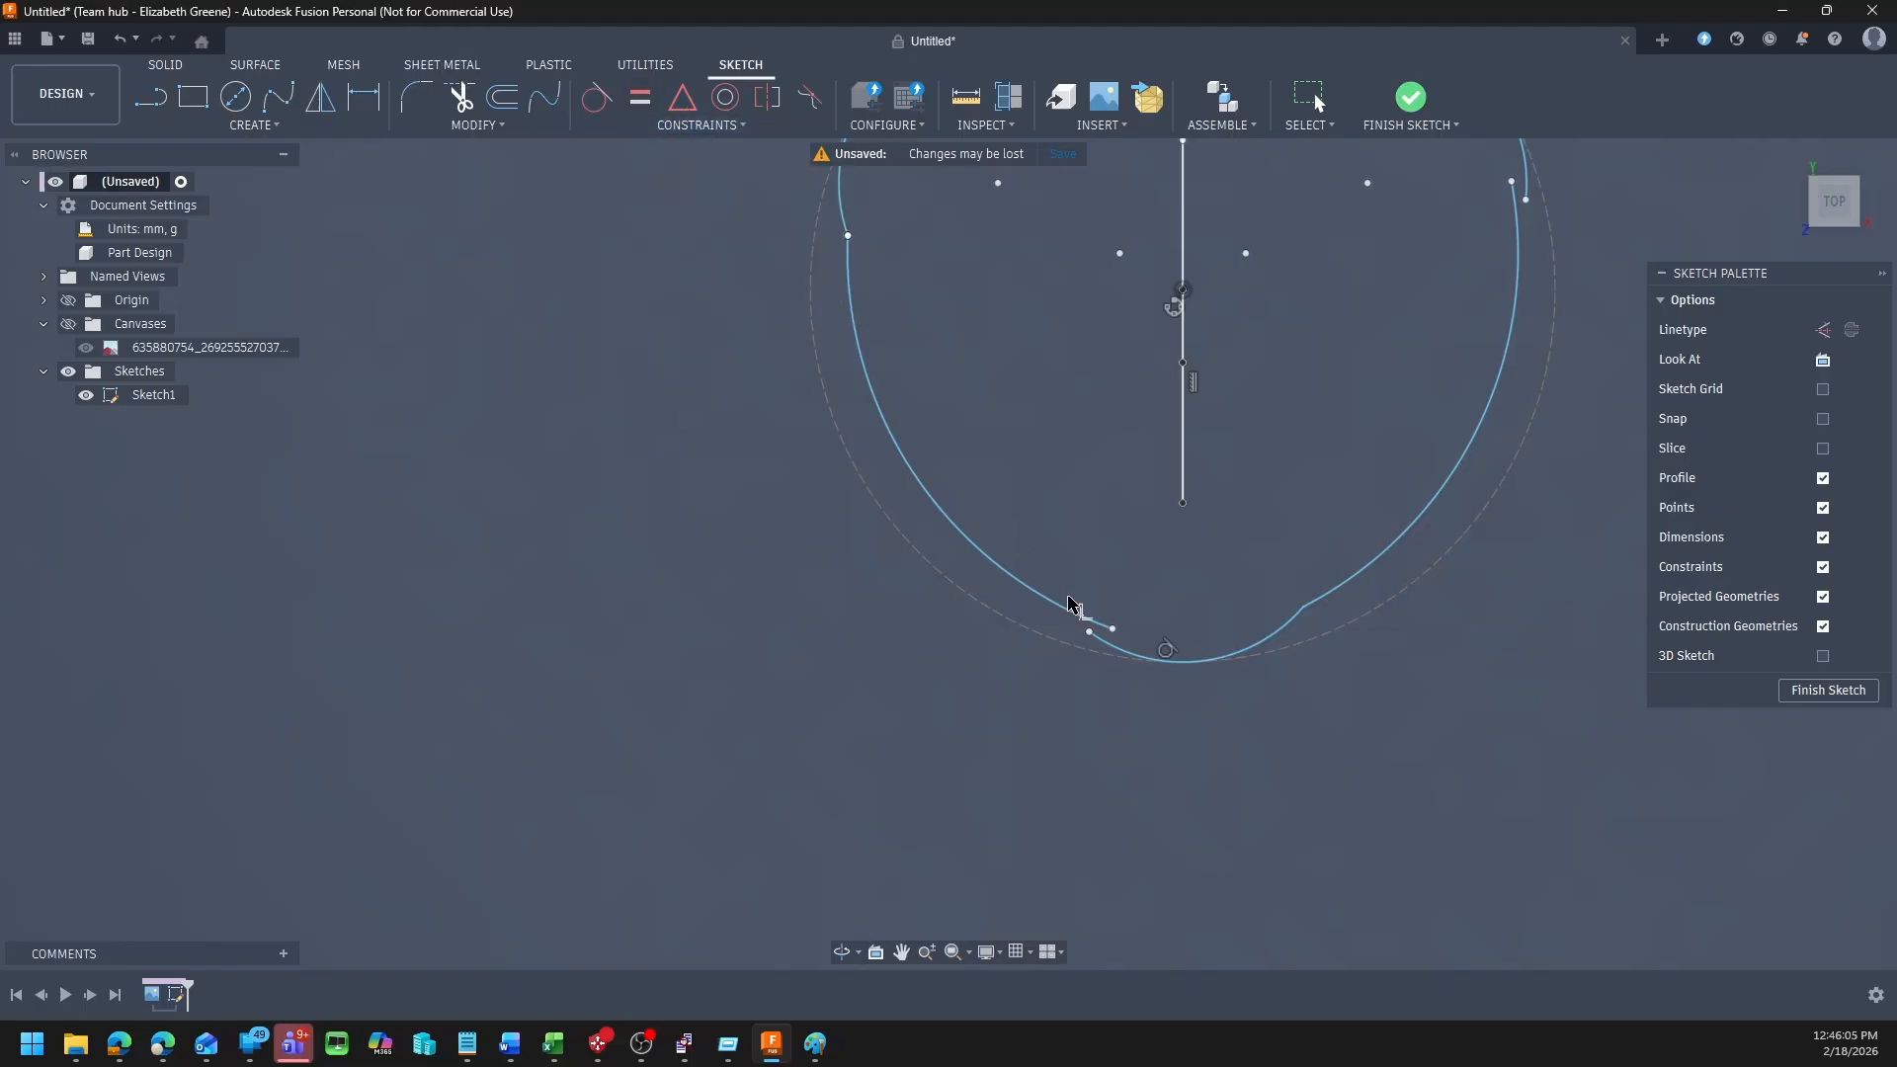
pyautogui.click(1111, 630)
pyautogui.click(1090, 632)
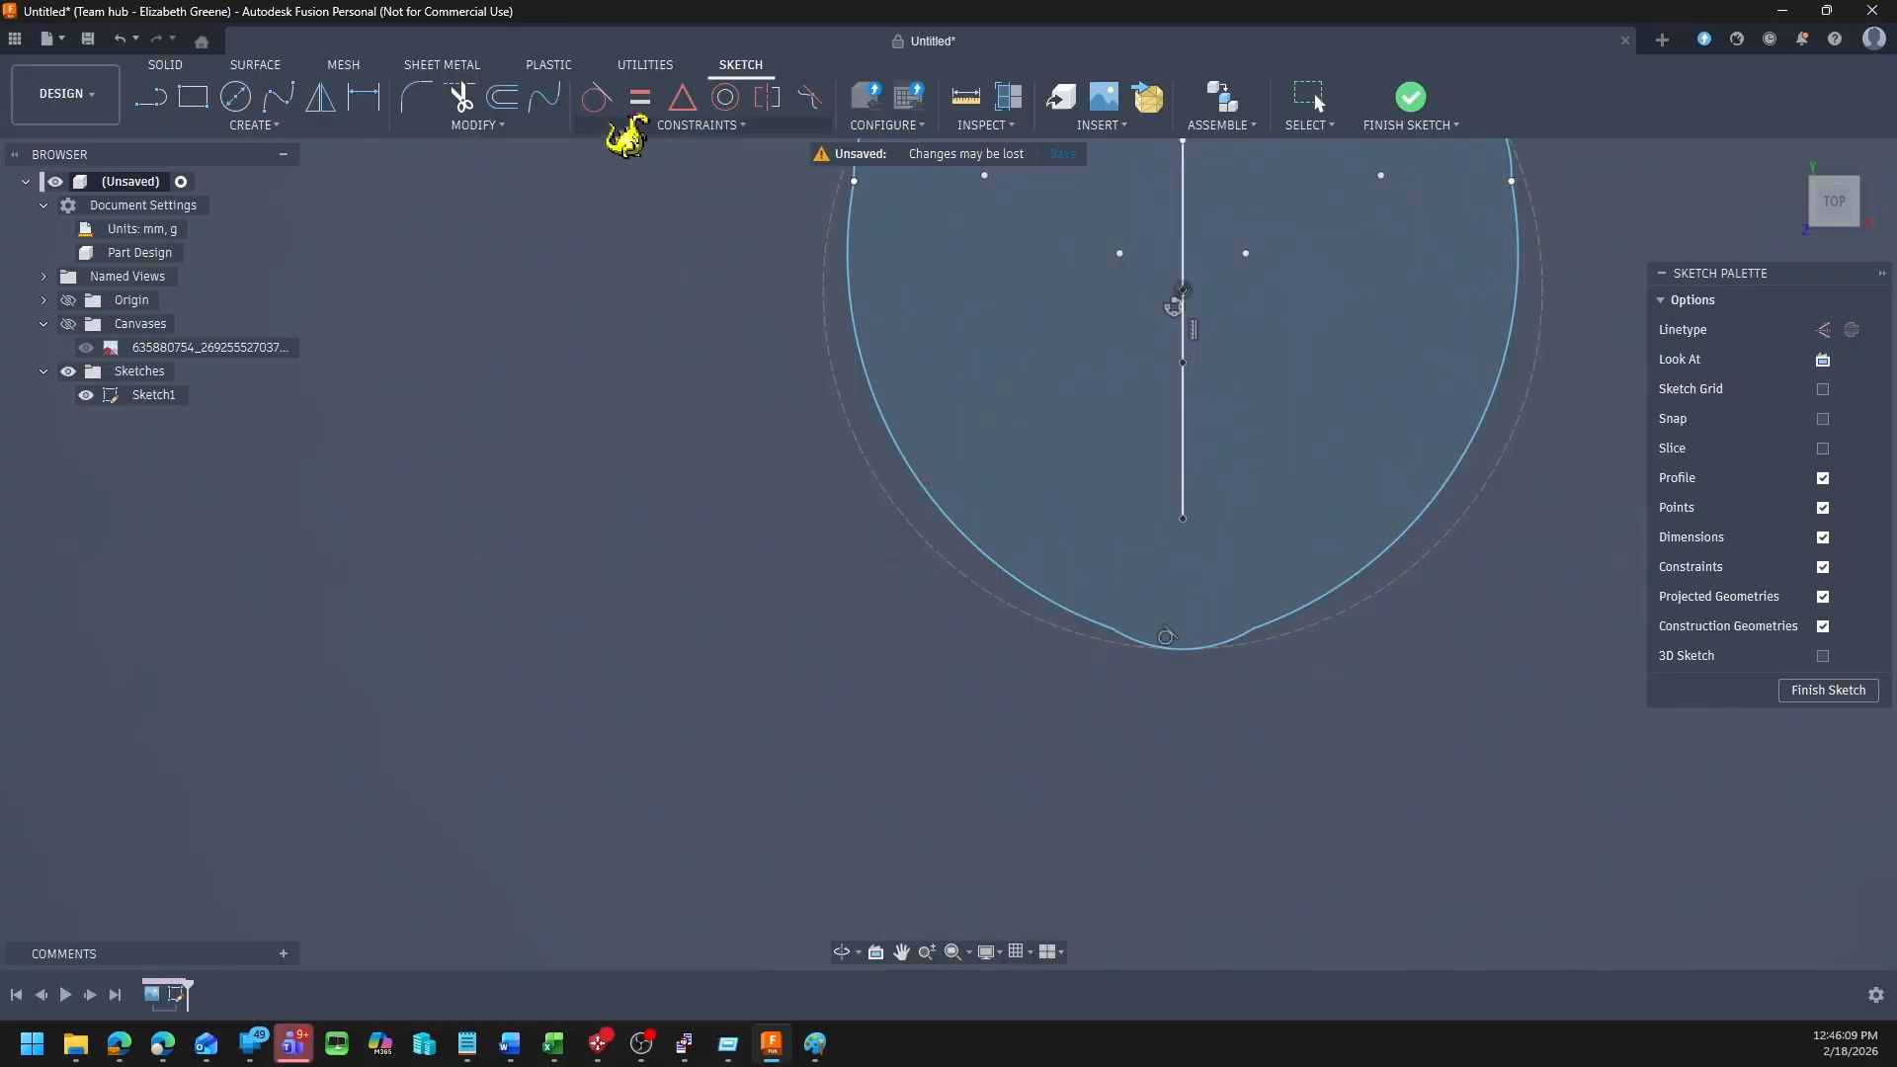
# Step: Make the left side arc tangent to the lower lobe's arc where they join
pyautogui.click(596, 97)
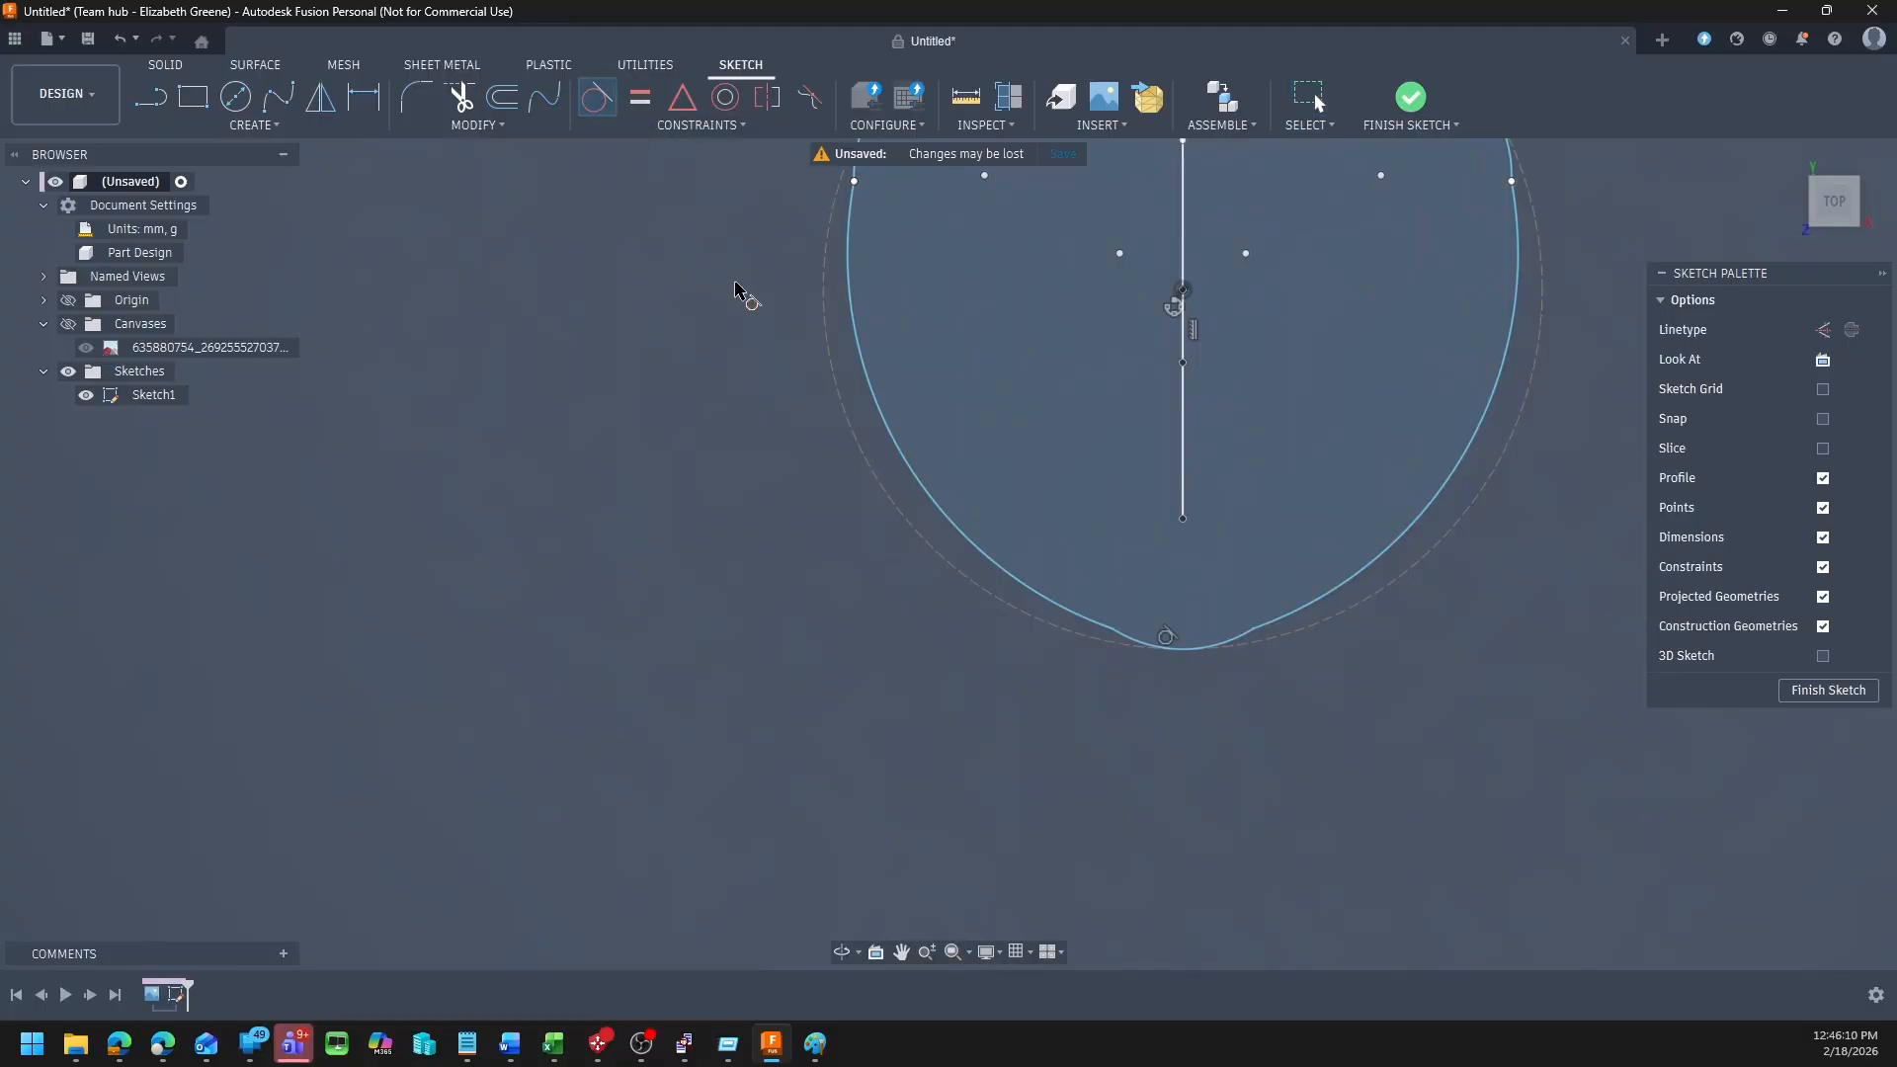
pyautogui.click(1065, 607)
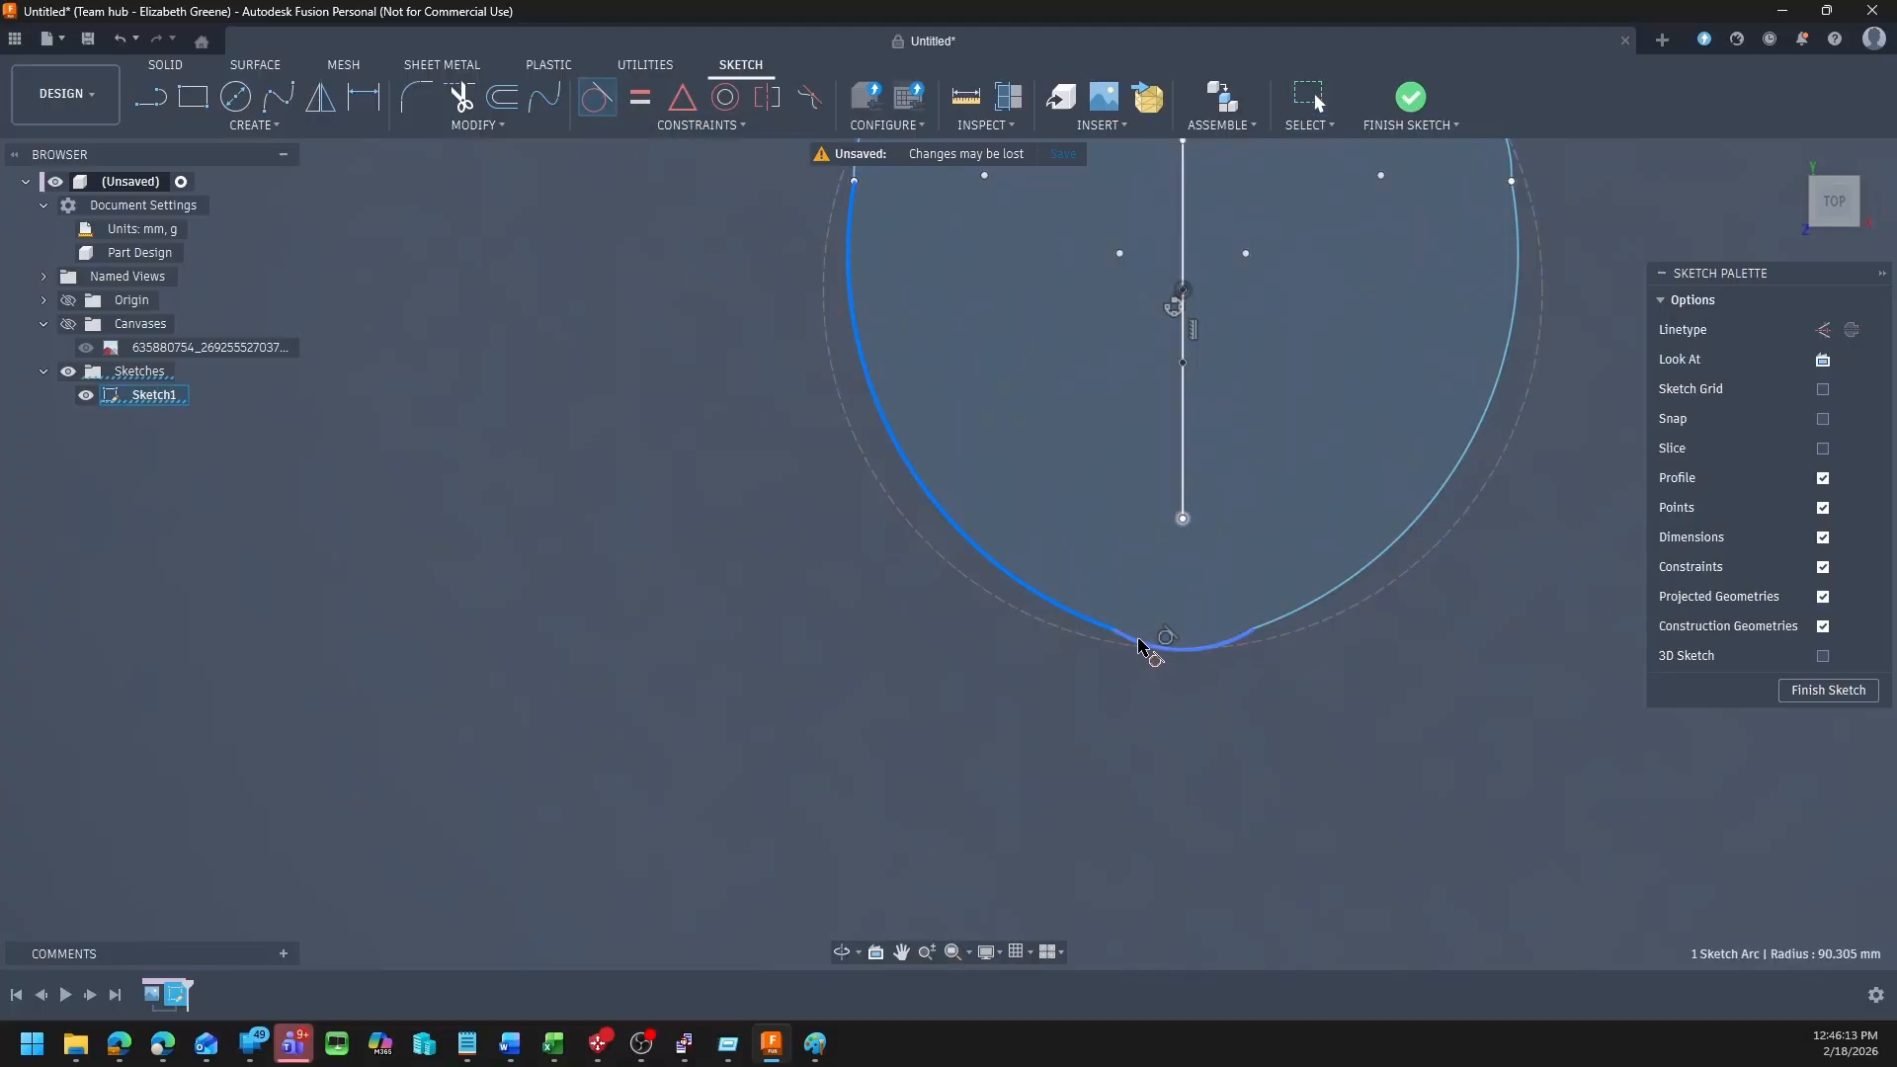
pyautogui.scroll(3, 1151, 652)
pyautogui.click(1117, 637)
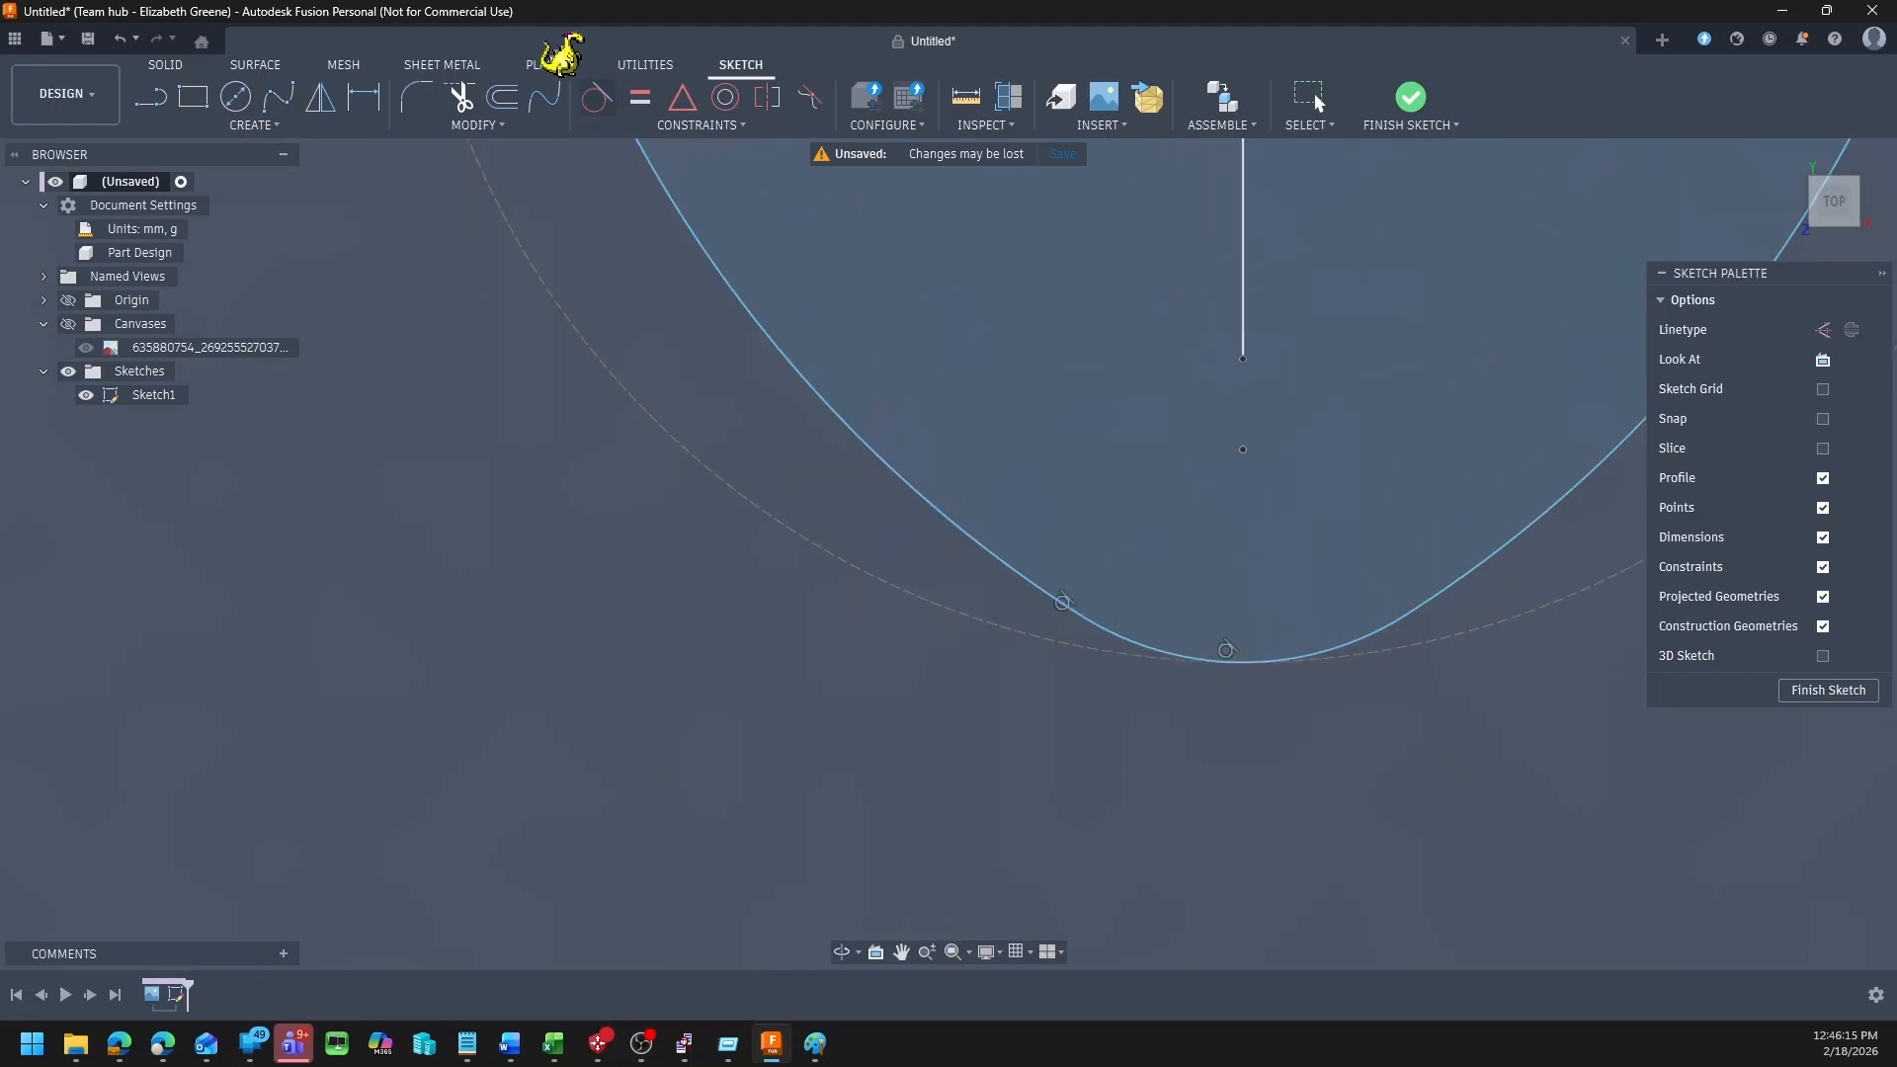
pyautogui.scroll(-5, 1043, 511)
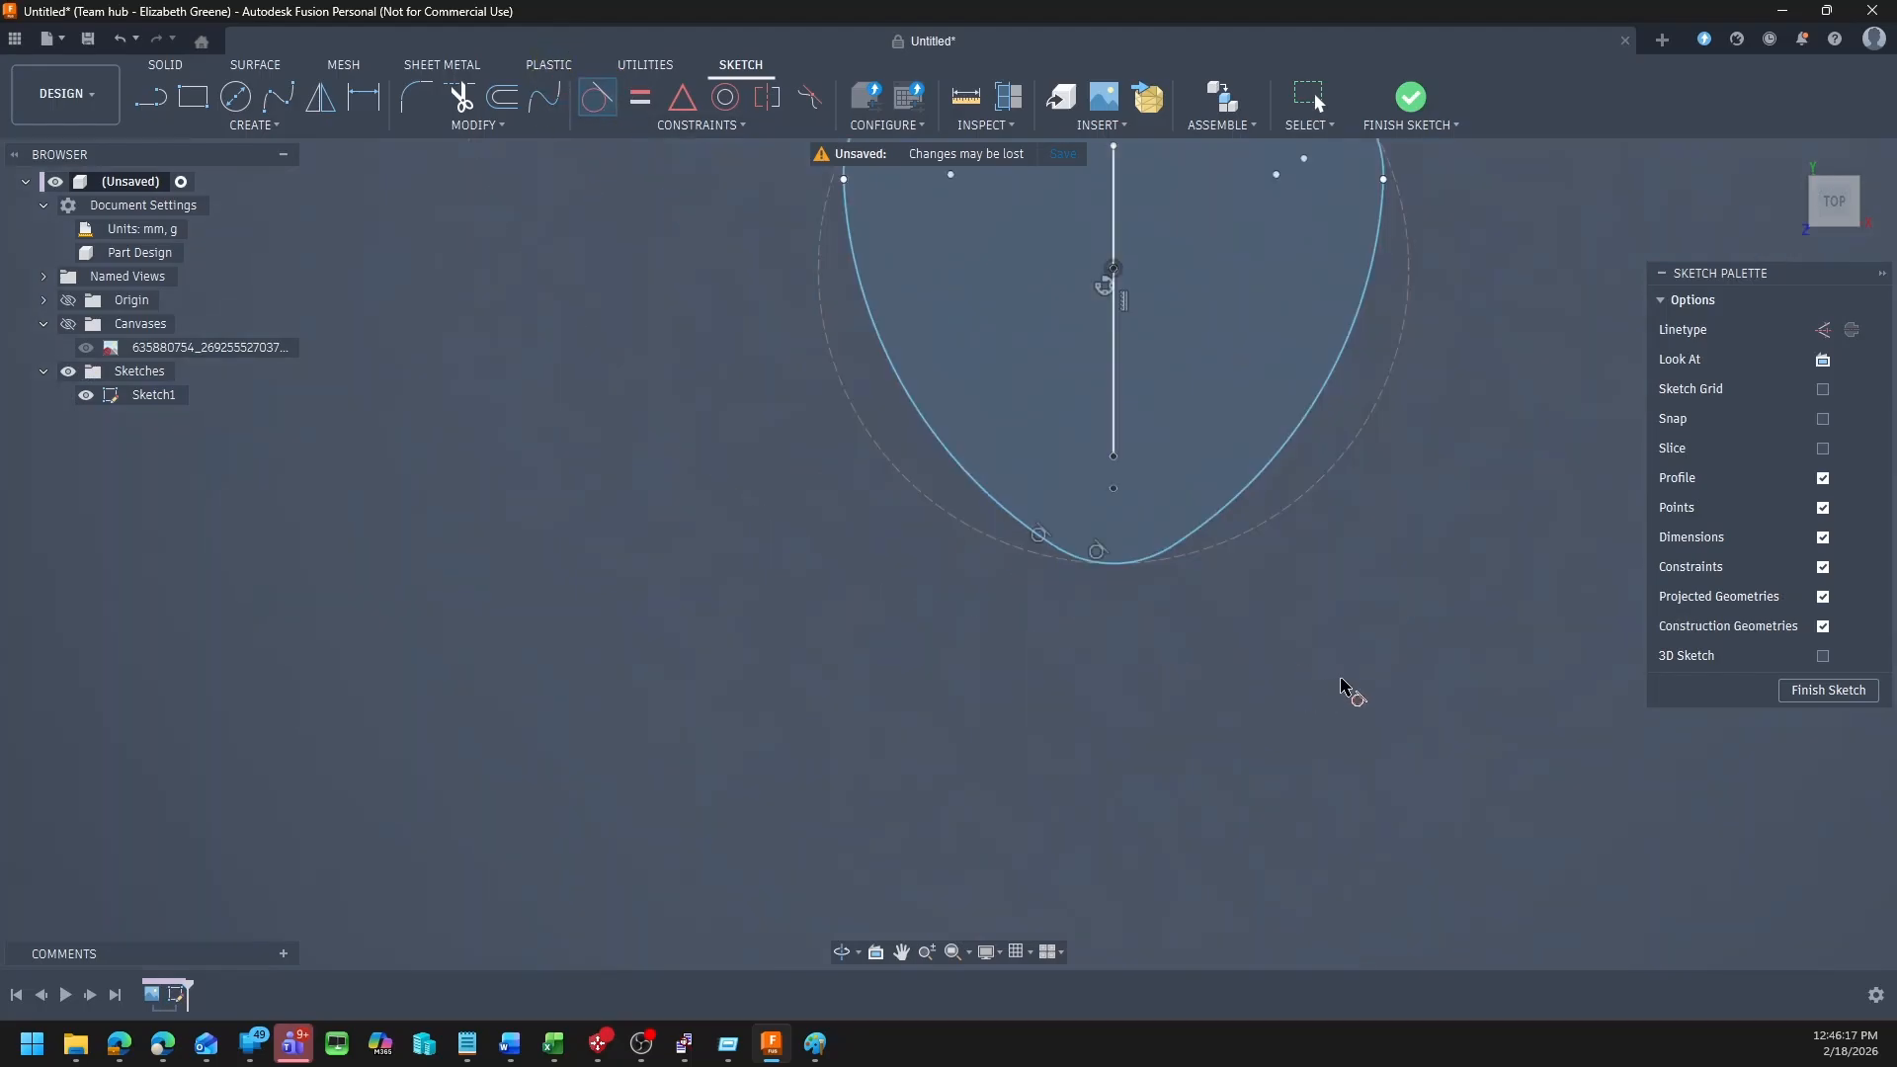
pyautogui.scroll(-3, 1413, 533)
pyautogui.scroll(3, 1417, 431)
pyautogui.press('Escape')
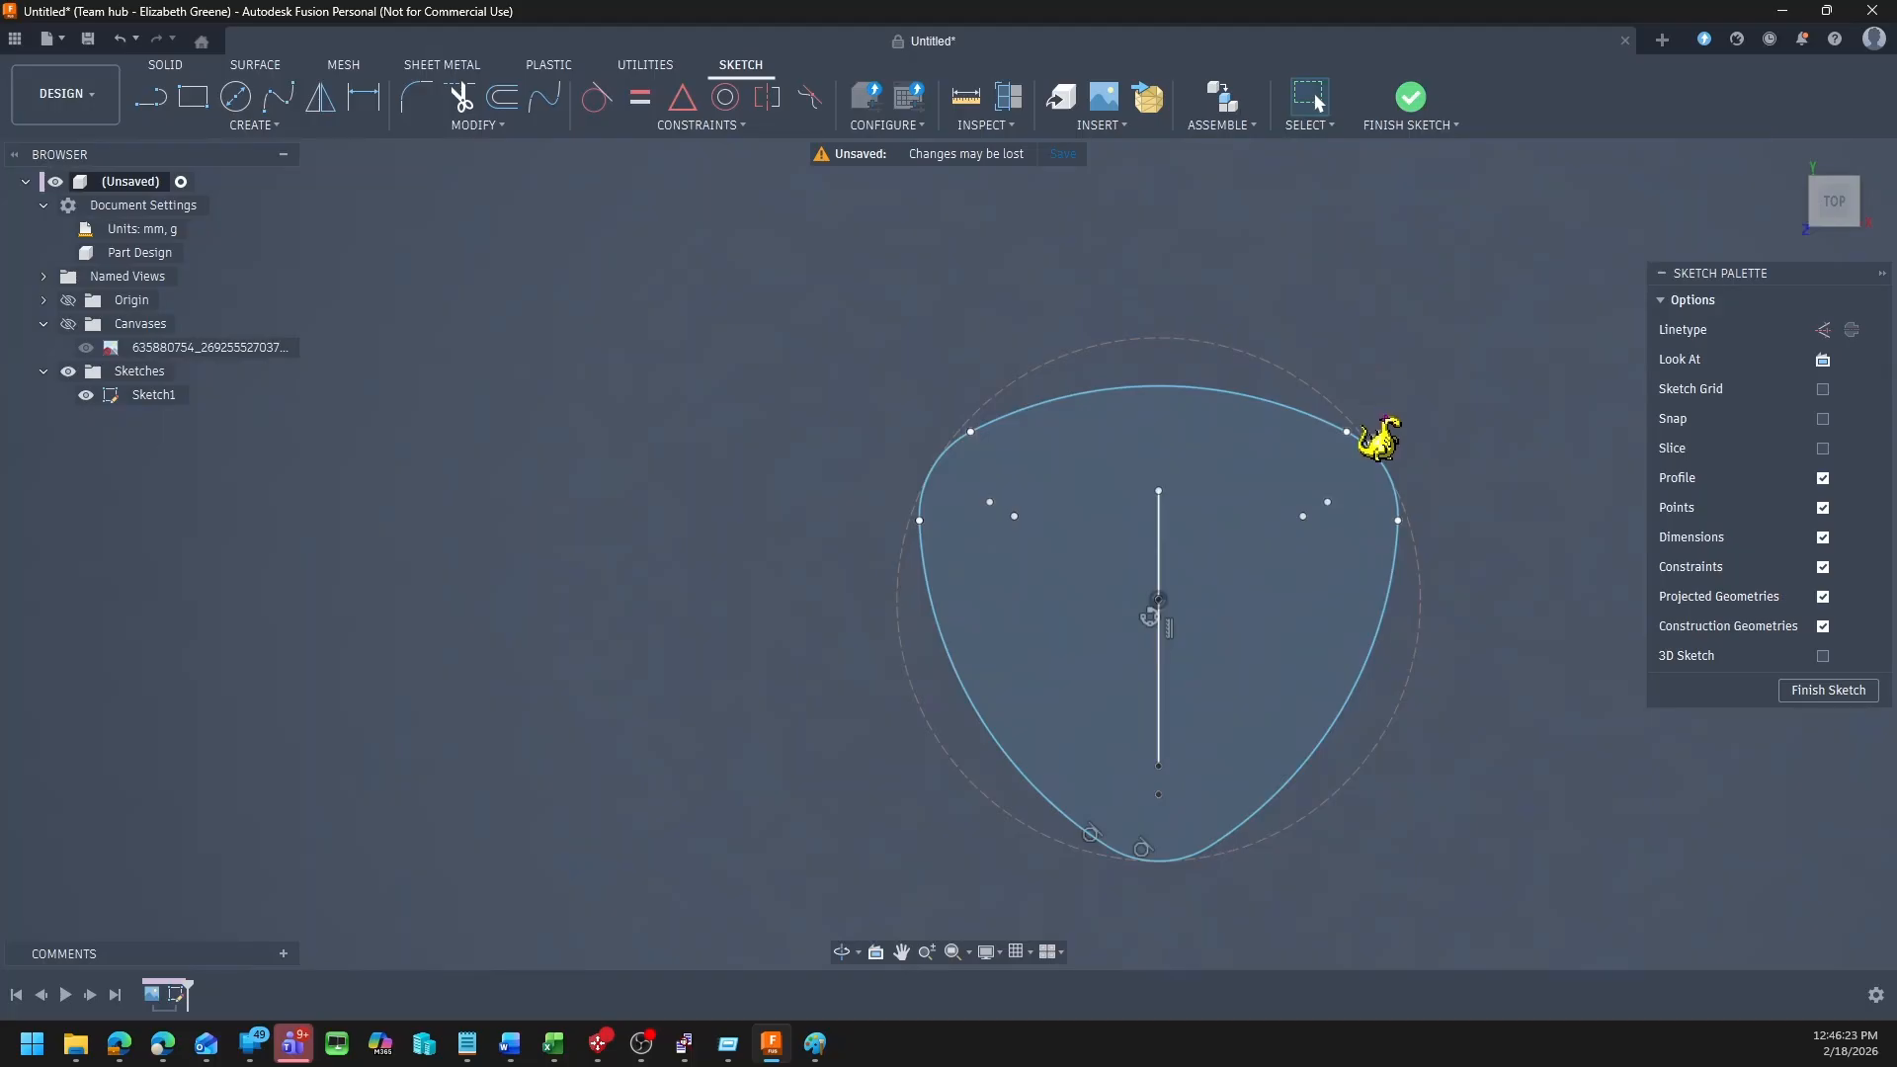
# Step: Round out the lobes by moving the joint between the upper arc and upper-right lobe arc inward, and show the canvas
pyautogui.moveTo(1347, 433); pyautogui.dragTo(1317, 415)
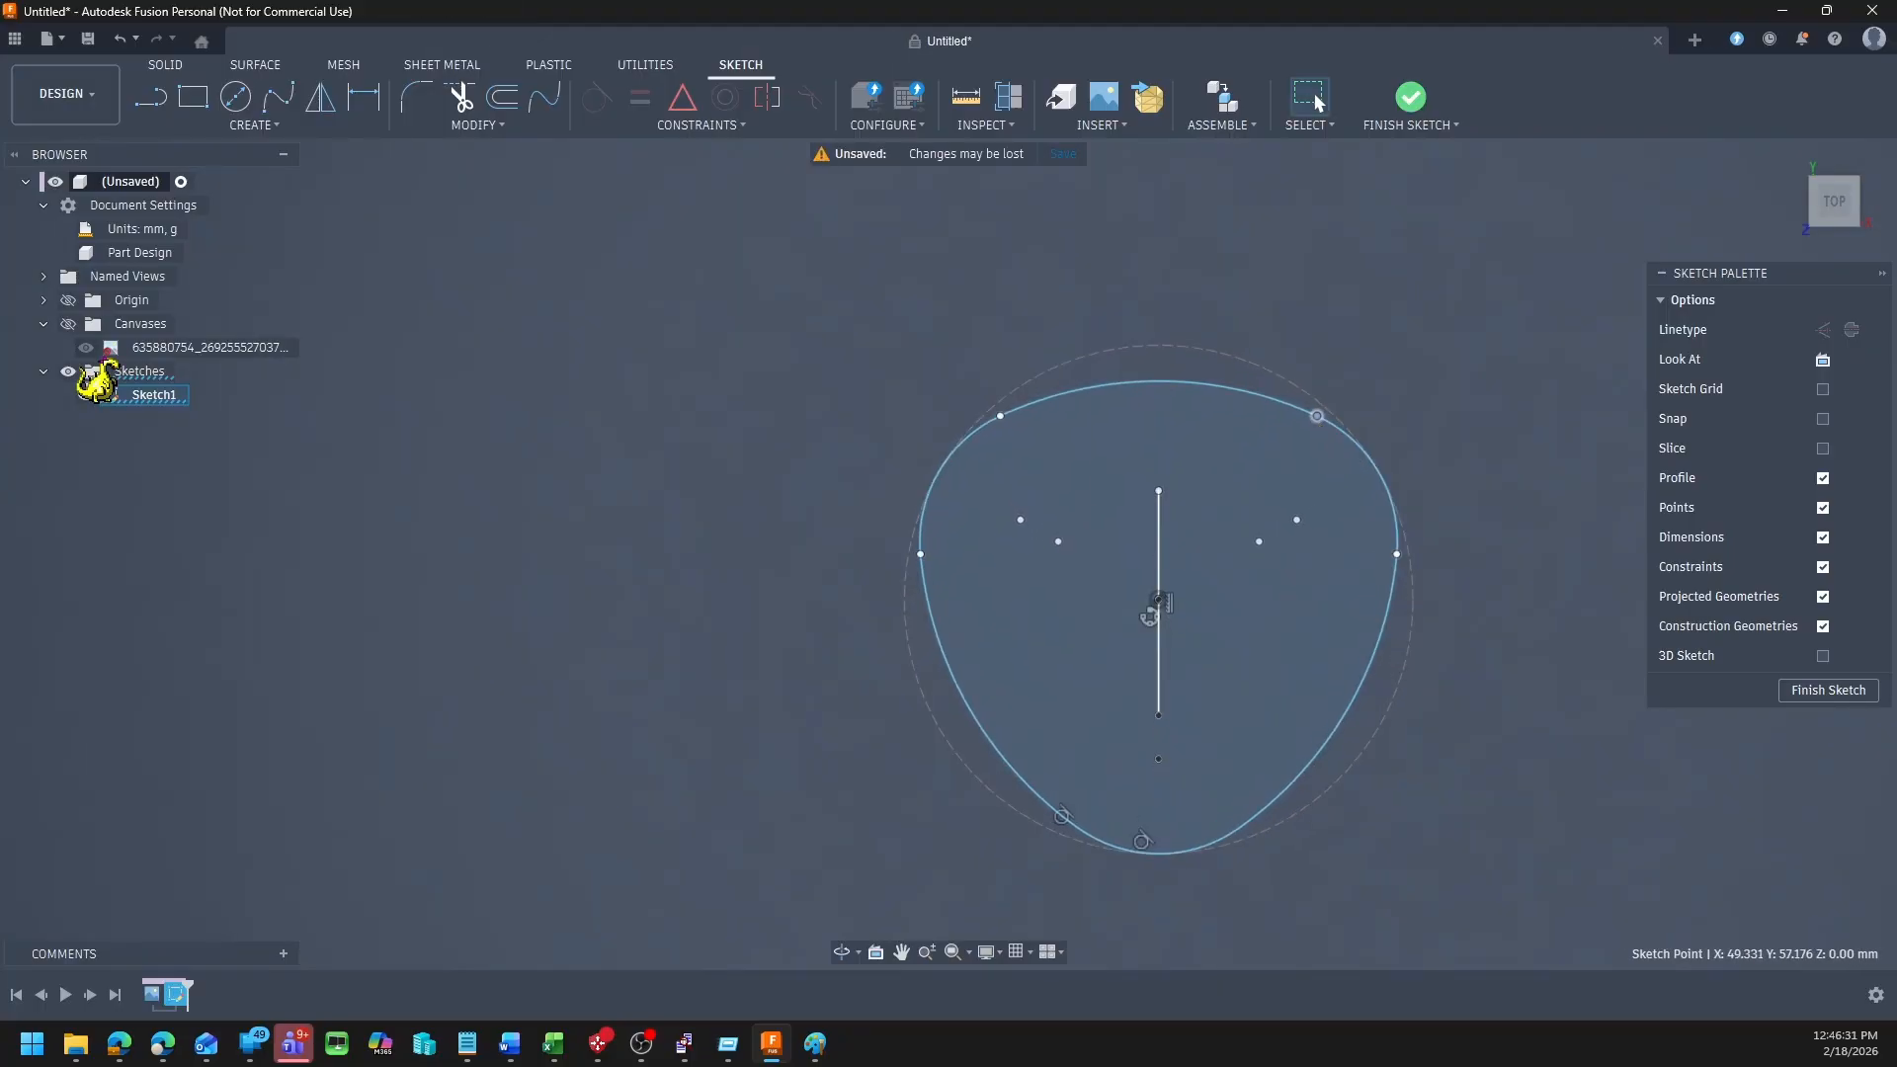
pyautogui.click(69, 323)
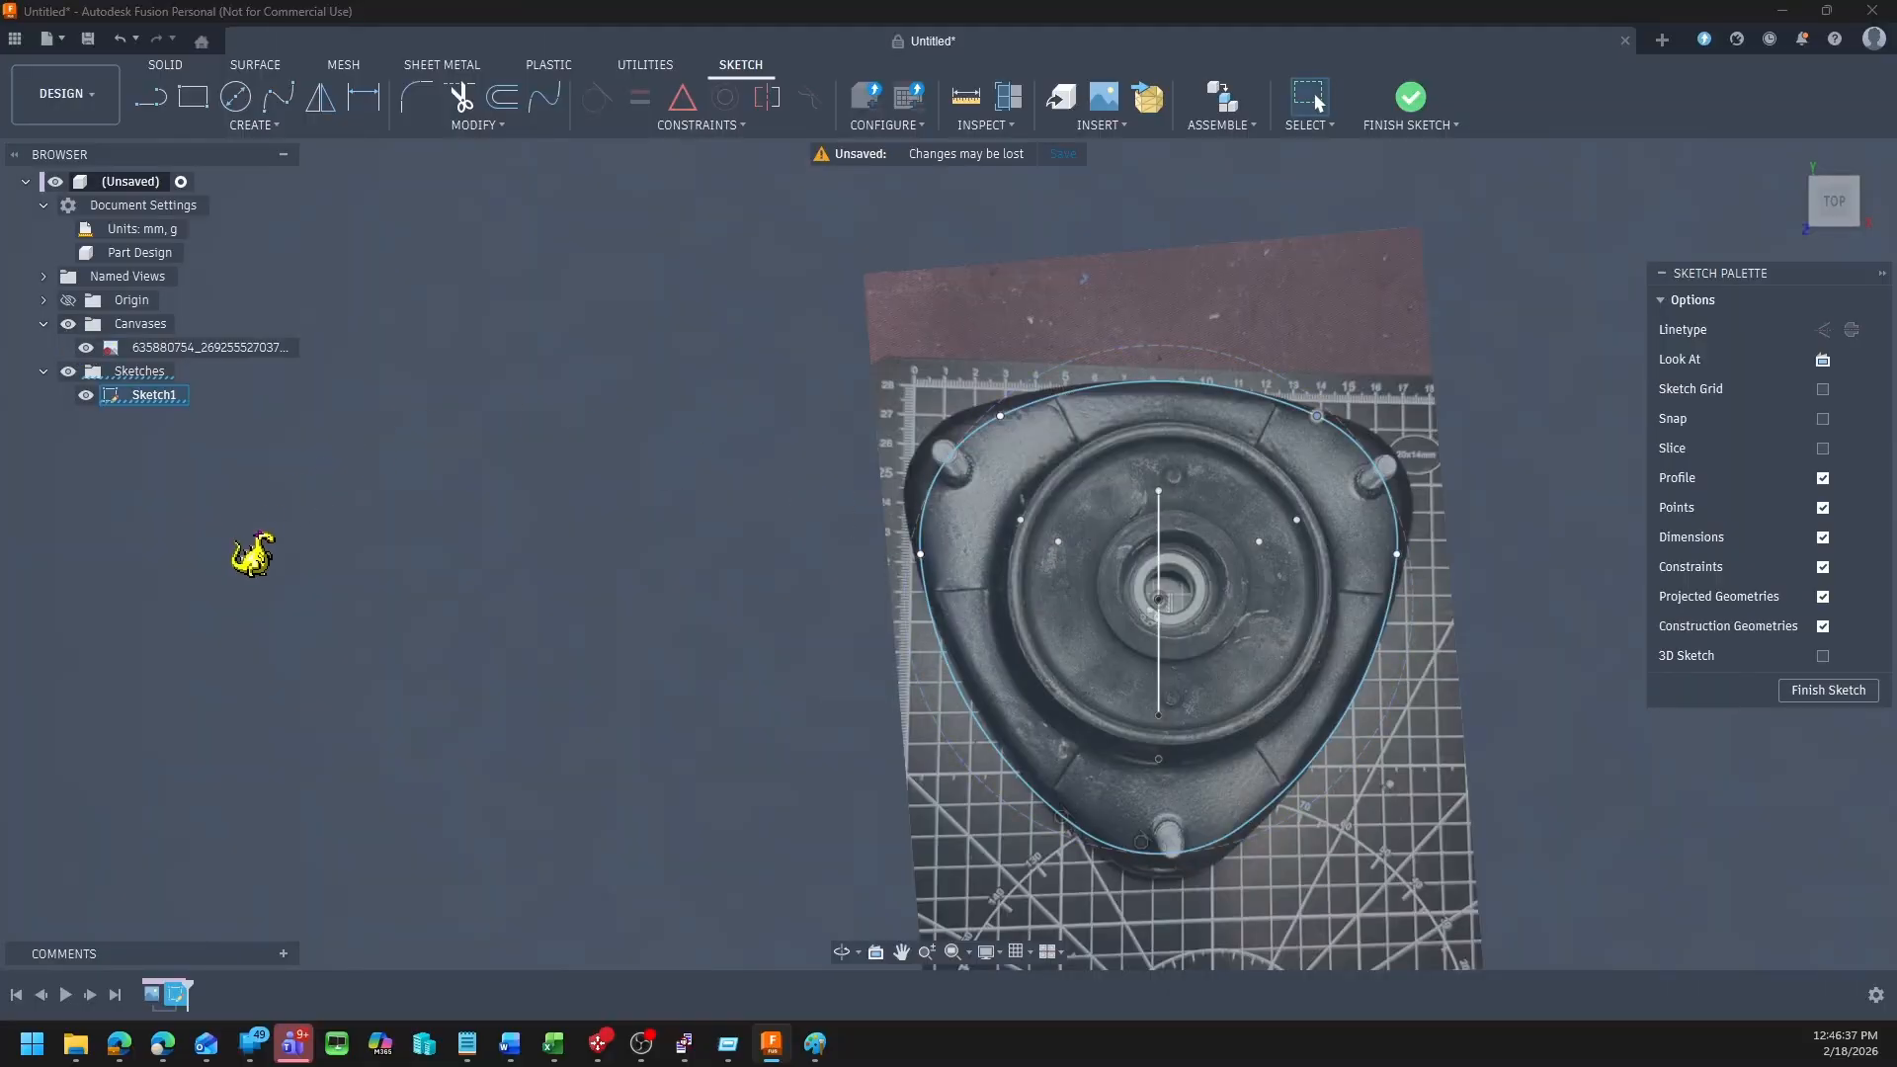
# Step: Switch to the browser and examine the Temu fillet gauge set, the Printables fillet gauges and the caliper radius gauge, then return to Fusion
pyautogui.moveTo(164, 1045)
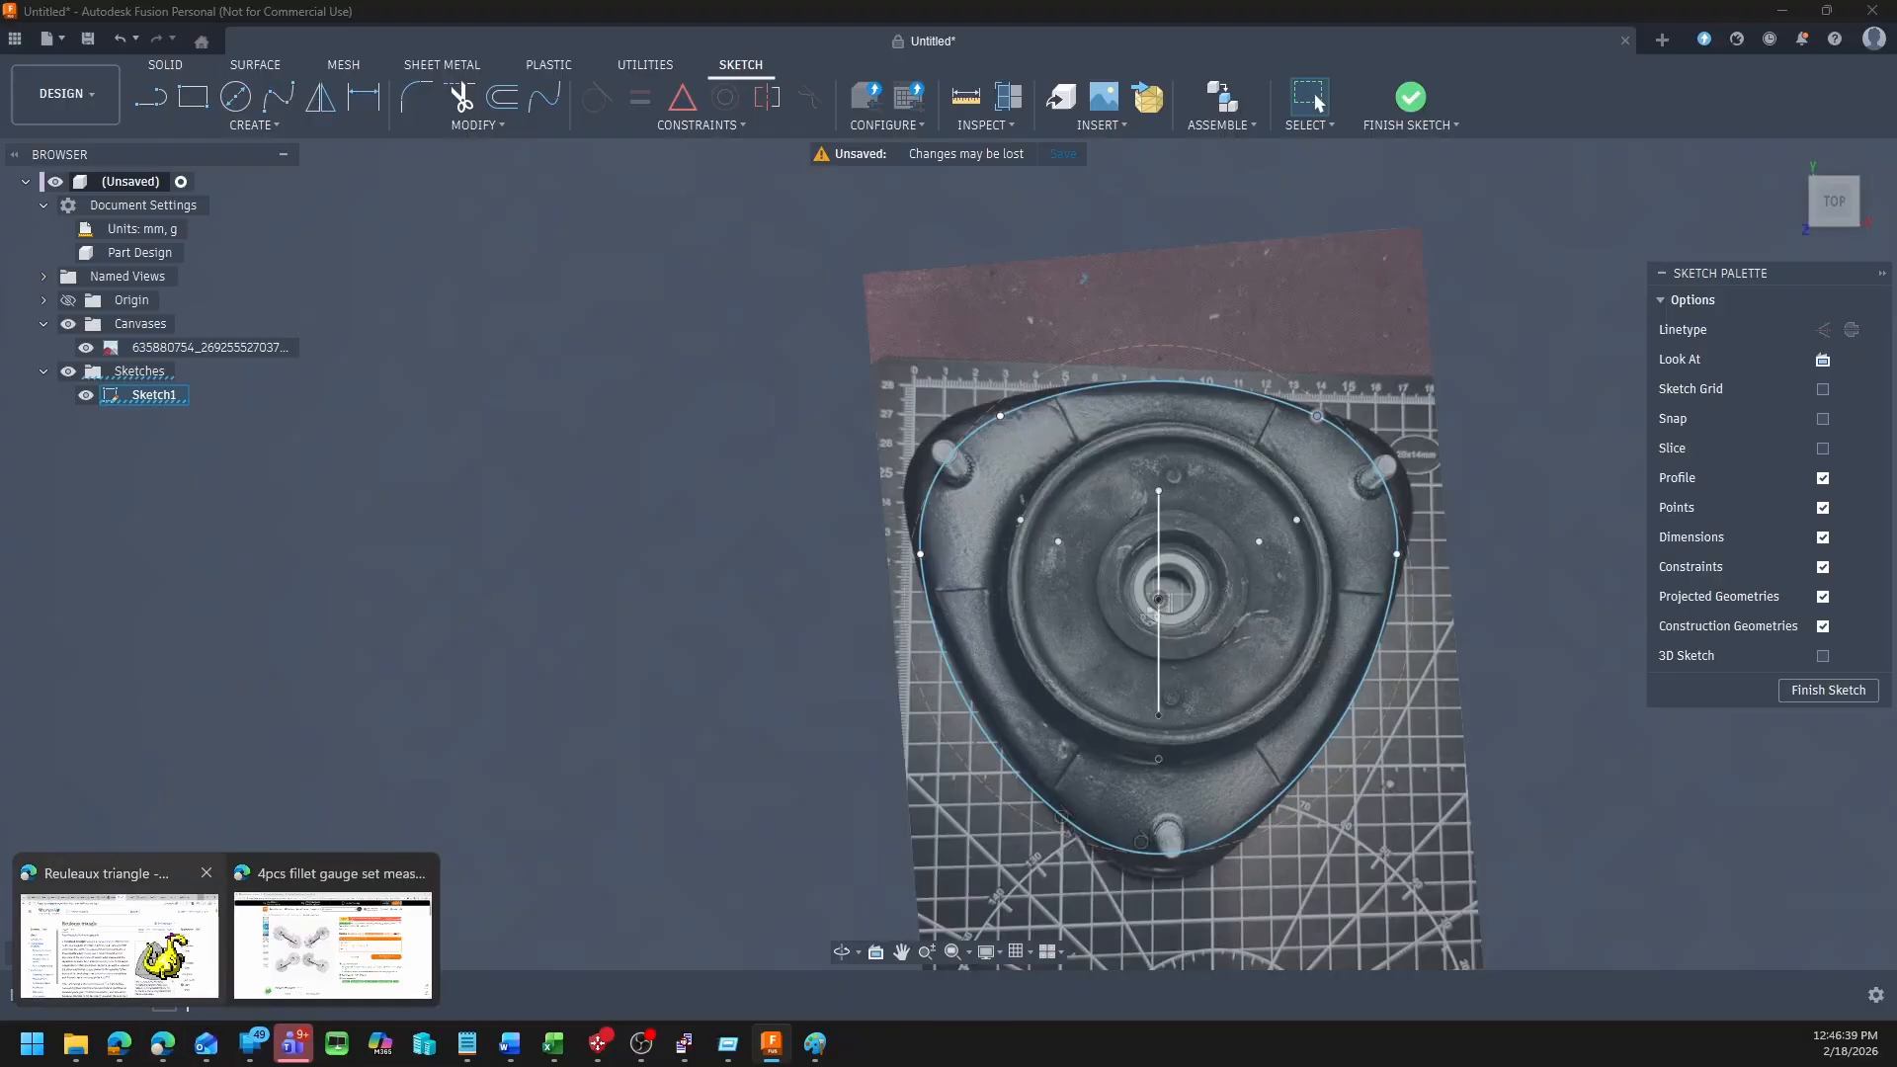
pyautogui.click(165, 955)
pyautogui.click(266, 998)
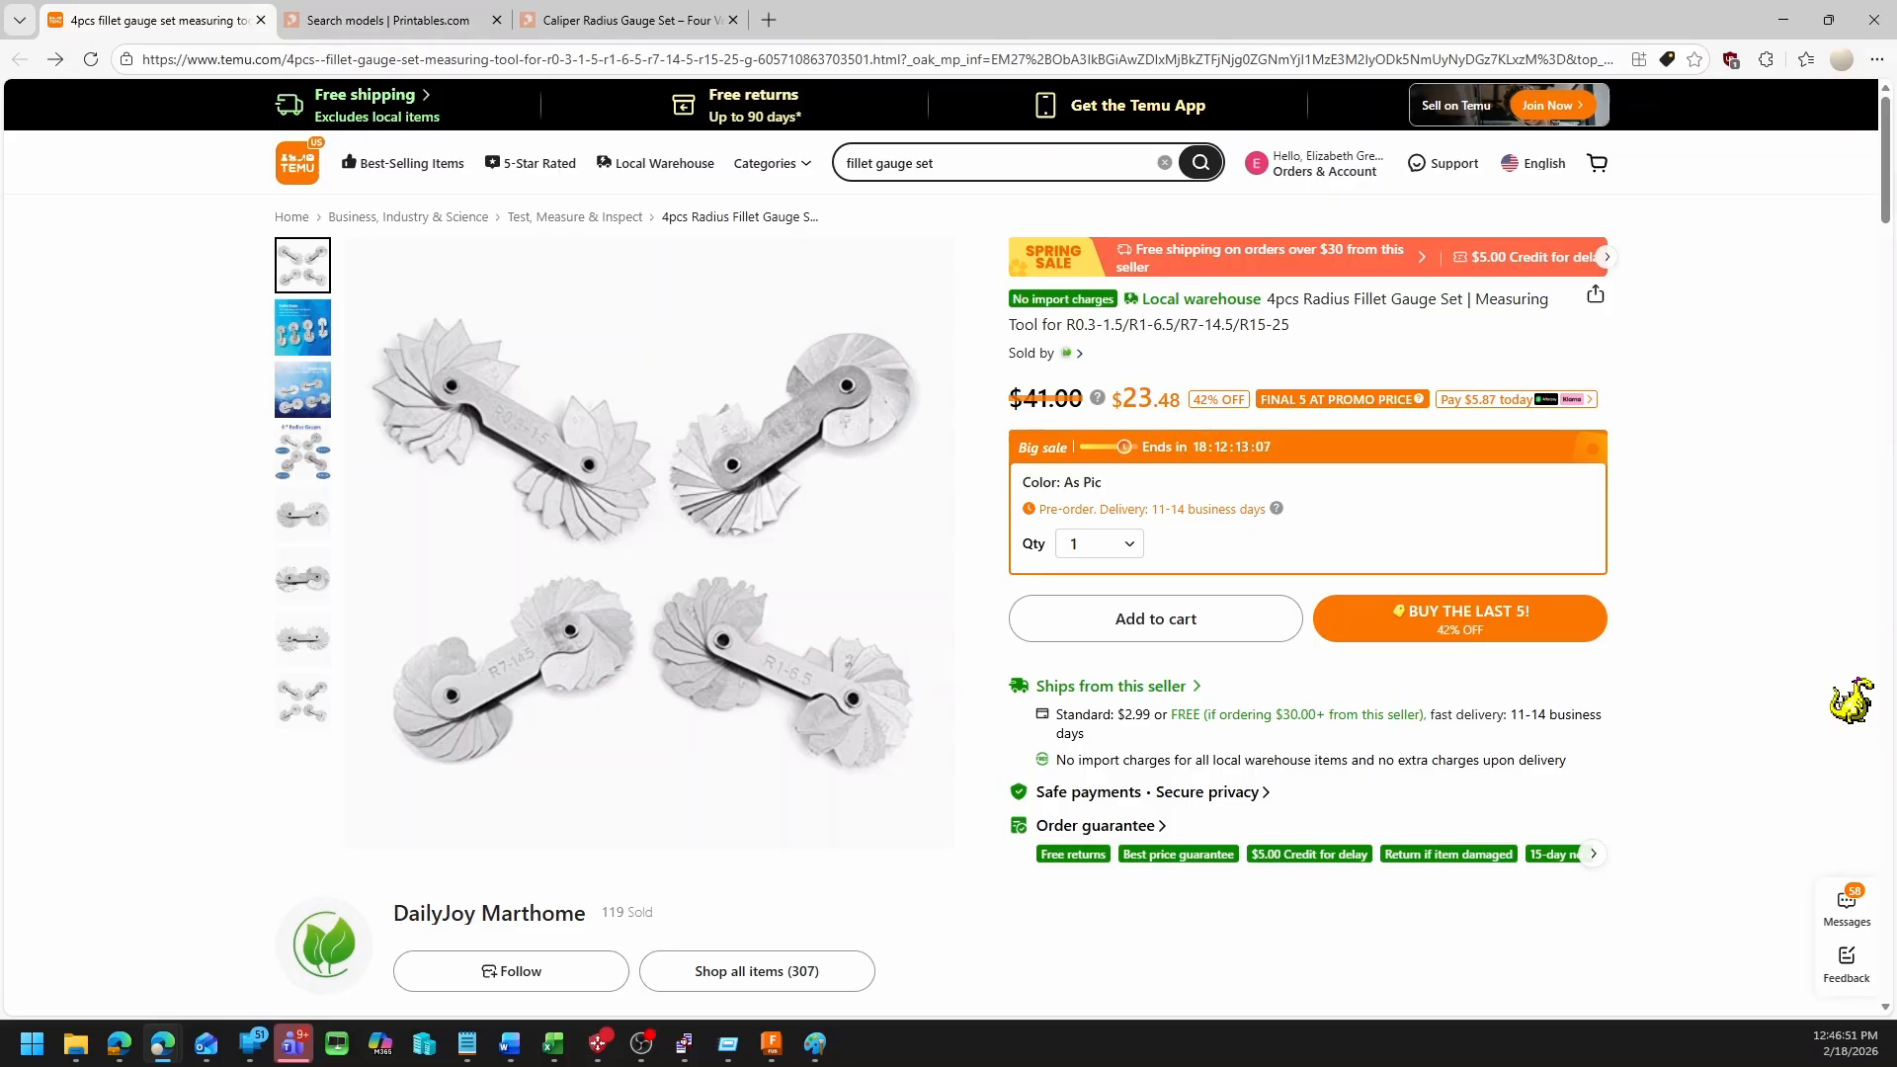
pyautogui.click(434, 19)
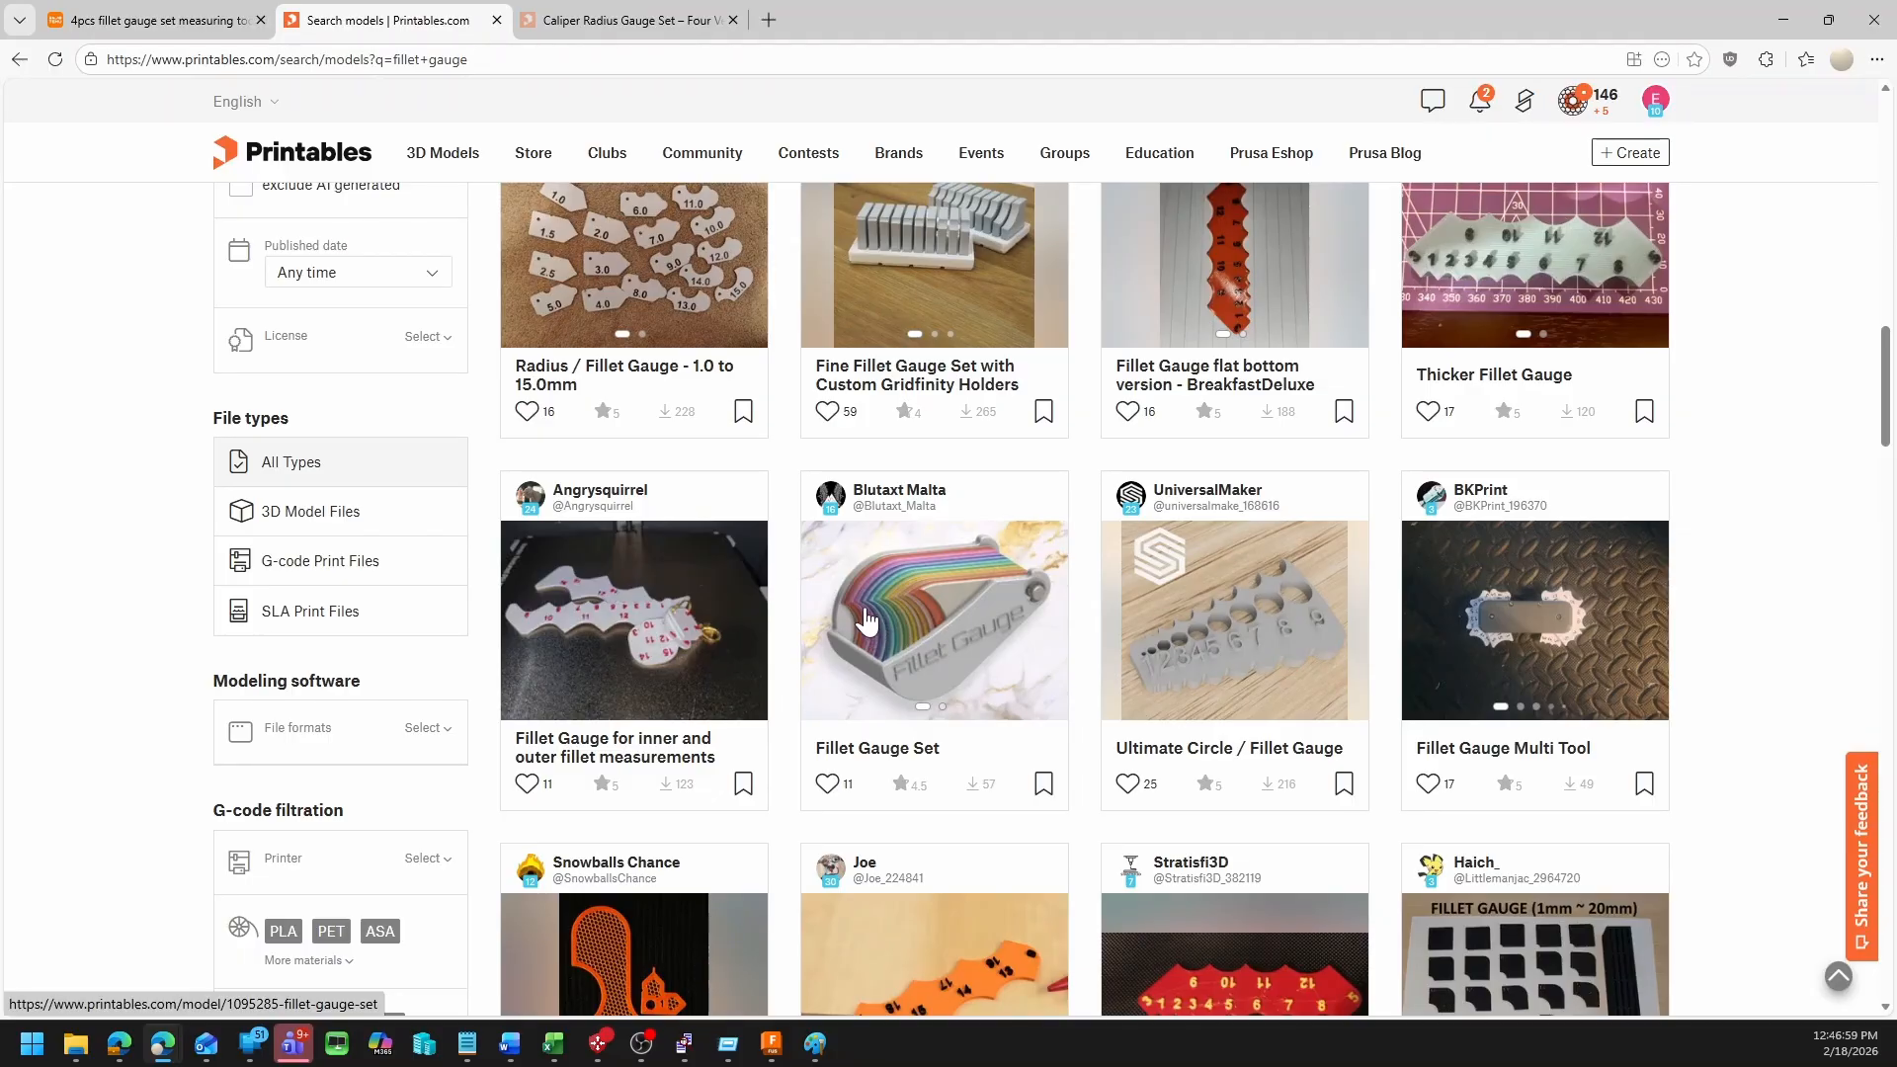
pyautogui.click(632, 20)
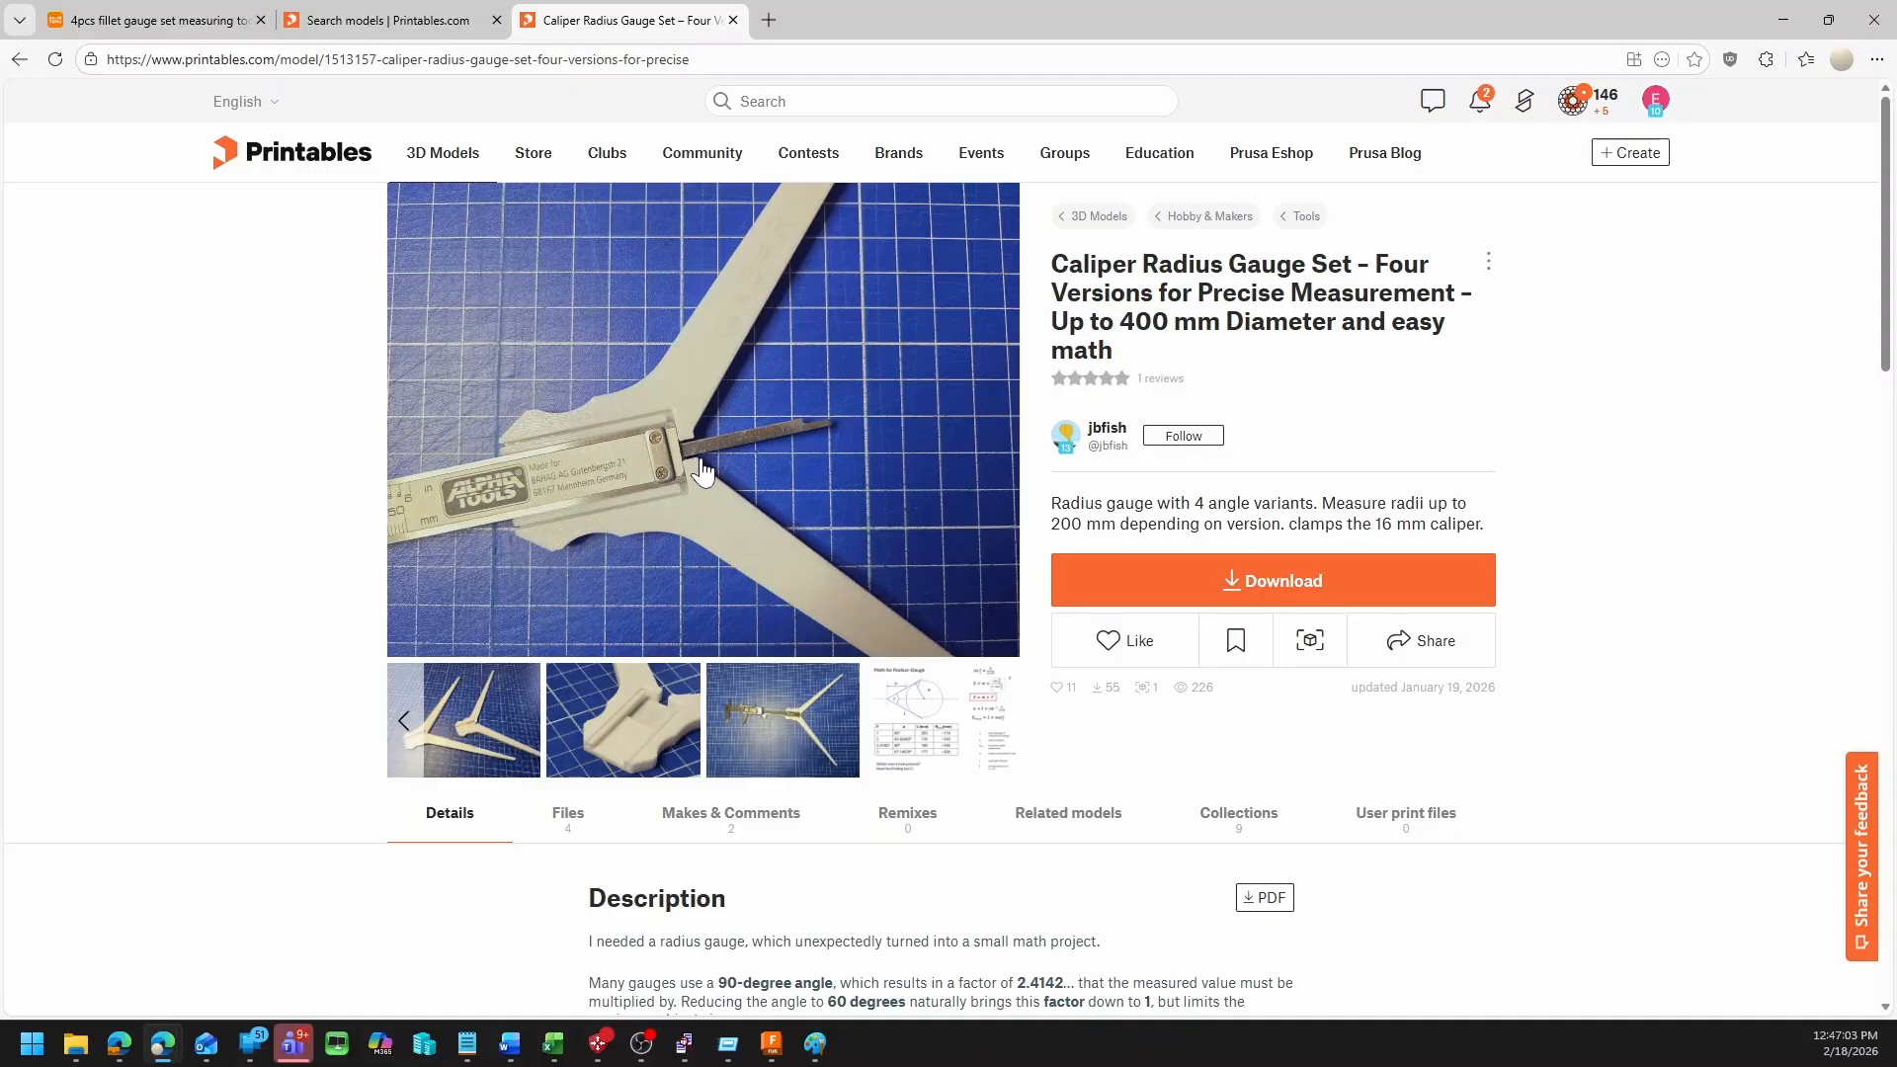
pyautogui.click(1783, 20)
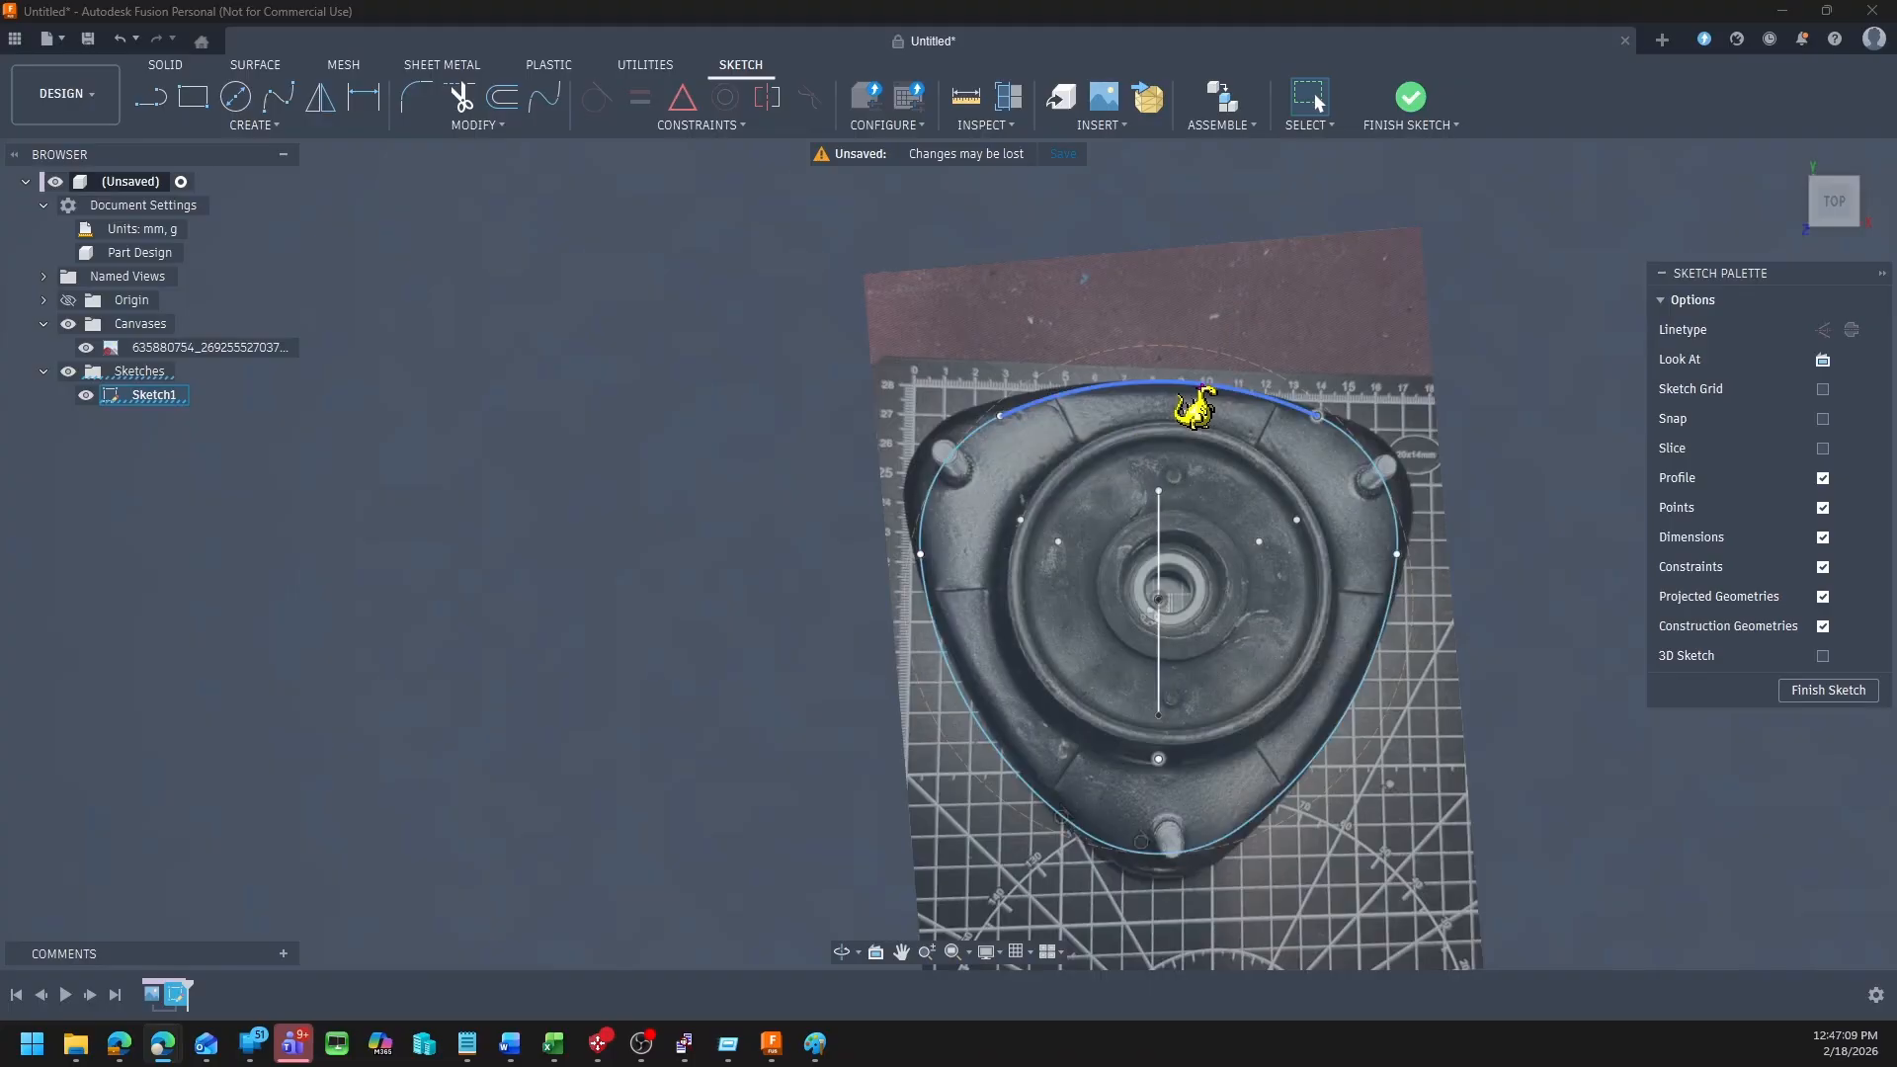
# Step: Dimension the upper arc's radius and the enclosing construction circle's diameter, accepting their current values
pyautogui.click(1186, 385)
pyautogui.press('d')
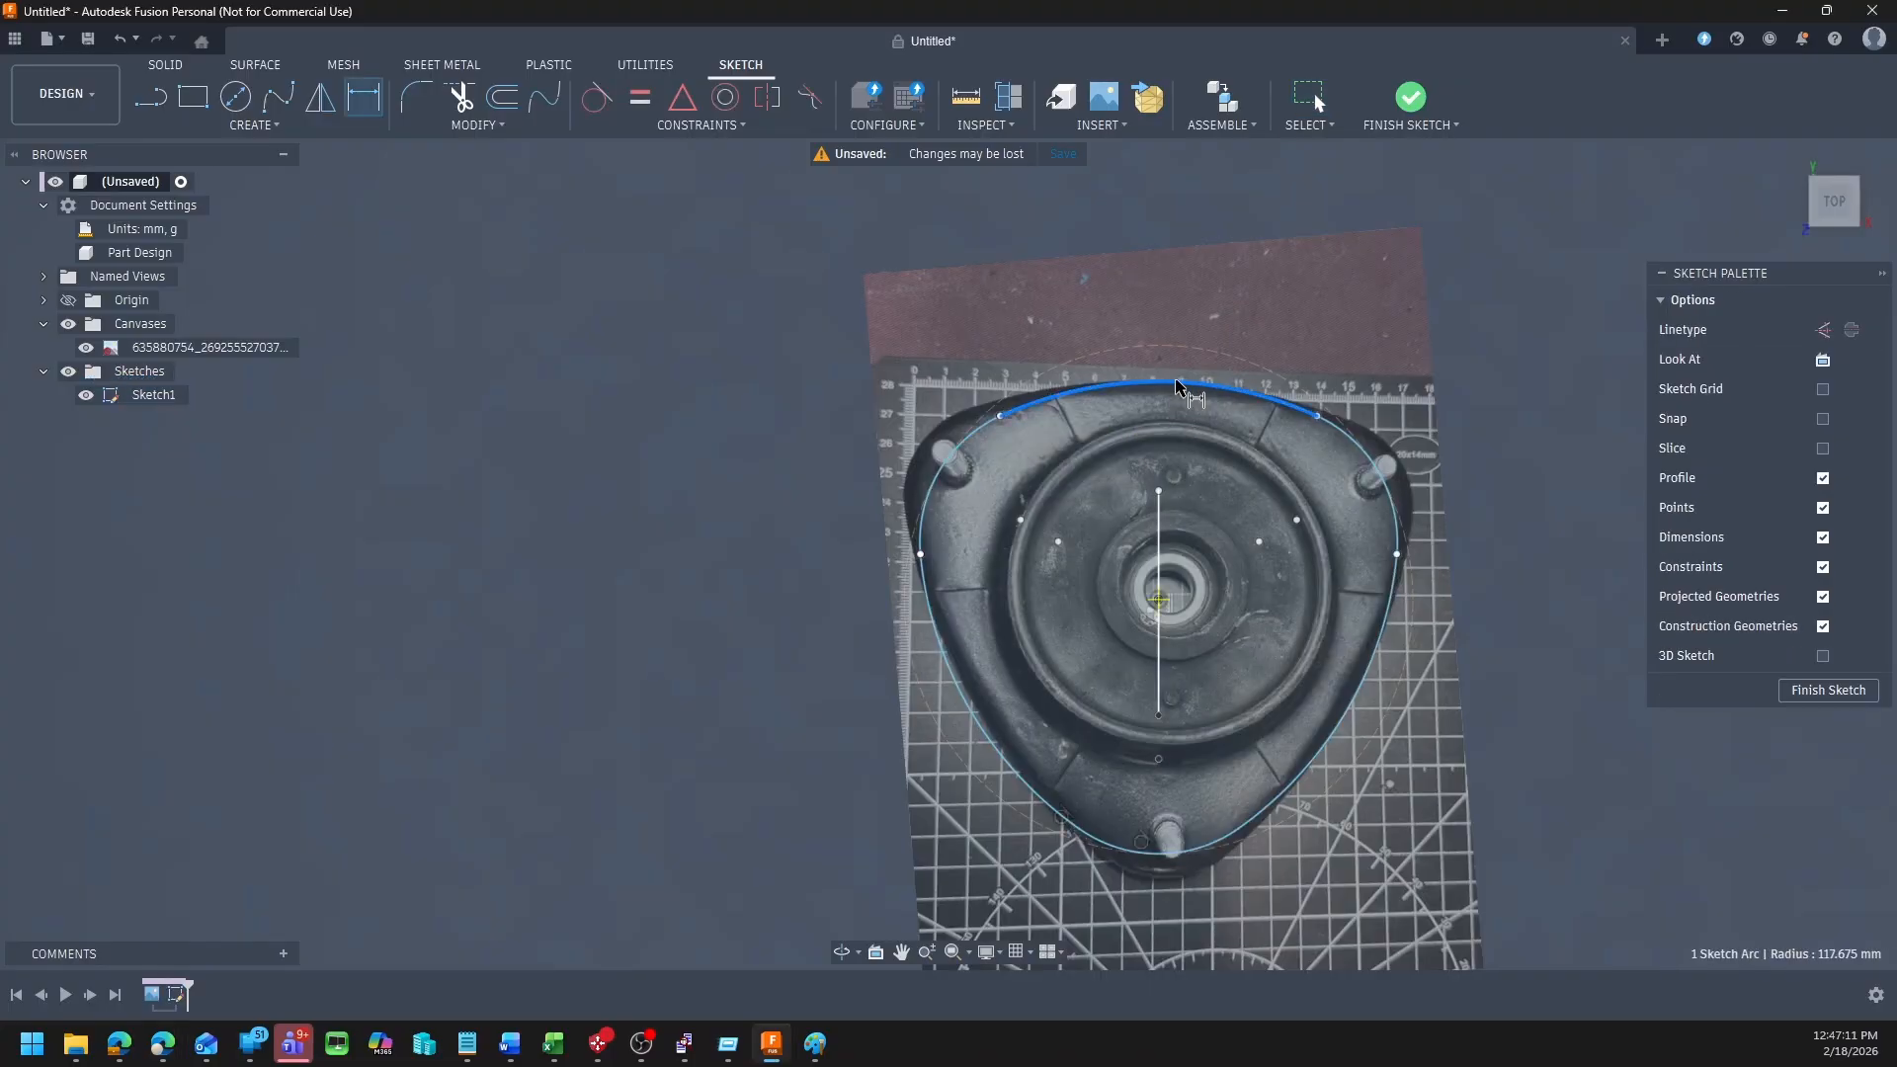
pyautogui.click(1228, 287)
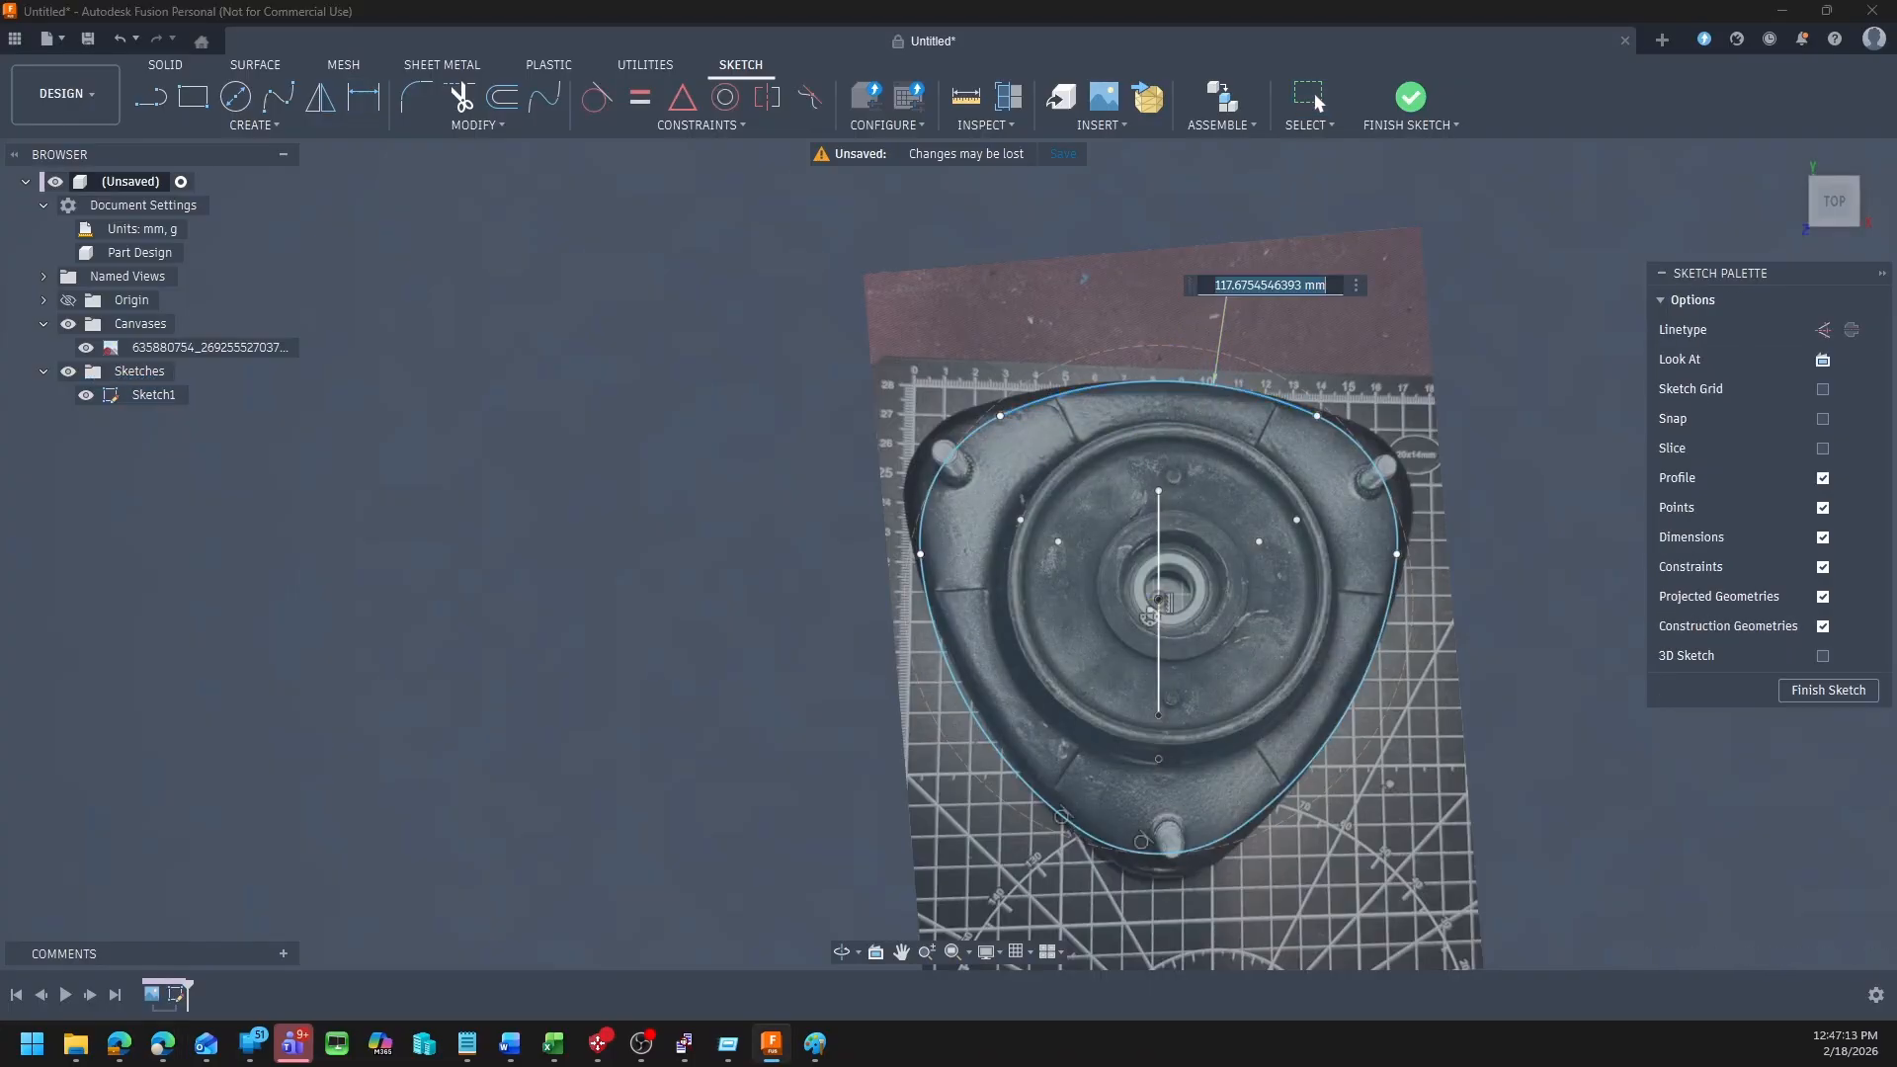
pyautogui.press('Return')
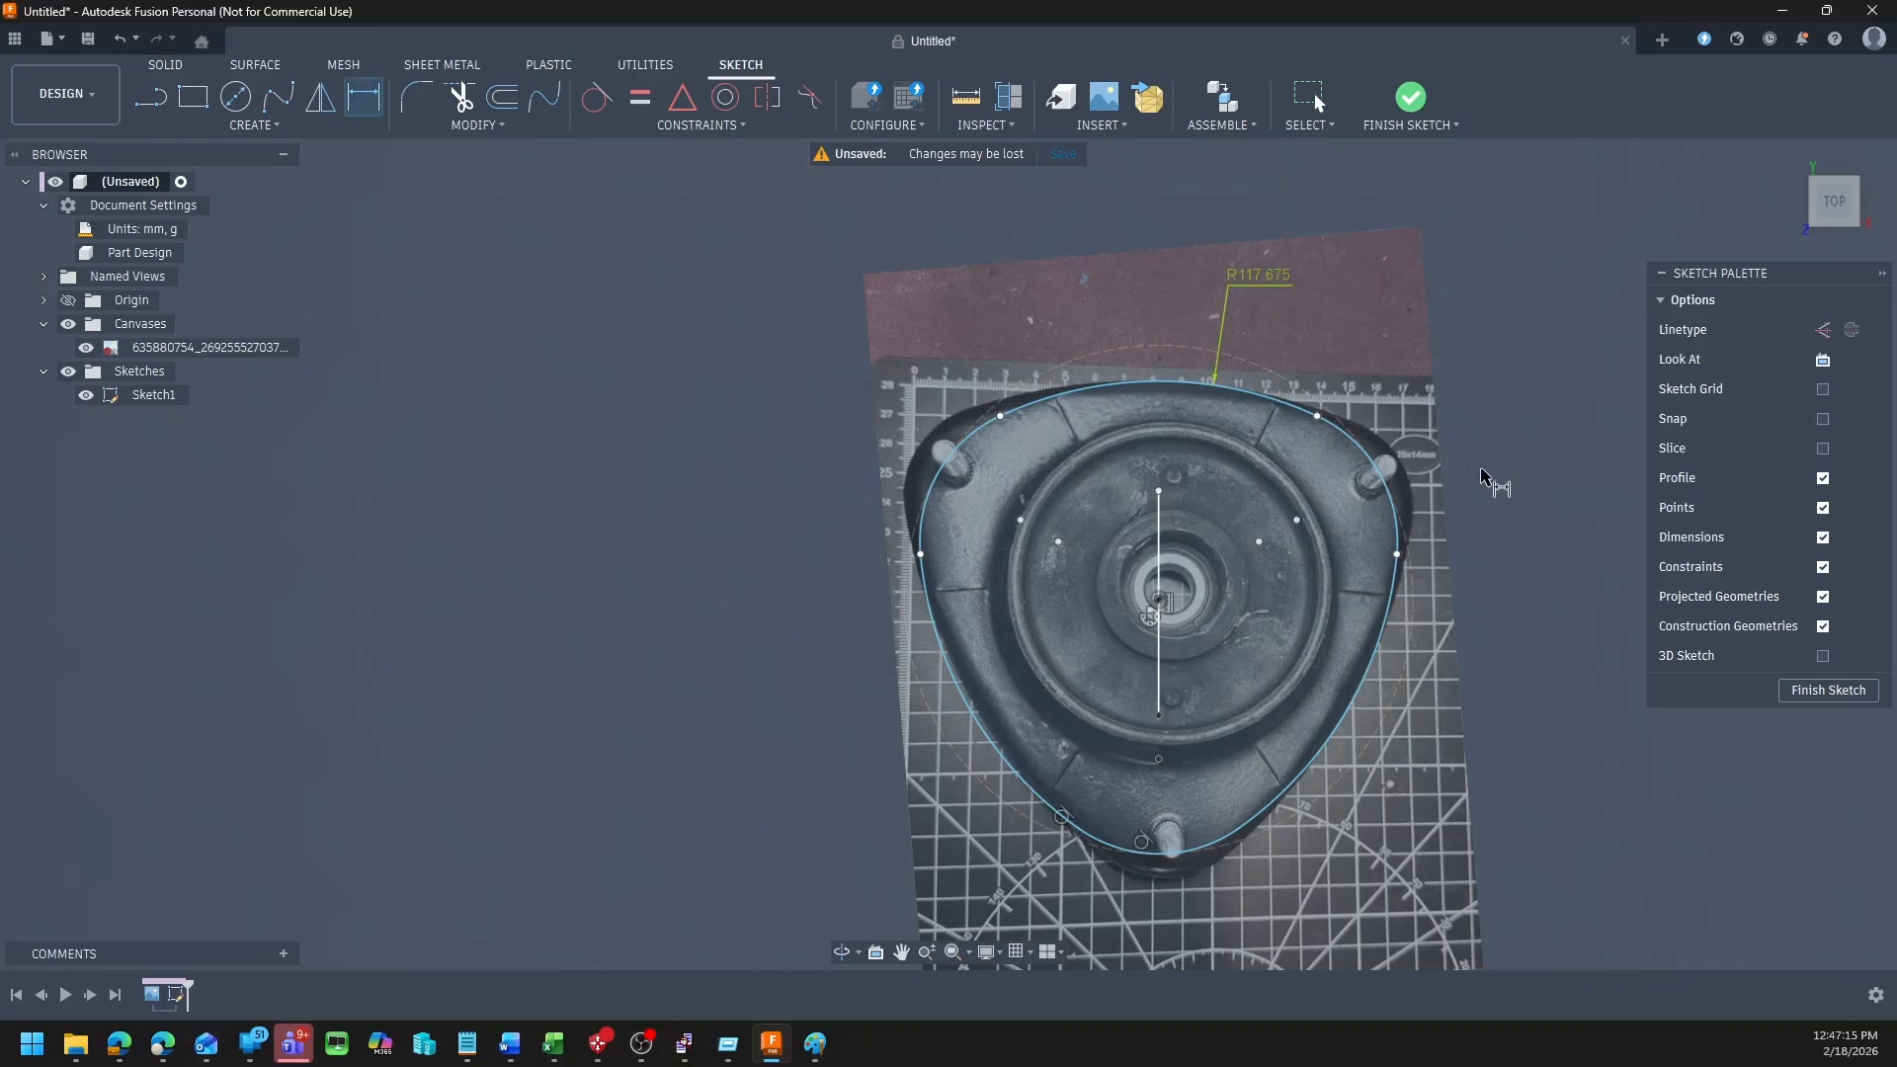
pyautogui.click(1268, 373)
pyautogui.click(1324, 344)
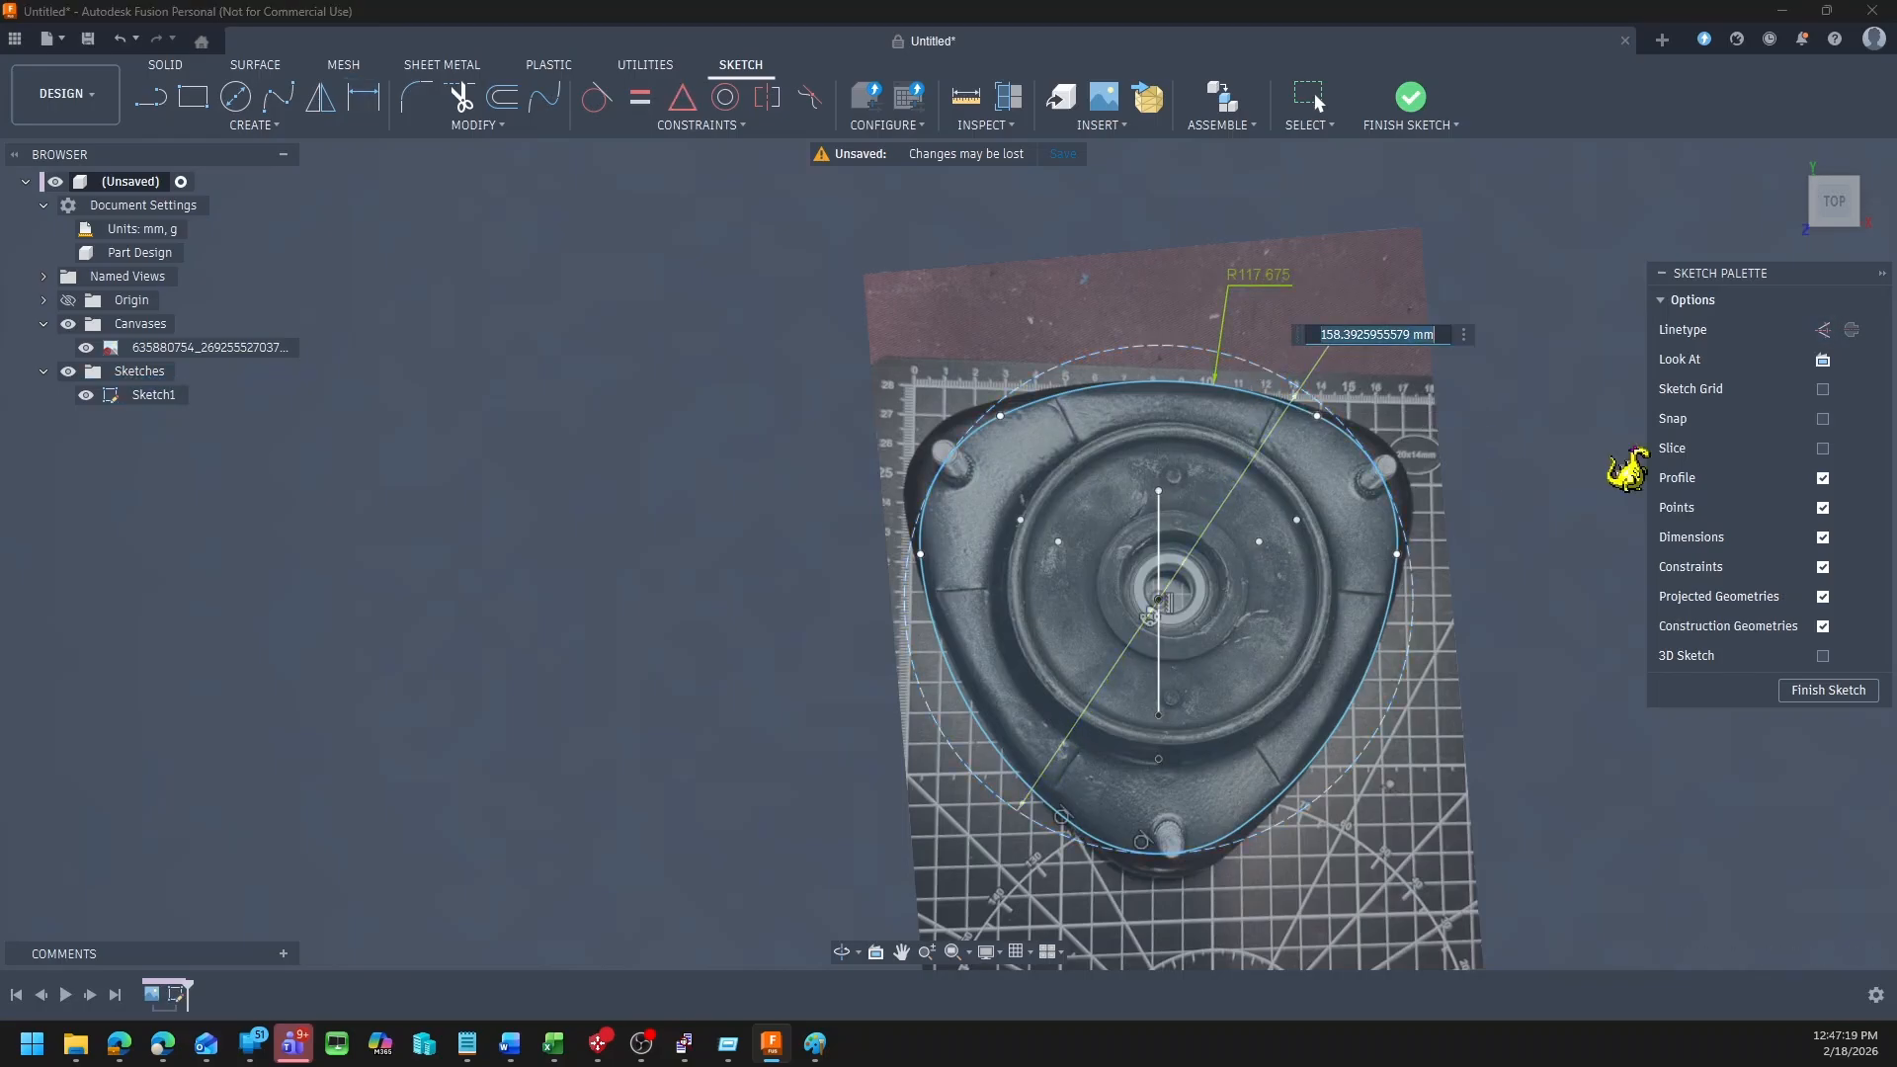
pyautogui.press('Return')
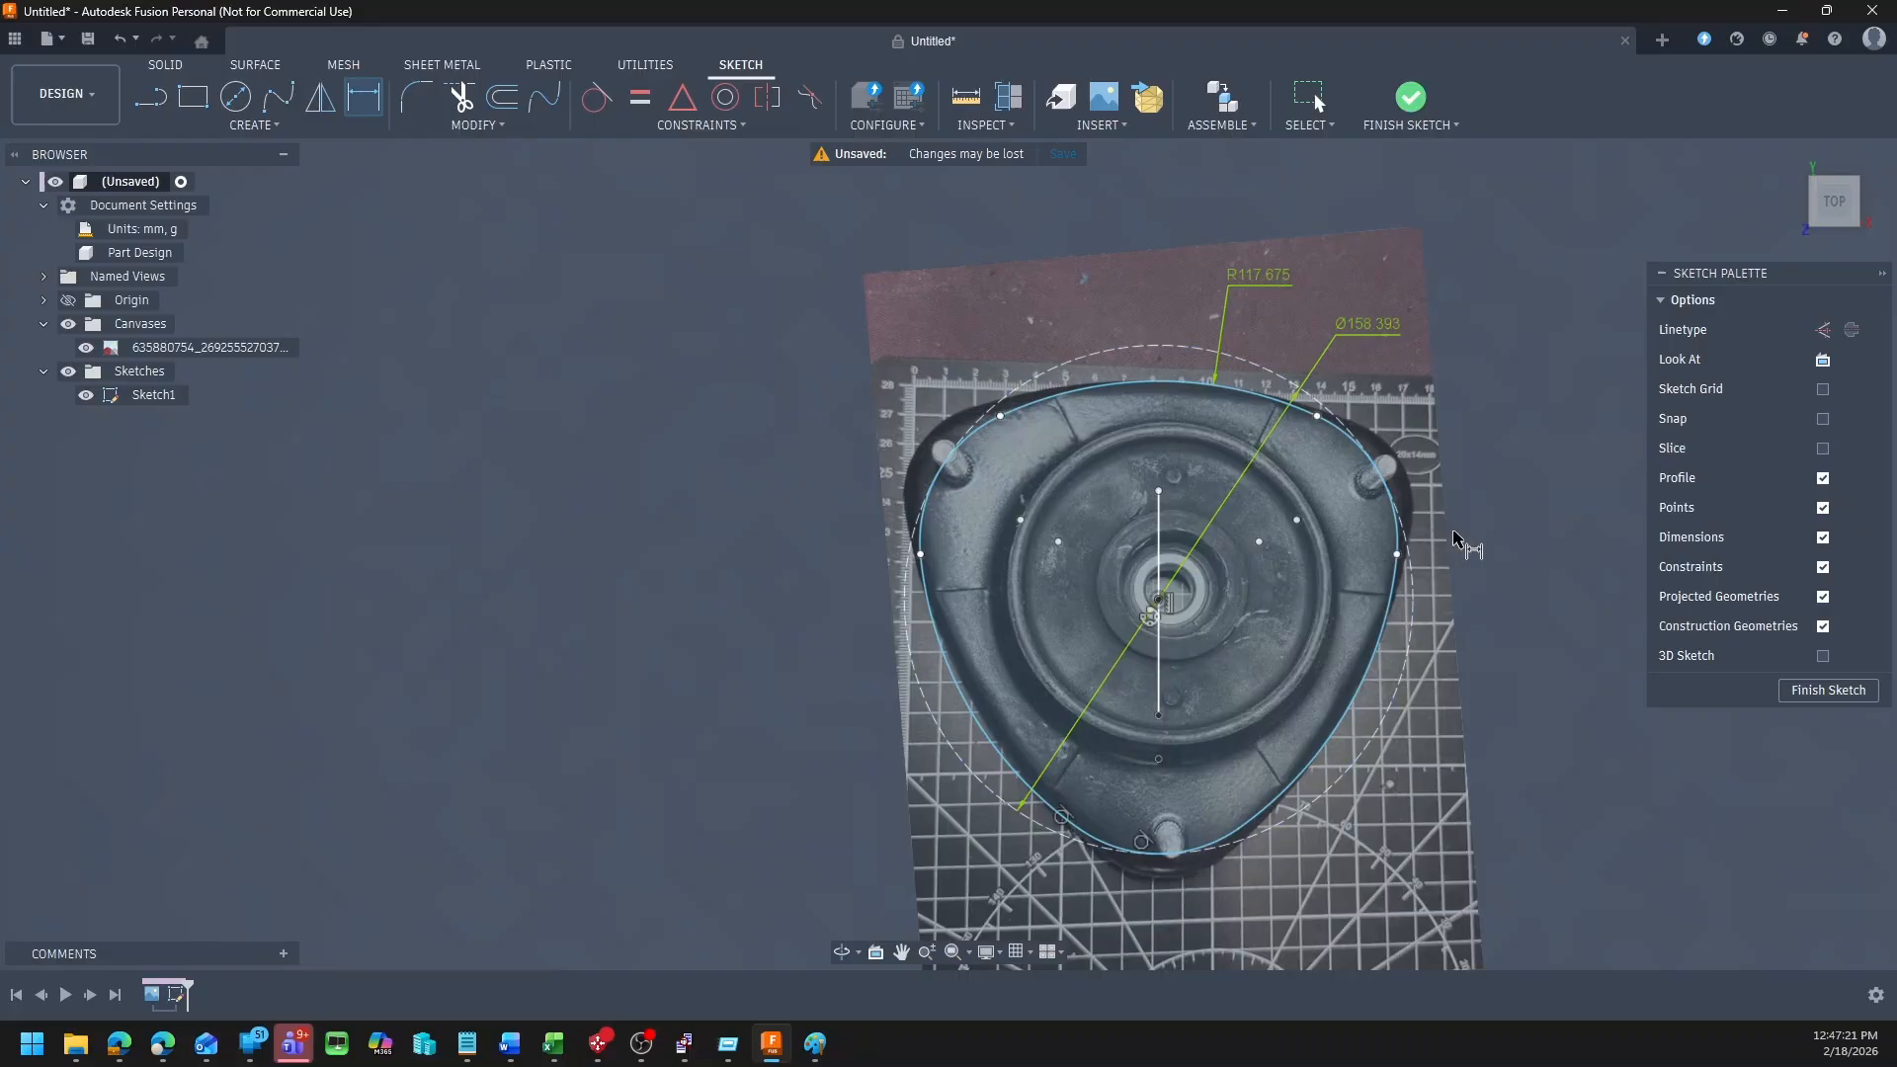
# Step: Dimension the upper-right lobe arc's radius, accepting its current value
pyautogui.press('s')
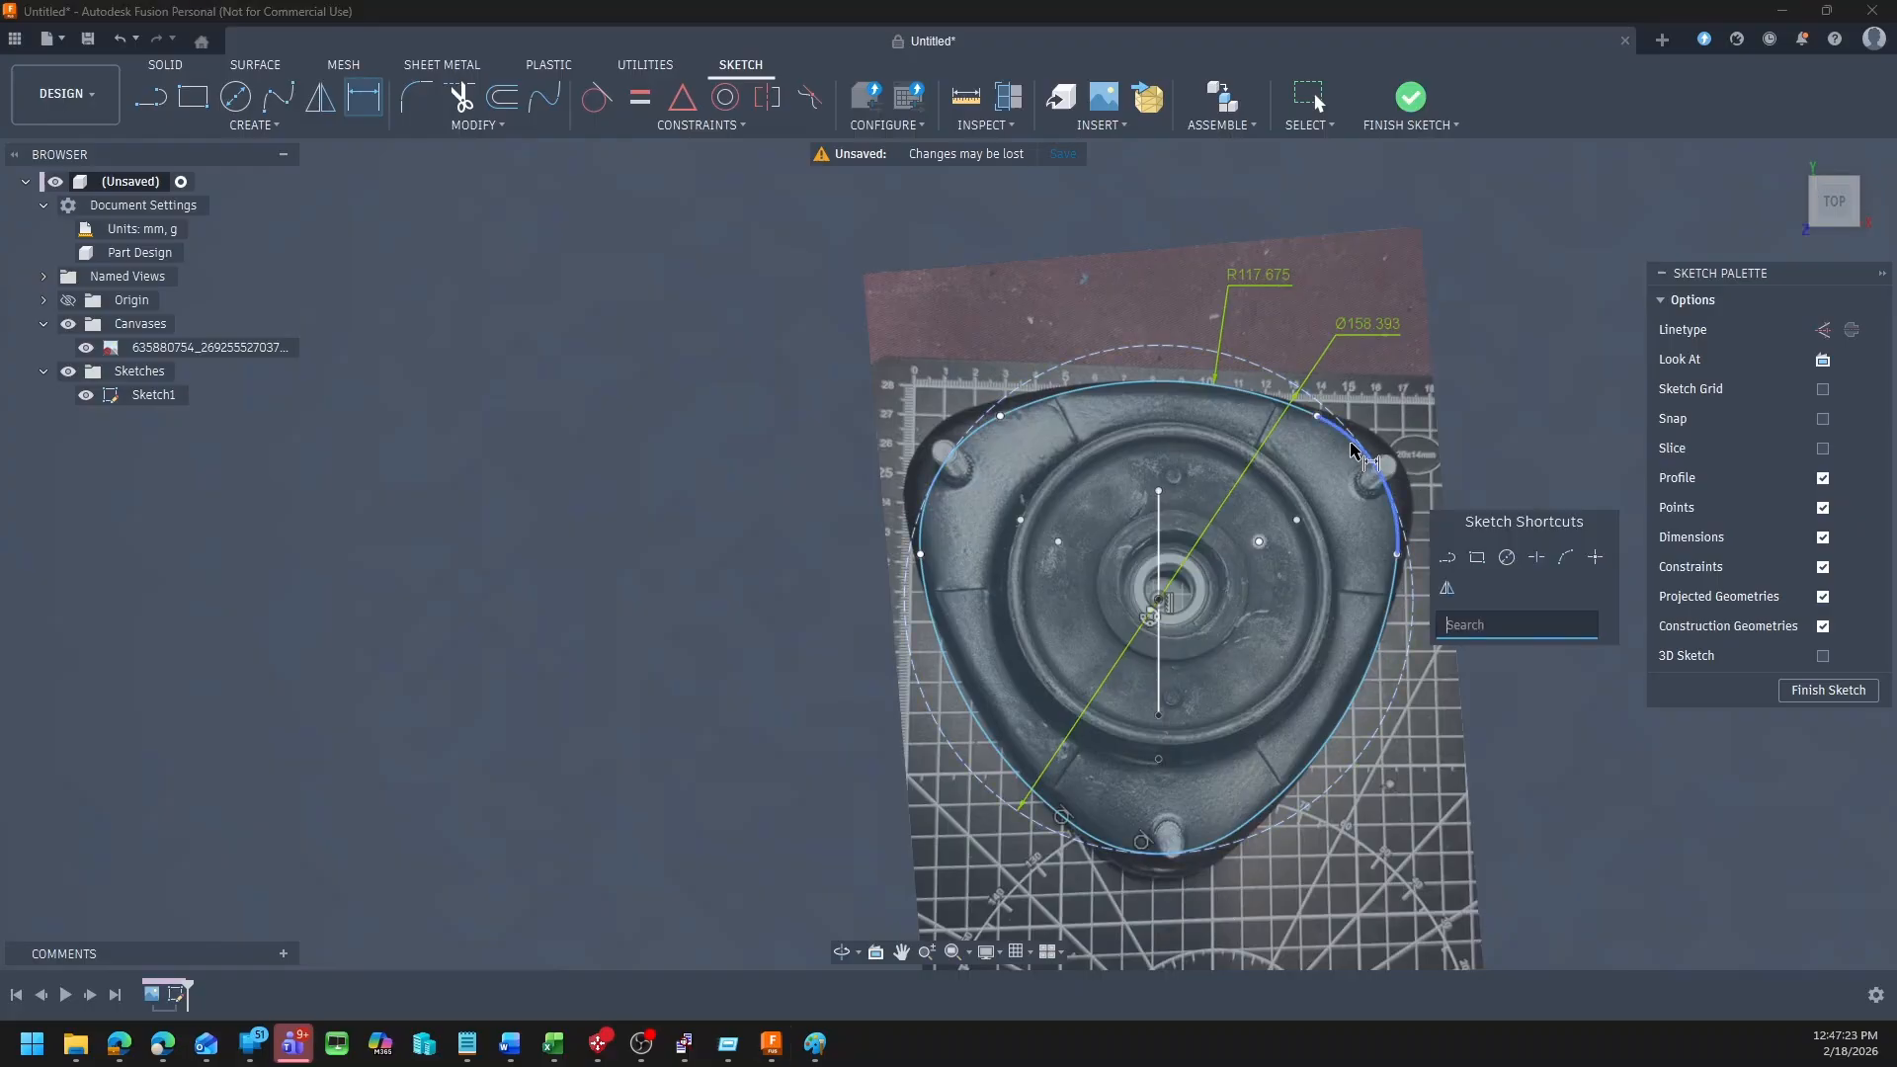
pyautogui.click(1353, 449)
pyautogui.click(1434, 435)
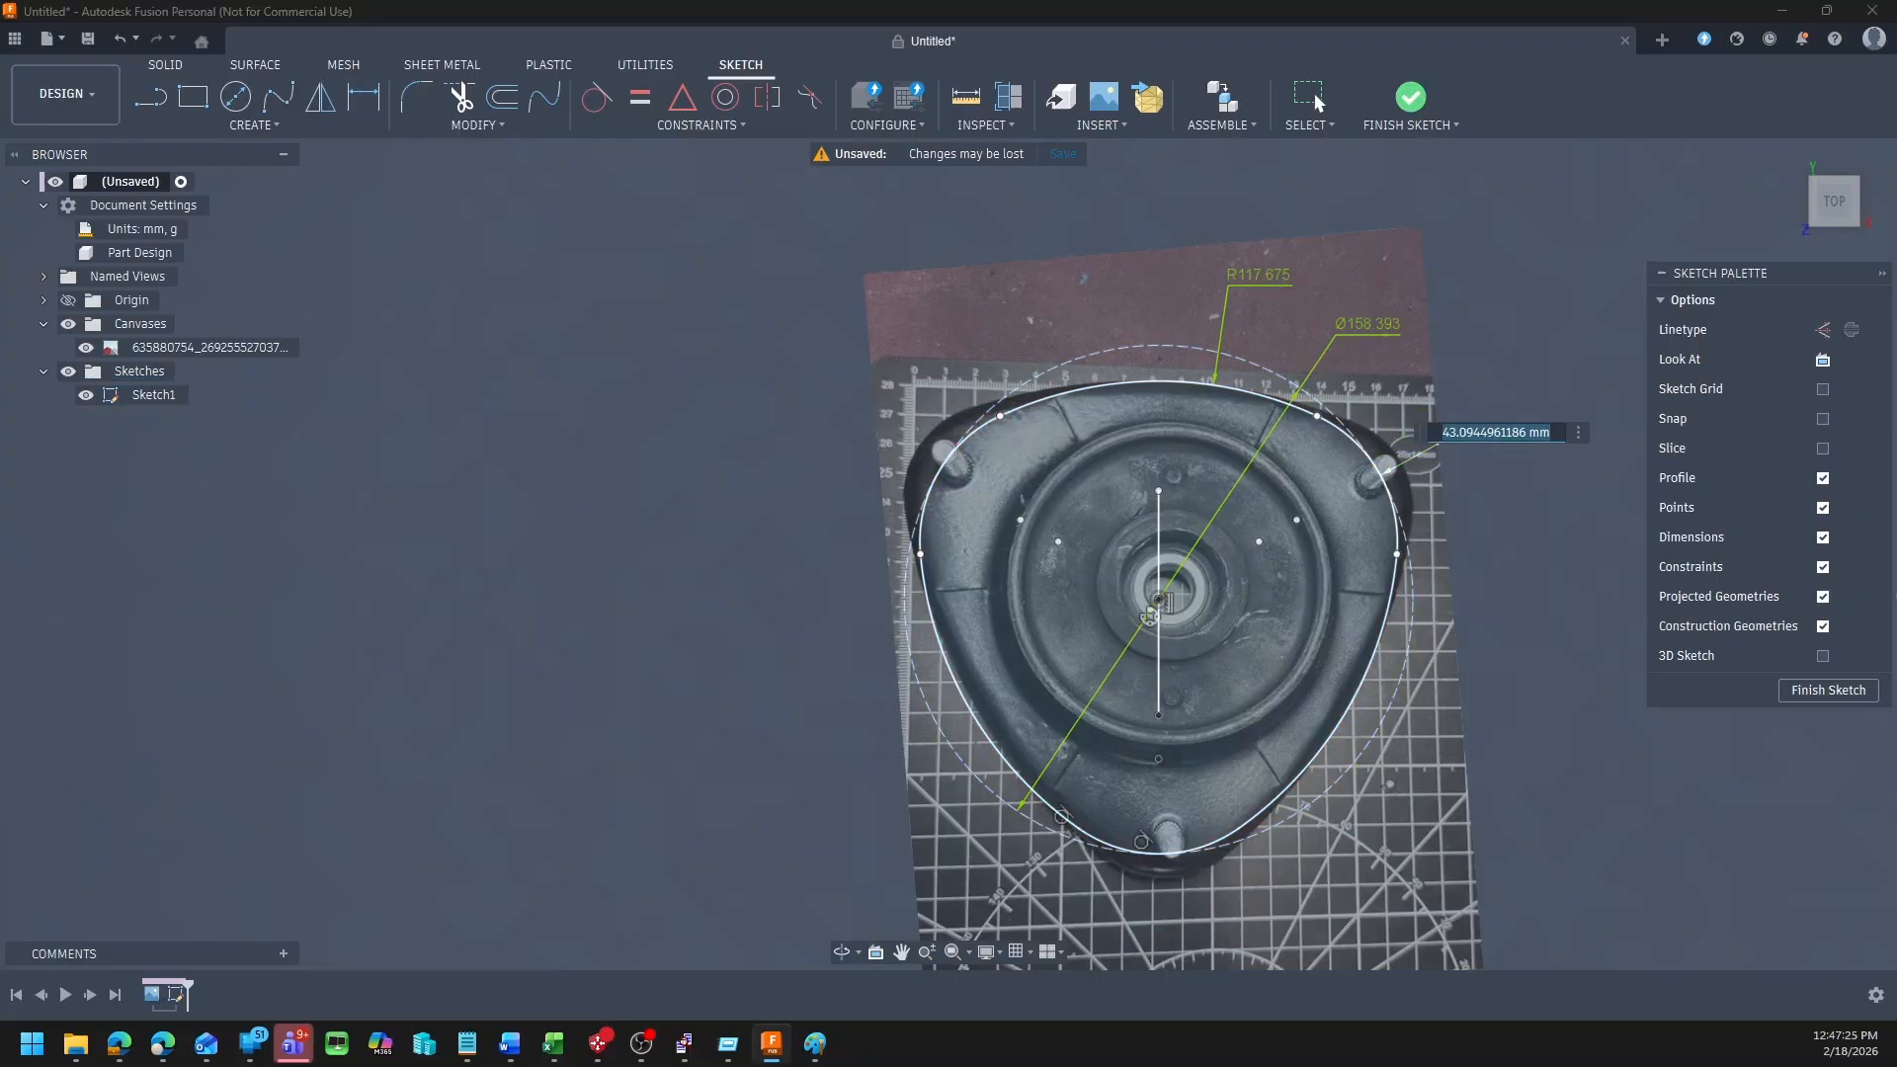
pyautogui.press('Return')
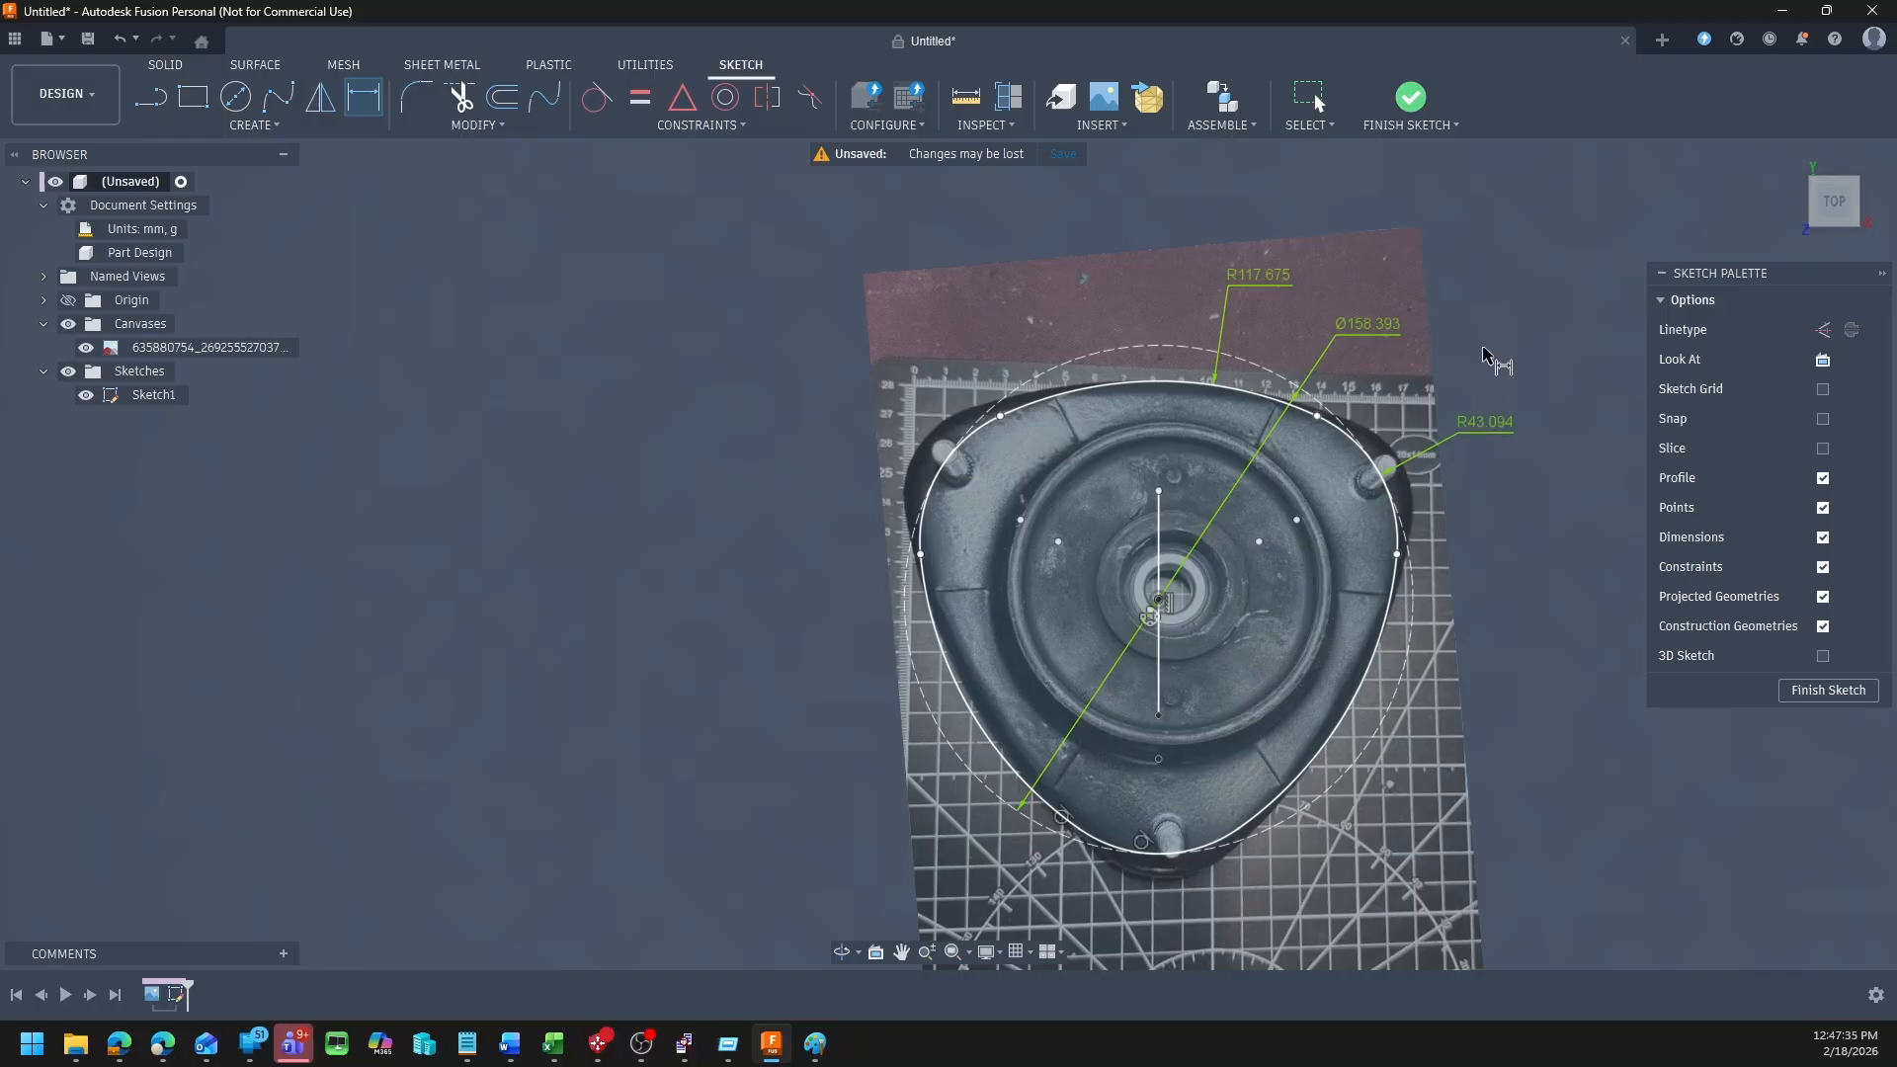
# Step: Set the upper-right lobe arc's radius to 20 mm
pyautogui.doubleClick(1485, 422)
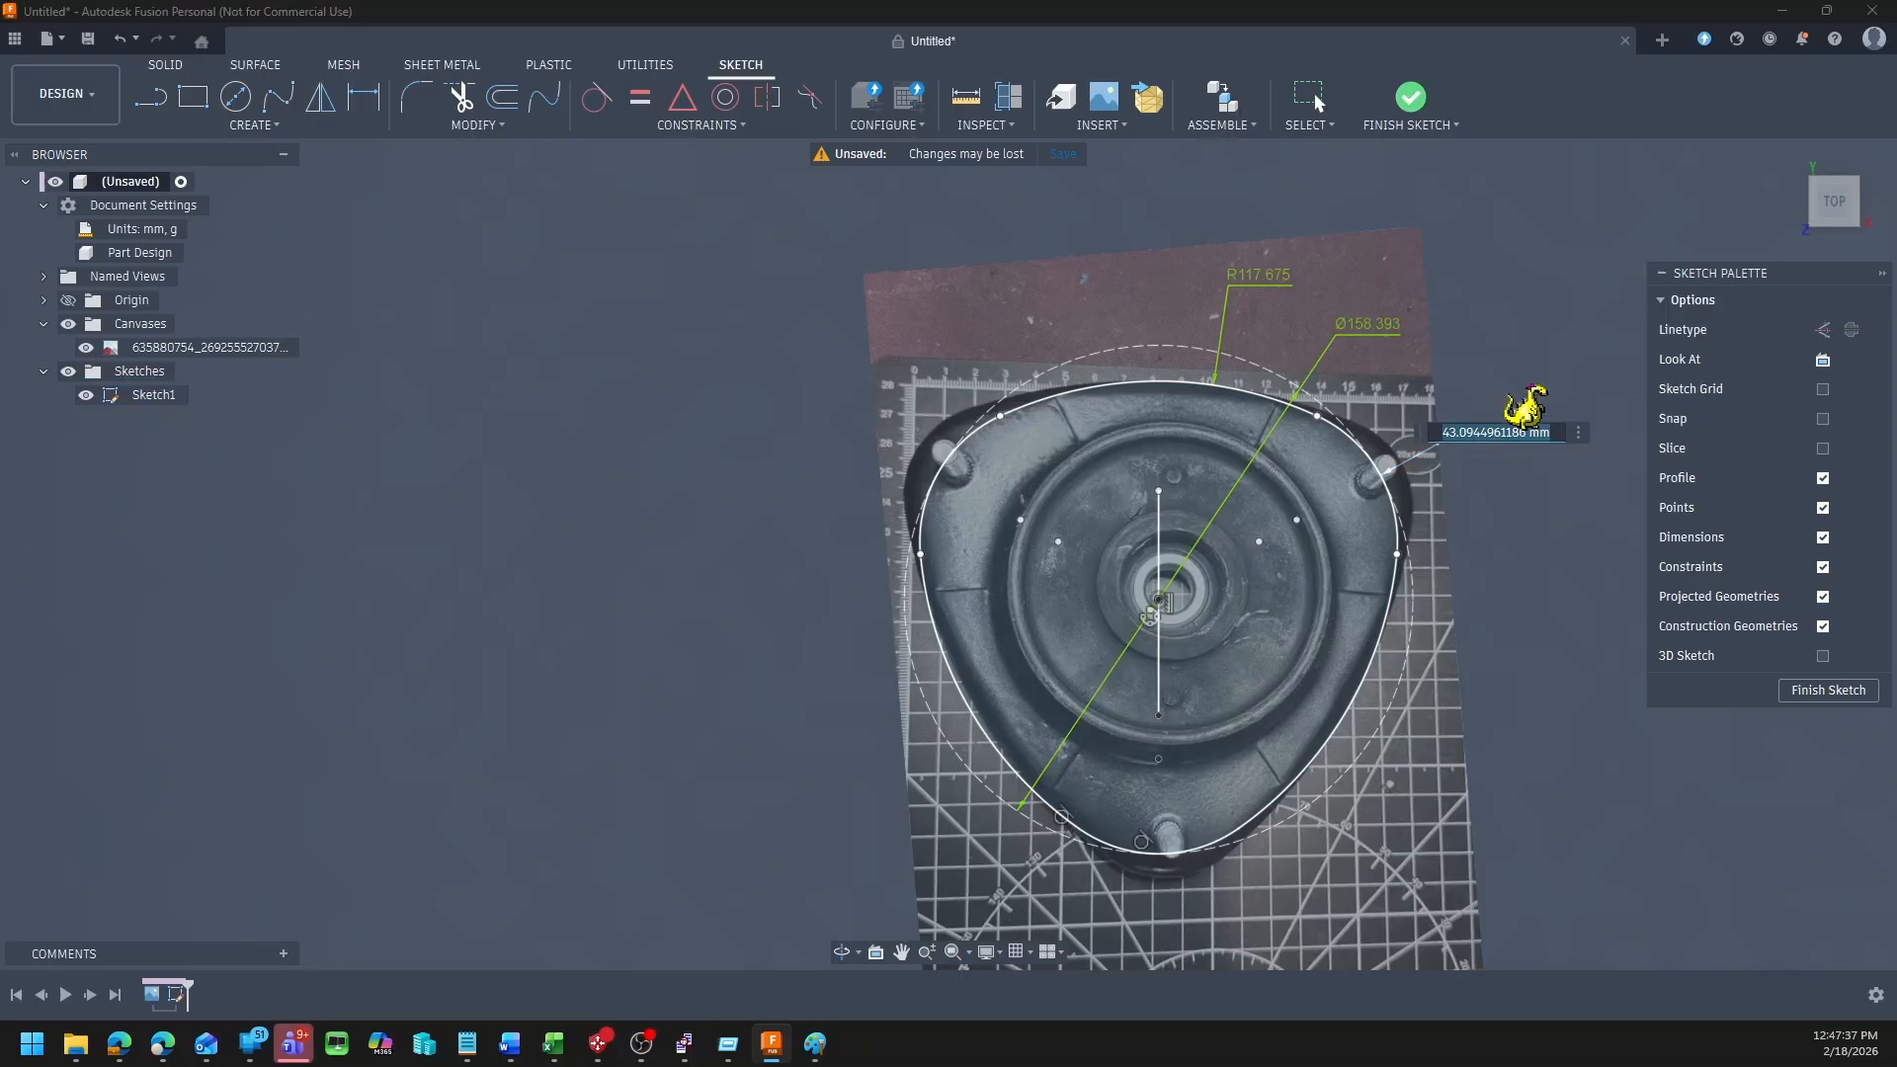
pyautogui.write('20')
pyautogui.press('Return')
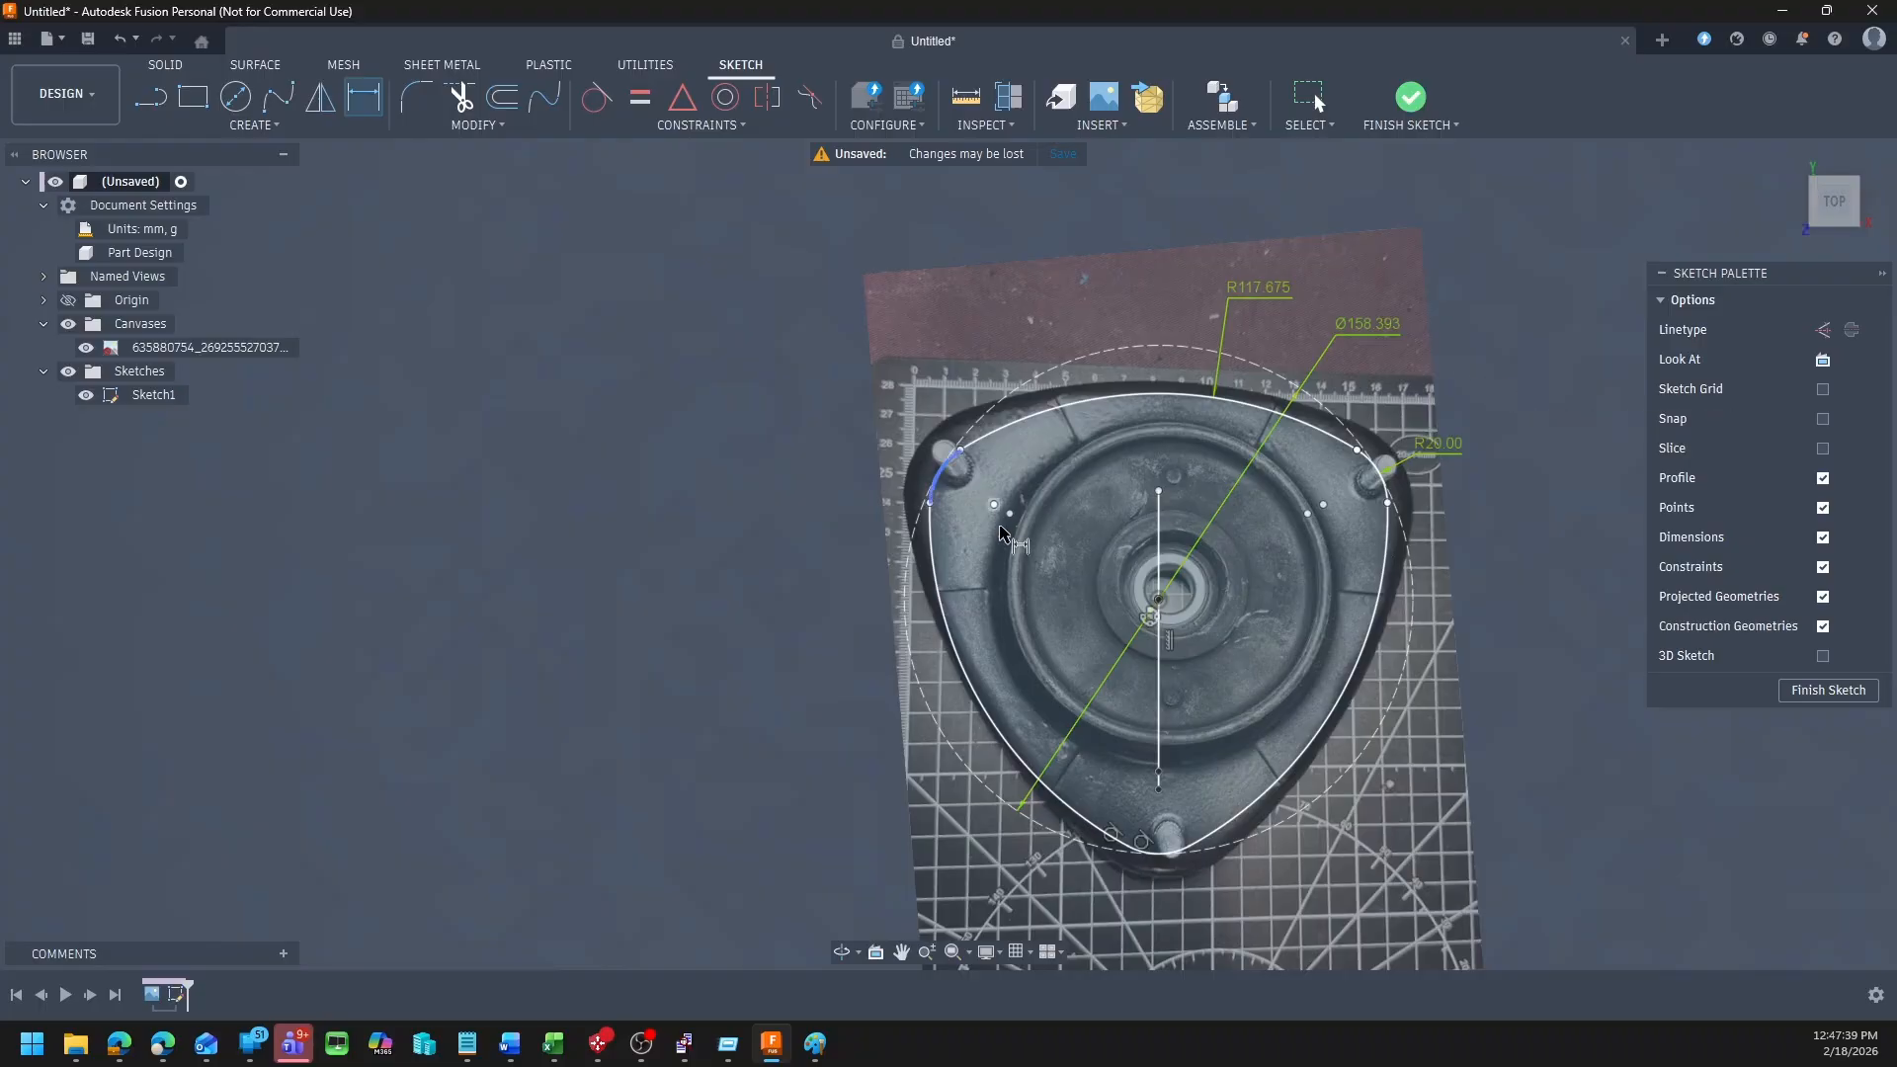
# Step: Try diameters of 190 mm and 198 mm for the enclosing construction circle
pyautogui.doubleClick(1393, 331)
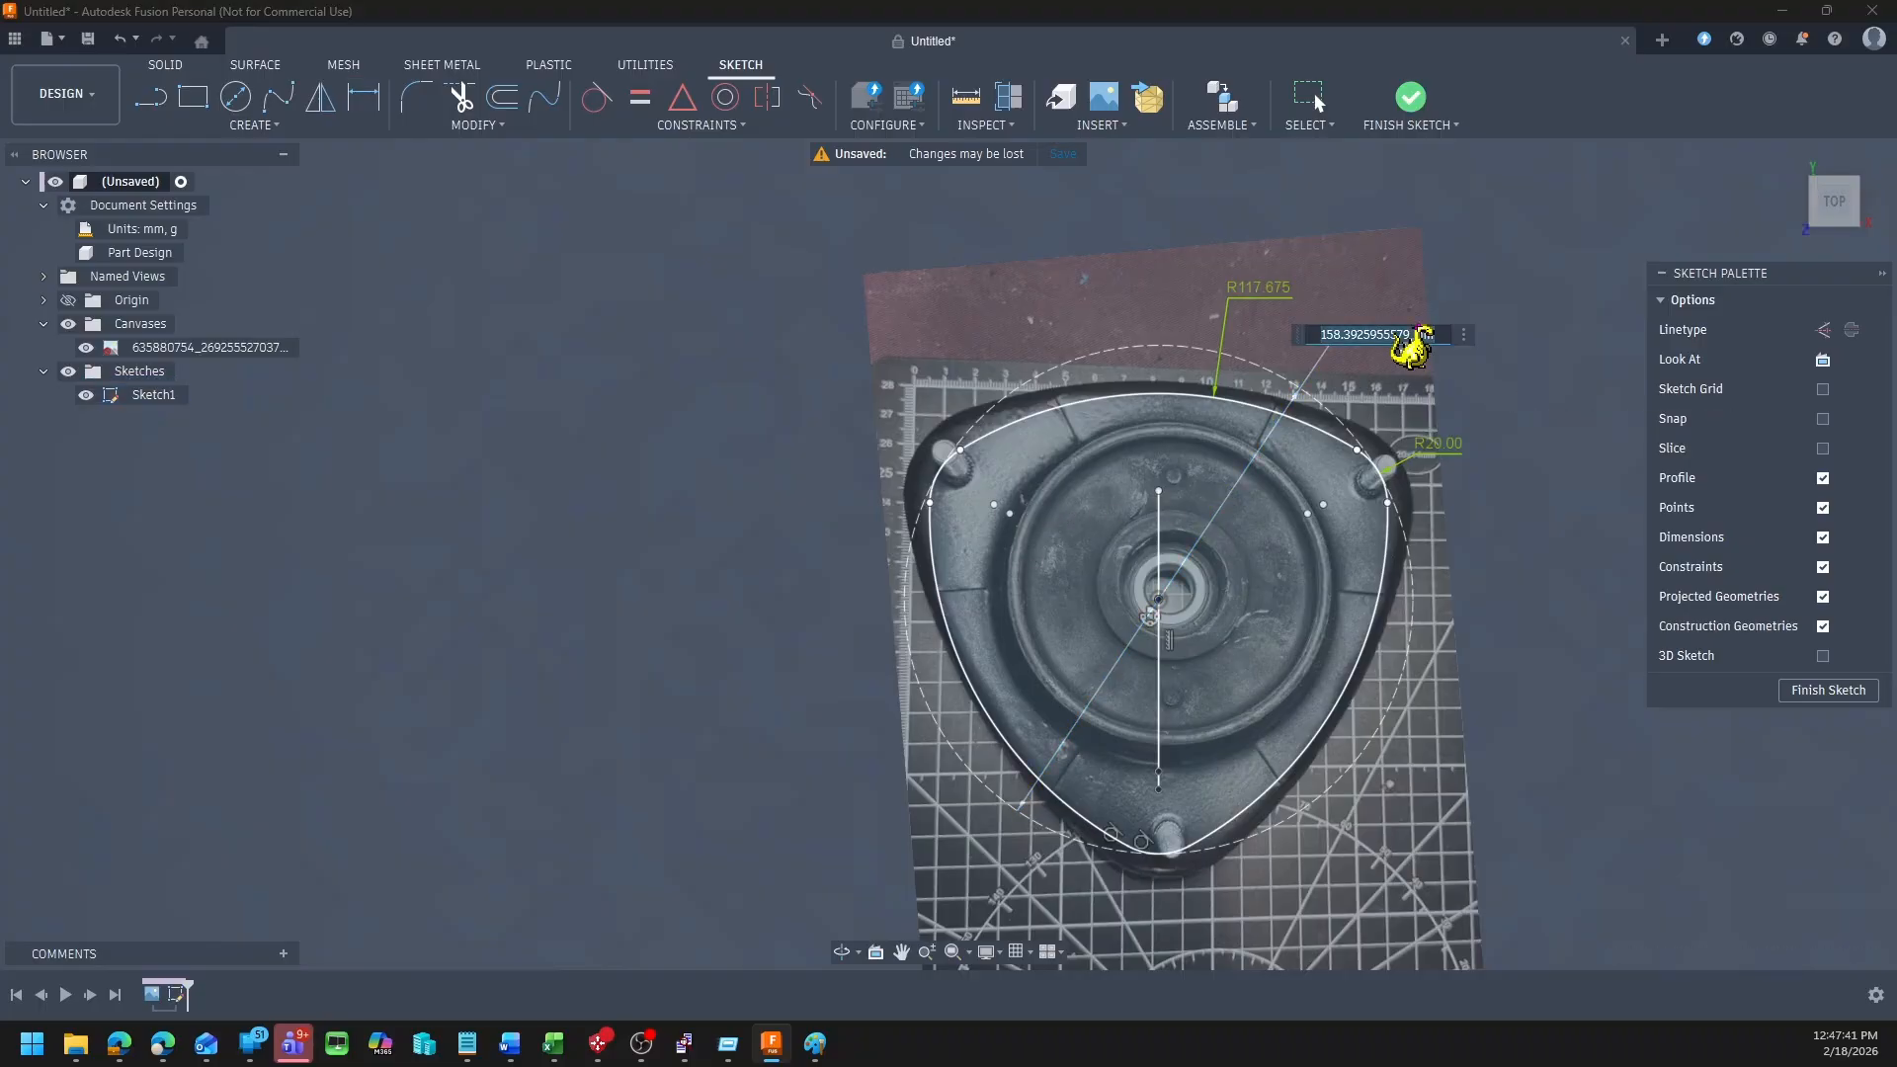
pyautogui.write('190')
pyautogui.press('Return')
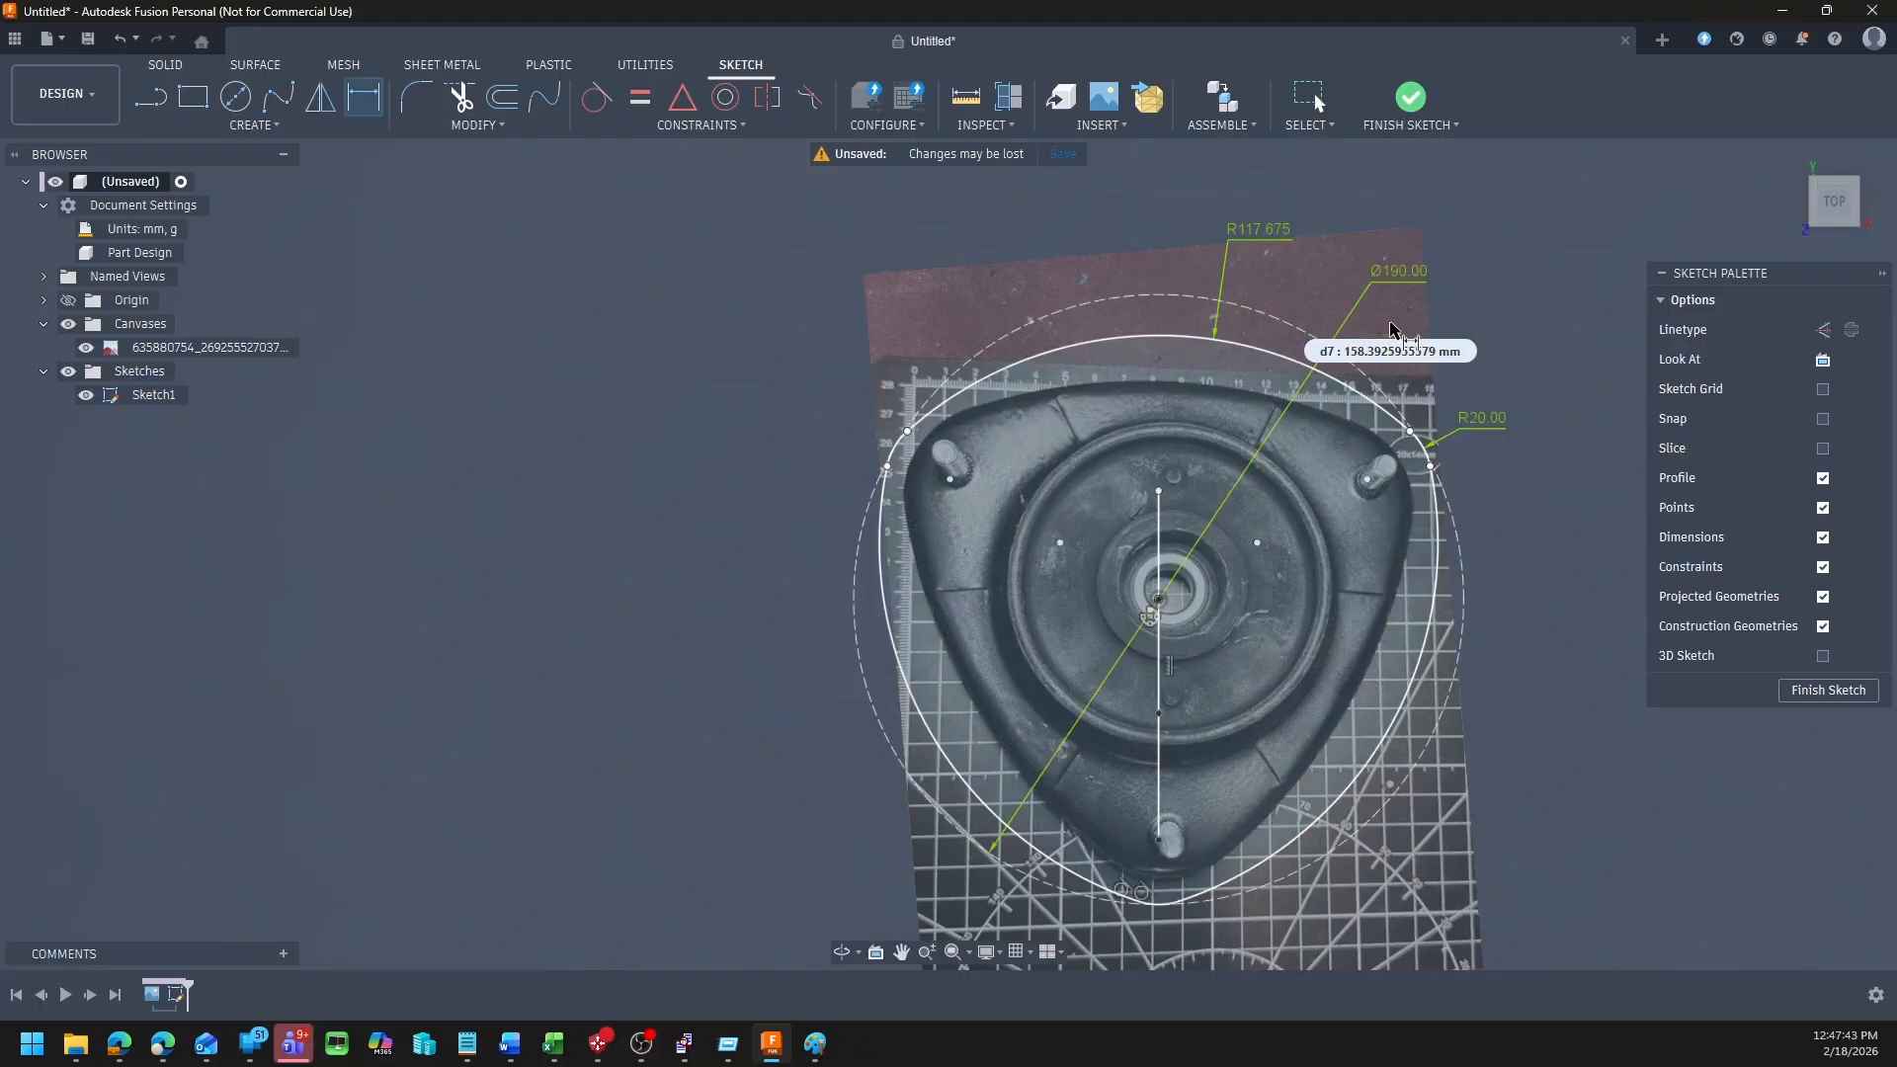
pyautogui.doubleClick(1393, 270)
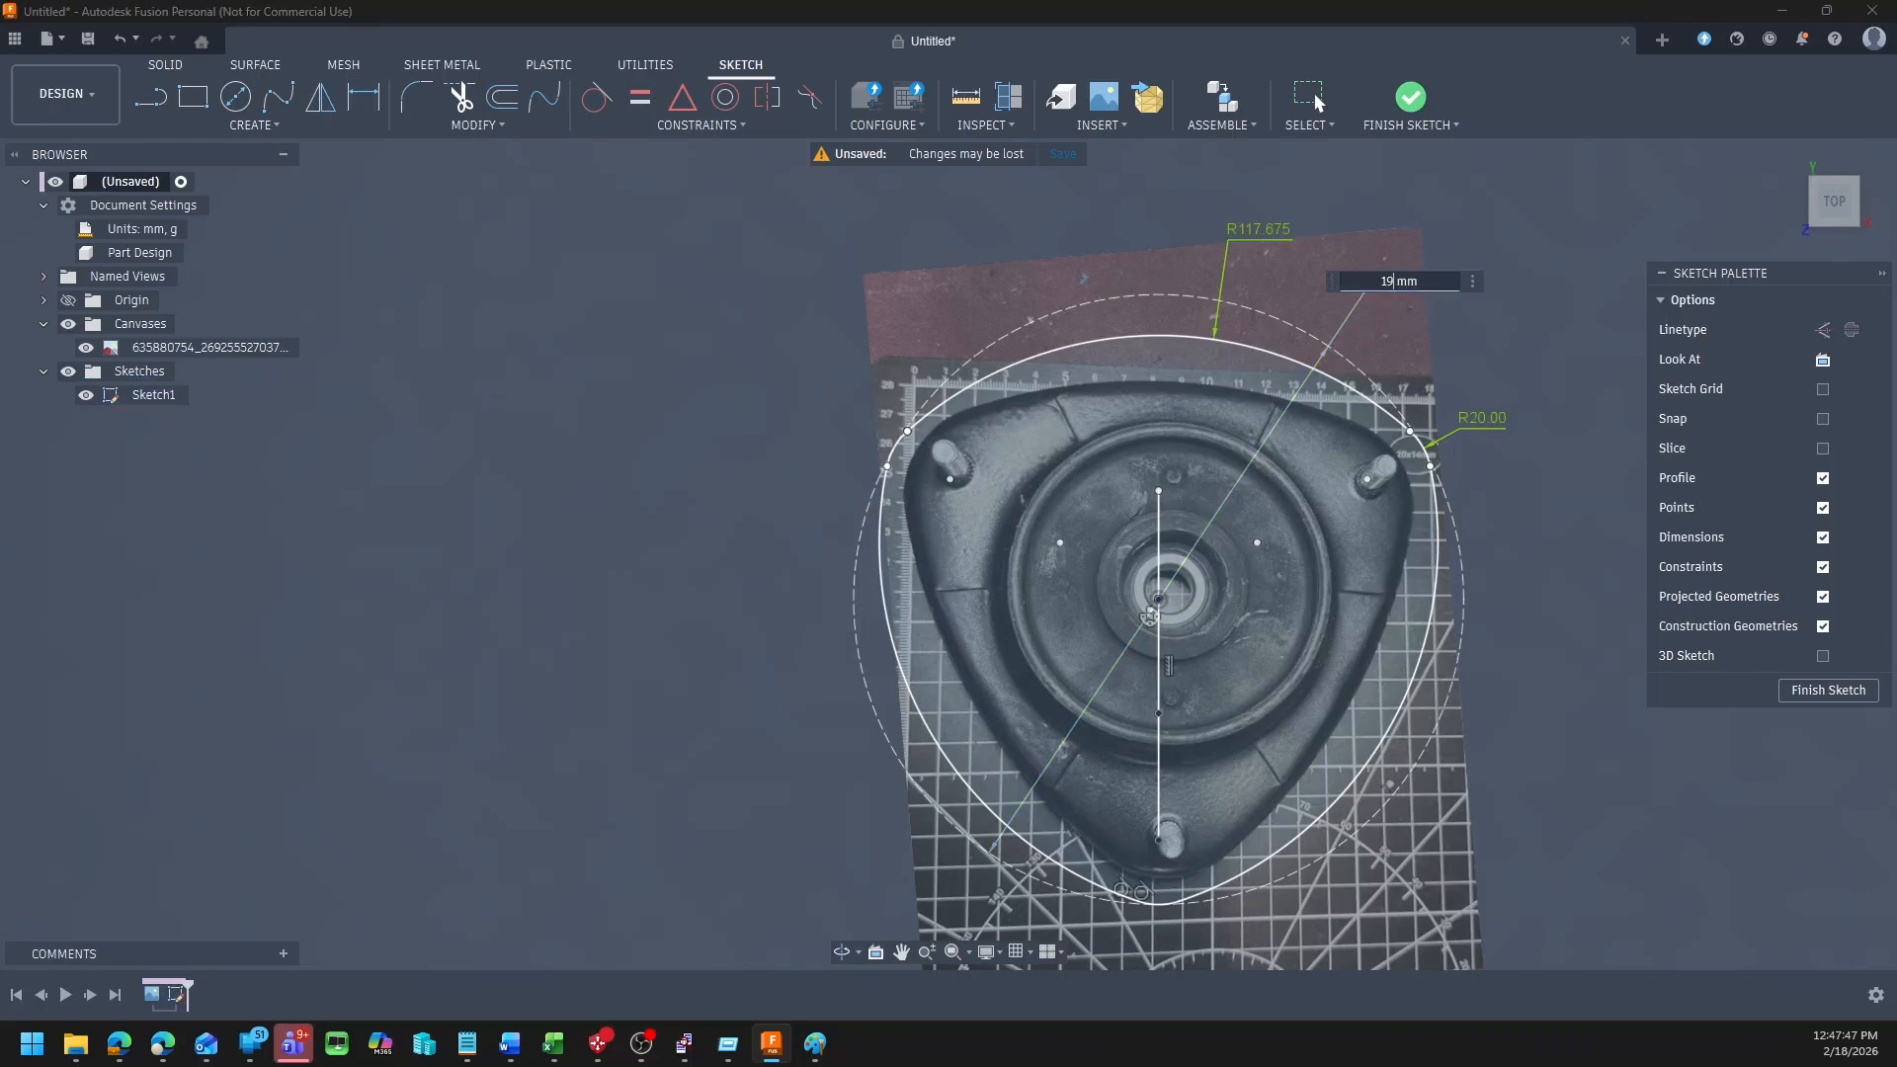
pyautogui.press('Return')
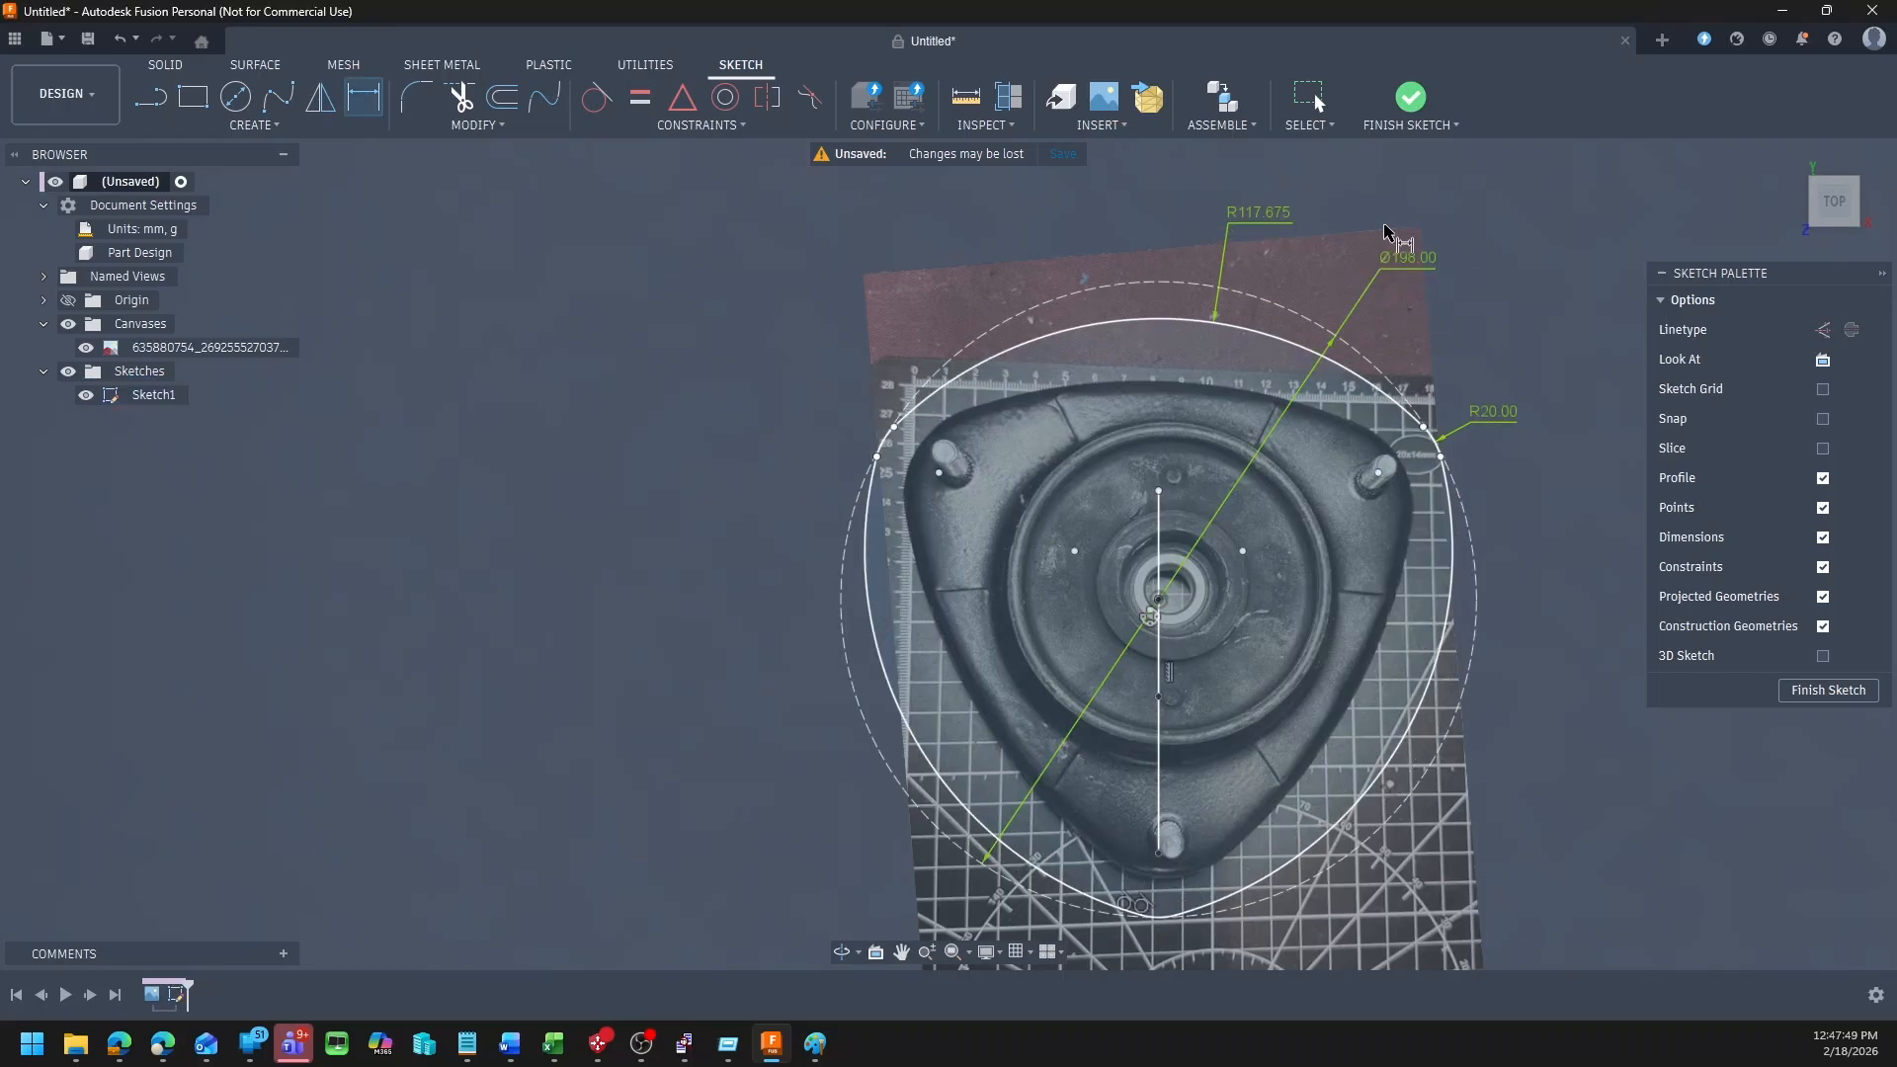
# Step: Set the enclosing construction circle's diameter to 180 mm
pyautogui.doubleClick(1399, 264)
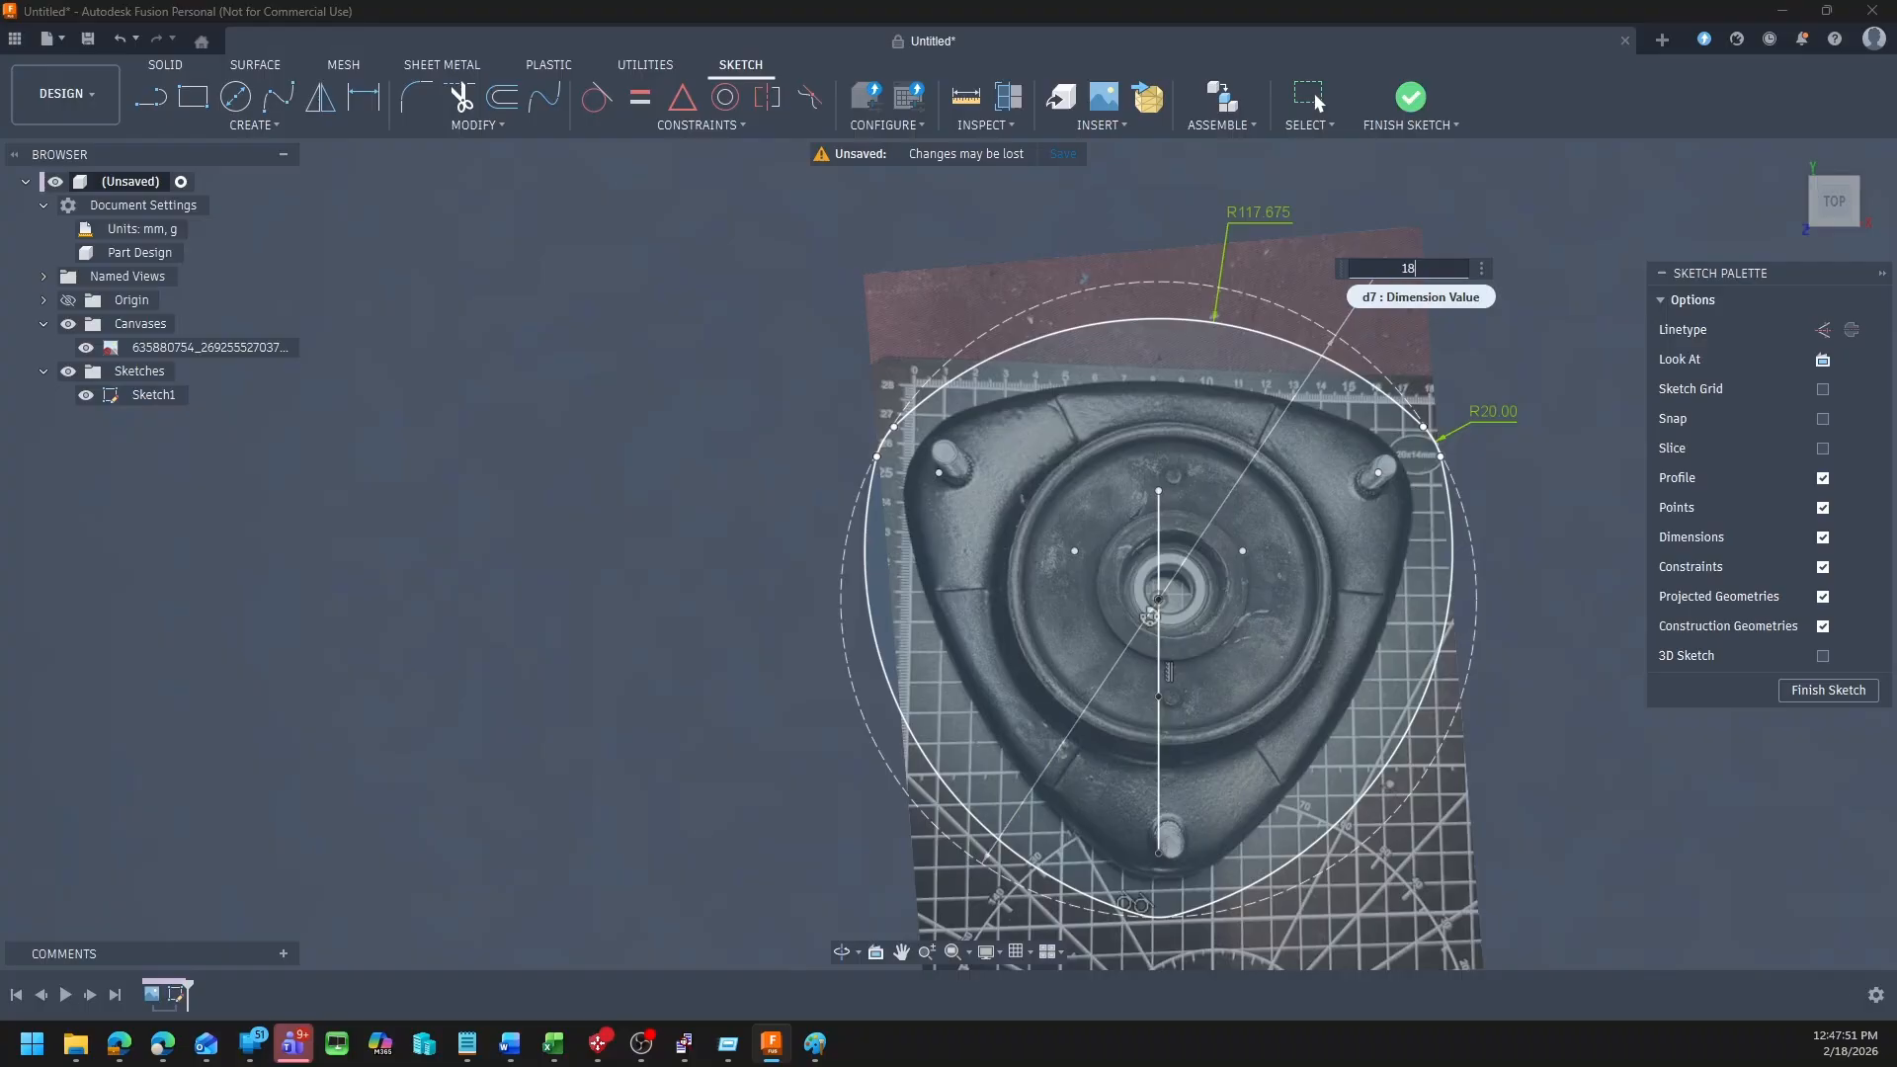
pyautogui.write('180')
pyautogui.press('Return')
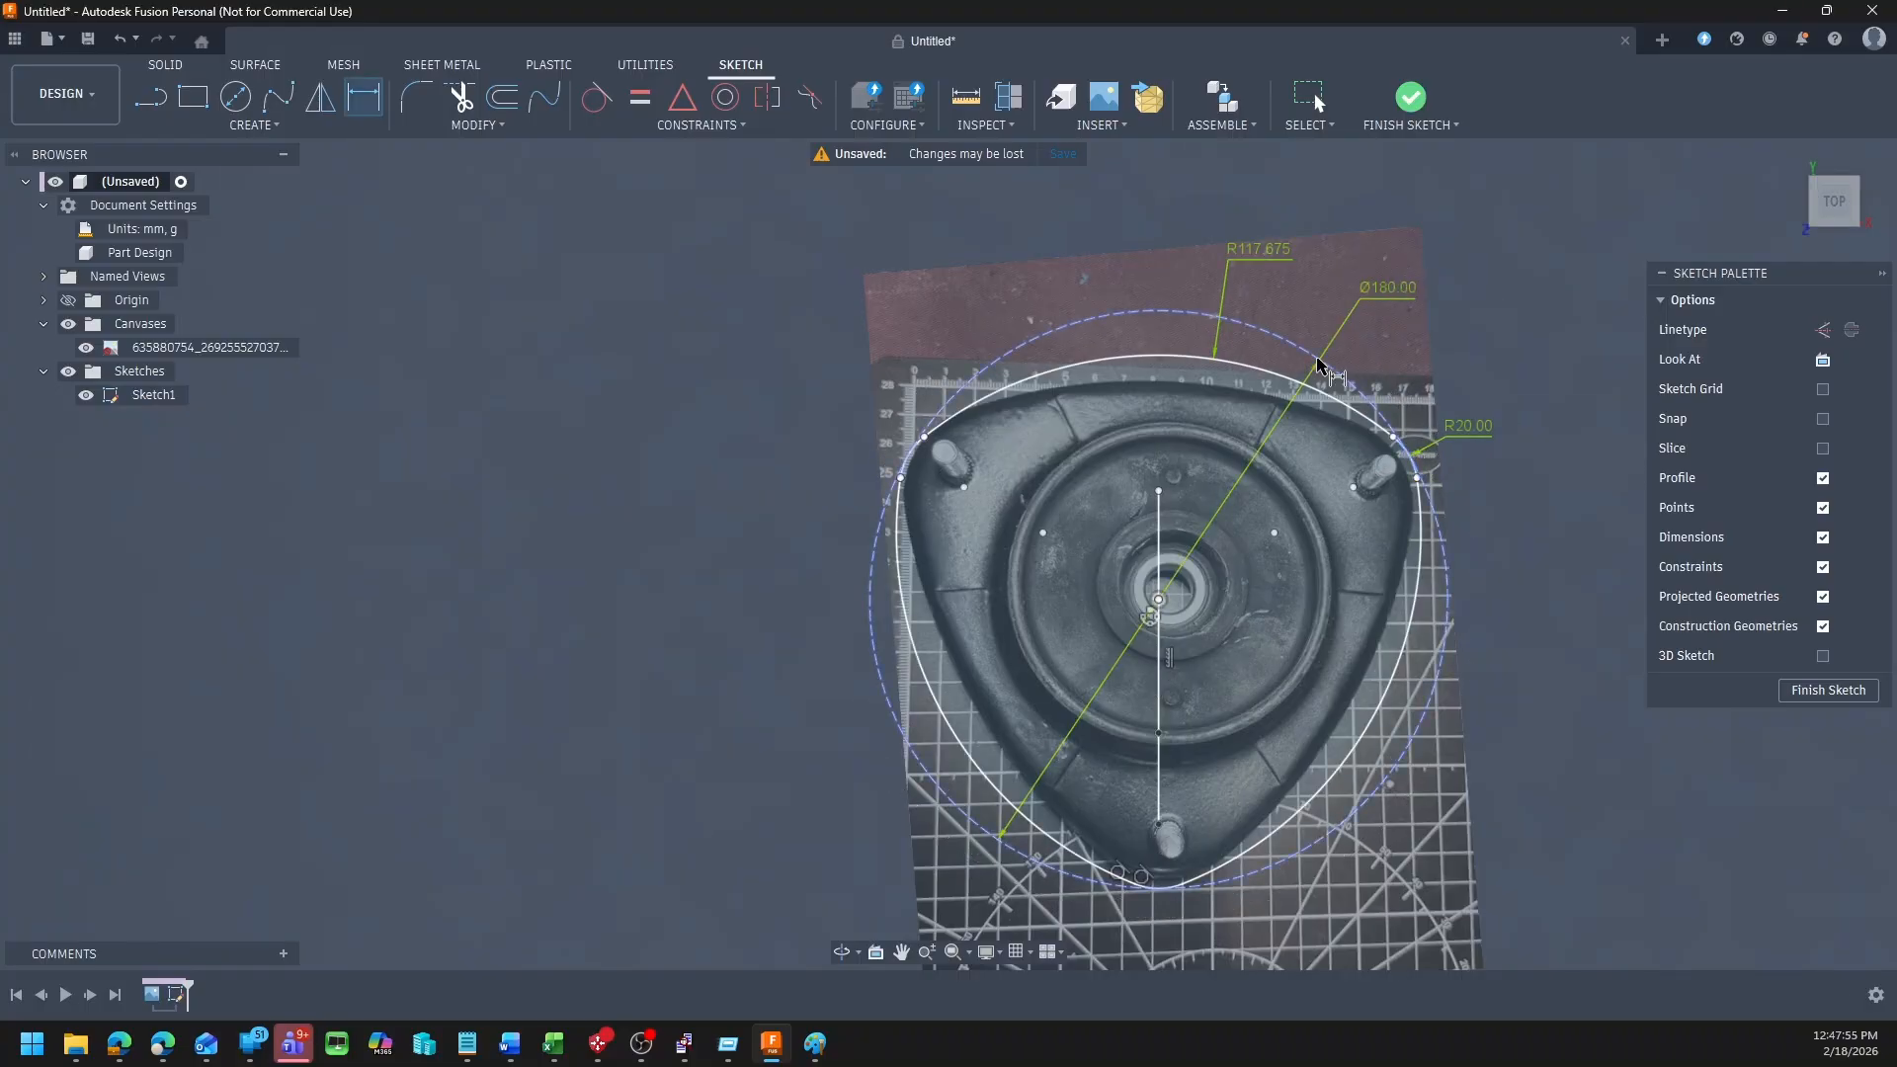
# Step: Delete the upper arc's radius dimension and flatten the arc to a radius of about 174 mm, following the photographed edge
pyautogui.press('Escape')
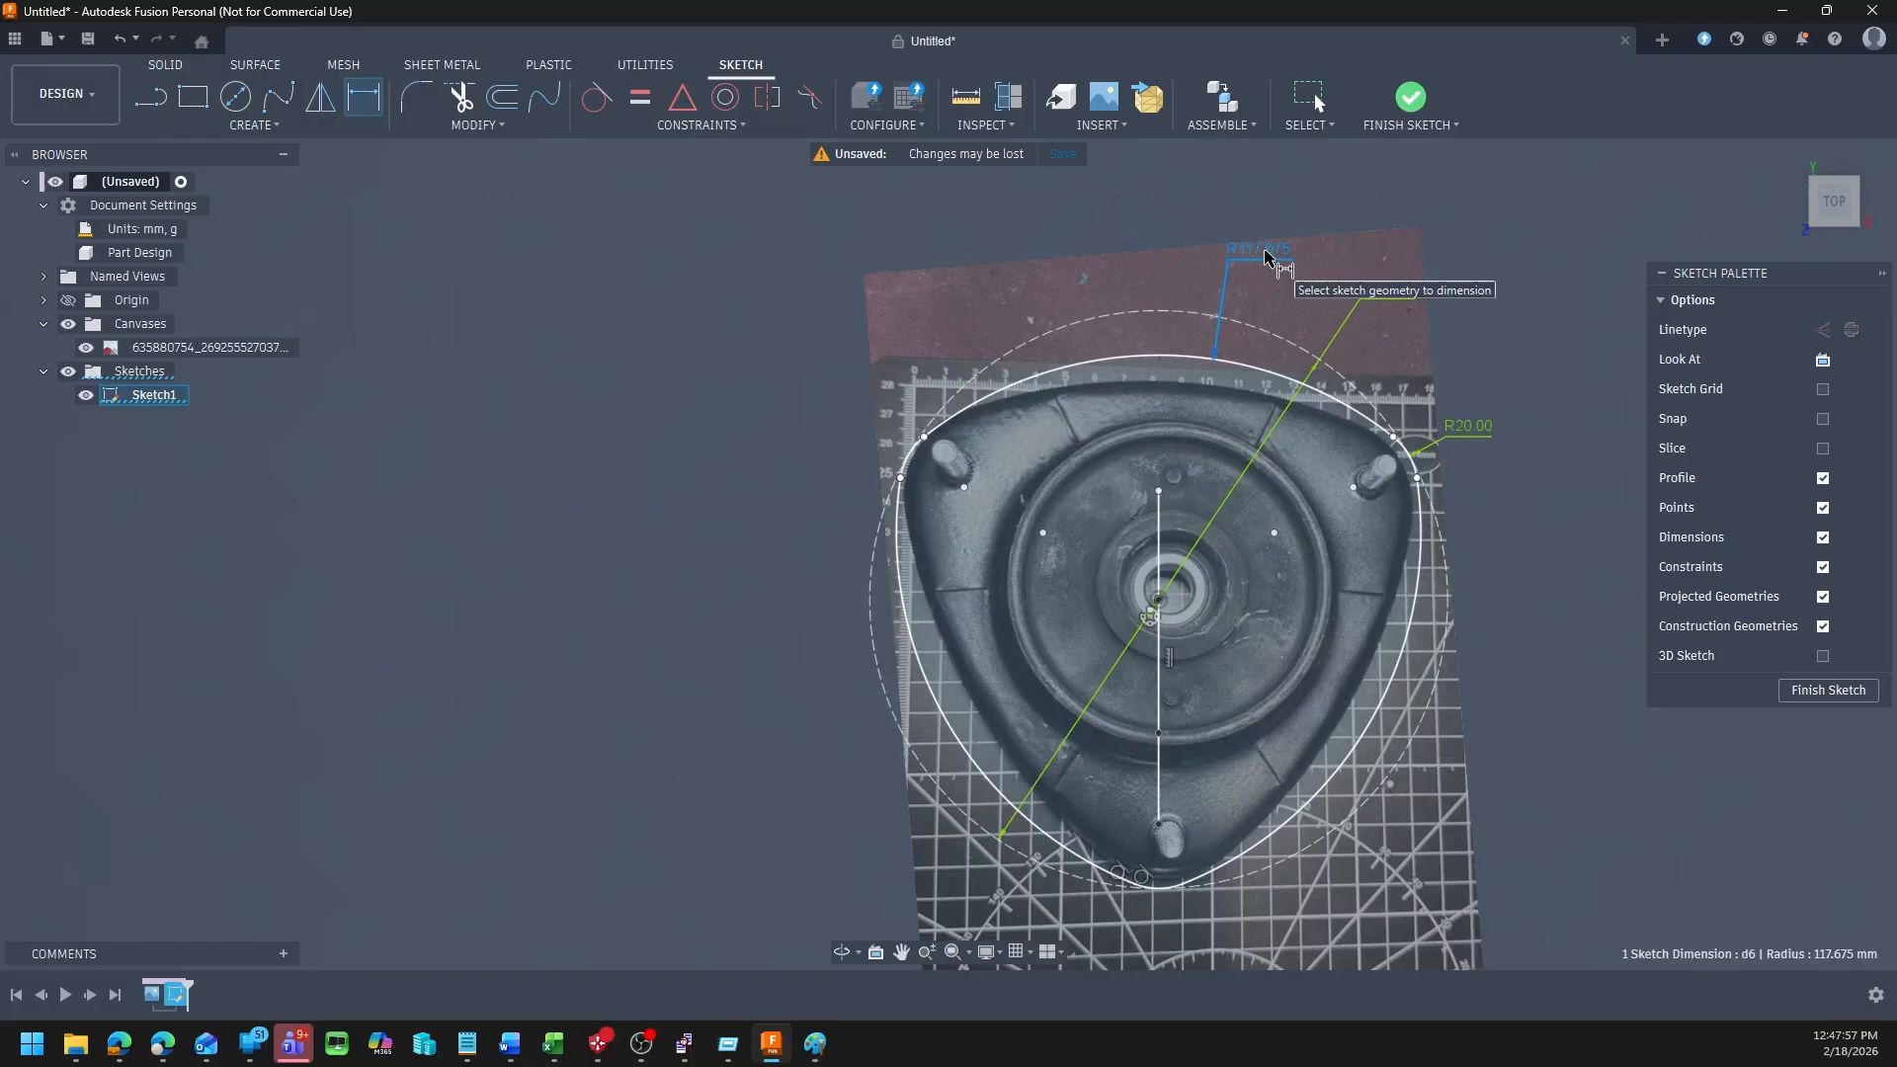
pyautogui.scroll(-1, 1267, 253)
pyautogui.scroll(2, 1225, 275)
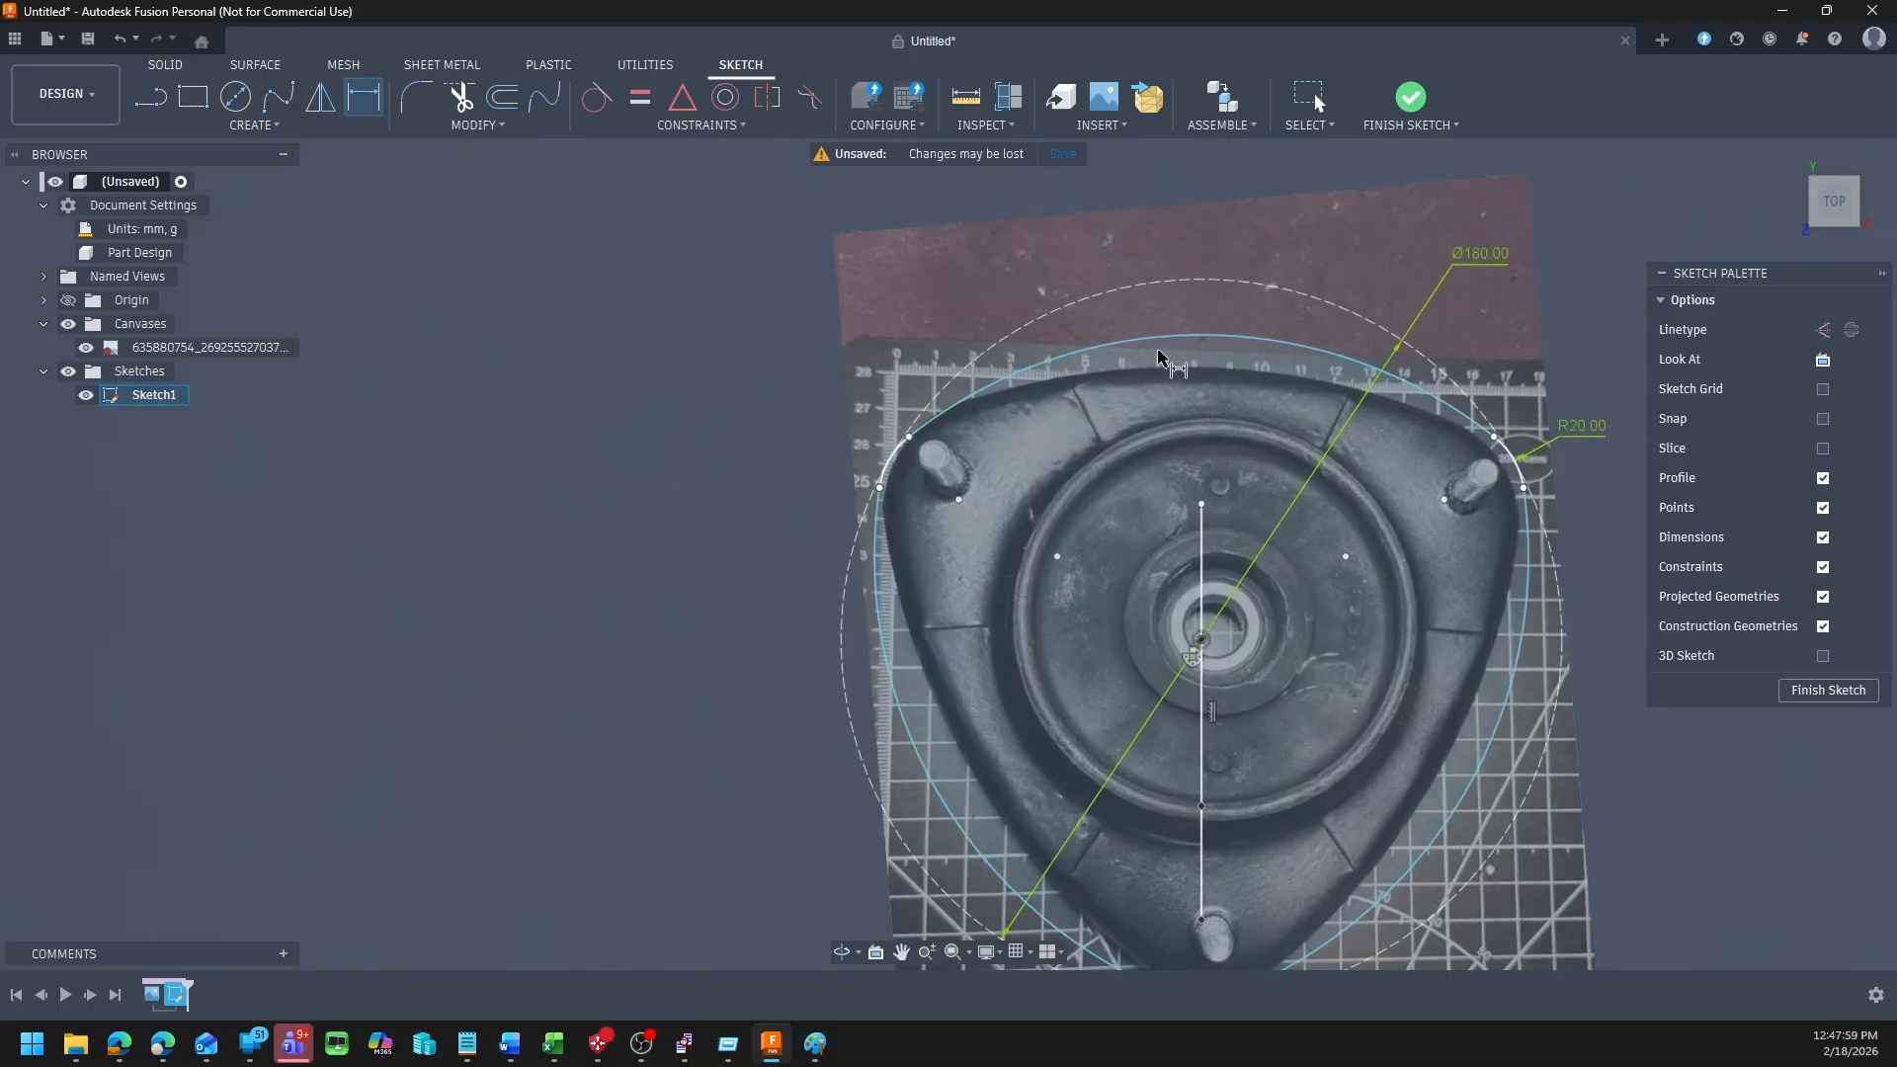
pyautogui.press('Escape')
pyautogui.click(1225, 340)
pyautogui.moveTo(1225, 343); pyautogui.dragTo(1214, 372)
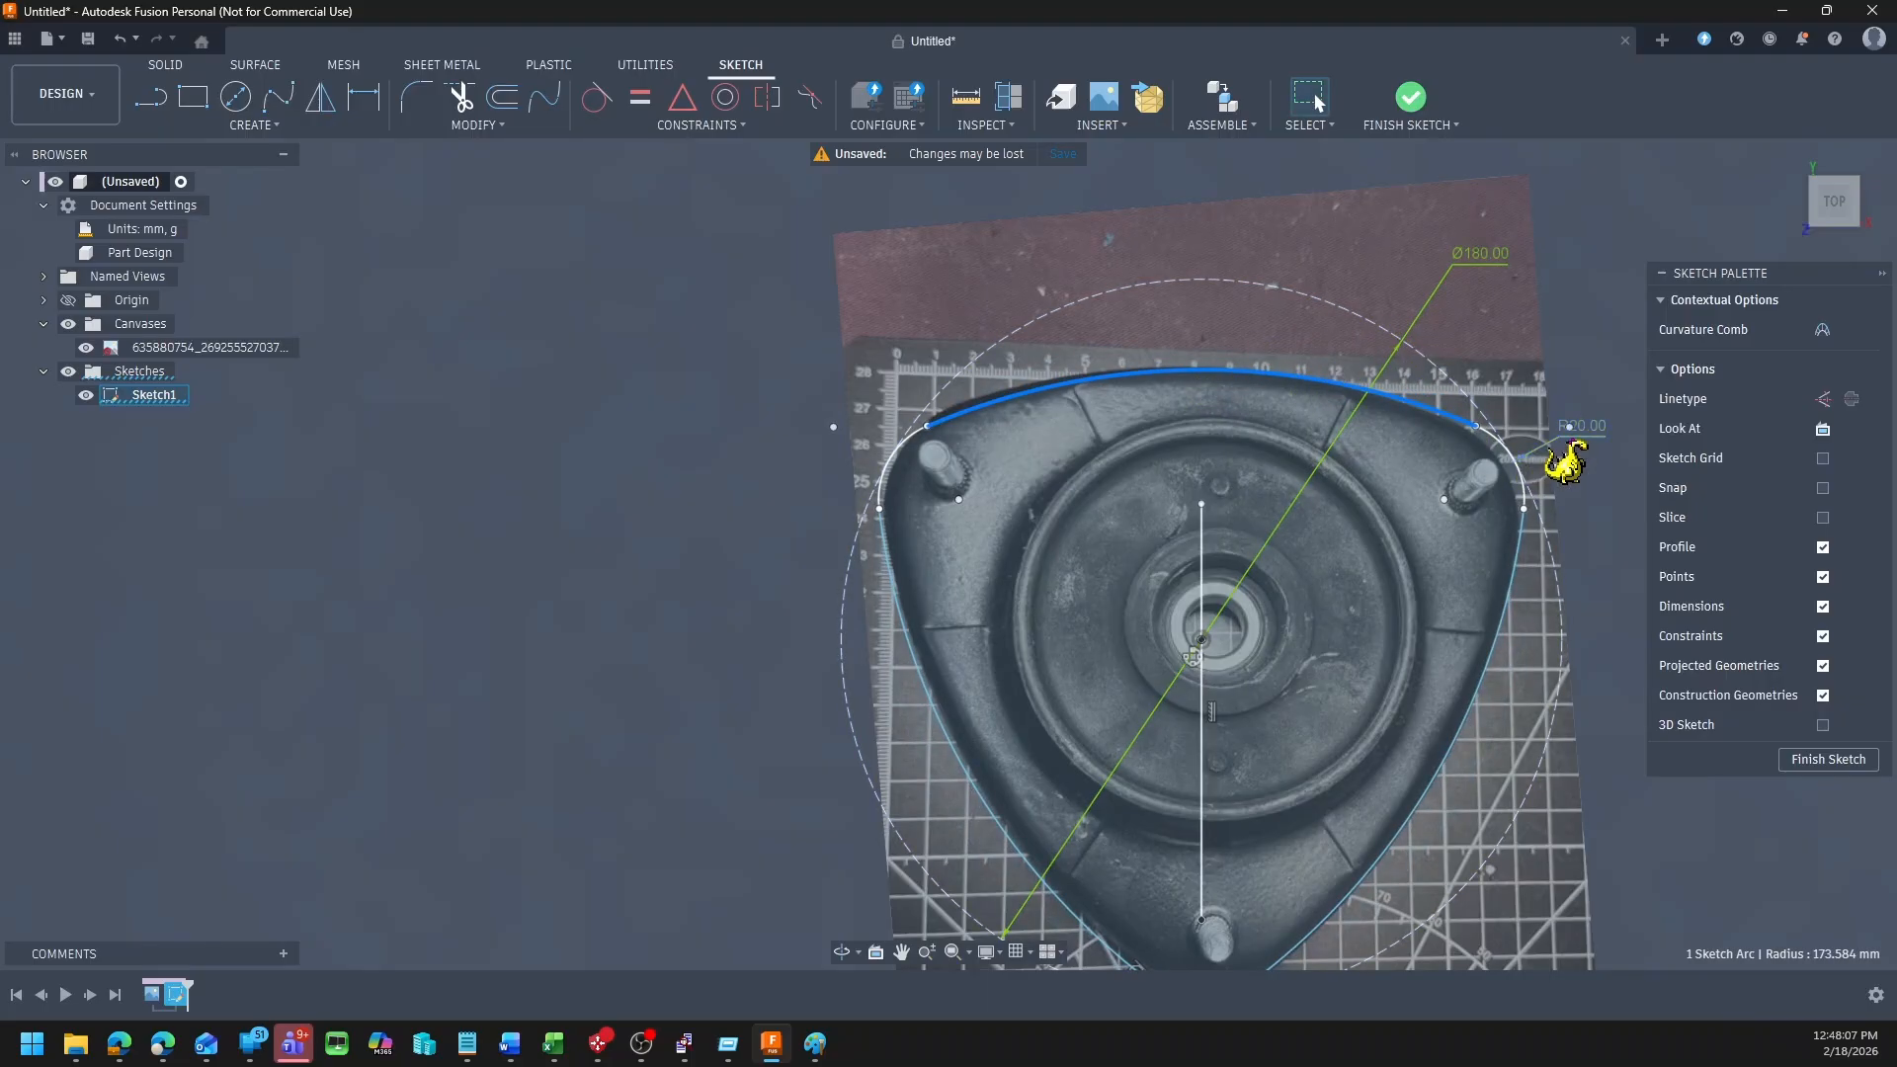
pyautogui.scroll(-3, 1134, 605)
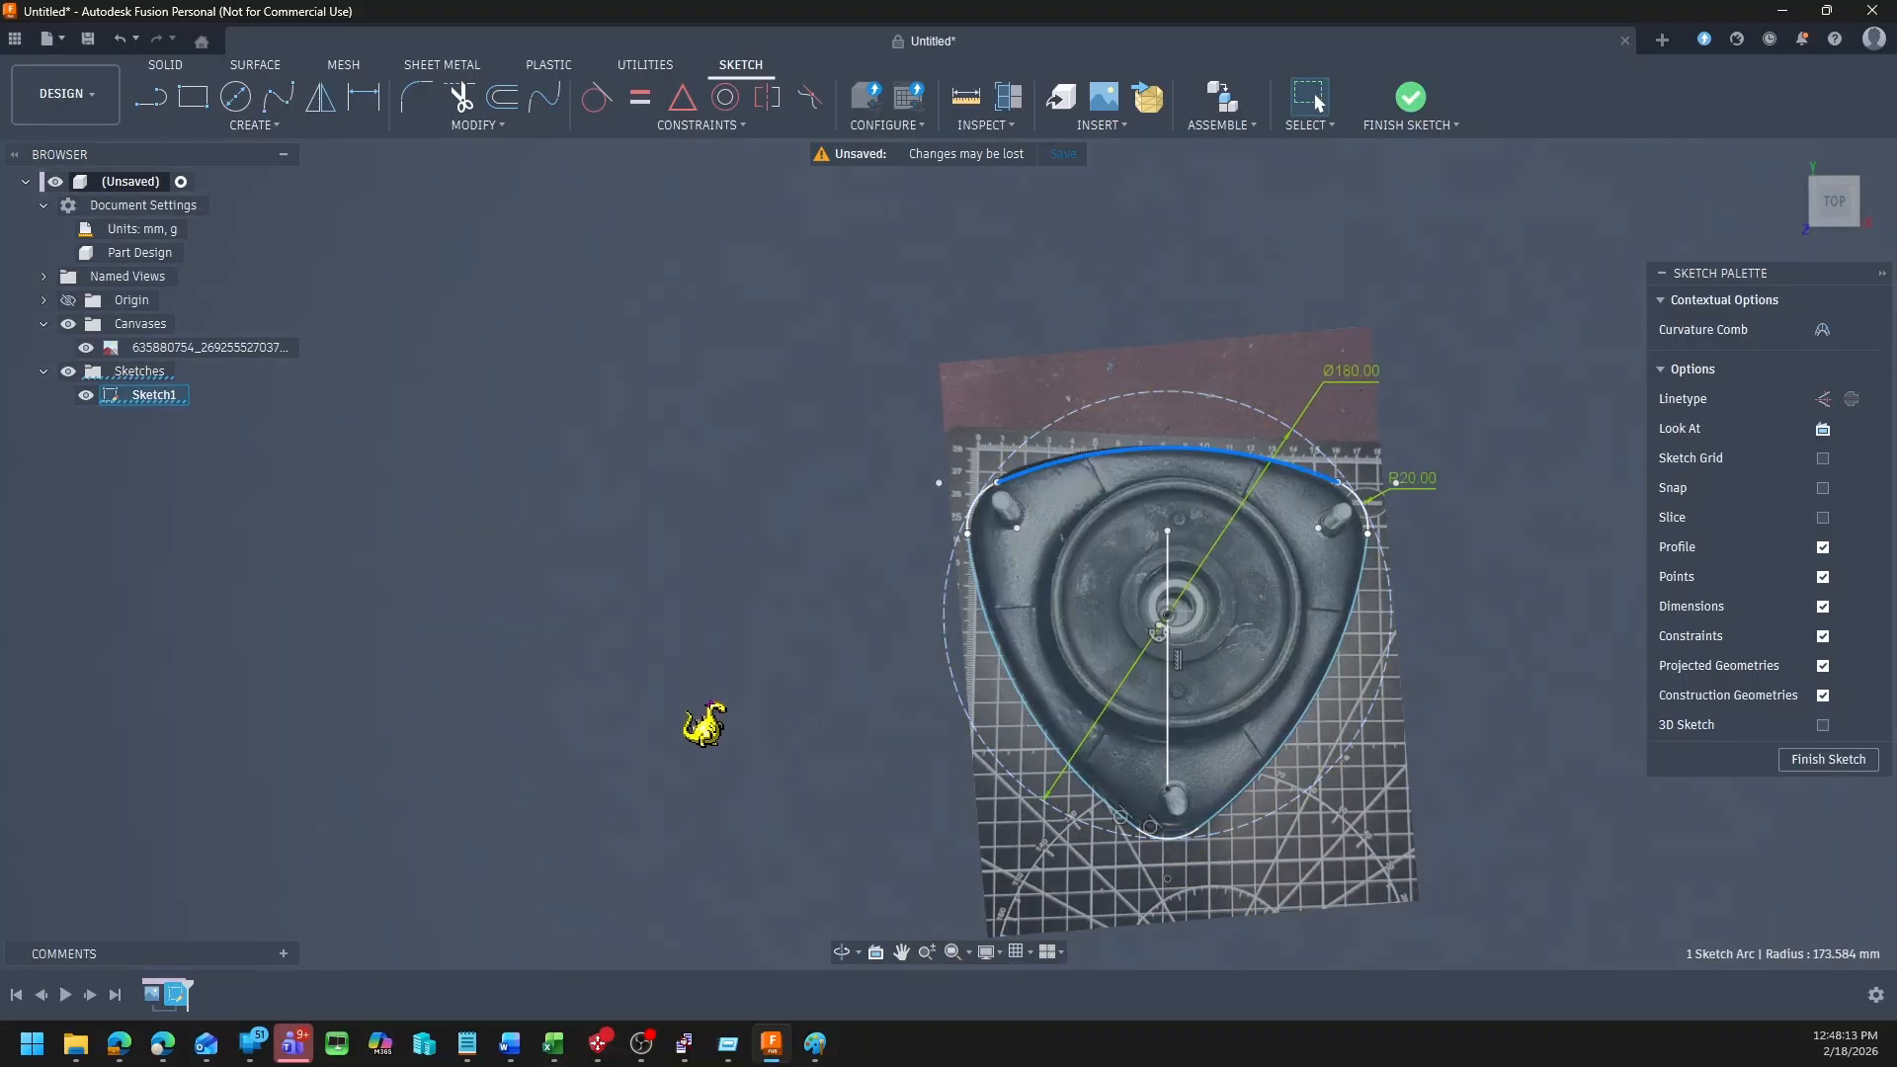
pyautogui.scroll(1, 703, 724)
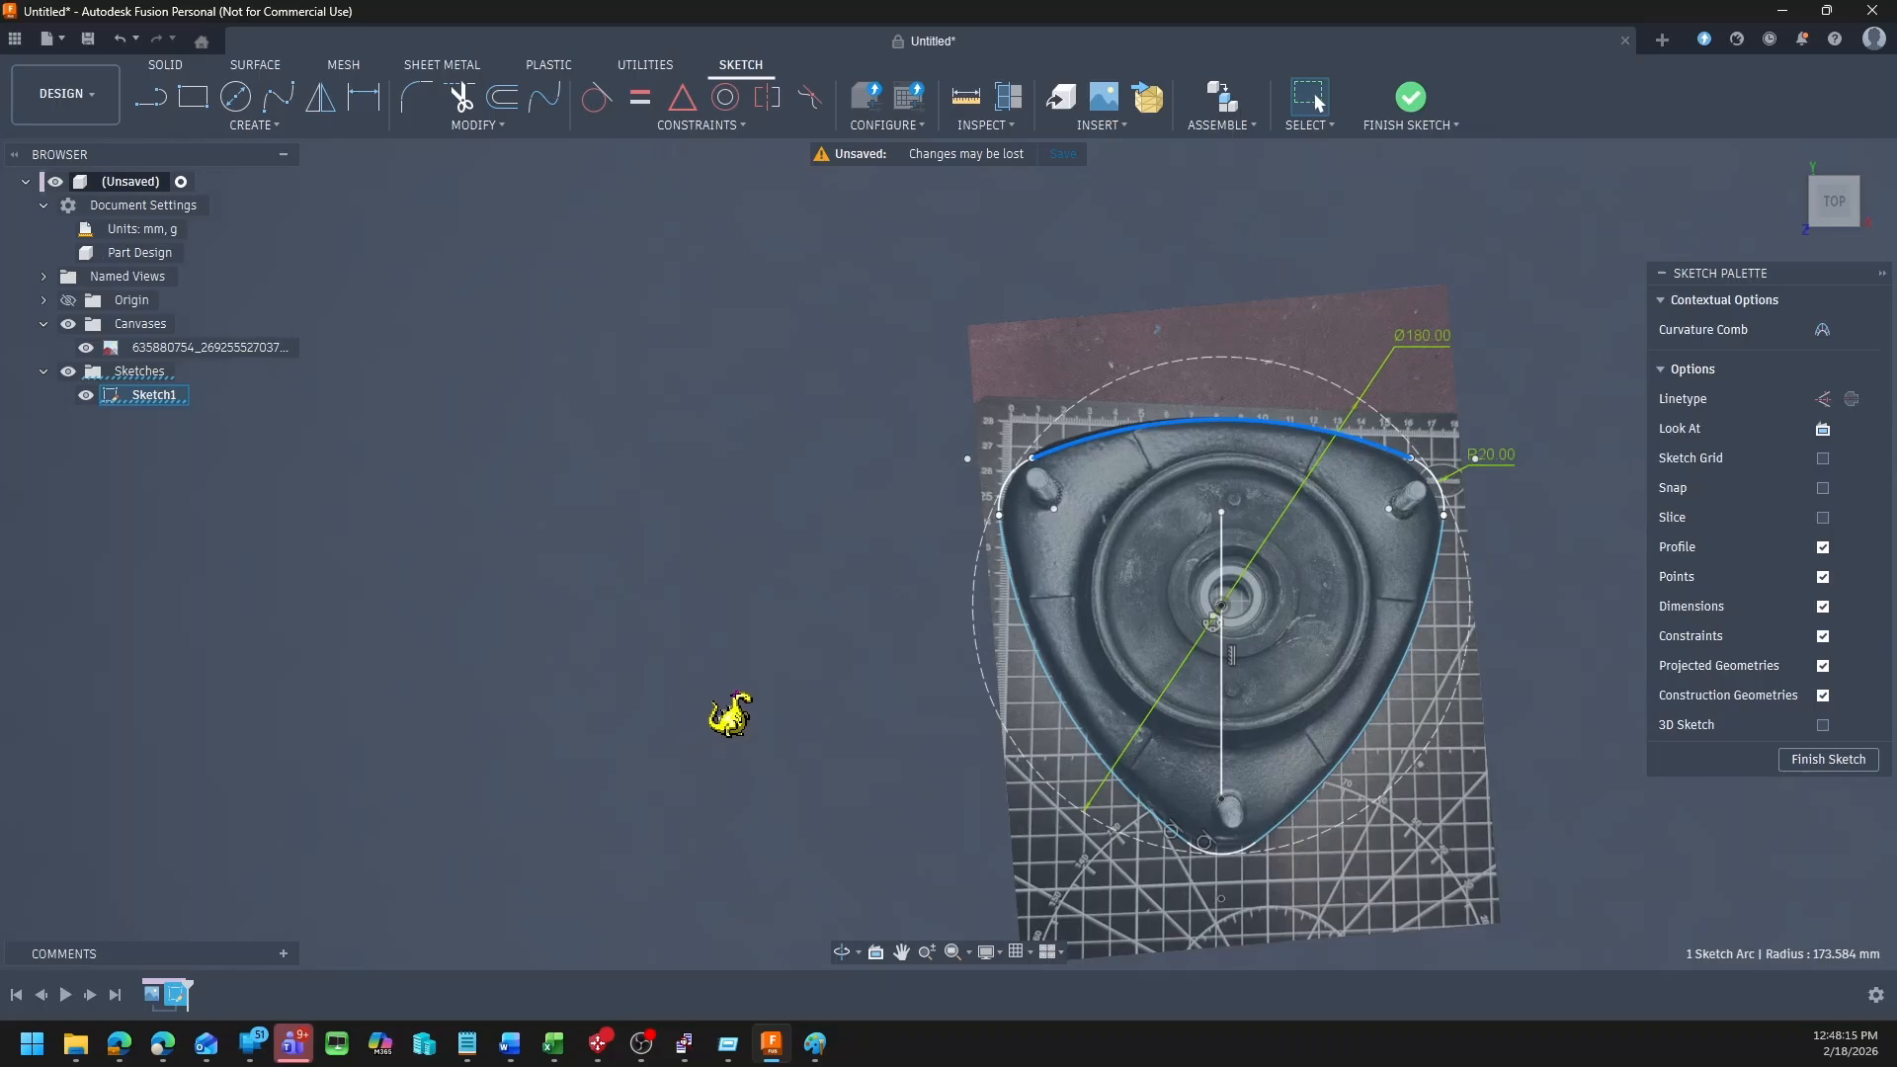
pyautogui.click(630, 653)
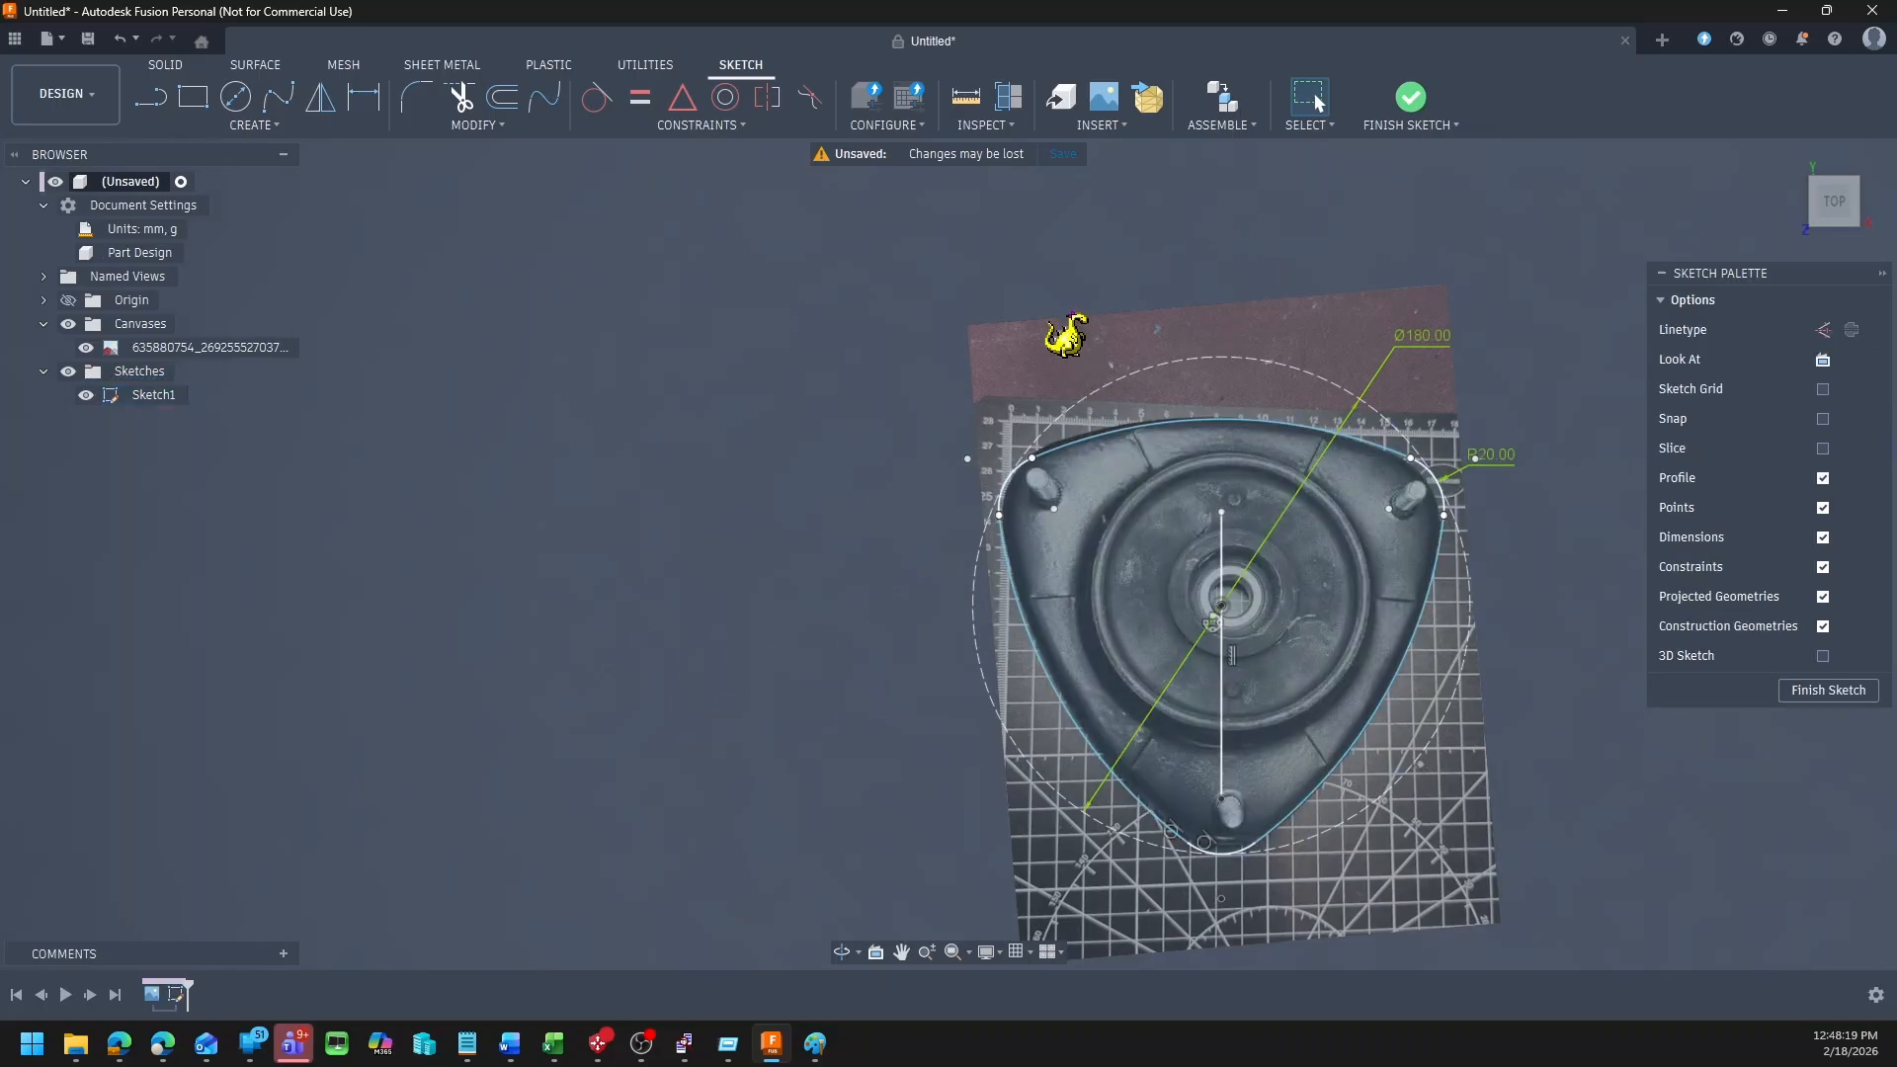
pyautogui.press('d')
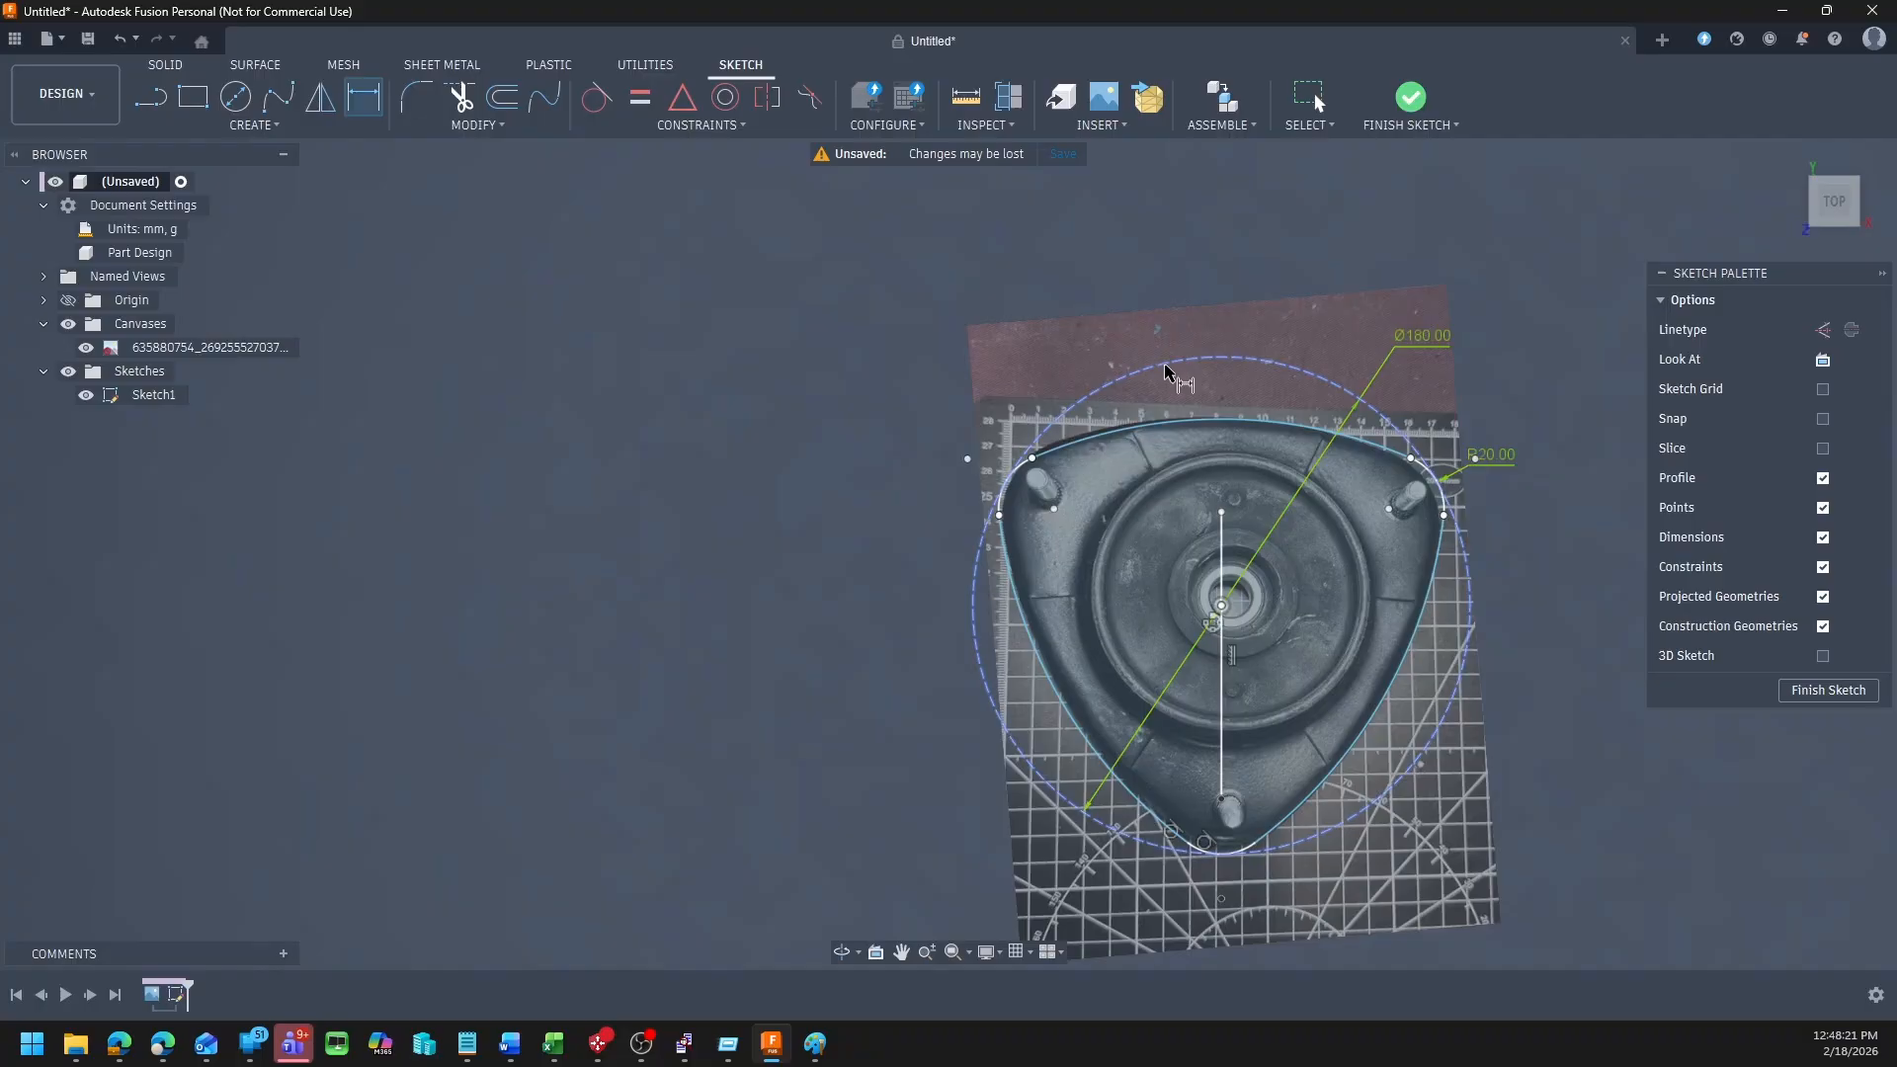
pyautogui.click(1166, 371)
pyautogui.click(1151, 307)
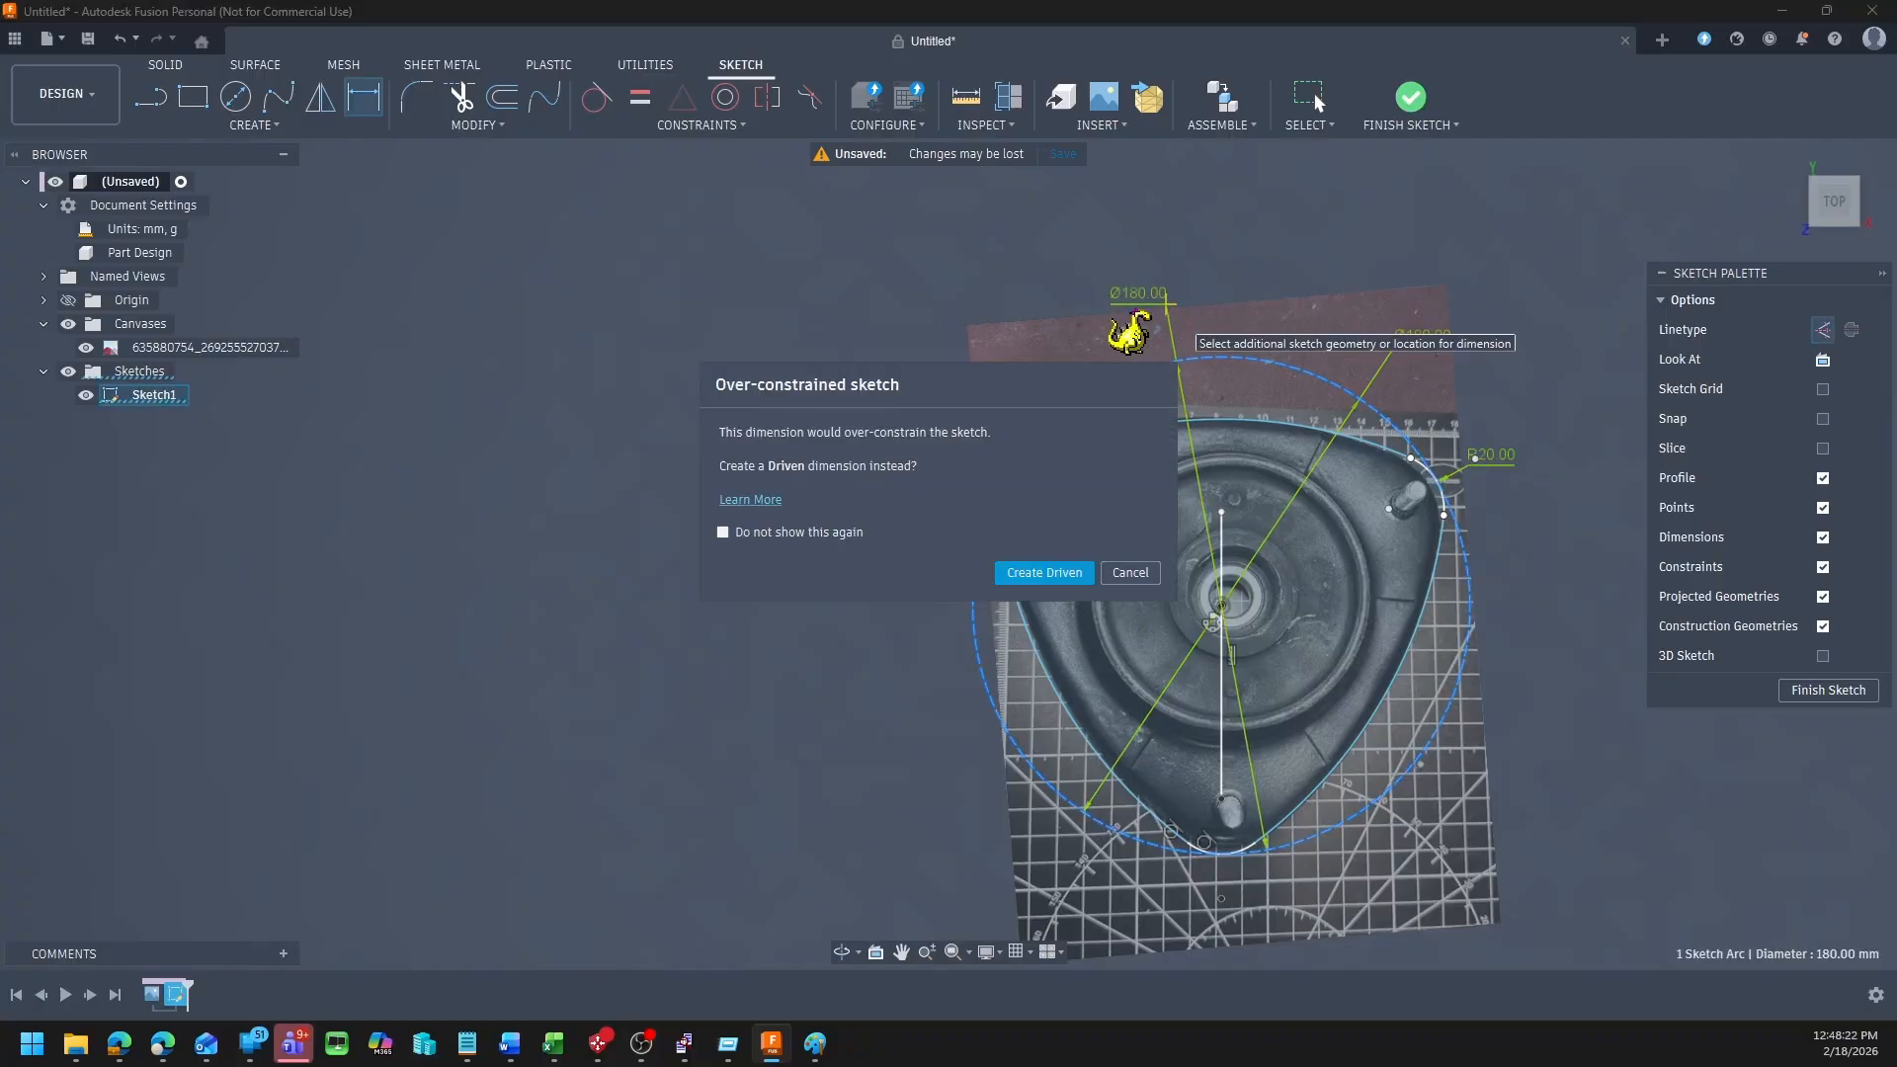
pyautogui.click(1151, 578)
# Step: Dimension the upper arc's radius at 172 mm and hide the canvas
pyautogui.scroll(1, 1065, 405)
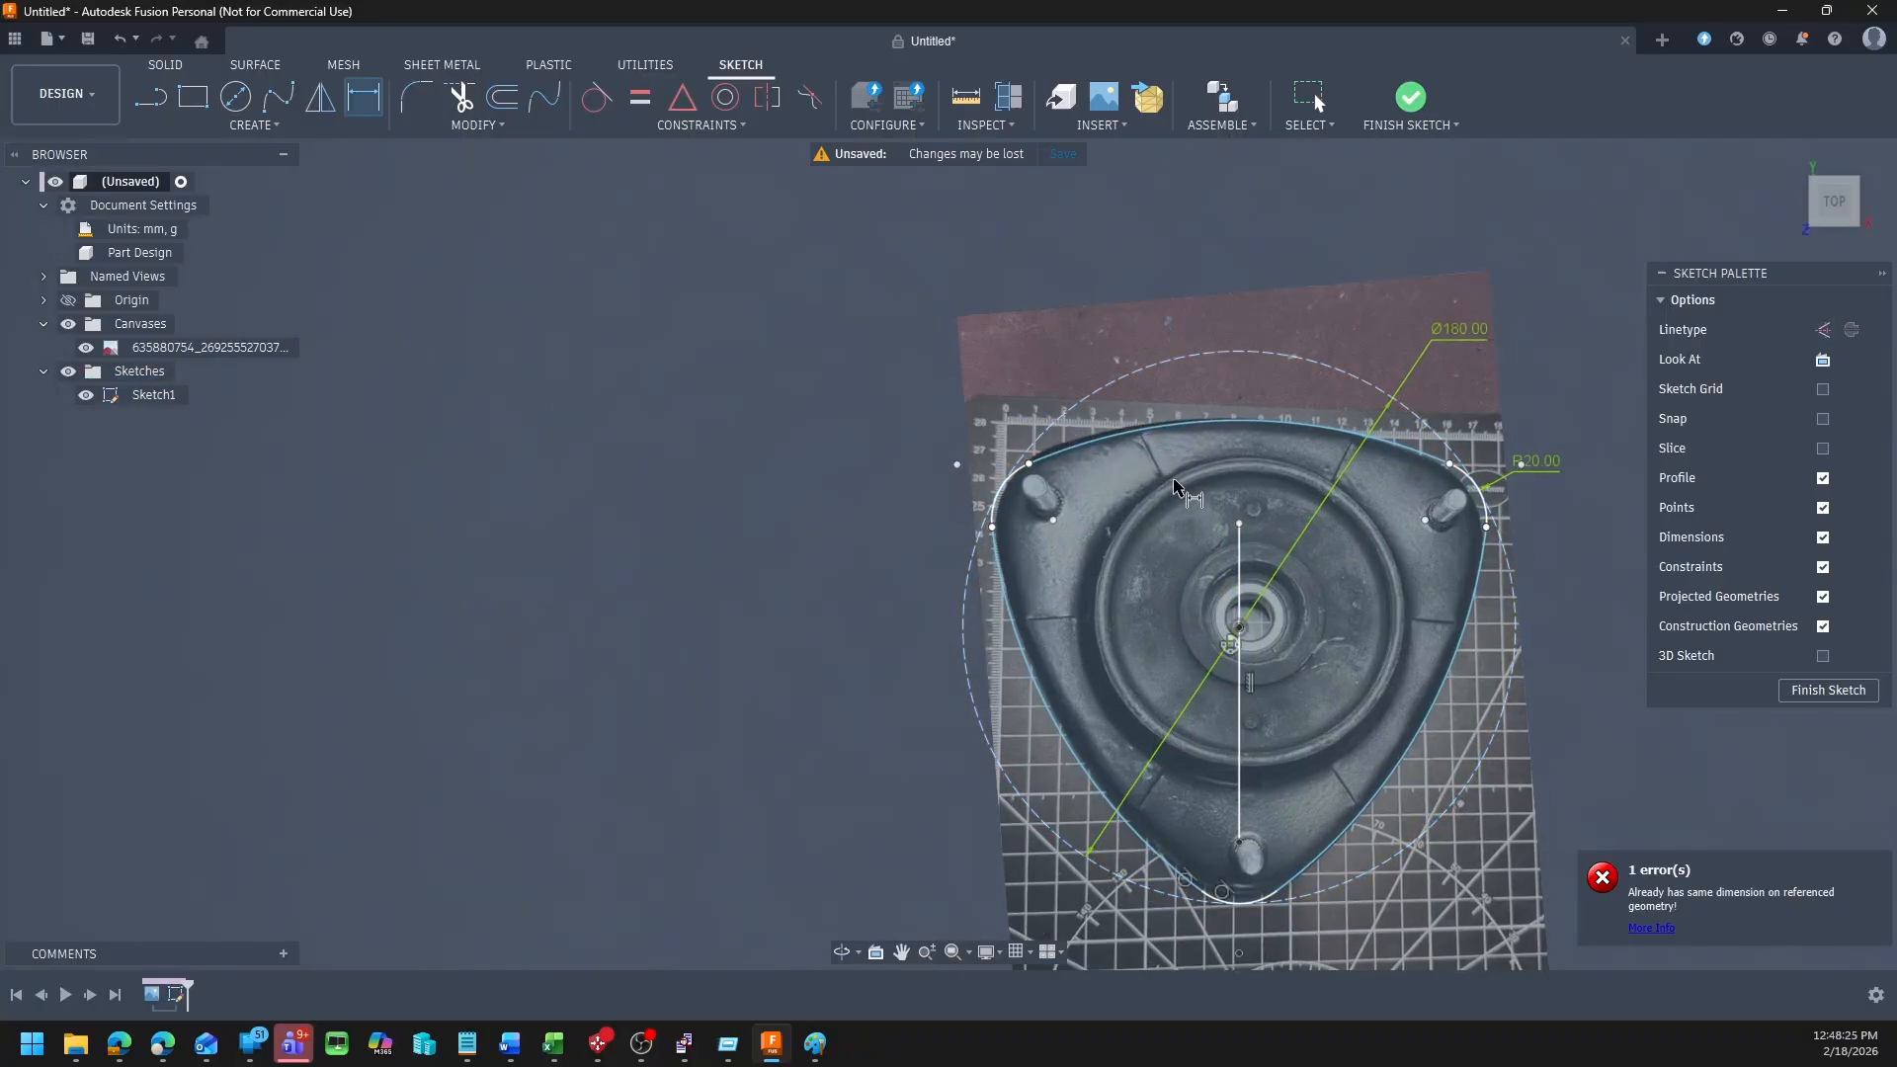
pyautogui.click(1257, 430)
pyautogui.click(1270, 308)
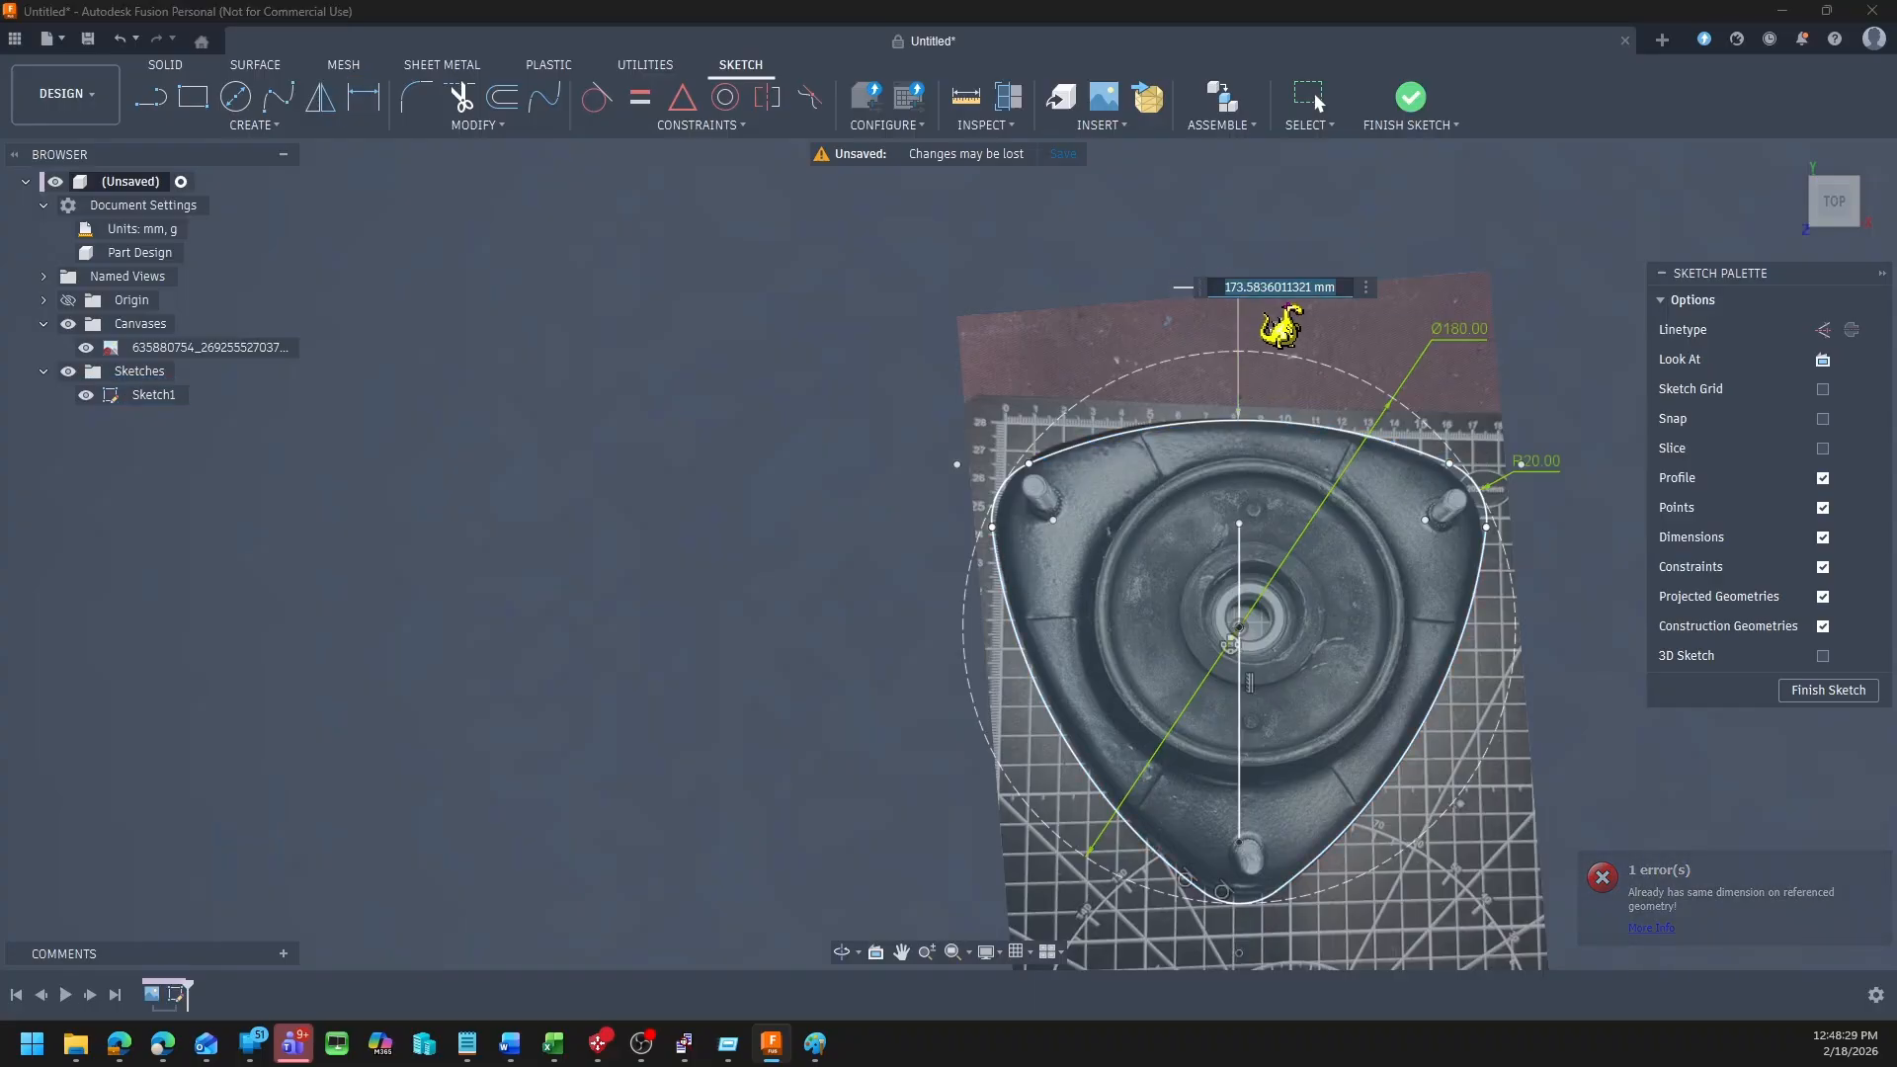
pyautogui.write('172')
pyautogui.press('Return')
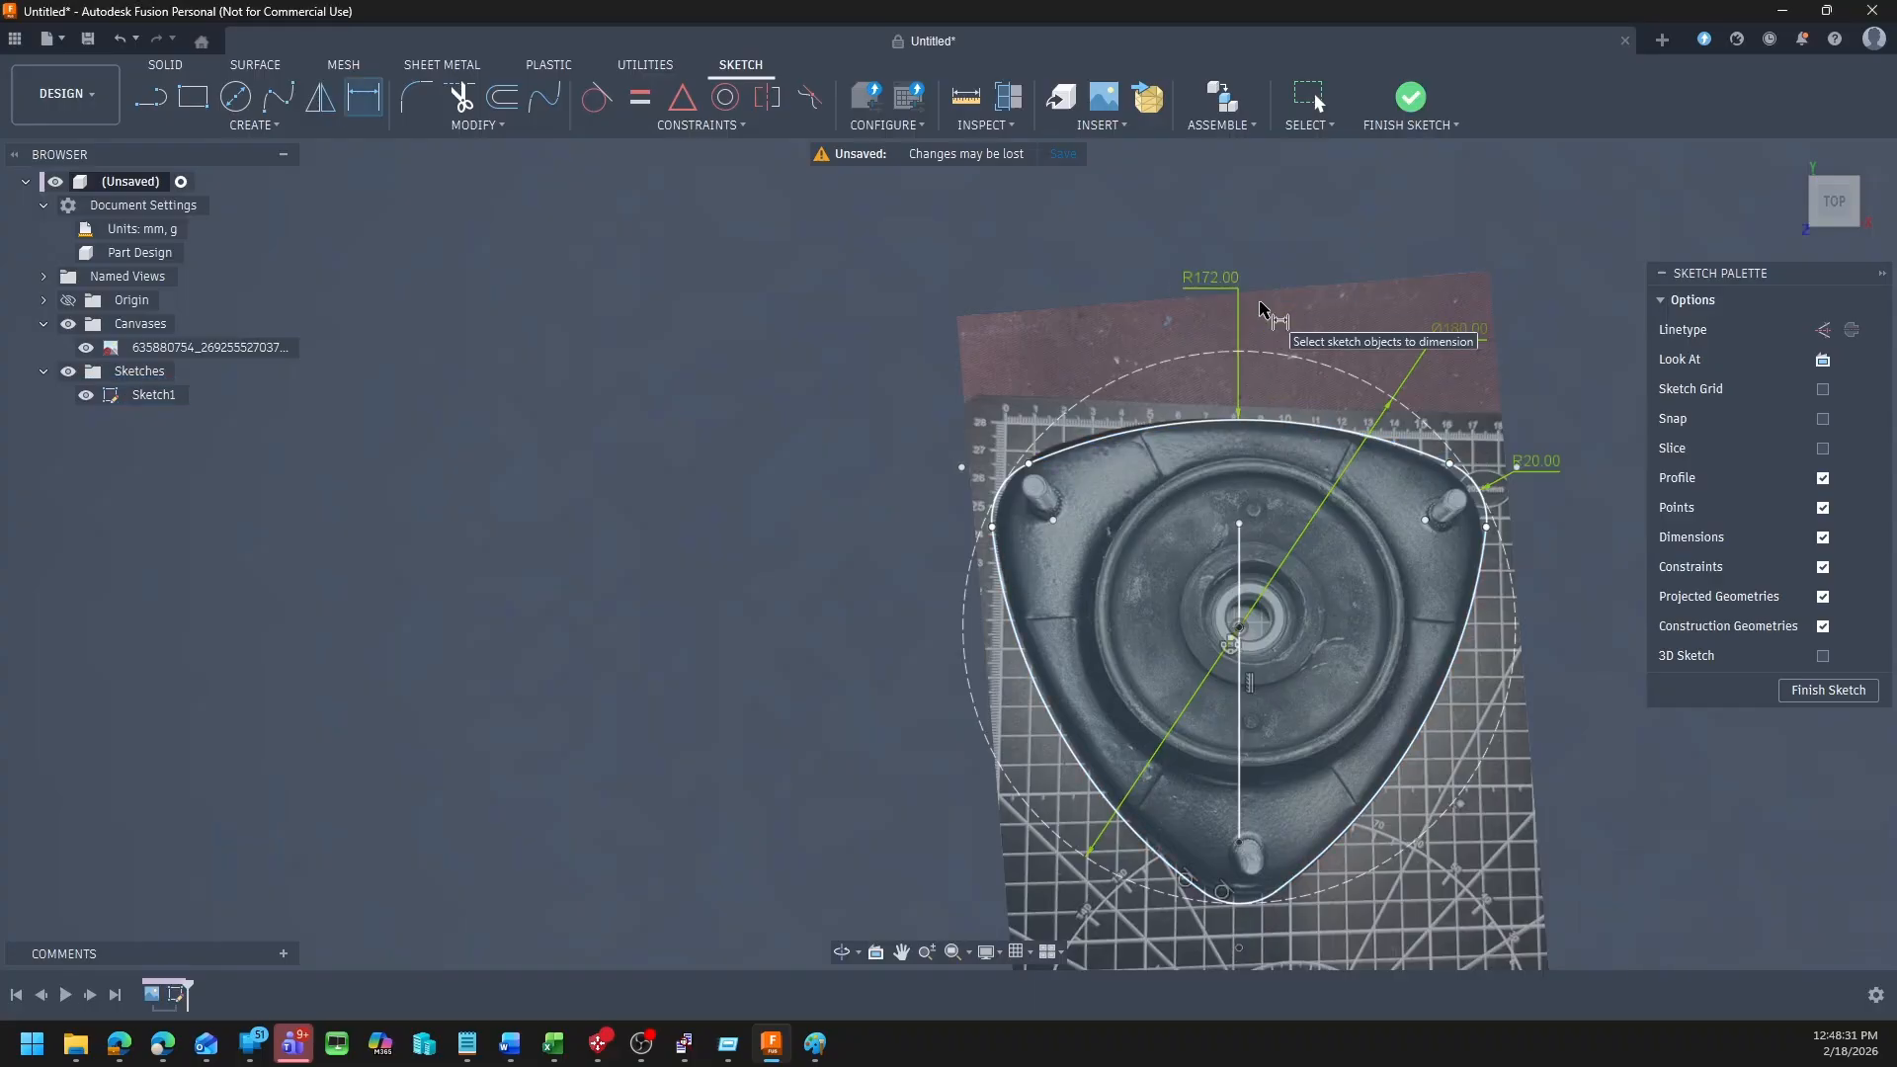
pyautogui.press('Escape')
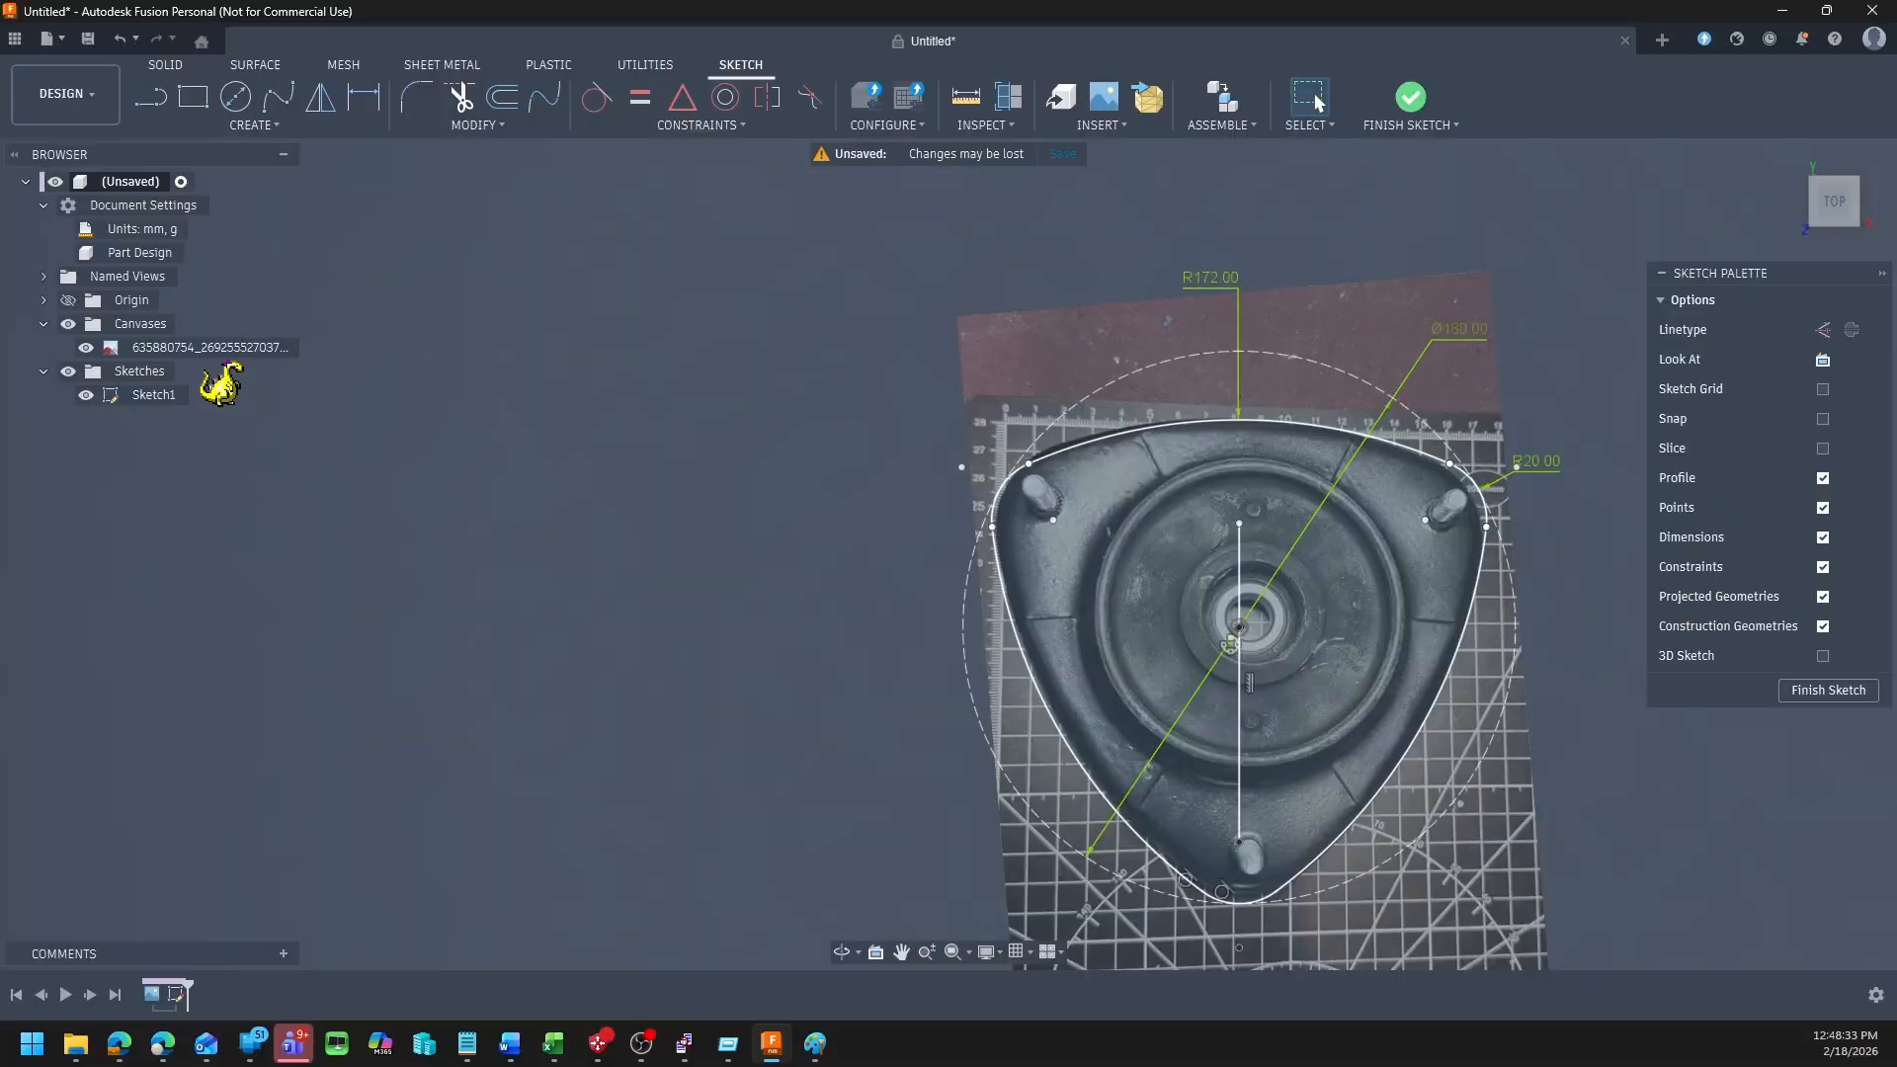
pyautogui.click(67, 323)
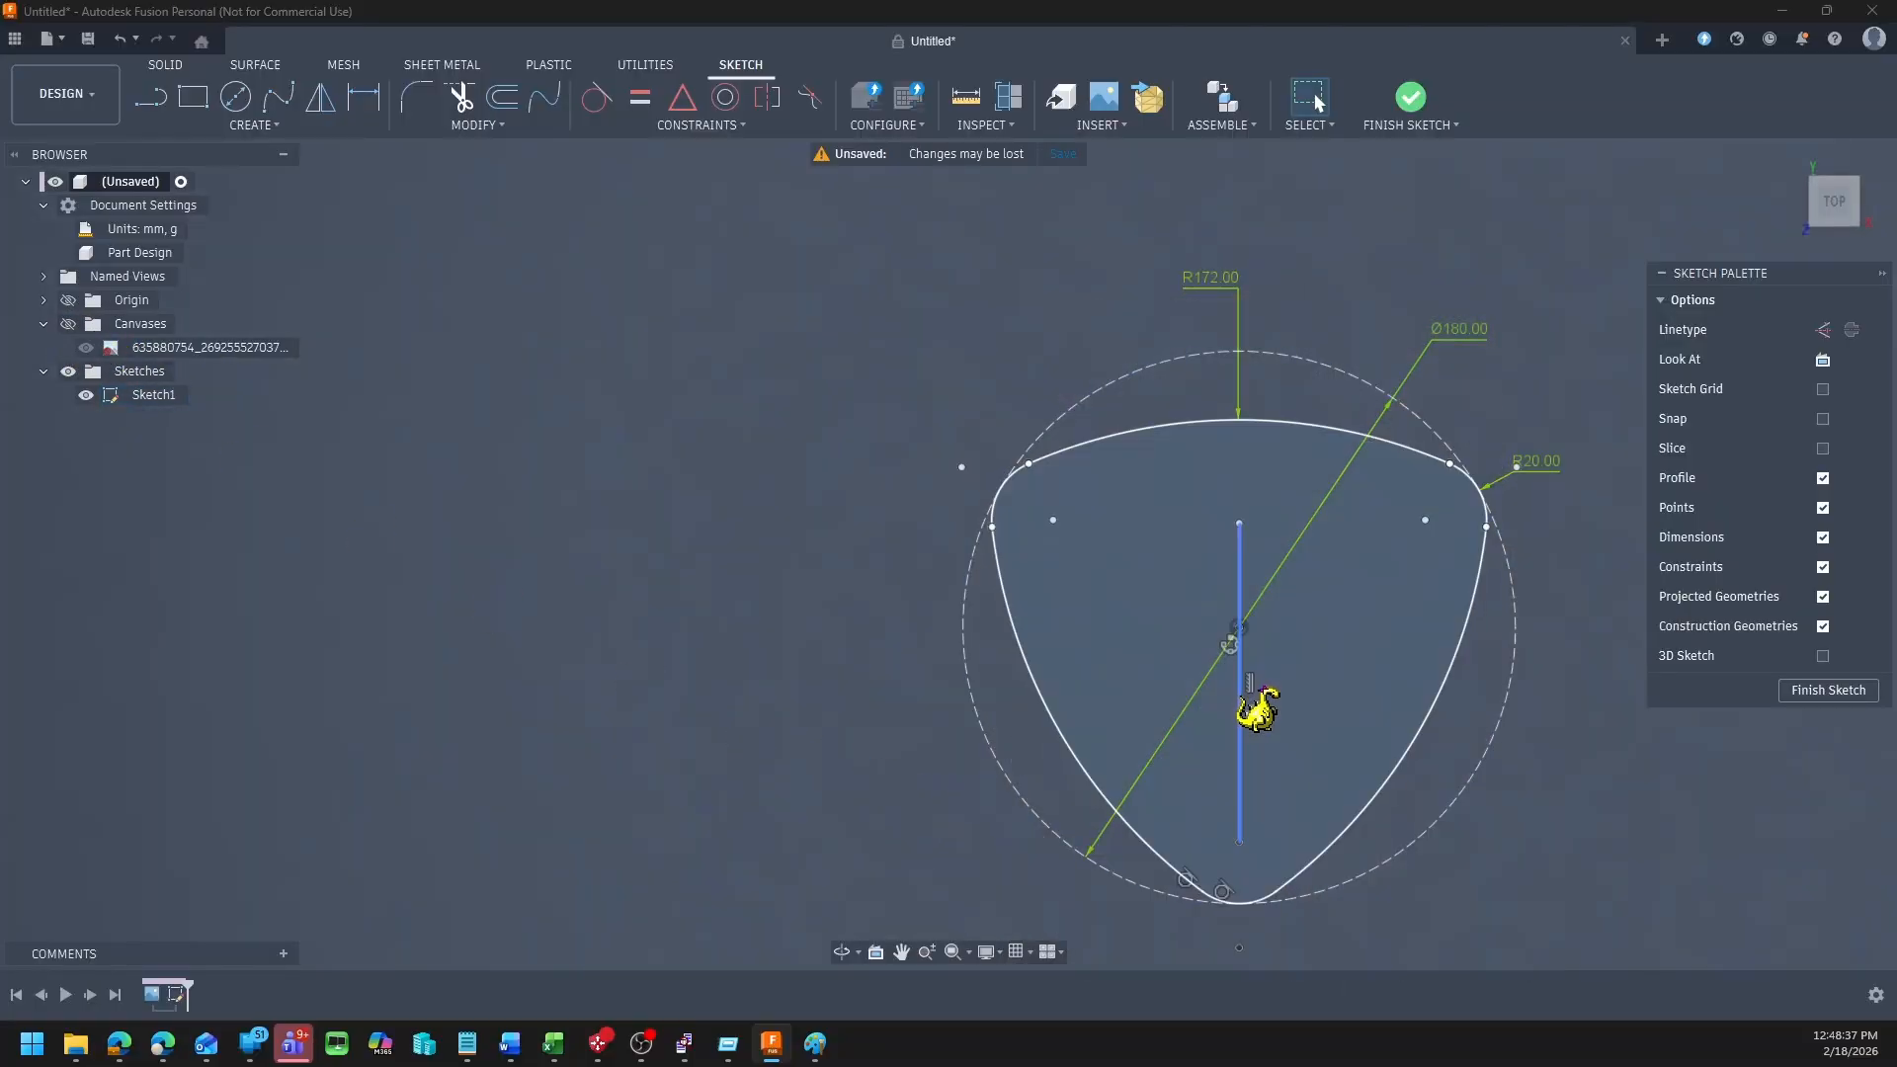
# Step: Convert the vertical line through the outline's centre to a construction line and finish the sketch
pyautogui.click(1241, 697)
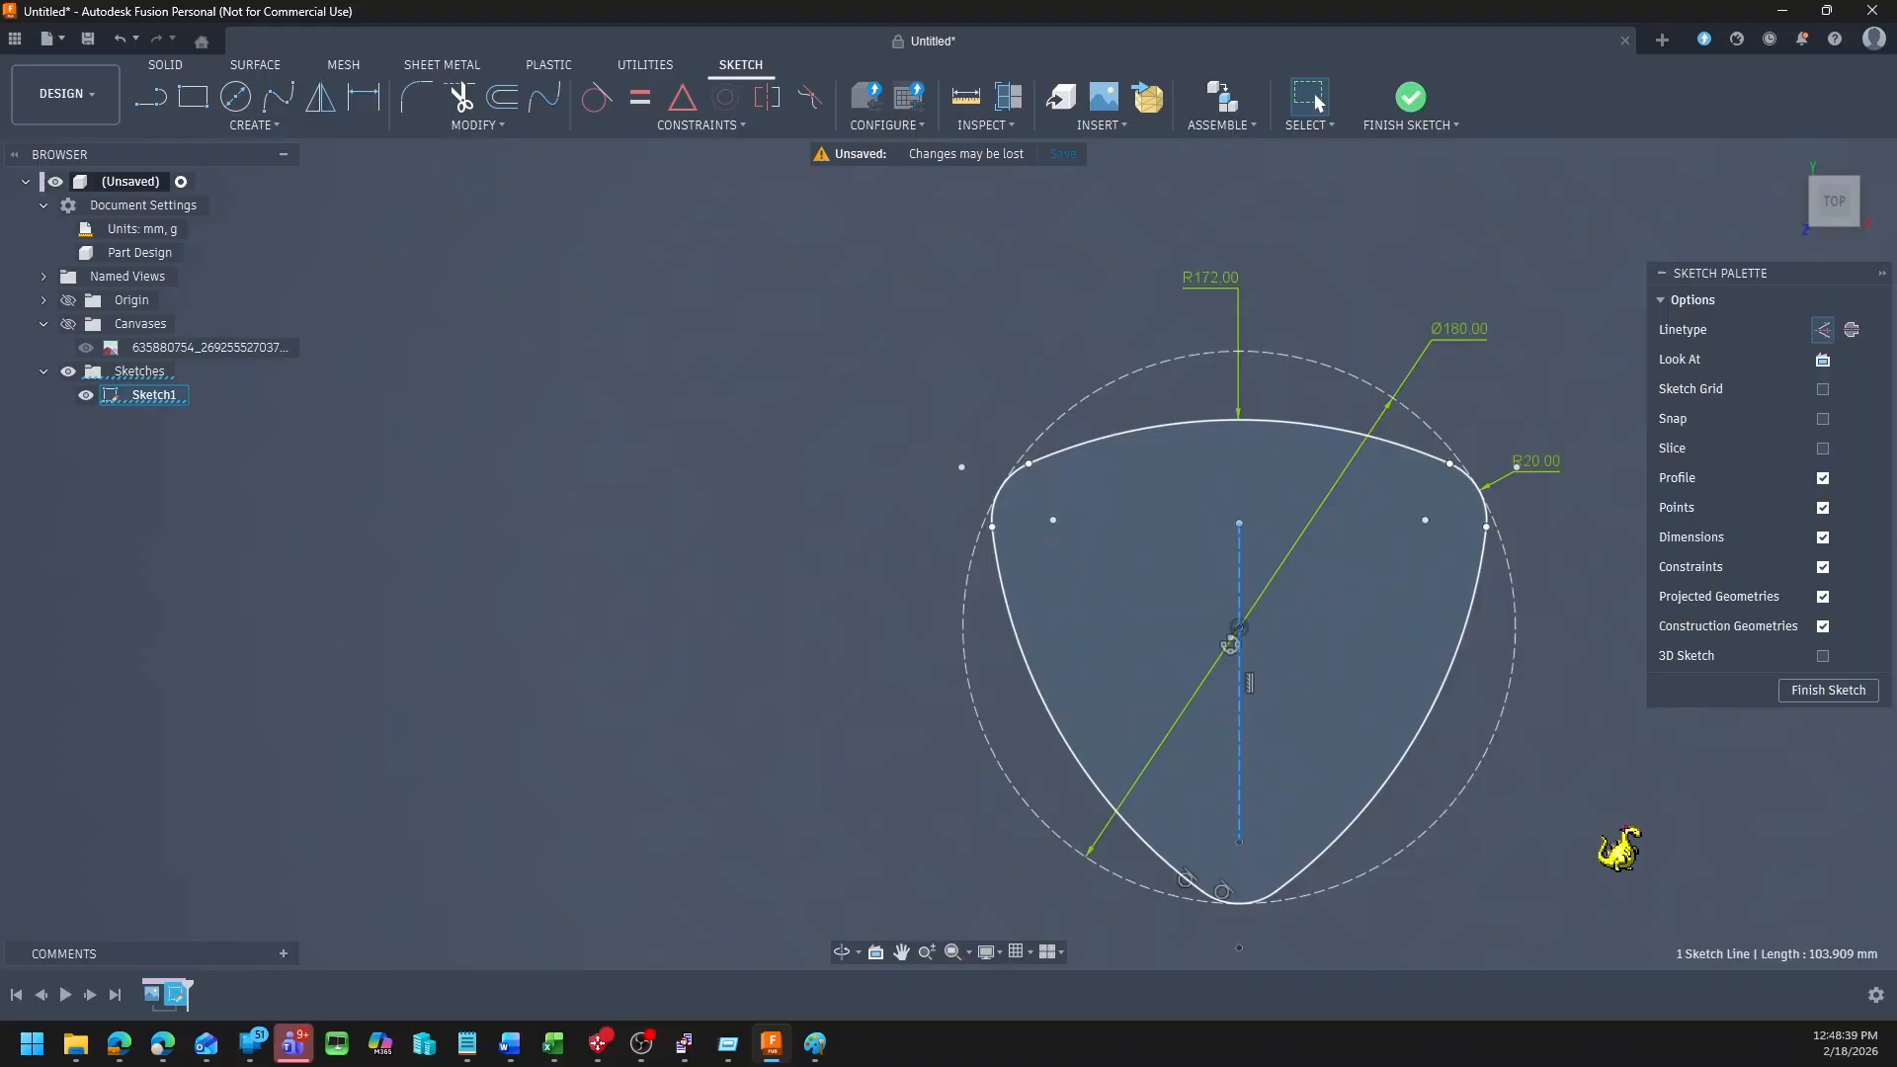
pyautogui.press('Escape')
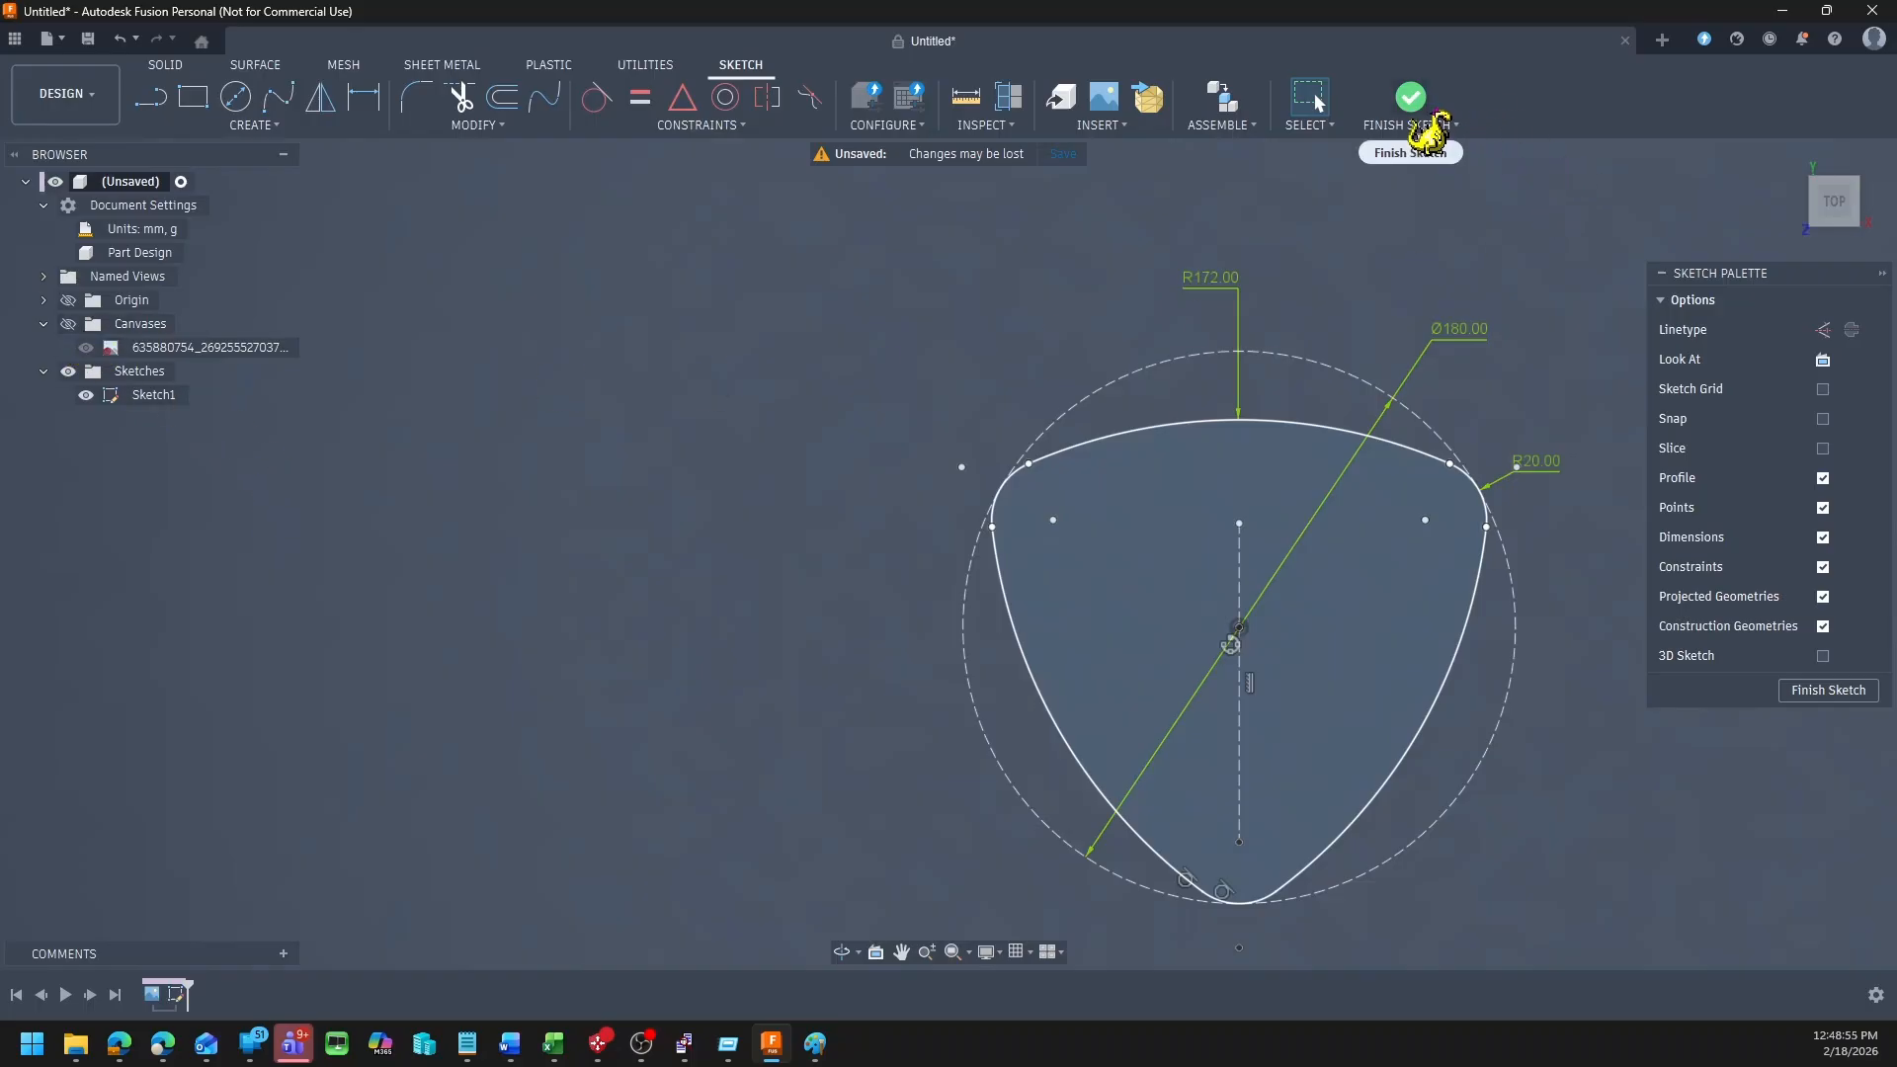
pyautogui.click(1411, 97)
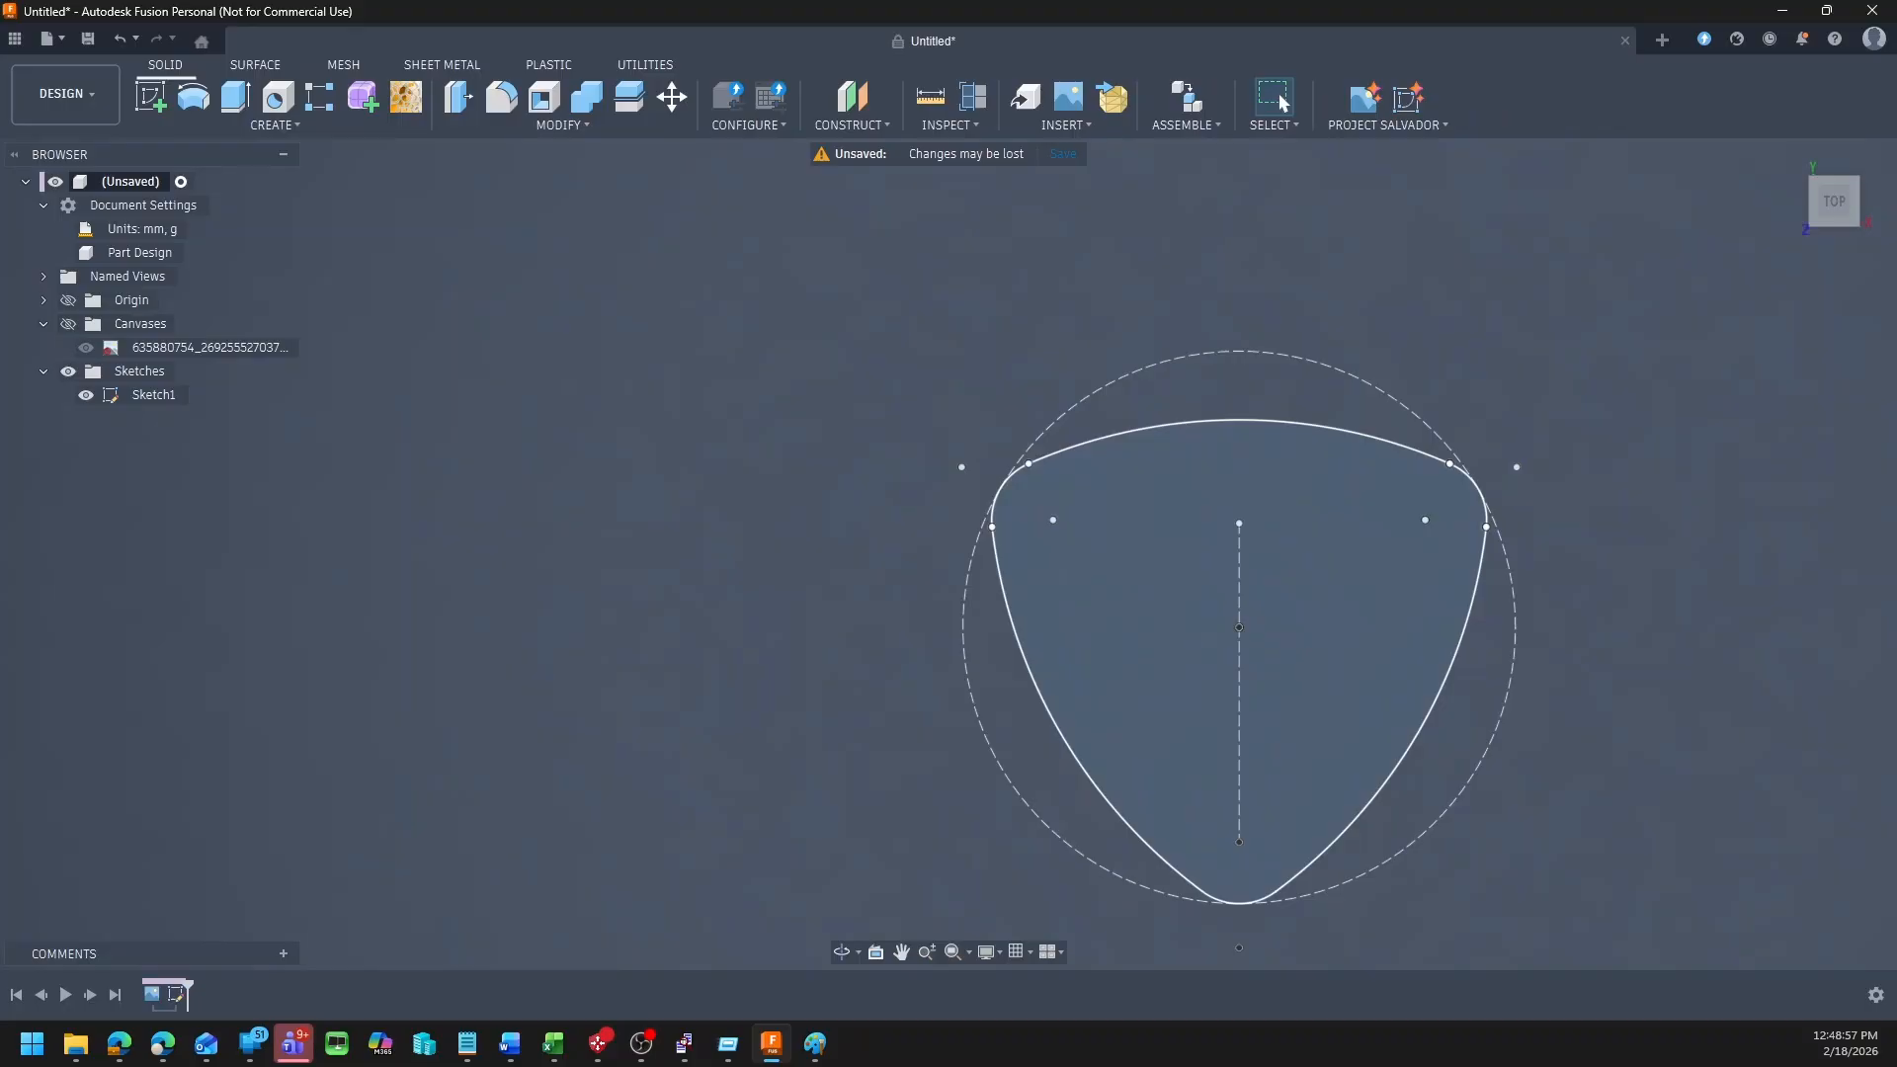